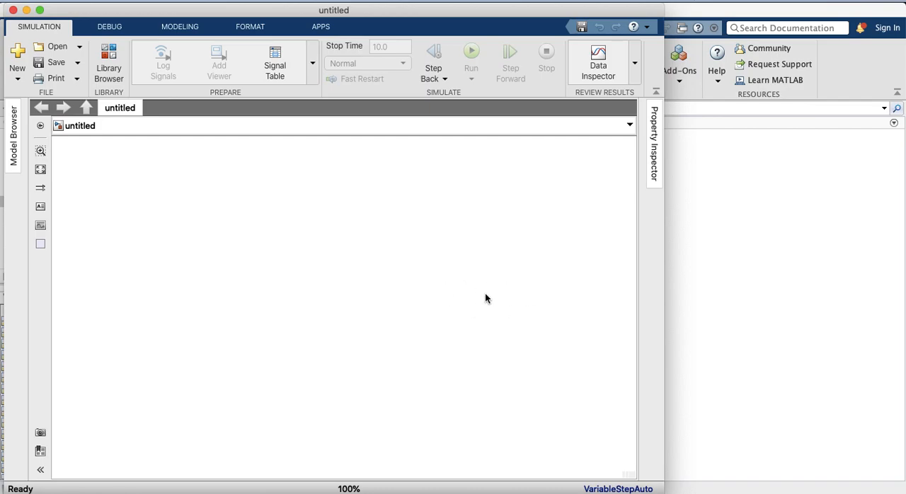
click(741, 268)
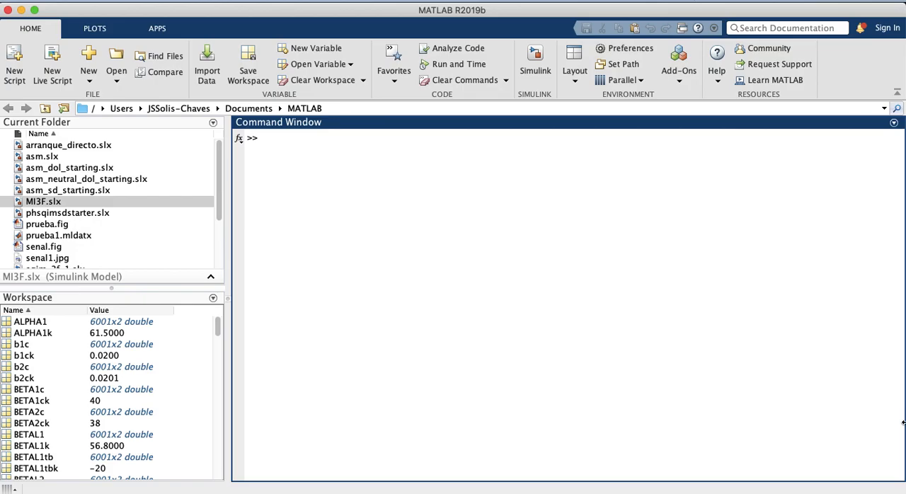
key(ctrl+Up)
click(719, 346)
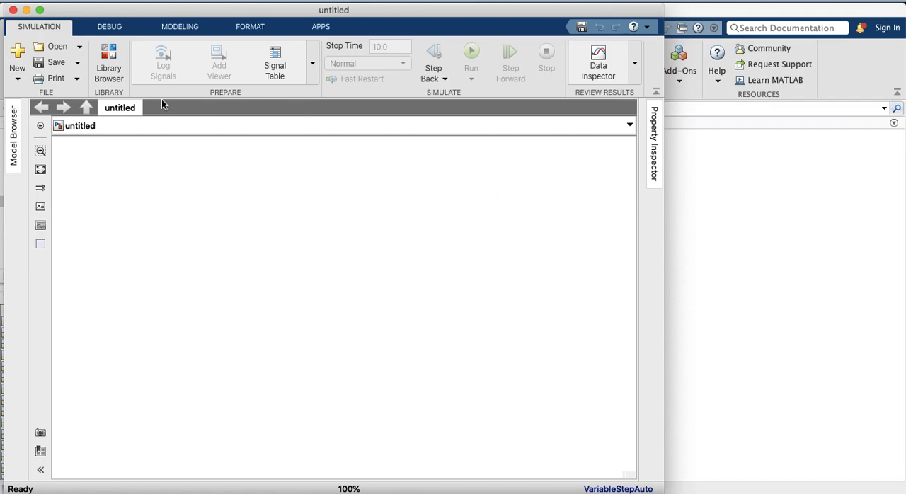
Open the Simulink Library Browser and collapse the Electrical and Foundation Library branches under Simscape
click(110, 69)
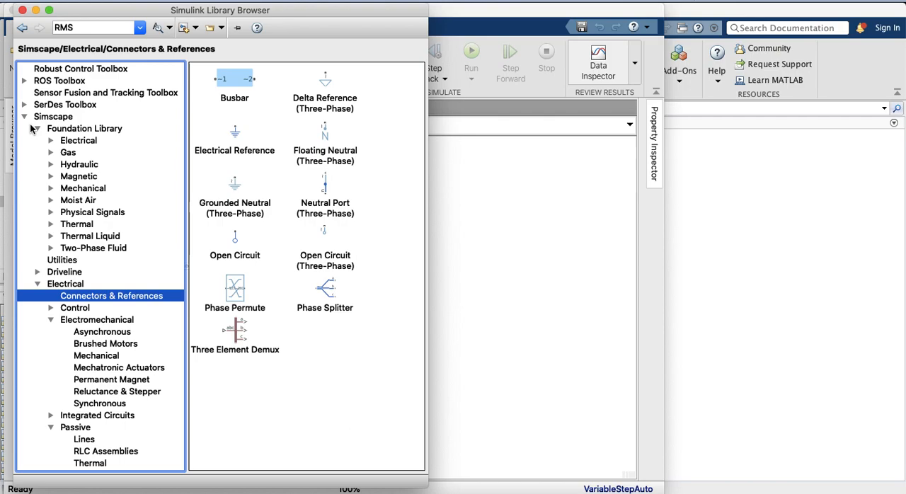
click(36, 284)
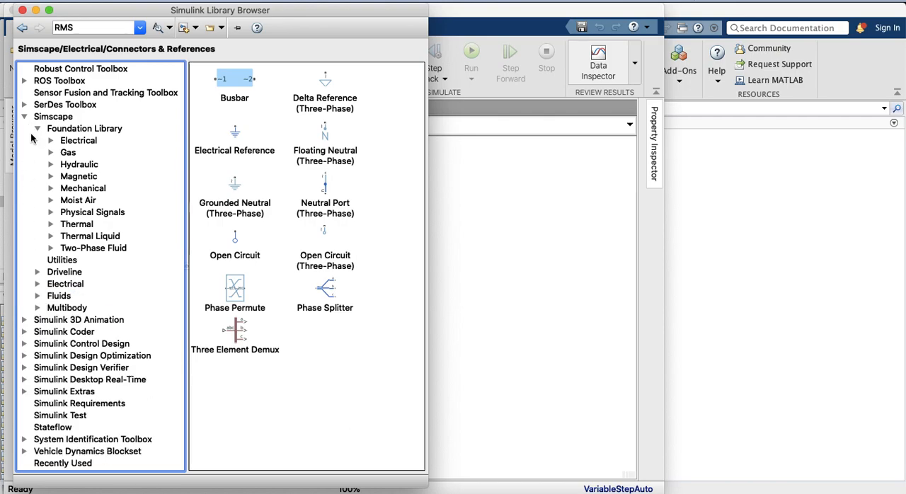
click(38, 129)
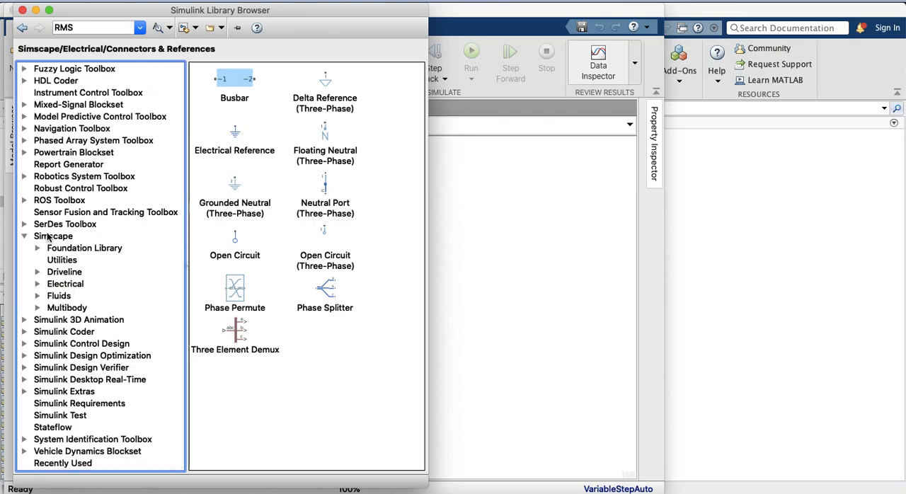
scroll(69, 308, up, 6)
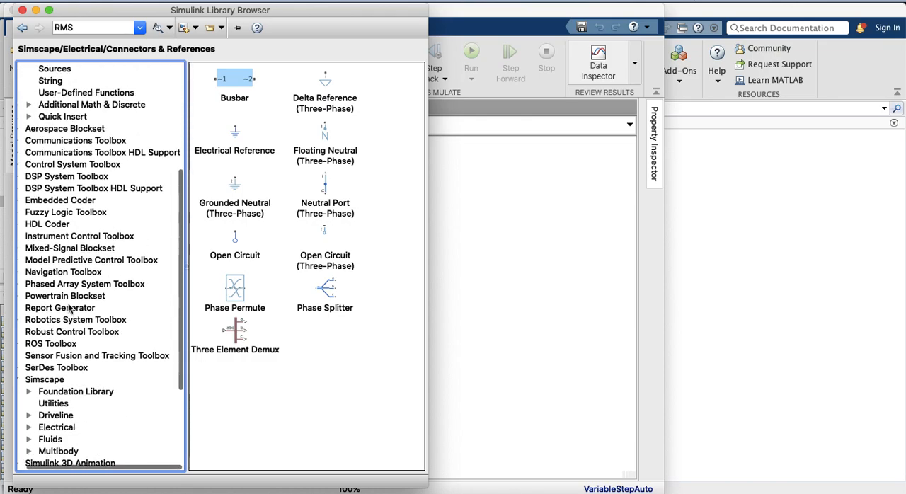
scroll(69, 308, up, 4)
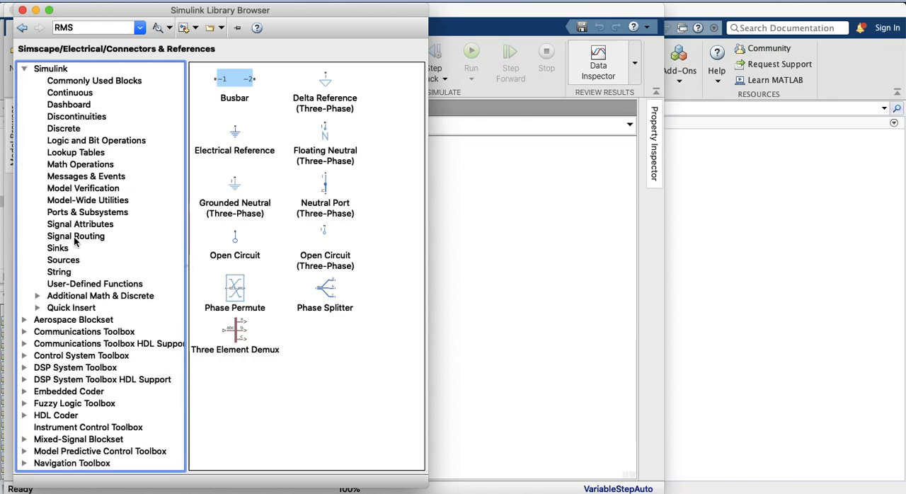
scroll(70, 245, down, 5)
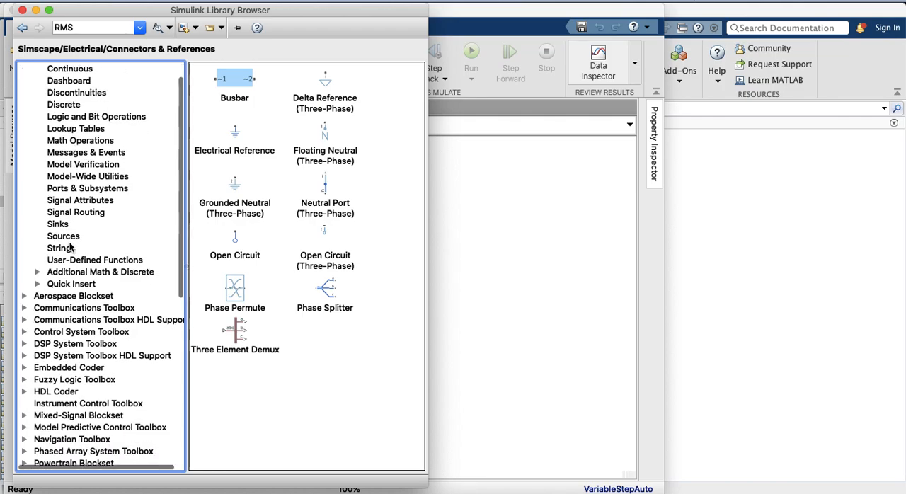
scroll(70, 245, down, 20)
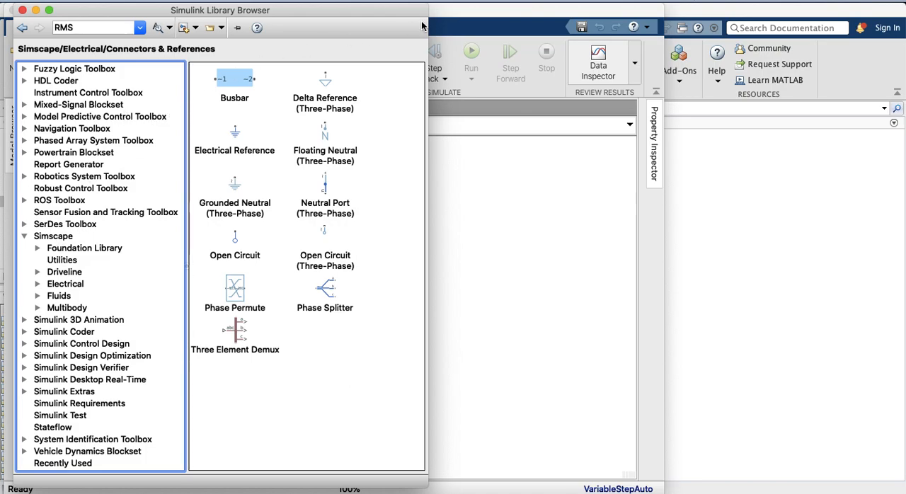
Move the model window aside and add an Induction Machine Squirrel Cage block to it from Simscape/Electrical/Electromechanical/Asynchronous
drag(495, 14, 725, 10)
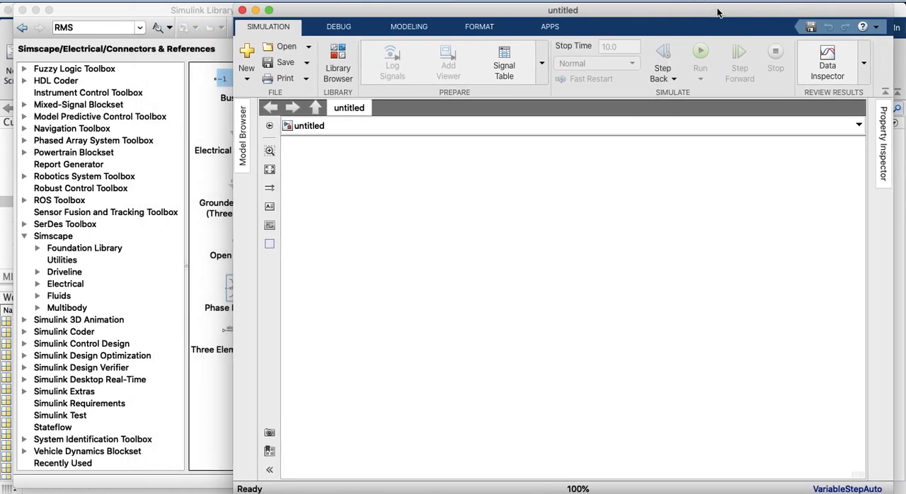
click(120, 11)
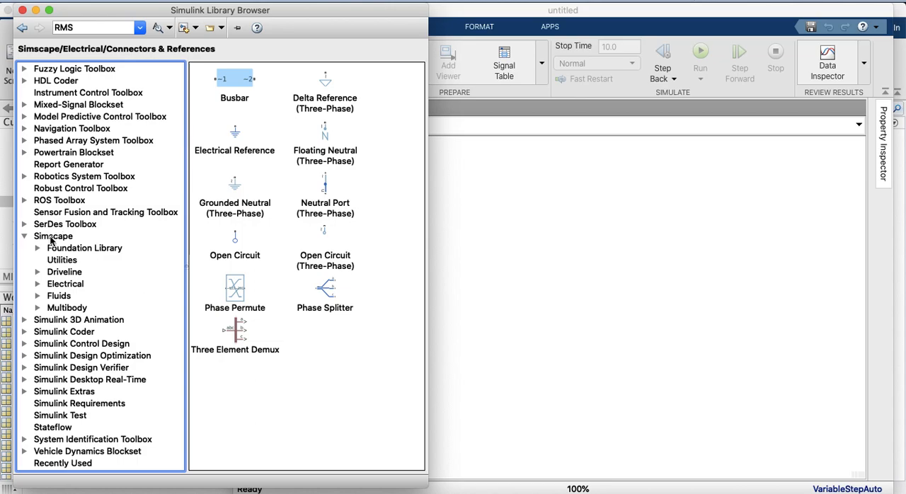
click(37, 284)
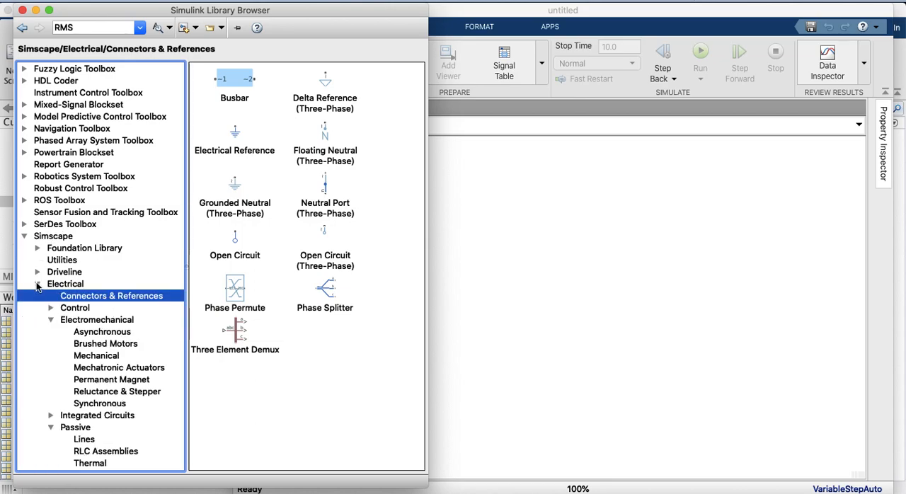
click(63, 319)
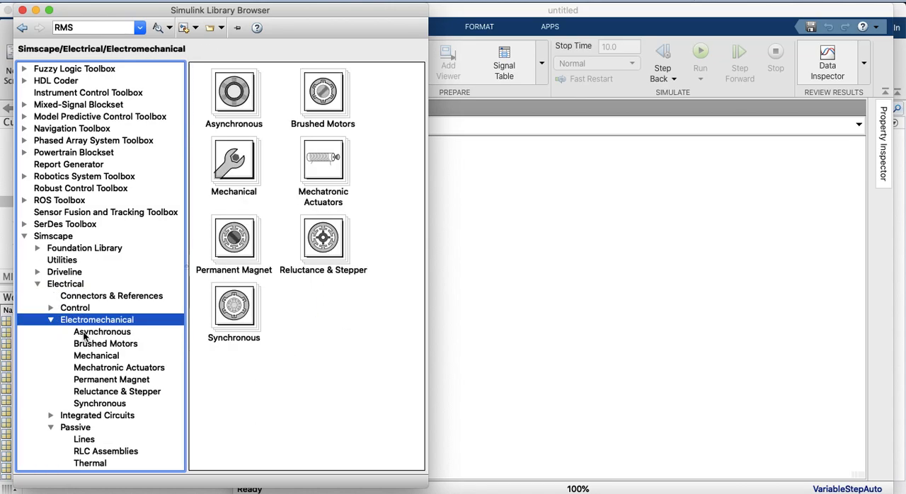
click(84, 334)
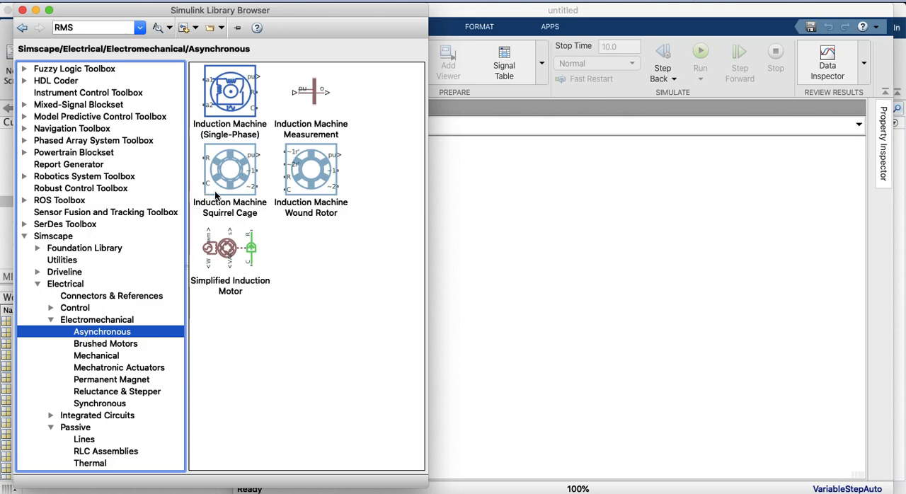
drag(221, 184, 544, 266)
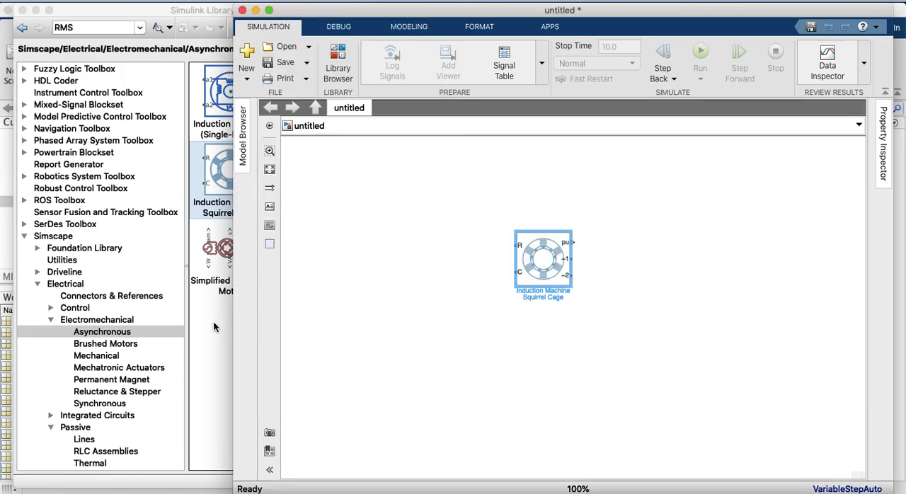
Resize the library browser and the model window so they sit side by side without overlapping
drag(232, 325, 439, 327)
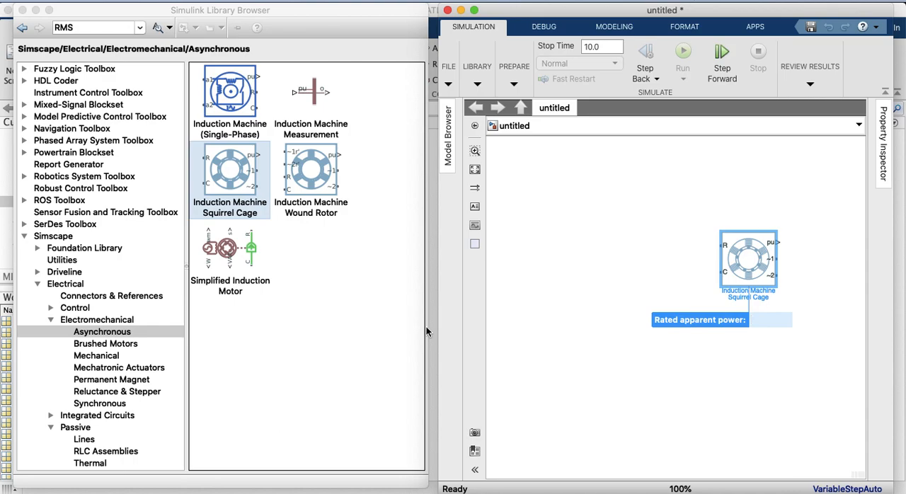
click(412, 33)
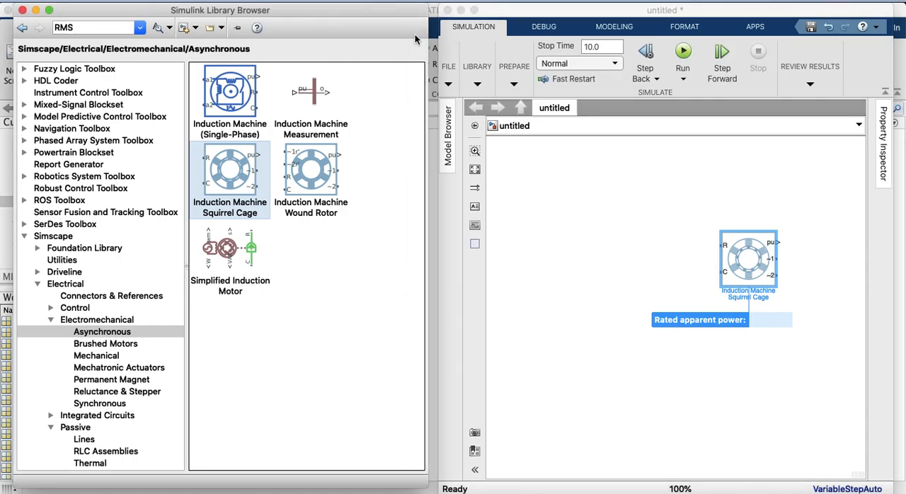
drag(414, 40, 314, 40)
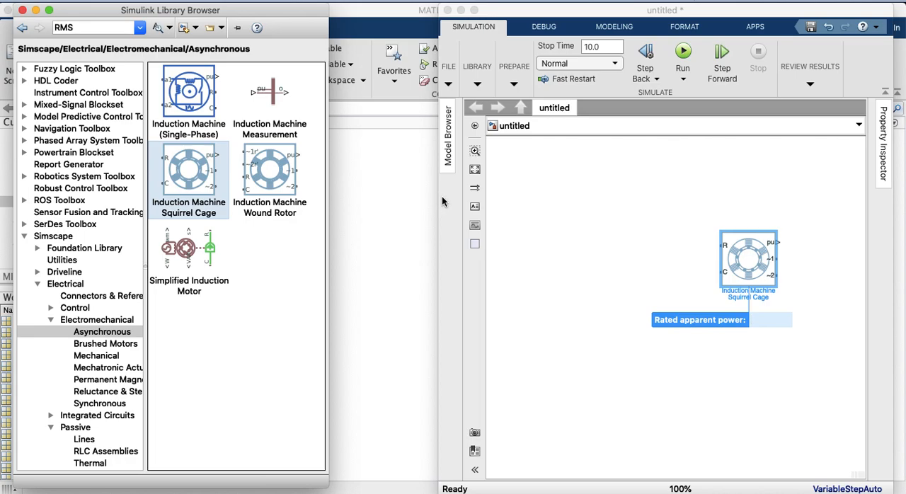
click(542, 213)
drag(438, 211, 326, 210)
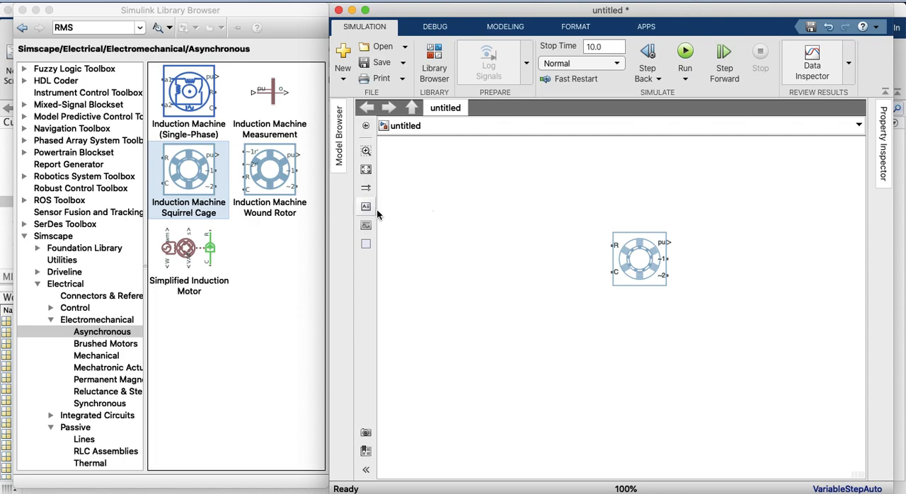
Reposition the Induction Machine Squirrel Cage block near the right edge of the canvas and flip it left-right
drag(634, 258, 777, 303)
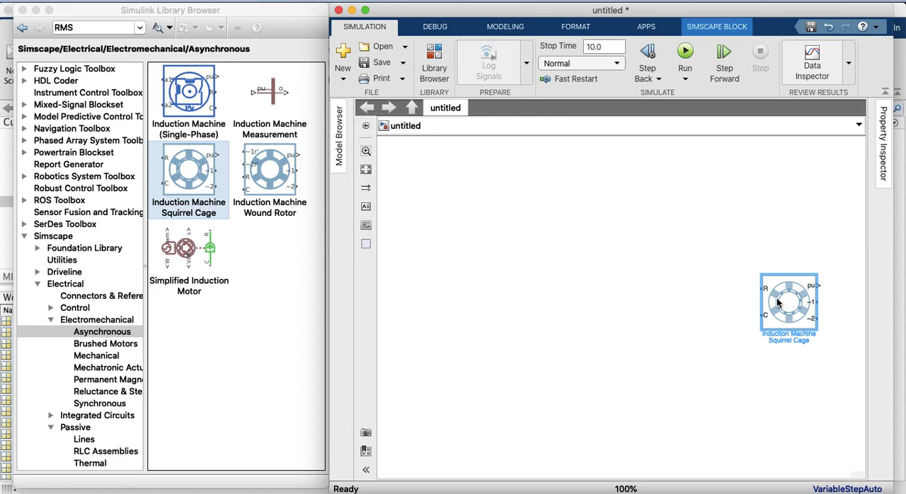
right_click(777, 303)
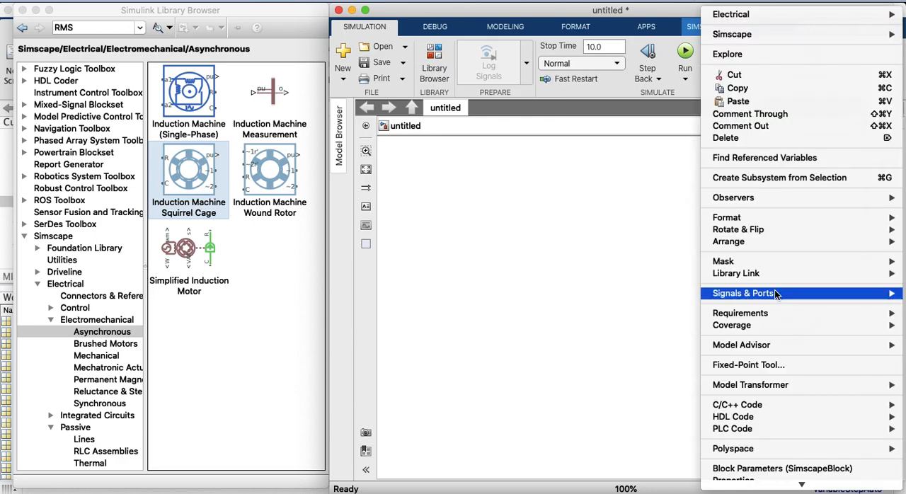
mouse_move(754, 273)
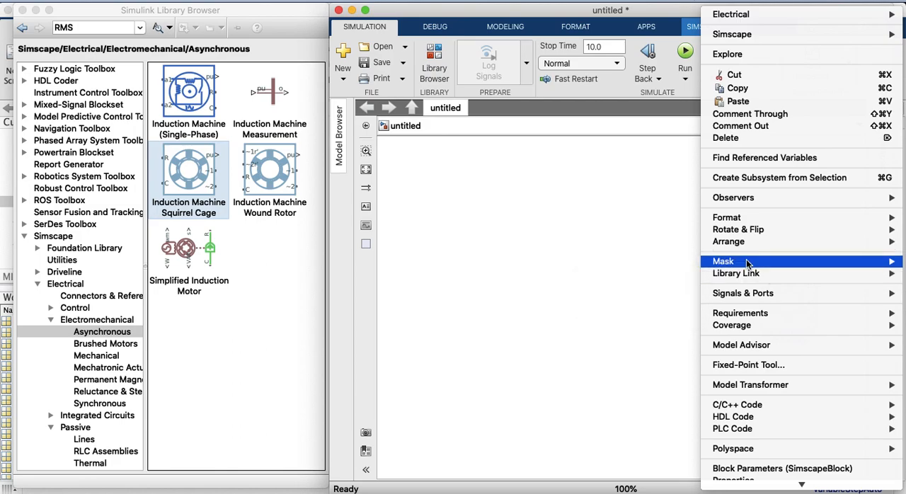
mouse_move(738, 221)
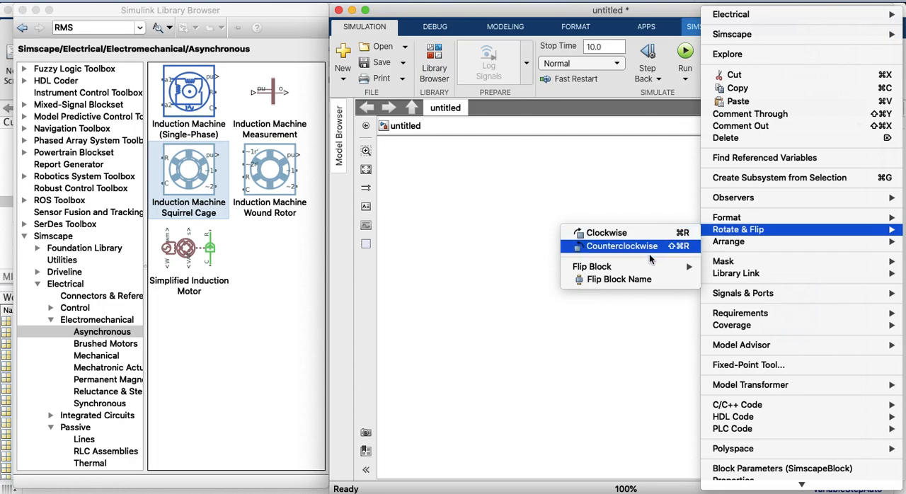
mouse_move(639, 267)
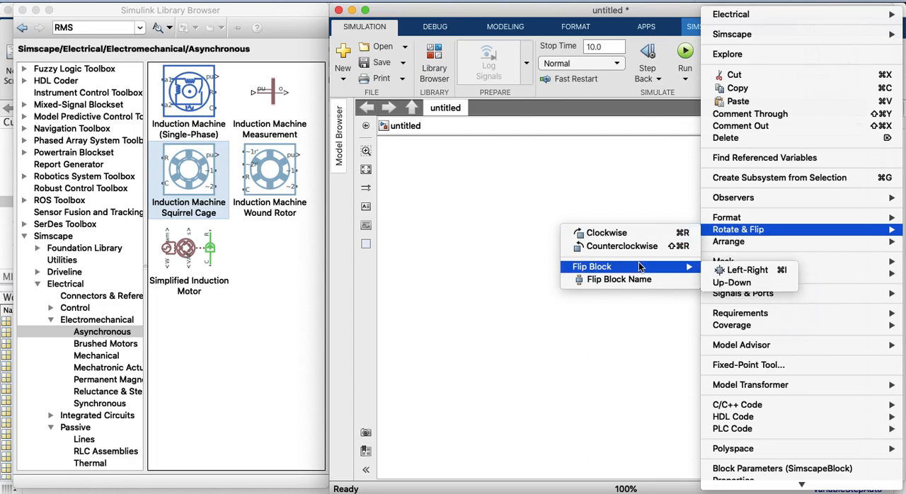
click(754, 273)
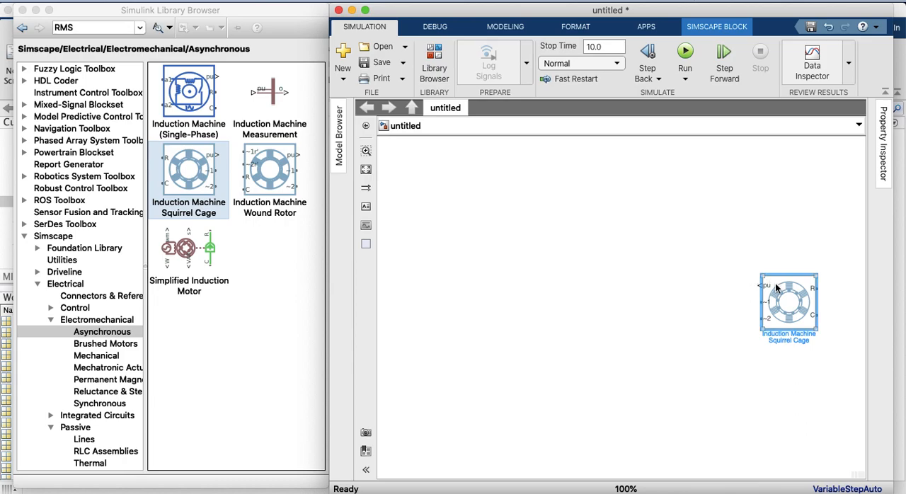
drag(781, 292, 789, 279)
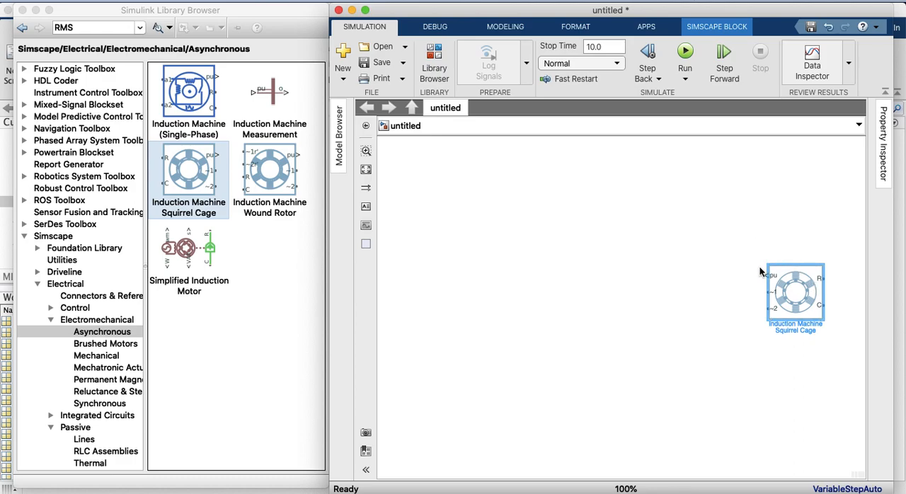
click(821, 278)
drag(802, 310, 794, 308)
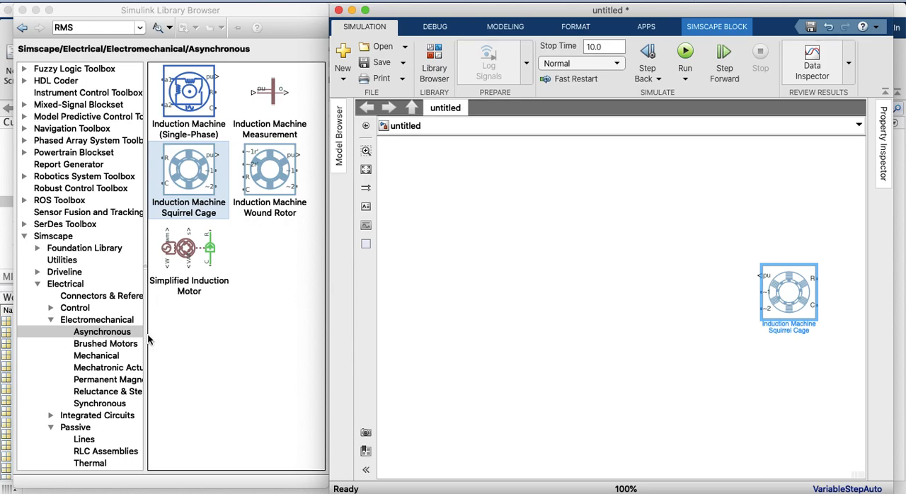
Add a Voltage Source (Three-Phase) block from Simscape/Electrical/Sources to the left of the induction machine
click(52, 324)
click(53, 324)
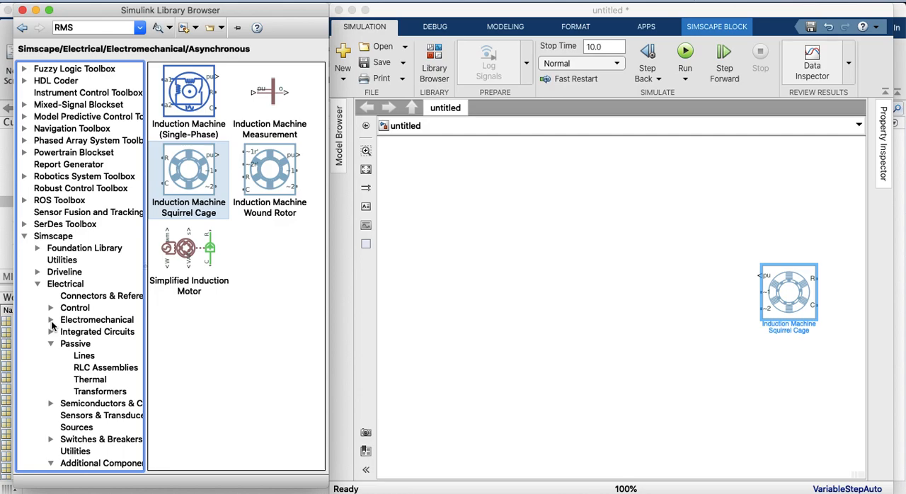
scroll(62, 387, down, 3)
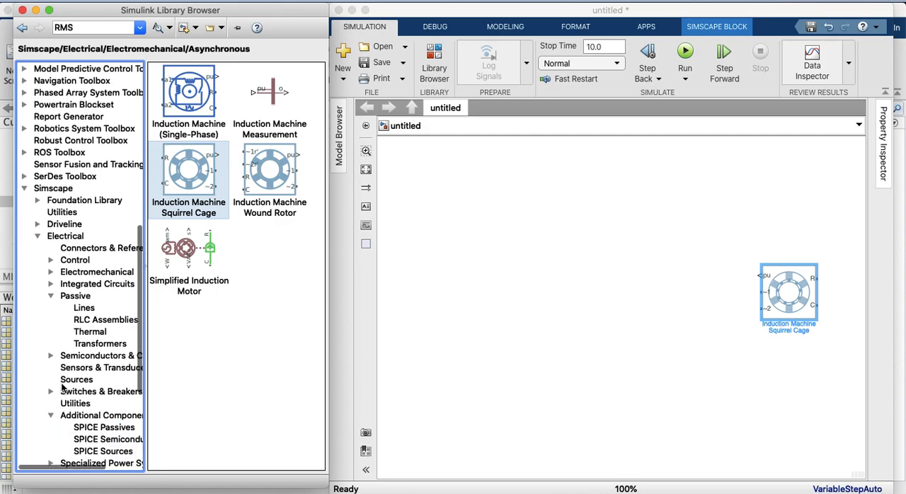
click(71, 380)
click(187, 364)
scroll(188, 364, down, 15)
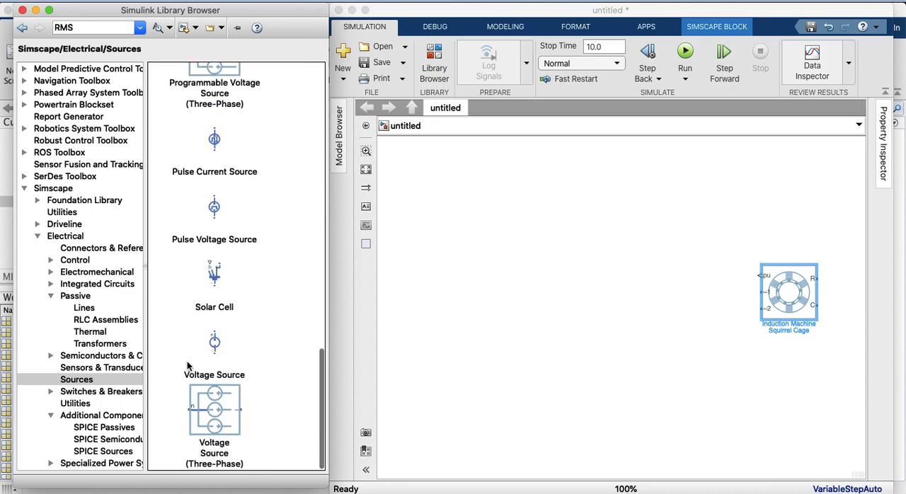
click(218, 401)
drag(218, 401, 467, 305)
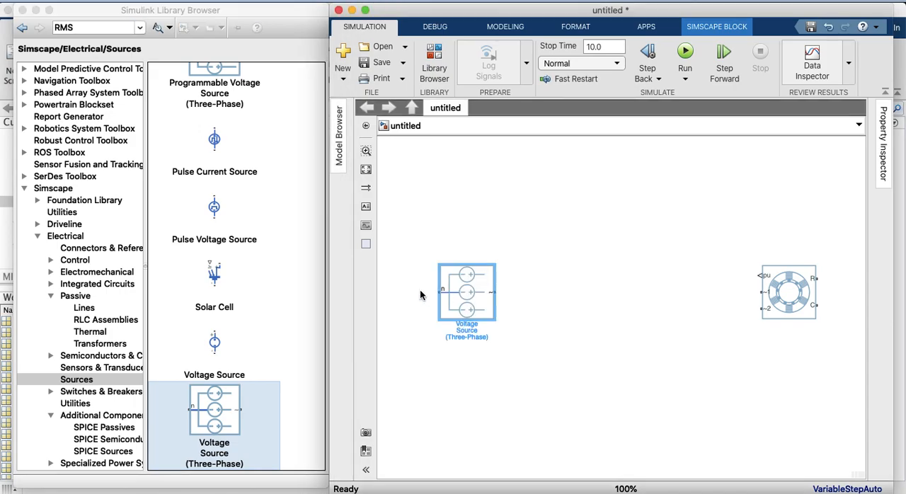
Add an Electrical Reference block from Simscape/Electrical/Connectors & References and connect it to the voltage source's neutral port n
click(212, 282)
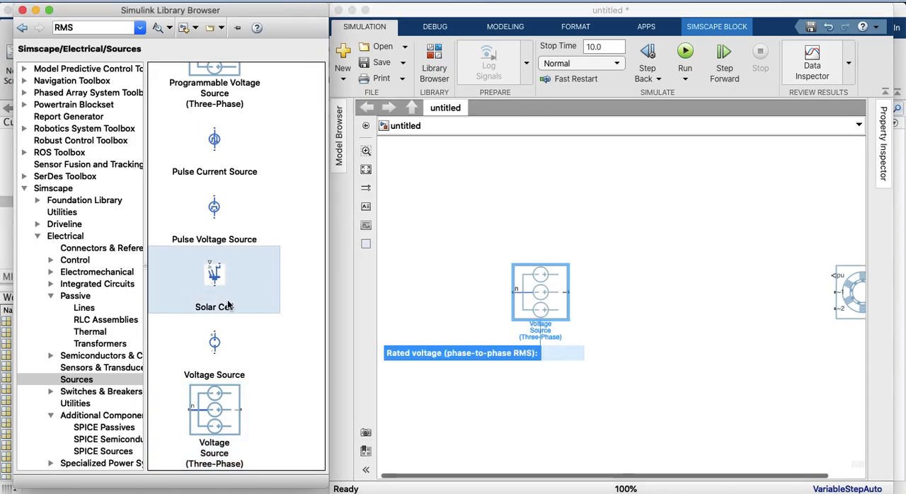
scroll(216, 349, up, 10)
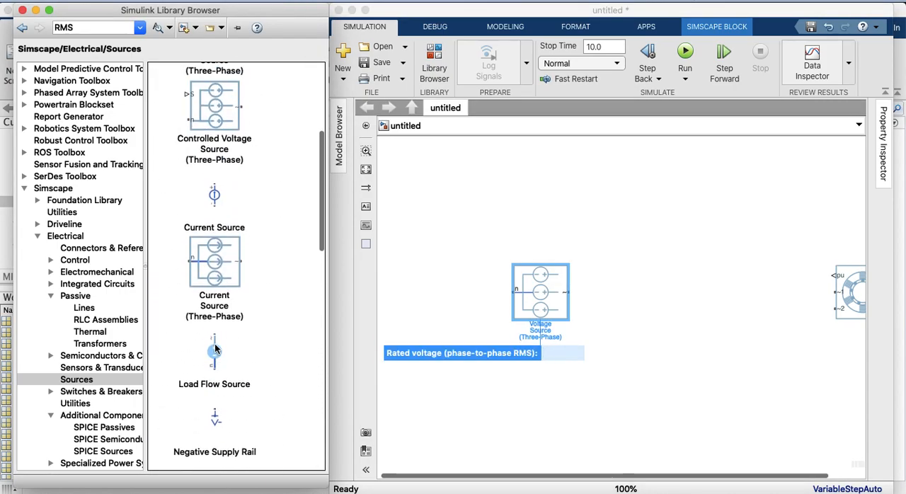
scroll(216, 348, up, 3)
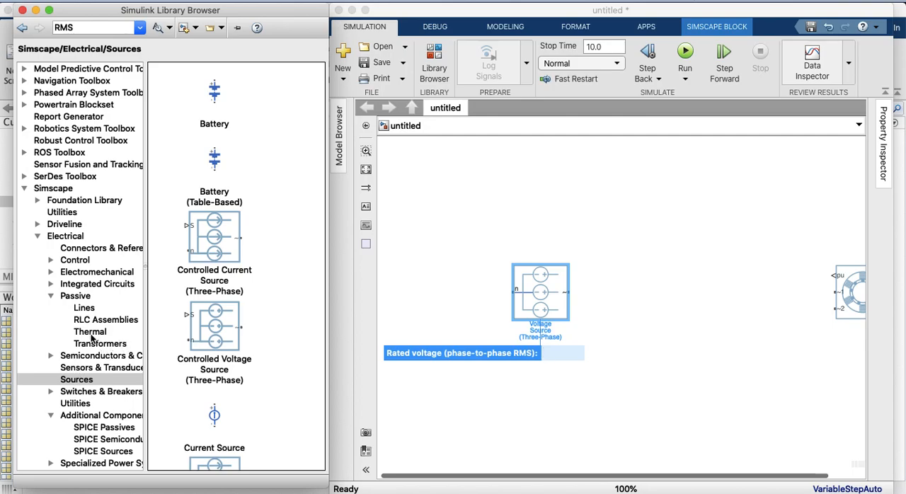
scroll(92, 338, down, 1)
scroll(92, 338, right, 3)
scroll(92, 338, left, 3)
scroll(92, 338, right, 1)
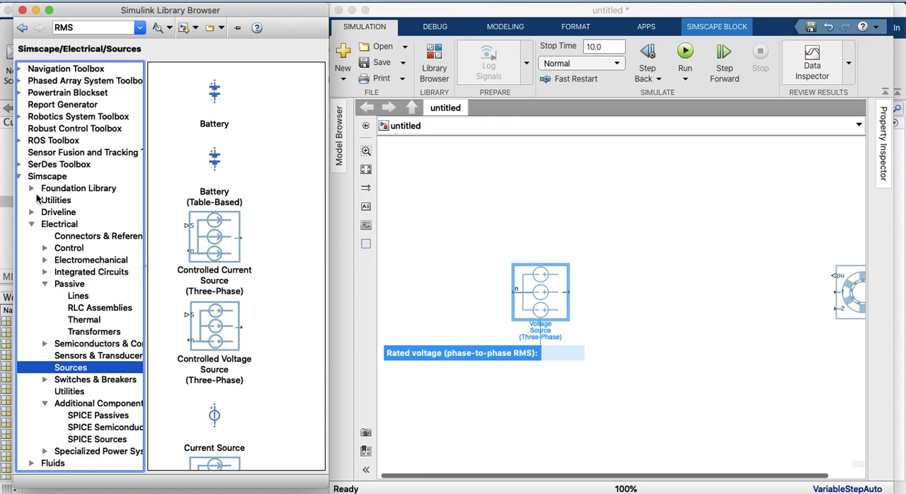
click(31, 189)
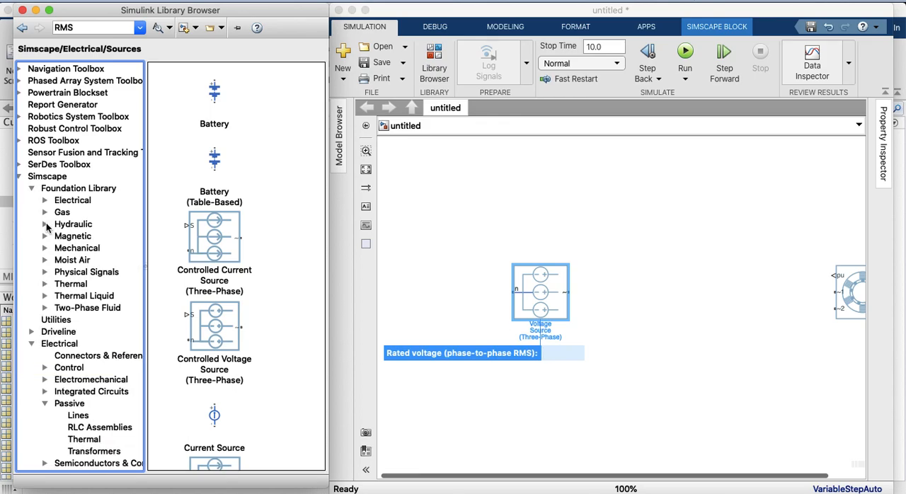
click(46, 201)
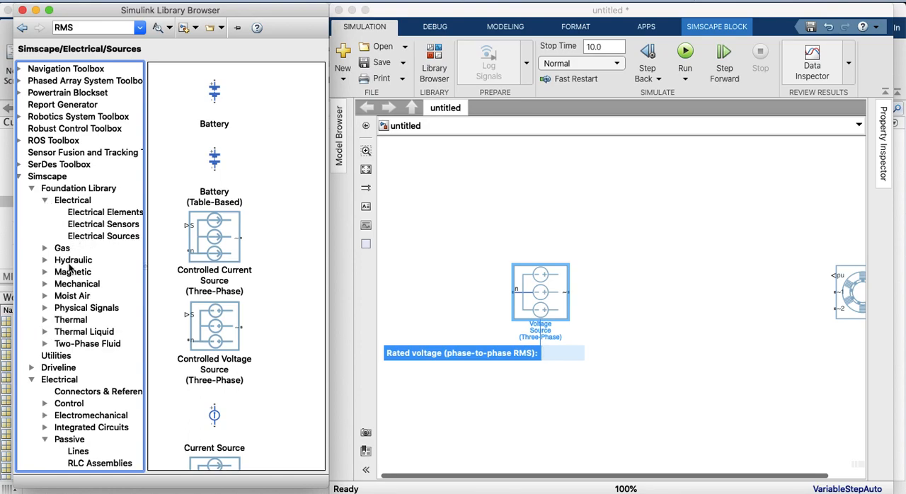
scroll(69, 263, down, 2)
scroll(69, 265, down, 2)
click(64, 333)
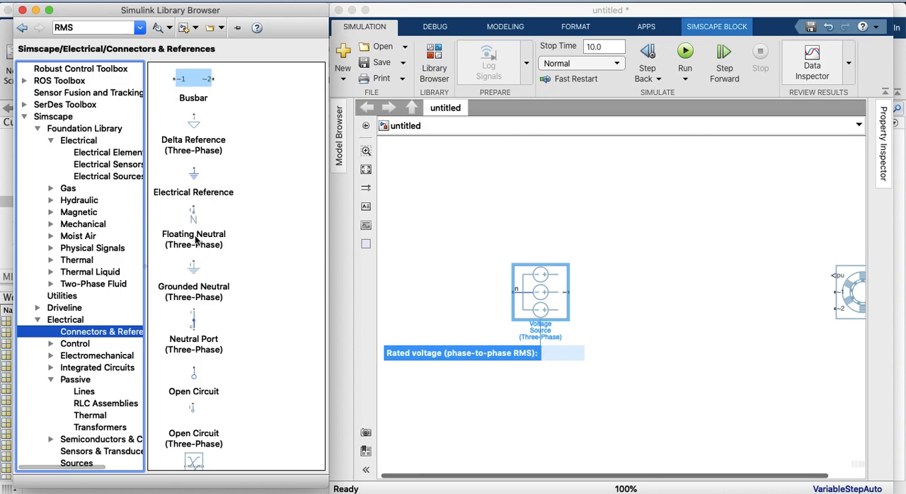
mouse_move(197, 188)
mouse_down()
mouse_move(257, 183)
mouse_move(429, 294)
mouse_move(453, 301)
mouse_move(456, 292)
mouse_up()
drag(548, 295, 517, 279)
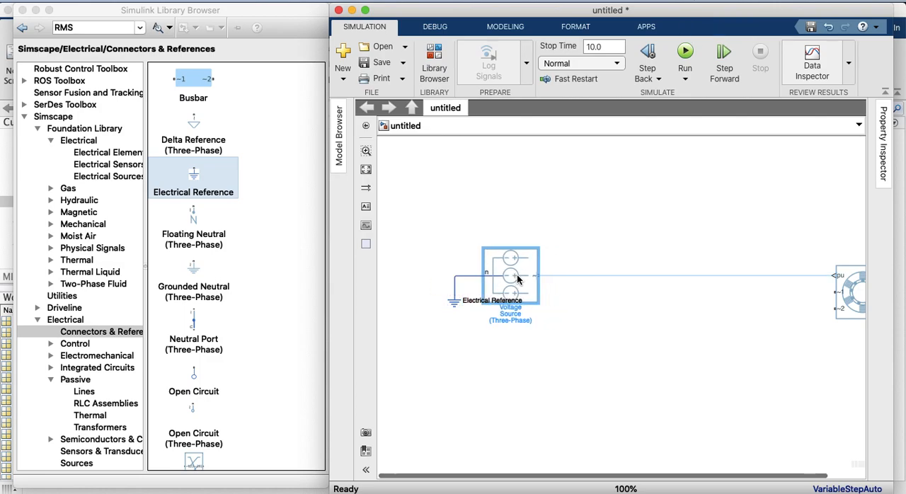
Move the Electrical Reference below and left of the voltage source, bring the induction machine fully into view, and shrink the voltage source block
click(480, 356)
click(451, 308)
drag(451, 309, 444, 329)
drag(480, 472, 528, 476)
drag(814, 309, 817, 299)
click(464, 274)
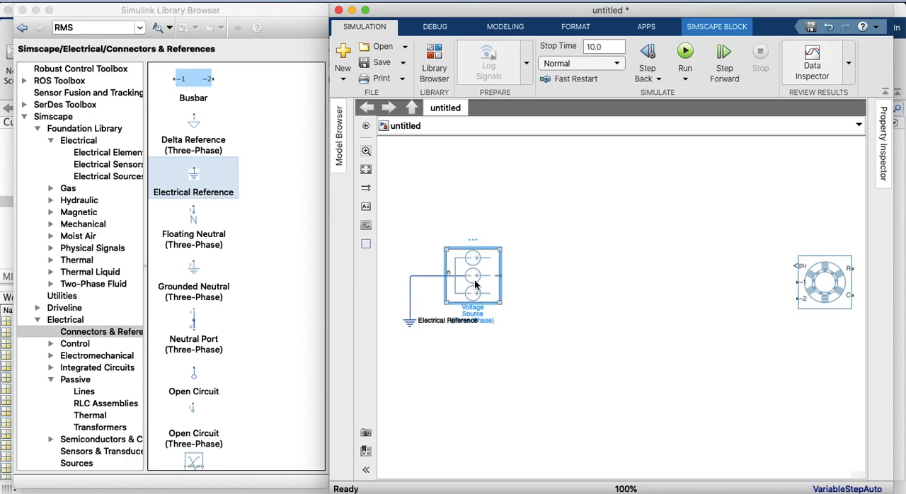
drag(496, 299, 482, 284)
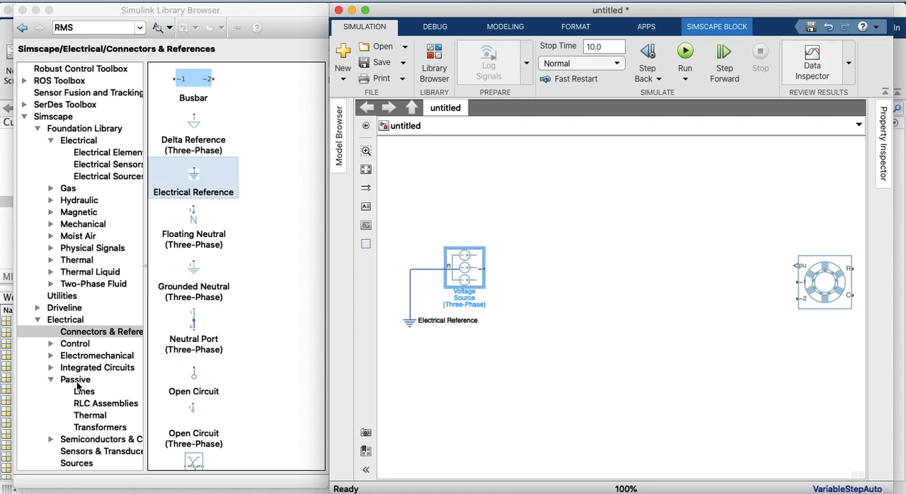
Add an RLC (Three-Phase) block from Simscape/Electrical/Passive/RLC Assemblies, connected to the voltage source's output
click(81, 405)
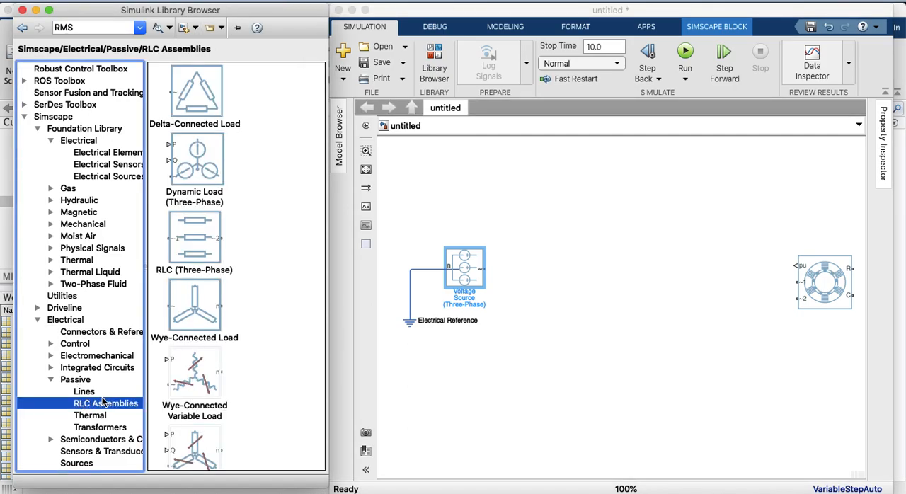
scroll(188, 217, down, 2)
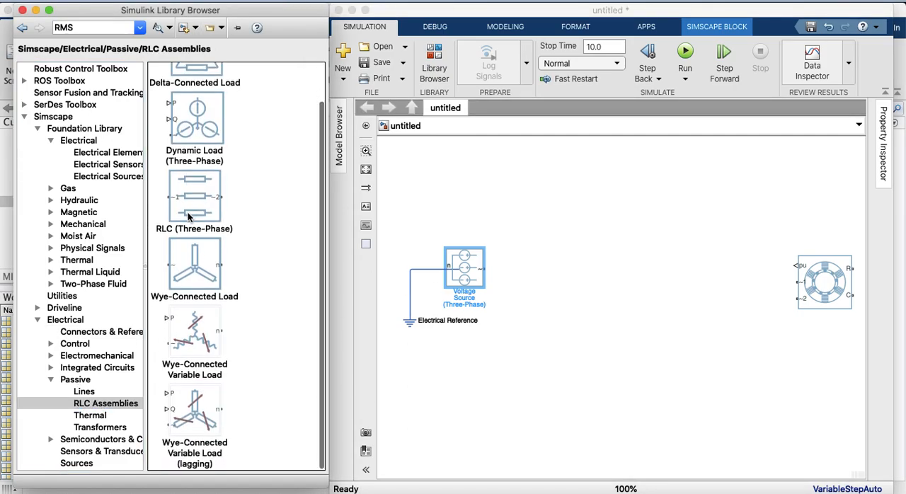
drag(188, 217, 535, 281)
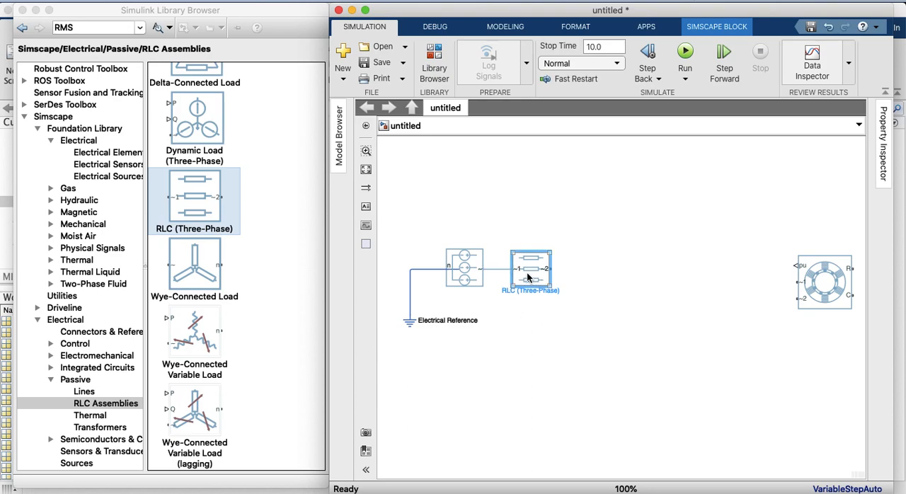
drag(525, 275, 521, 275)
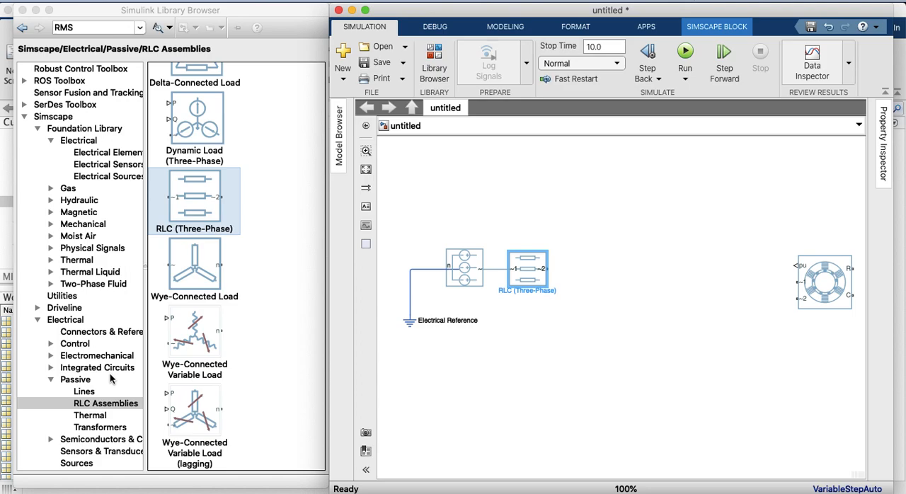
Add a Phase Permute block from Simscape/Electrical/Connectors & References, flatten it, and connect its ~231 port to the induction machine's ~2 port
click(94, 338)
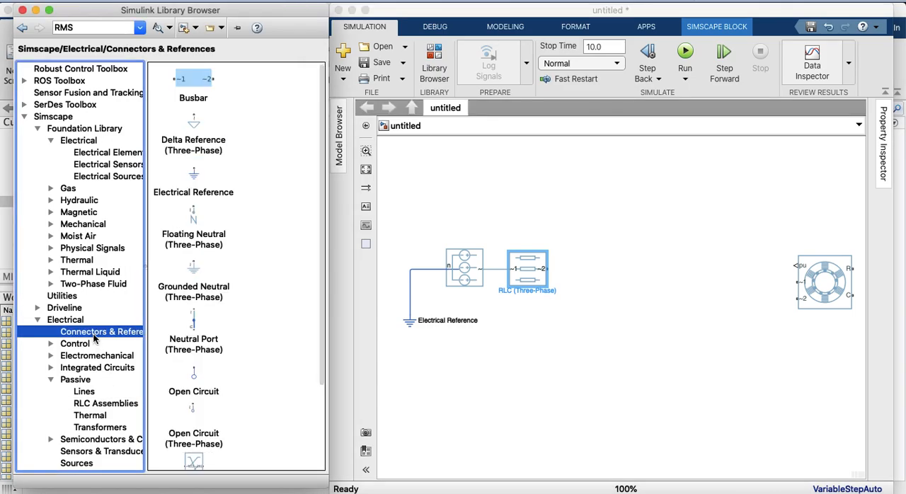
scroll(183, 361, down, 1)
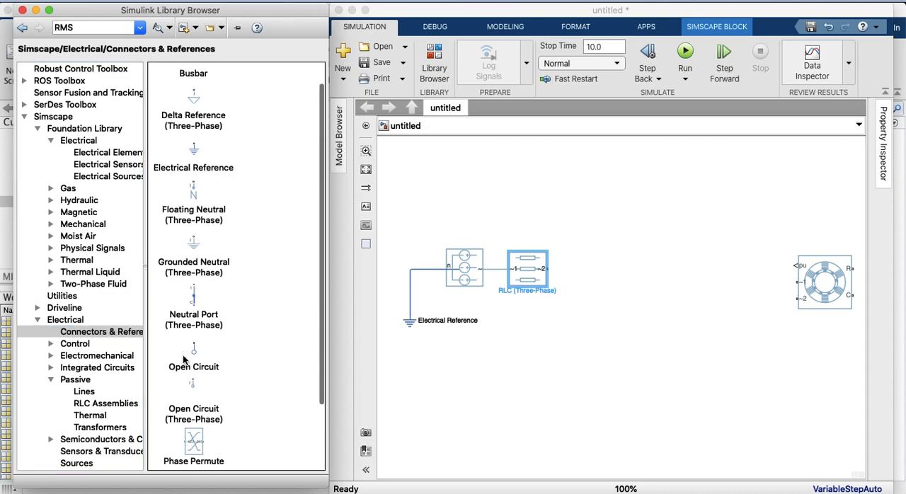
scroll(184, 360, down, 3)
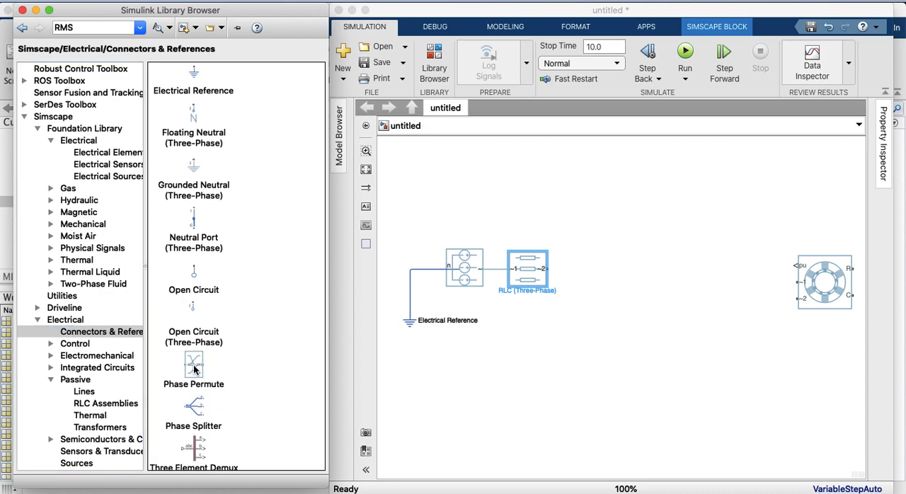
click(195, 366)
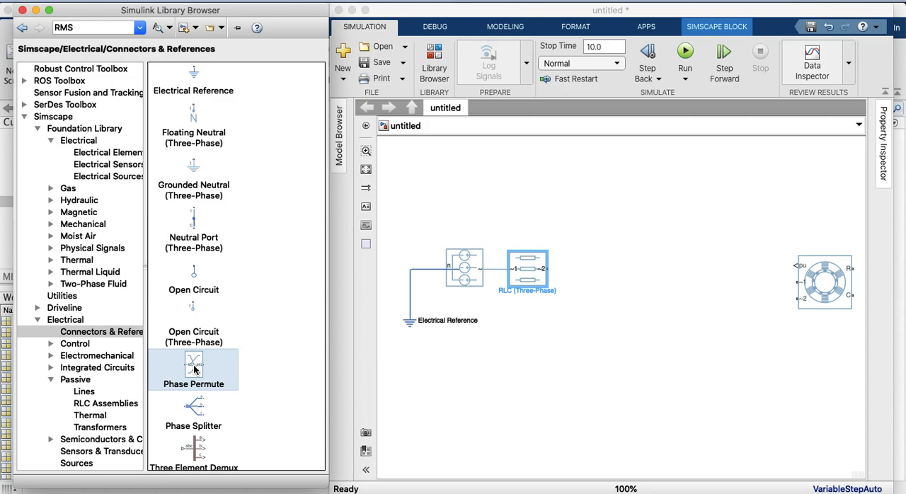
drag(198, 367, 642, 350)
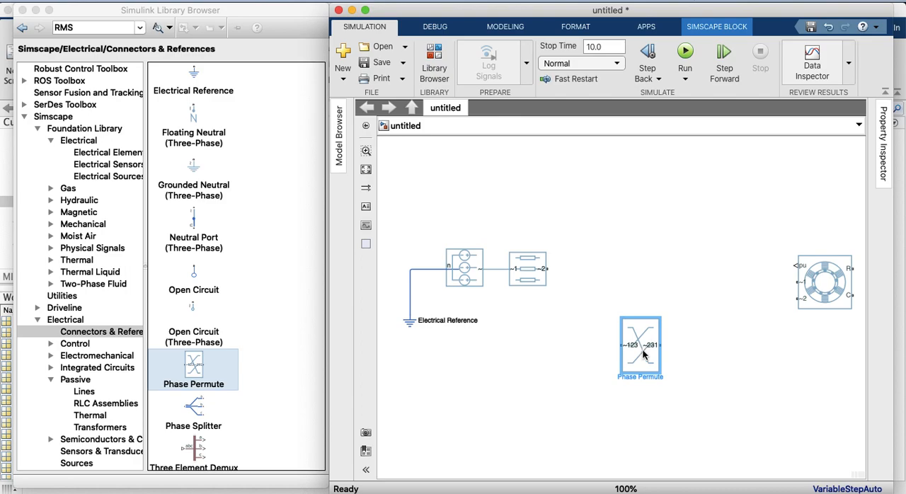
drag(659, 372, 800, 298)
drag(700, 303, 709, 302)
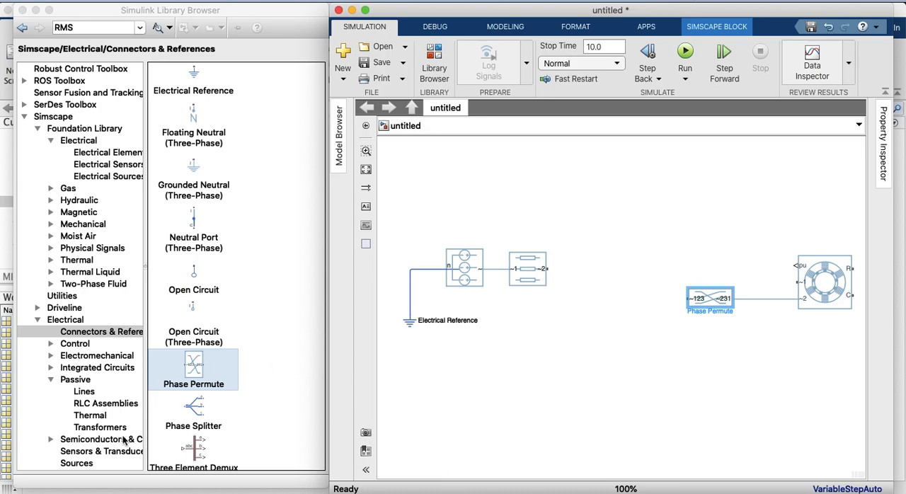
Add a Circuit Breaker (Three-Phase) block from Simscape/Electrical/Switches & Breakers, shrink it, and connect it to the RLC block's ~2 port
scroll(92, 404, down, 2)
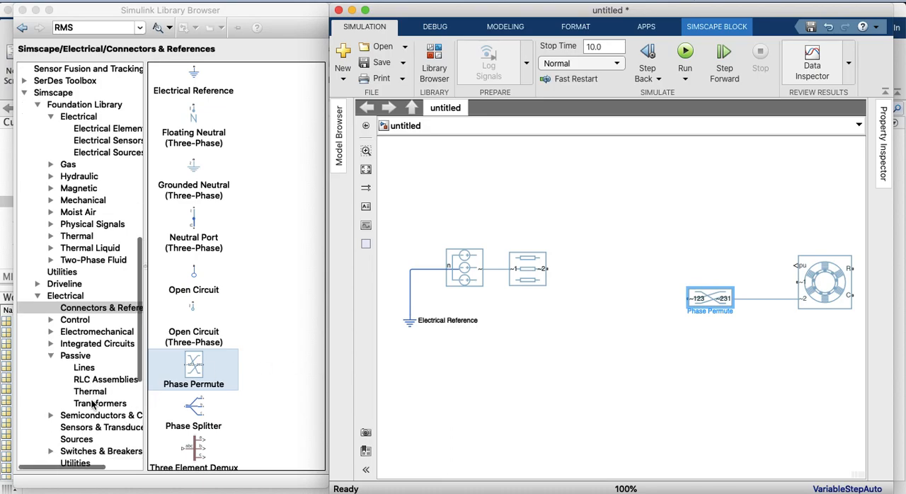
scroll(92, 403, down, 4)
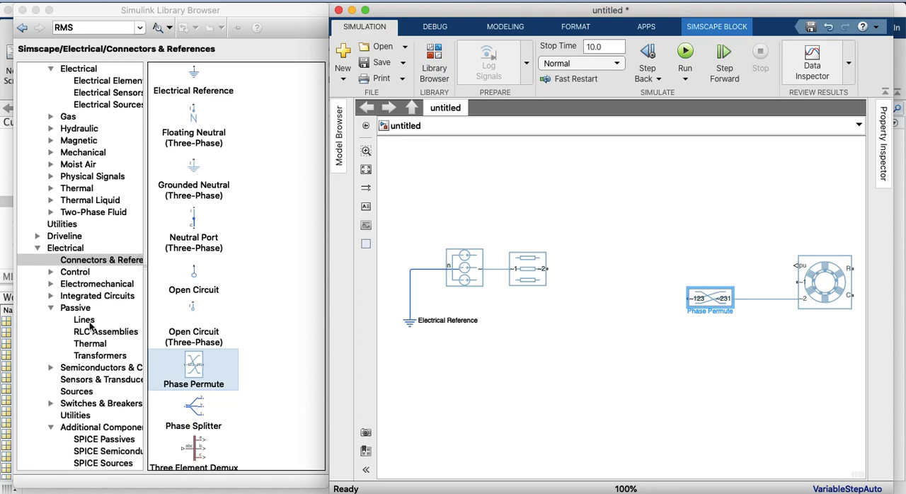
scroll(92, 331, down, 2)
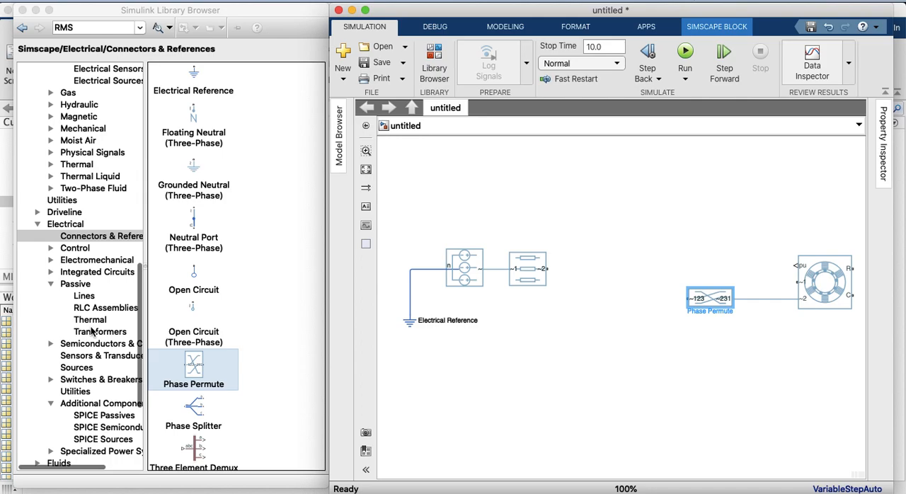
click(84, 381)
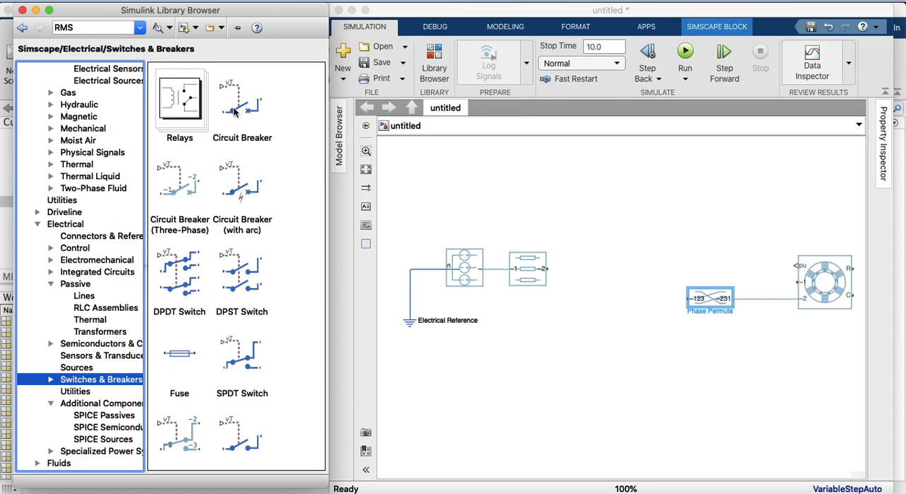
scroll(235, 207, down, 5)
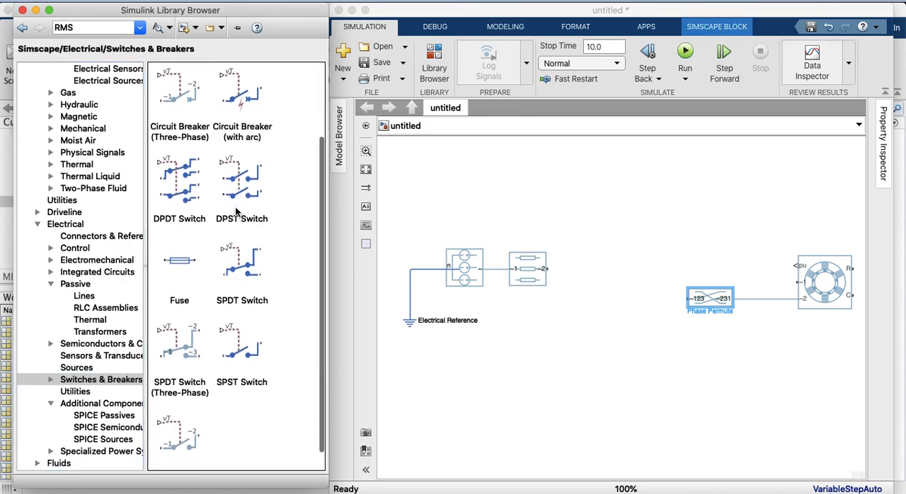
scroll(235, 210, up, 2)
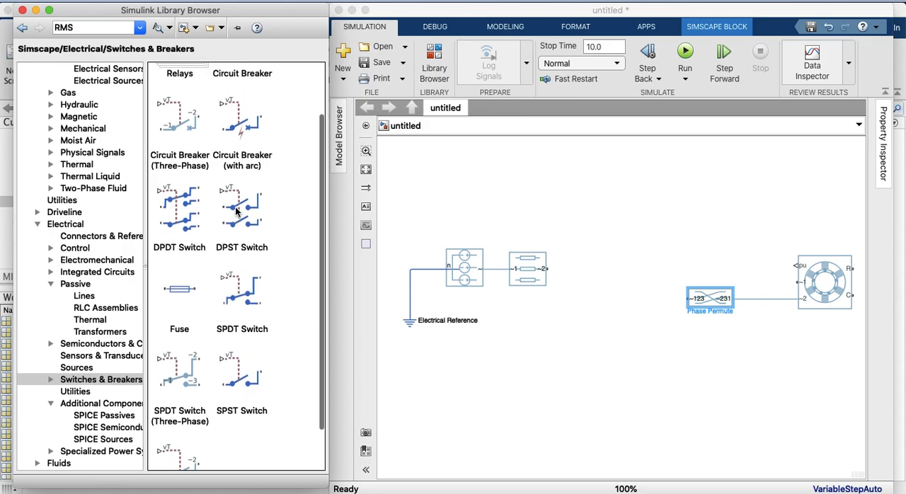
drag(171, 125, 602, 320)
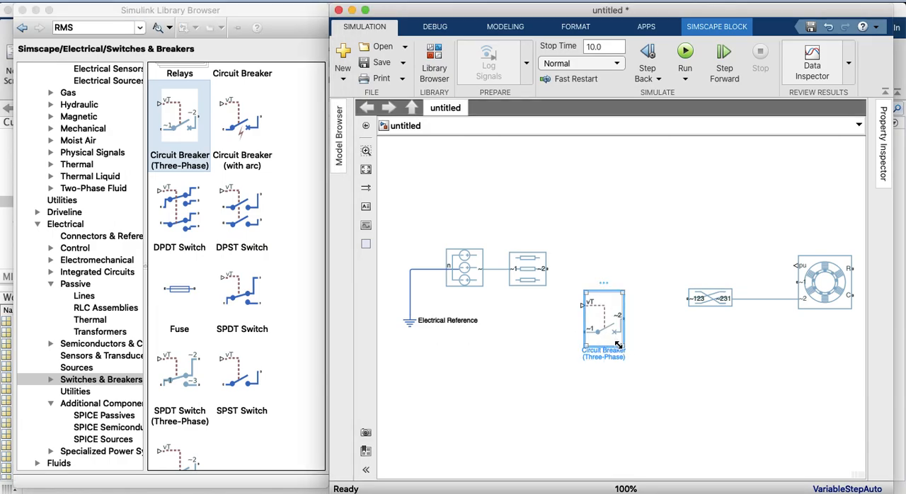
drag(621, 345, 596, 278)
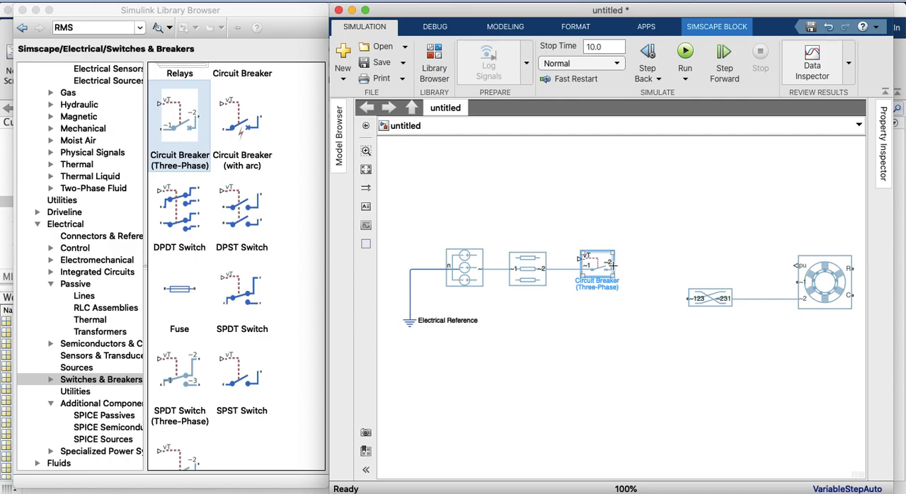
Shift the RLC and Circuit Breaker (Three-Phase) blocks closer to the voltage source to tighten the row
drag(598, 269, 588, 268)
drag(535, 276, 528, 276)
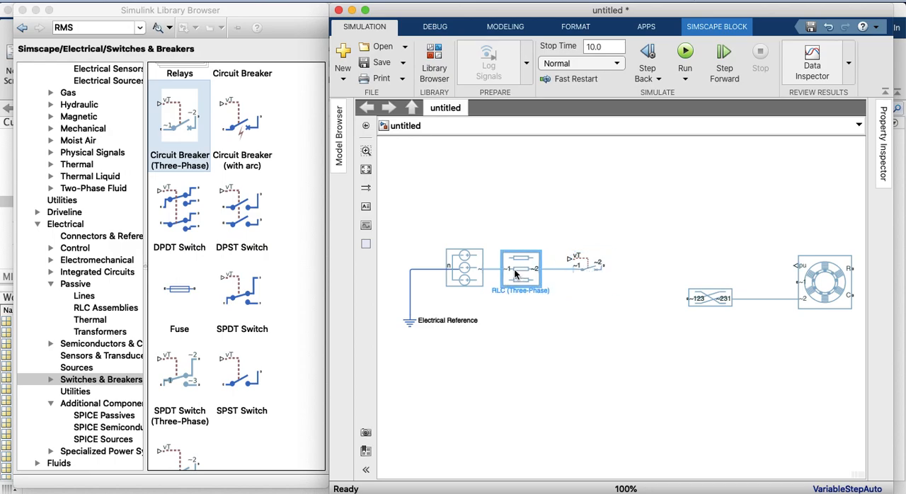
click(584, 269)
drag(583, 270, 571, 269)
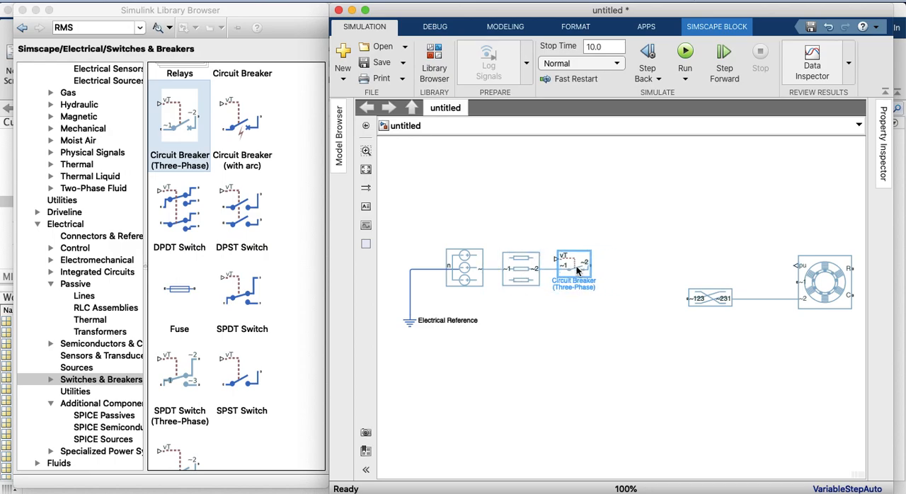
Add a Current Sensor (Three-Phase) block from Simscape/Electrical/Sensors & Transducers, shrink it, and connect it to the circuit breaker's ~2 port
click(149, 367)
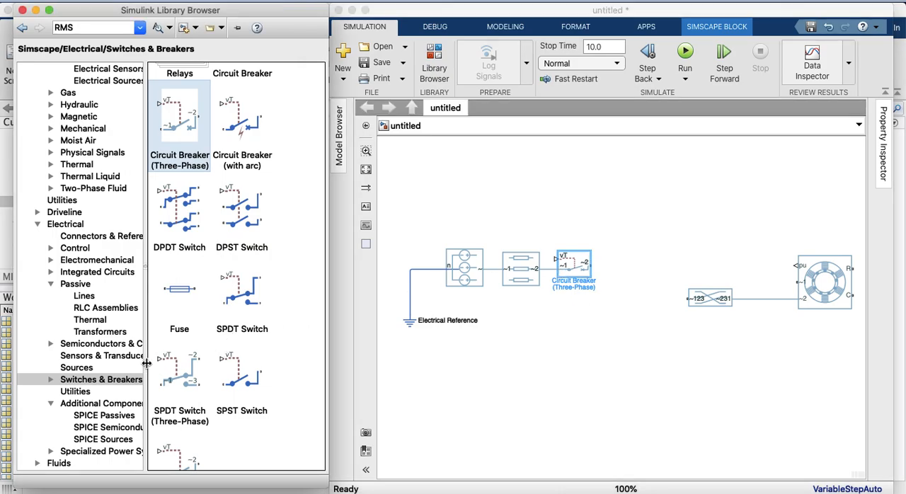
drag(146, 363, 167, 363)
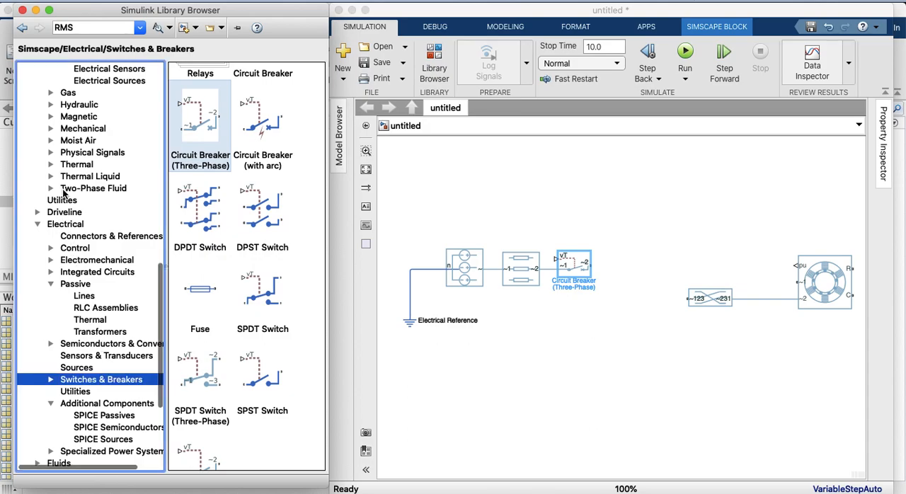
scroll(64, 192, up, 5)
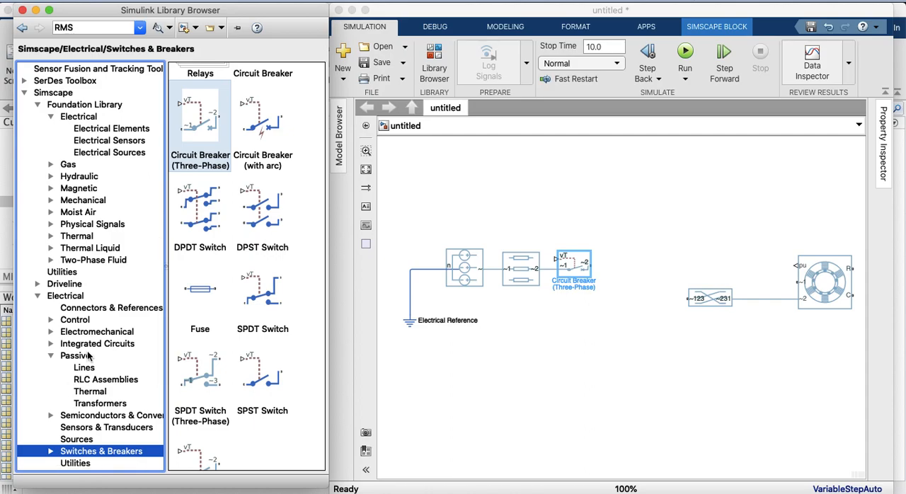
click(50, 357)
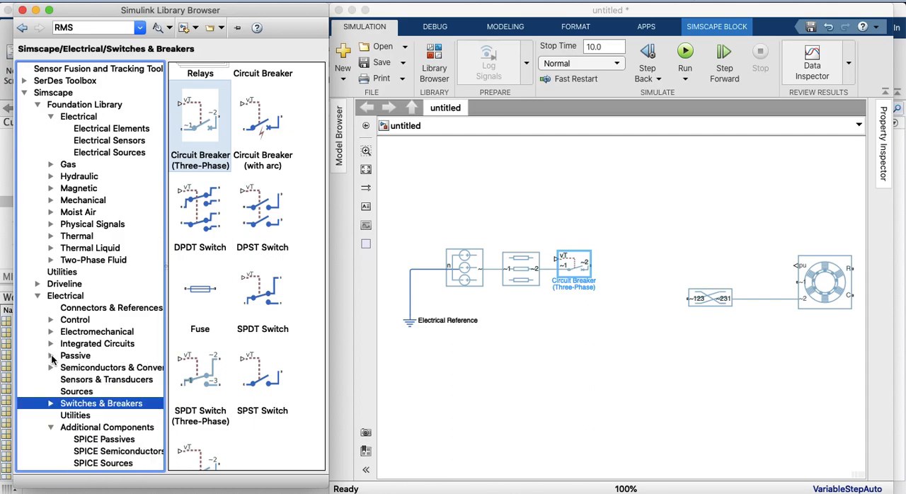
click(70, 382)
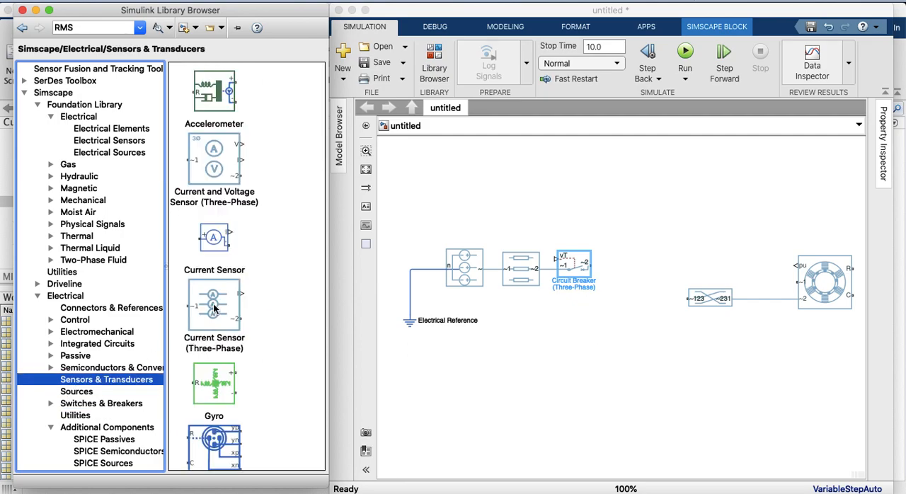
click(213, 303)
drag(213, 303, 582, 199)
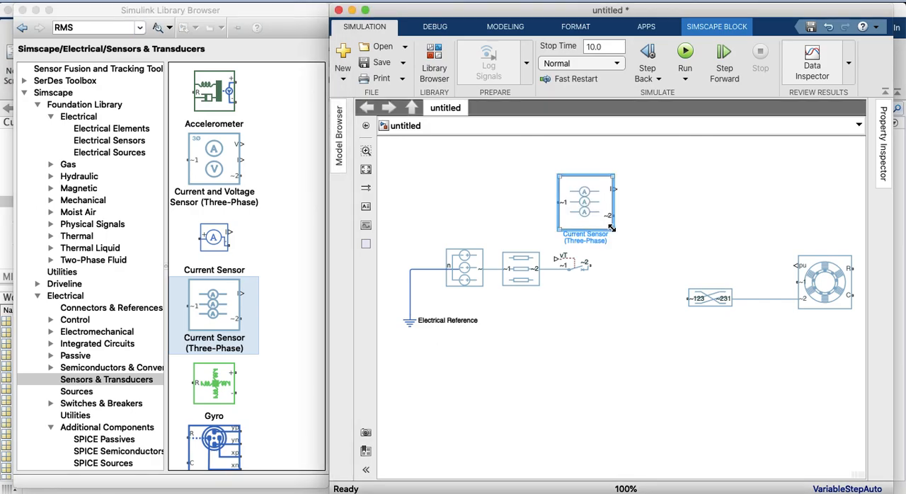
drag(613, 230, 624, 277)
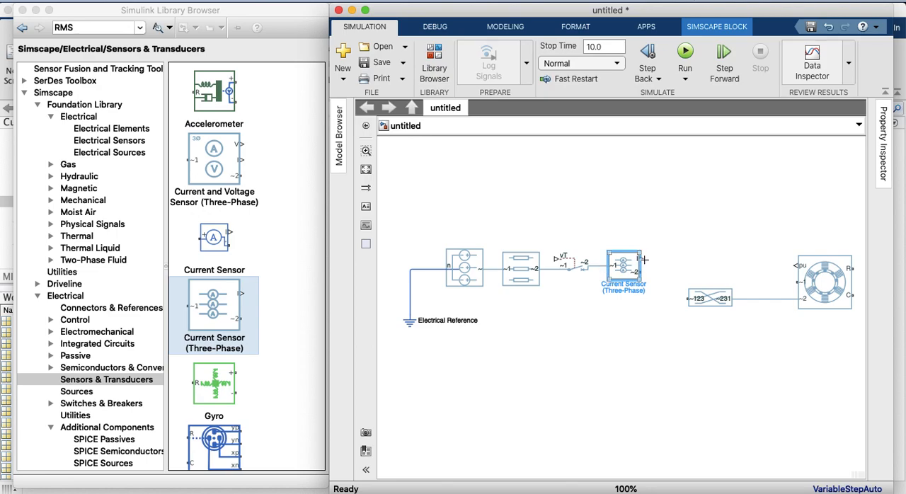
click(611, 273)
Connect the current sensor's ~2 port to the Phase Permute's ~123 port and raise the induction machine above the Phase Permute block
drag(639, 272, 684, 297)
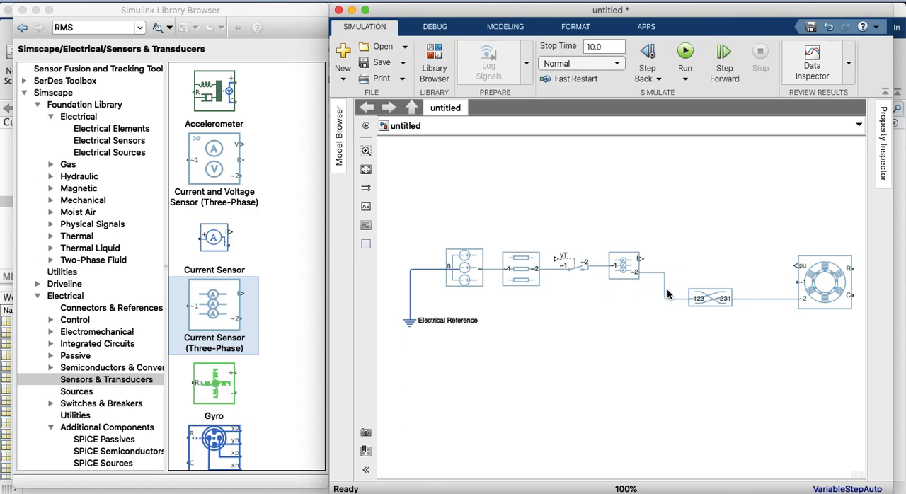
drag(815, 287, 810, 258)
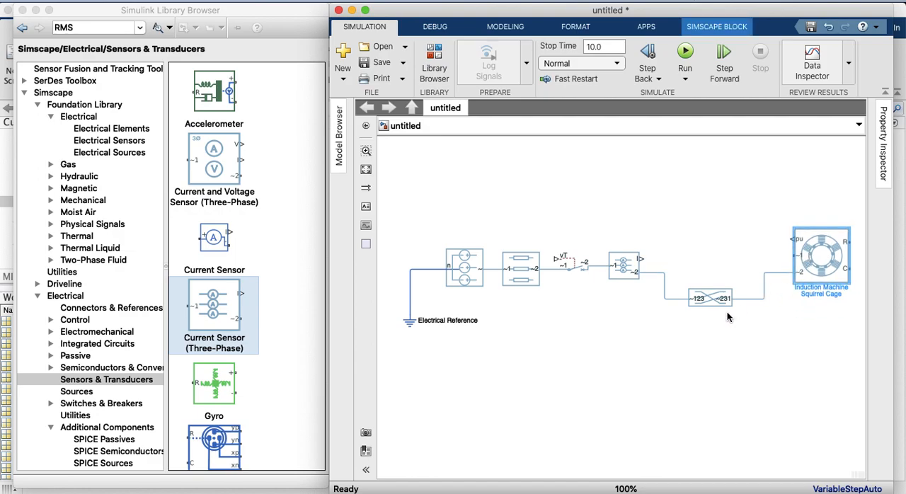
mouse_move(708, 305)
mouse_down()
mouse_move(709, 283)
mouse_move(710, 300)
mouse_up()
drag(811, 260, 812, 262)
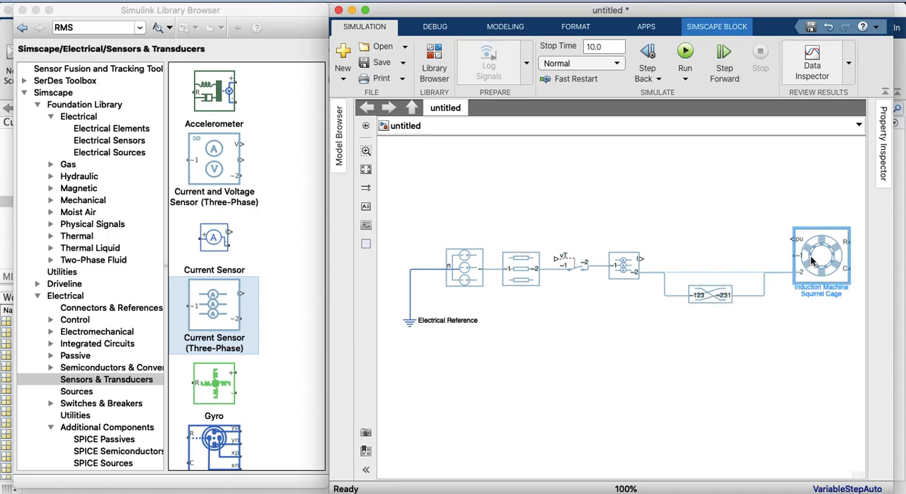
Replace the sensor-to-Phase Permute line with one from the sensor's ~2 port to the machine's ~1 port, branched to the Phase Permute's ~123 port
click(663, 286)
key(Delete)
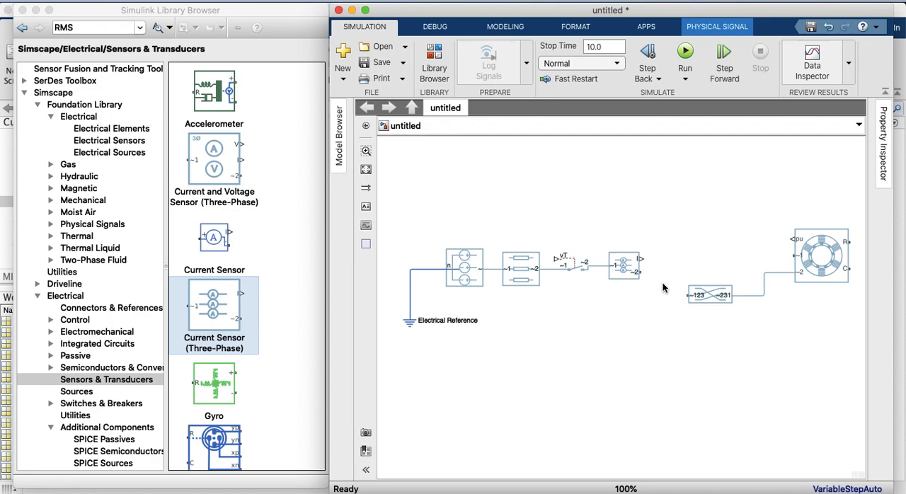
drag(649, 271, 790, 256)
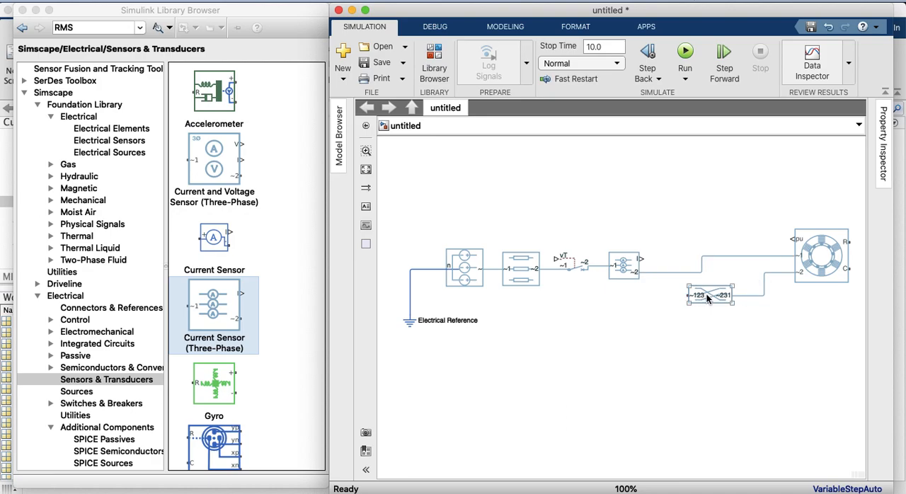
mouse_move(713, 295)
mouse_down()
mouse_move(741, 303)
mouse_move(677, 284)
mouse_move(675, 273)
mouse_move(698, 264)
mouse_move(678, 264)
mouse_up()
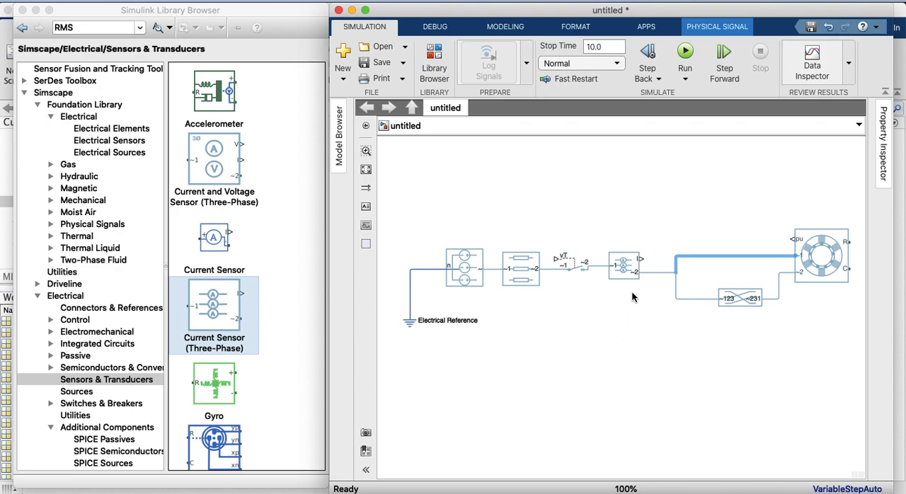
Add an Inertia block from Simscape/Foundation Library/Mechanical/Rotational Elements and connect it to the induction machine's R port
click(37, 296)
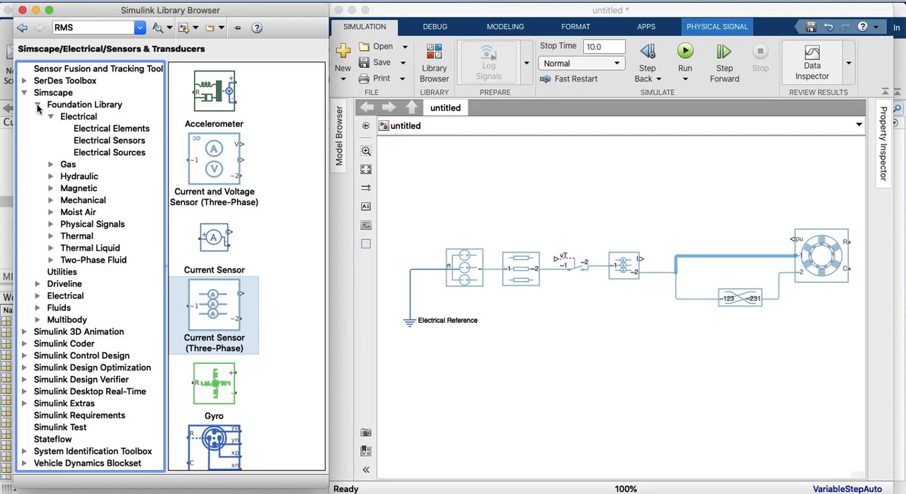
click(38, 105)
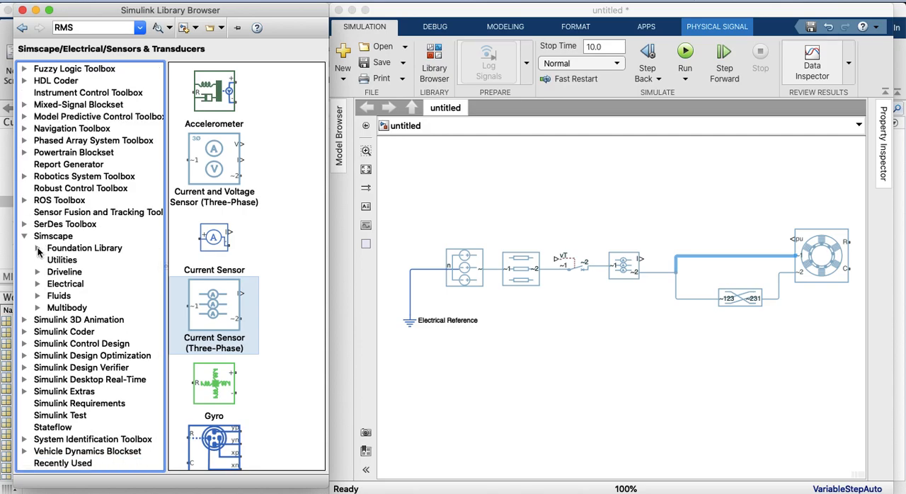
click(38, 249)
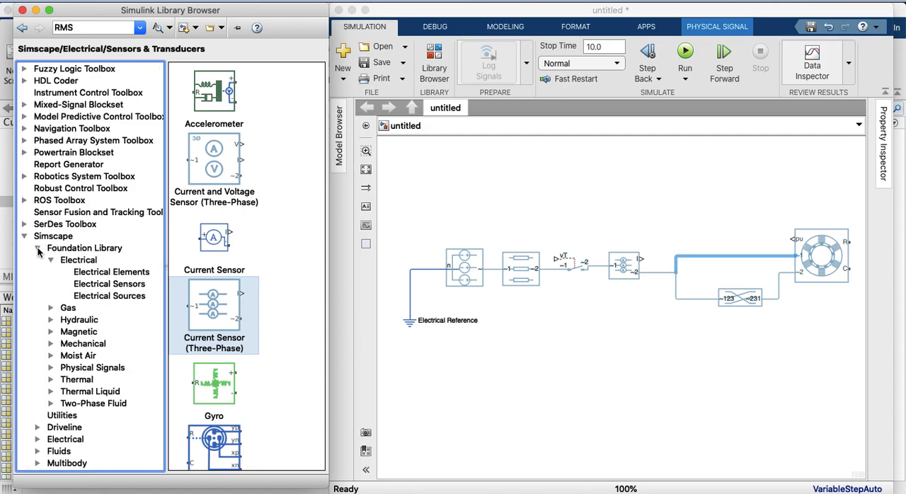
click(50, 344)
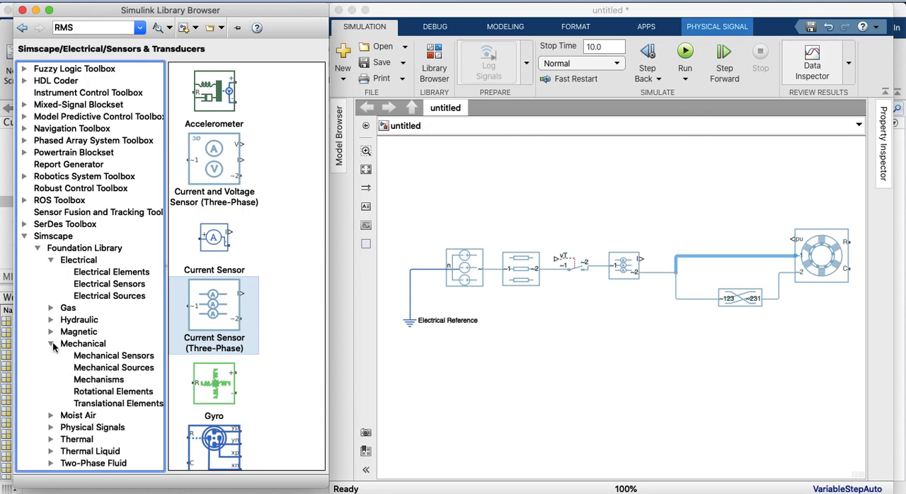
click(90, 393)
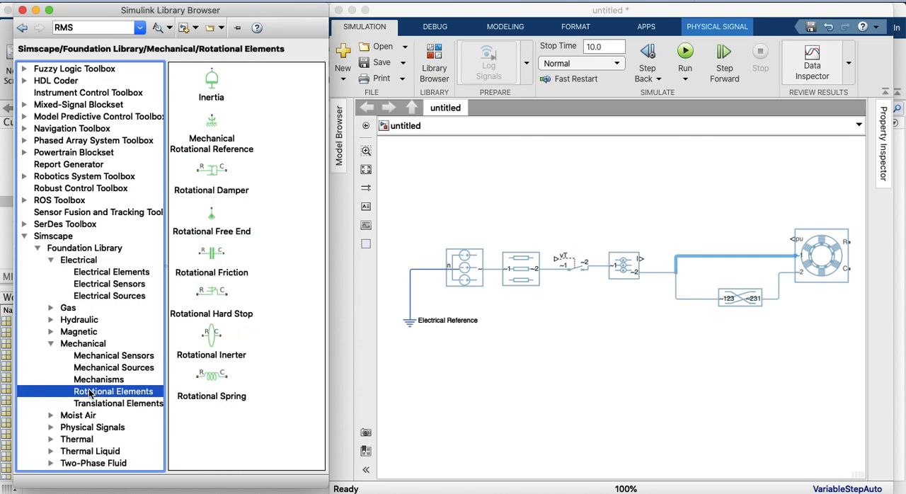
click(209, 86)
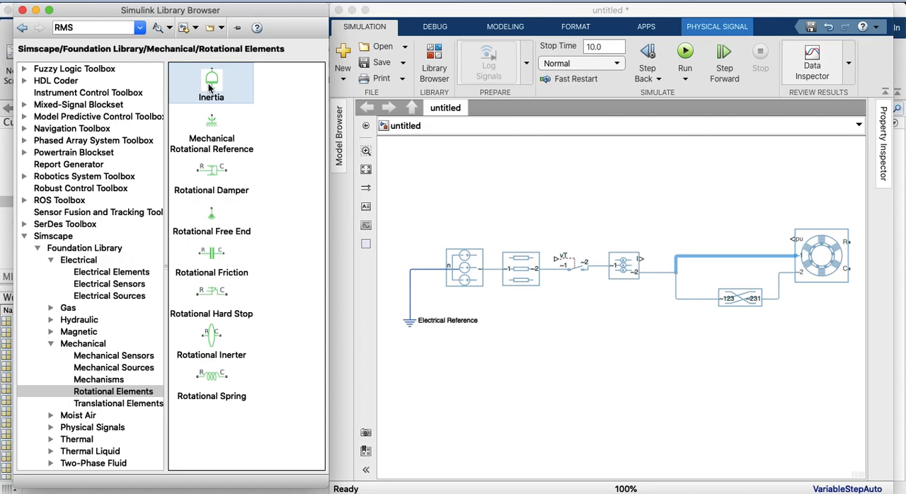
drag(211, 87, 817, 271)
click(745, 242)
drag(750, 242, 805, 245)
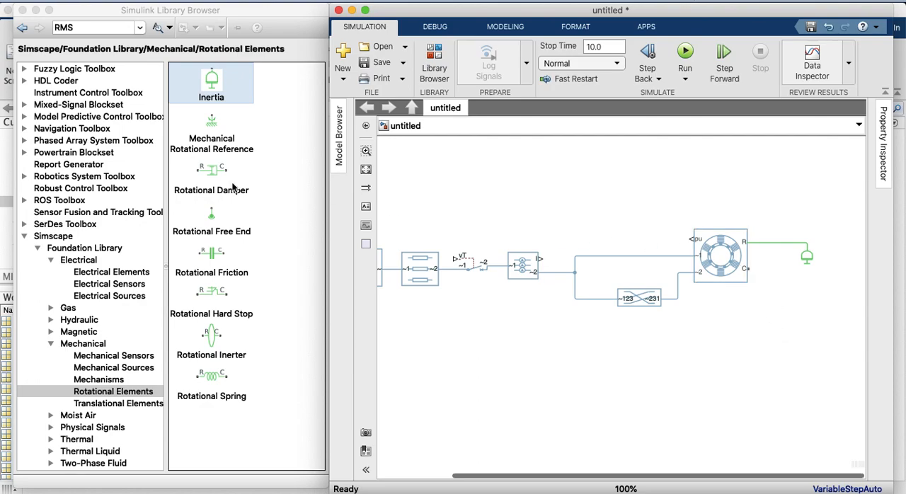
Add a Mechanical Rotational Reference block, connect it to the induction machine's C port, and place it closer to the machine
drag(209, 128, 810, 302)
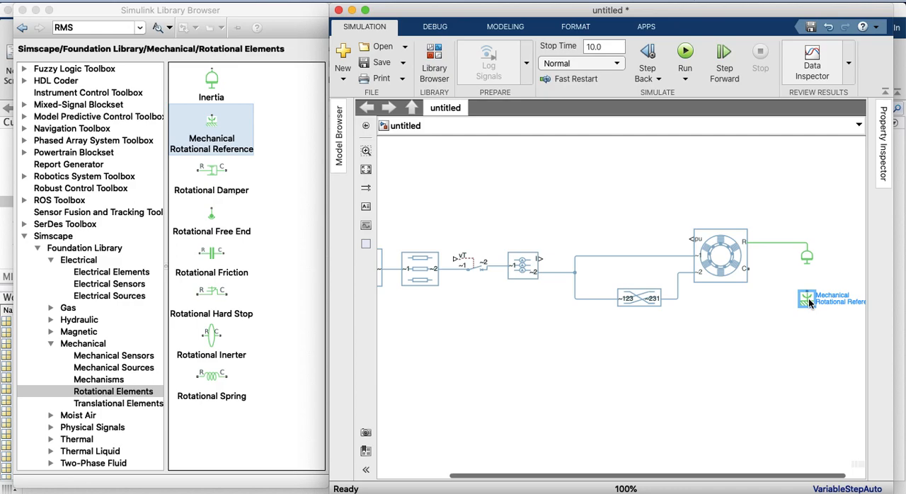
drag(809, 290, 752, 270)
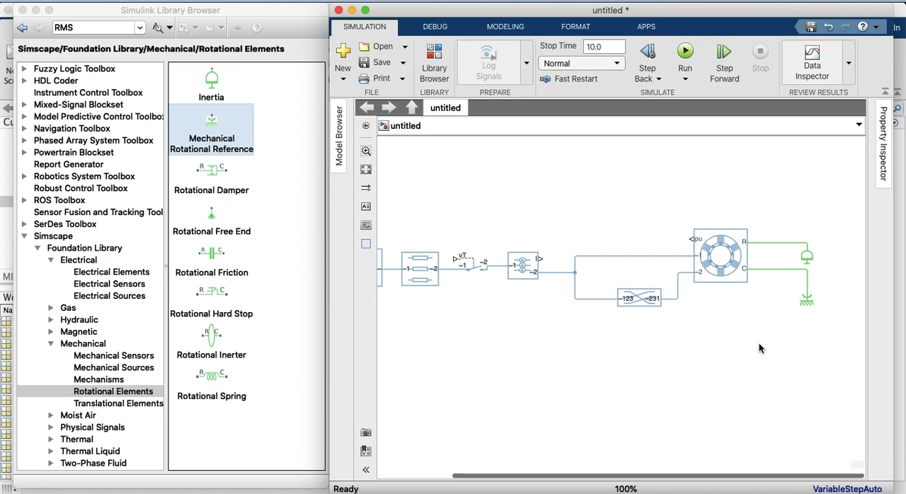
drag(697, 477, 669, 481)
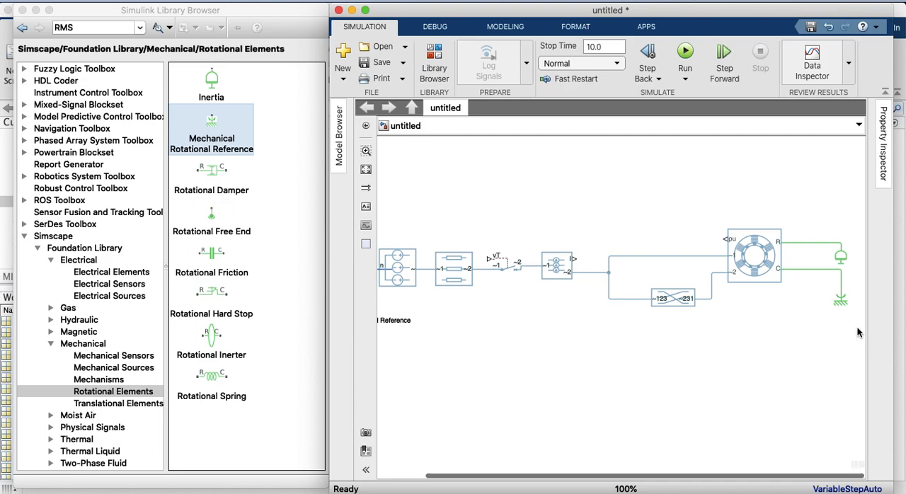
drag(840, 303, 810, 306)
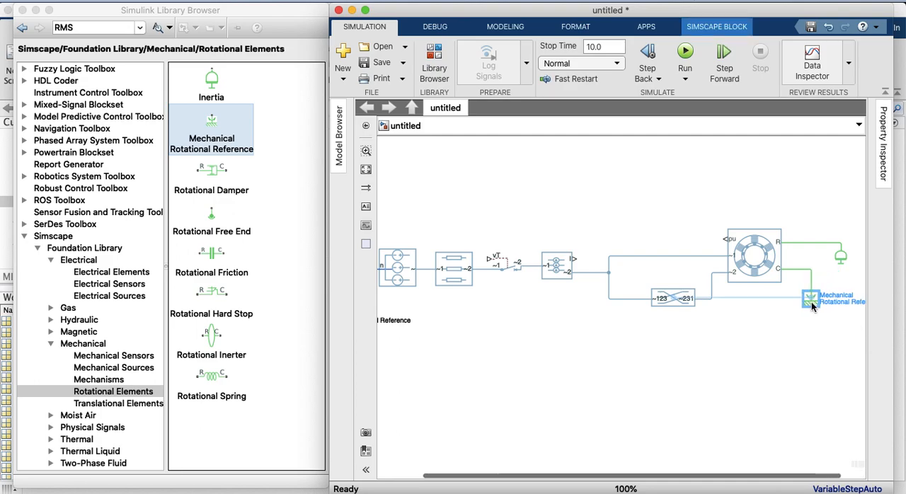
Move the Inertia block closer to the induction machine, just above the rotational reference
click(840, 259)
drag(842, 259, 823, 256)
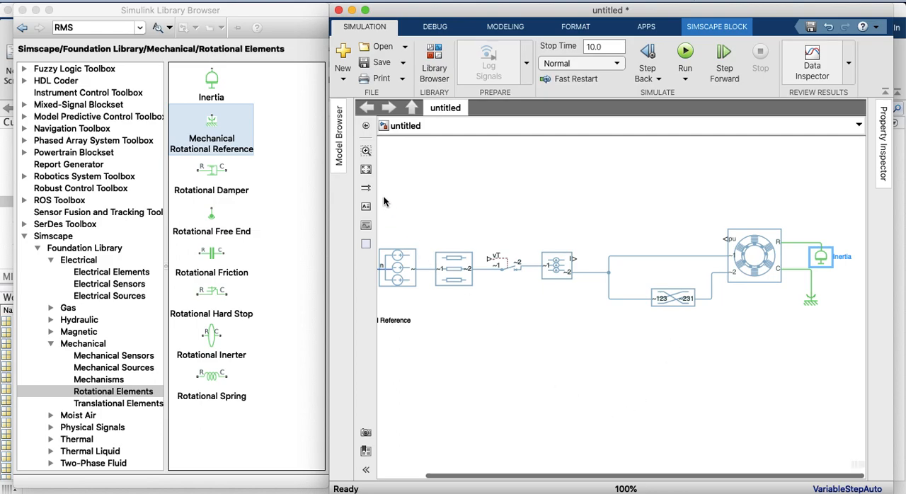
click(365, 172)
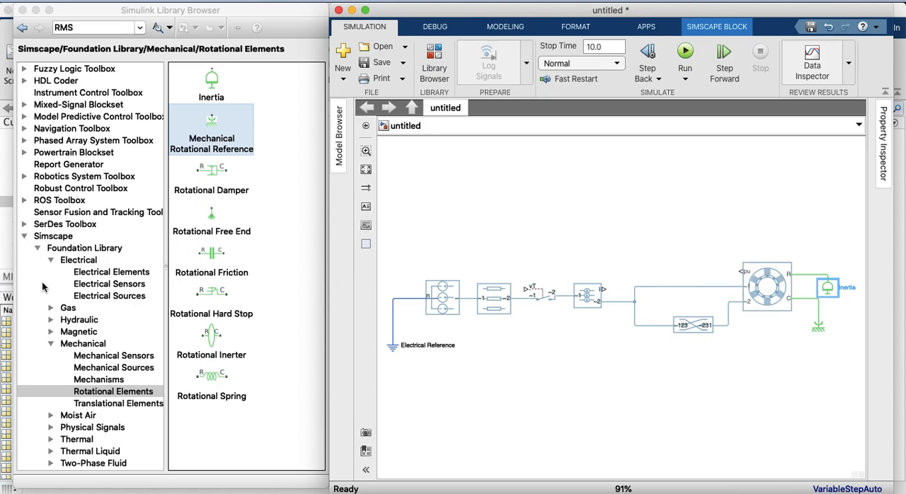
Look through the Foundation Library electrical sensors and the Simscape/Electrical/Sensors & Transducers library for a suitable measurement block
click(51, 344)
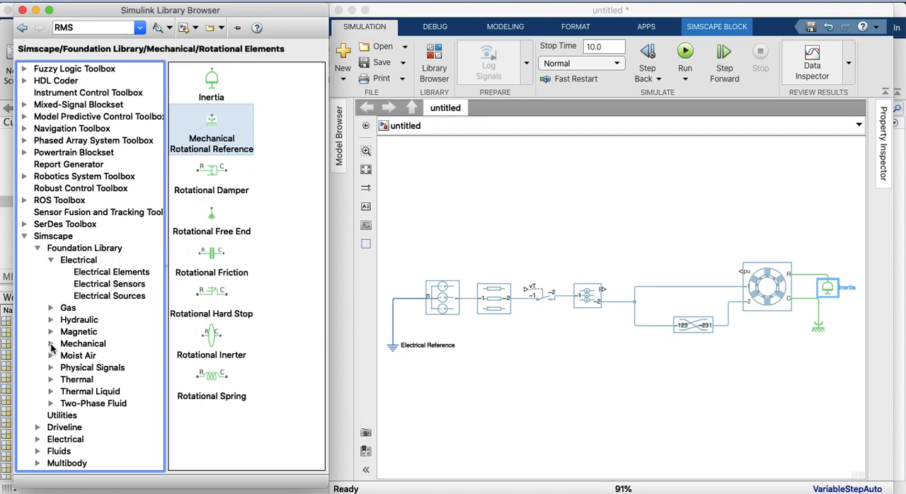
click(82, 286)
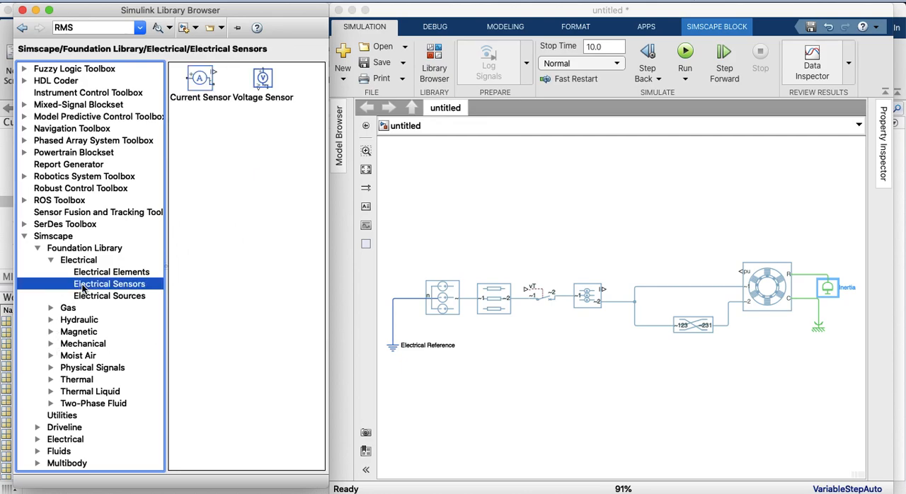
click(51, 260)
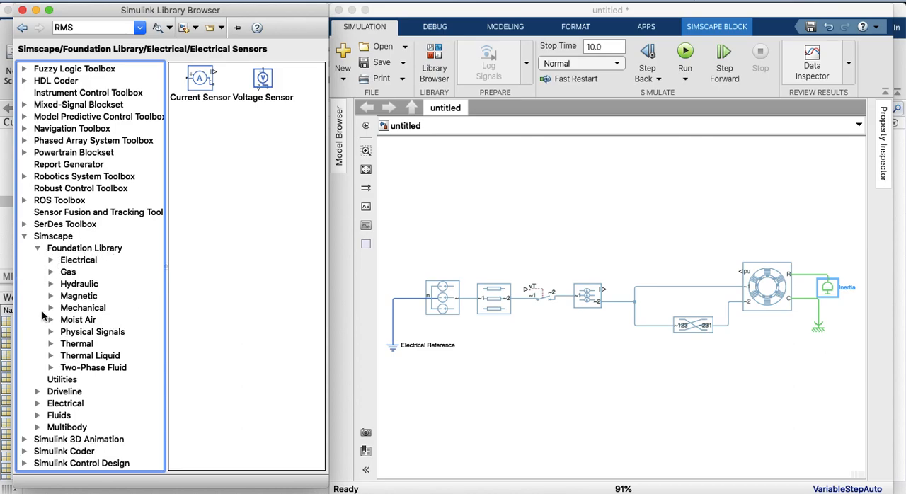
click(37, 248)
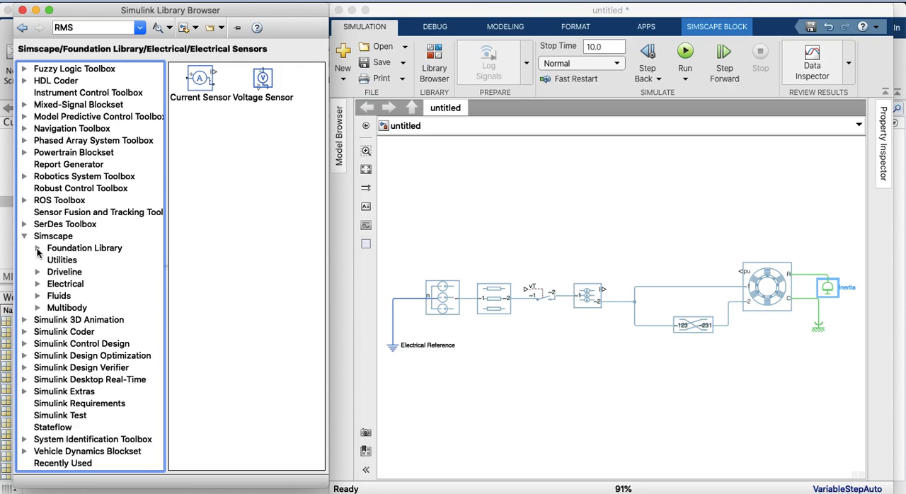
click(37, 284)
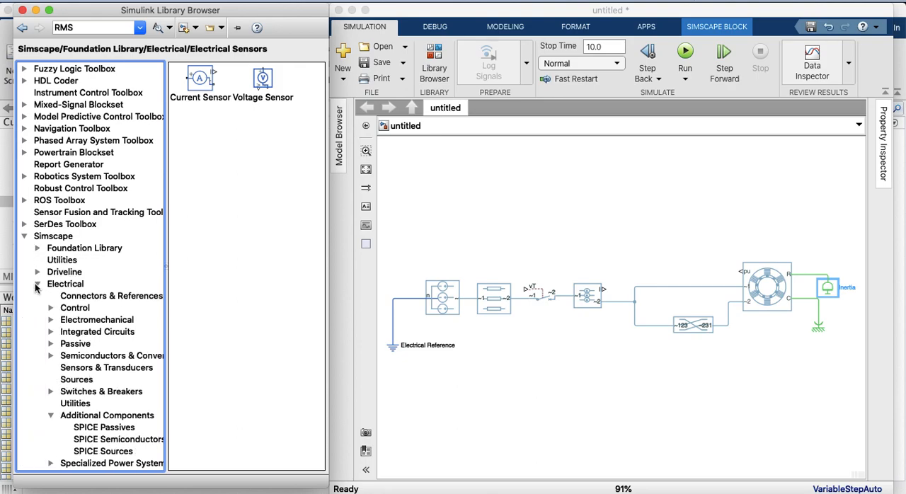
click(79, 370)
scroll(208, 297, down, 10)
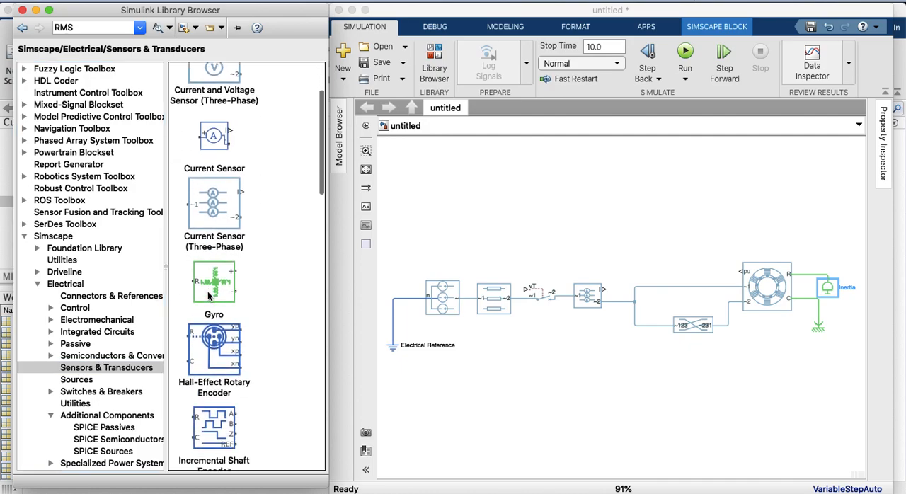
scroll(209, 297, down, 10)
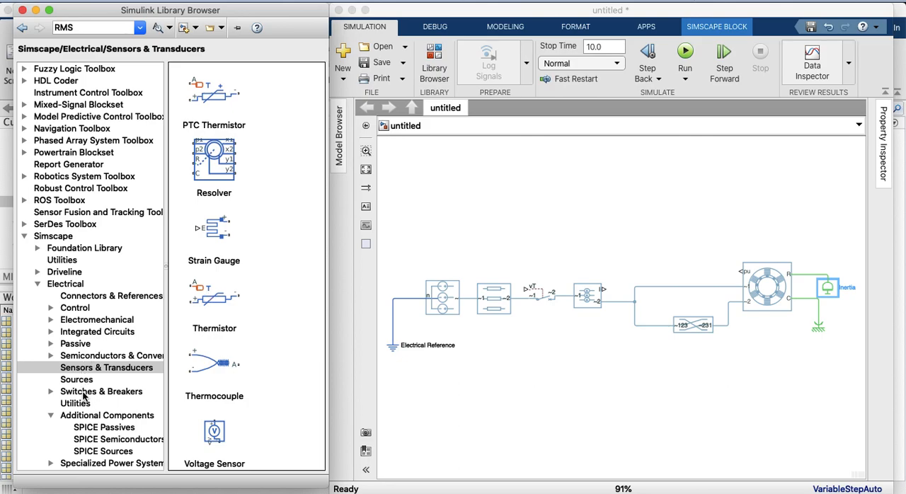
scroll(87, 372, down, 2)
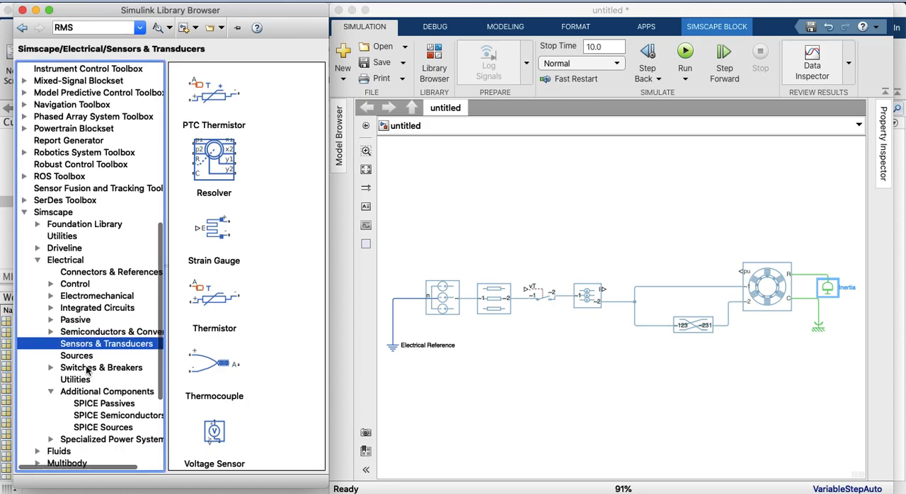
Add an Induction Machine Measurement block from Simscape/Electrical/Electromechanical/Asynchronous above the circuit and connect its pu input to the current sensor's I port
click(51, 296)
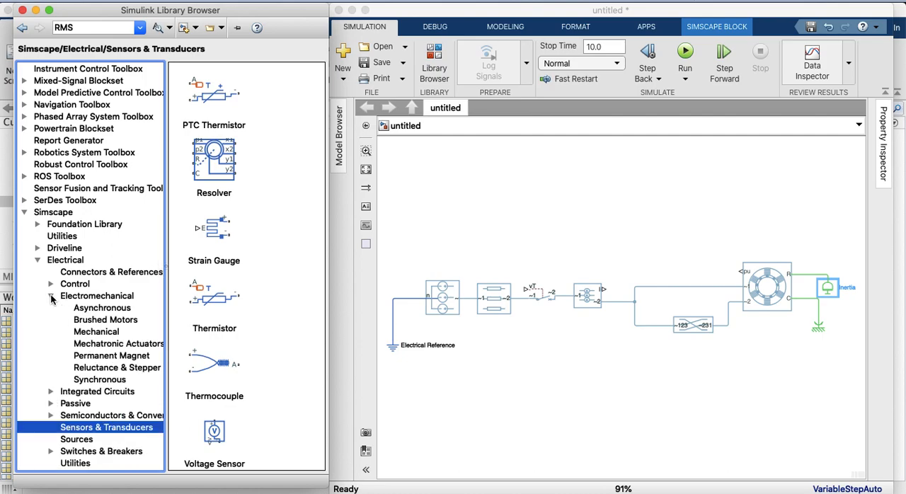
click(79, 311)
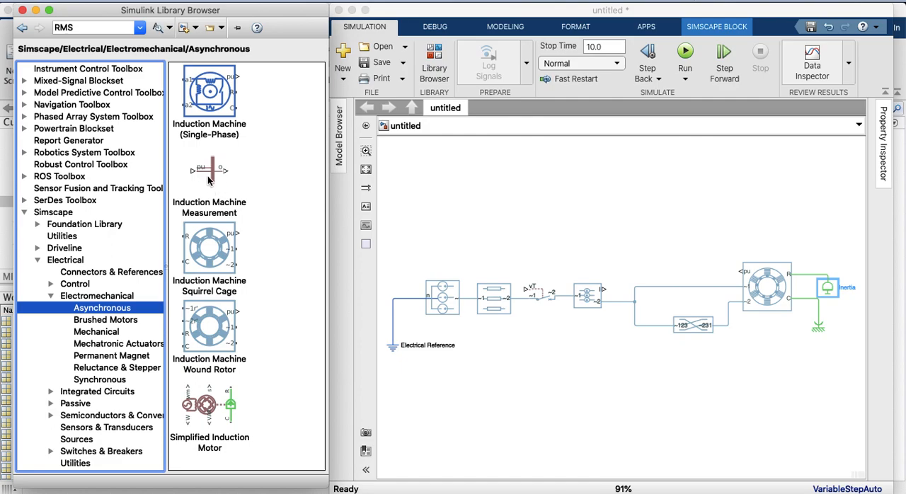
drag(211, 179, 637, 236)
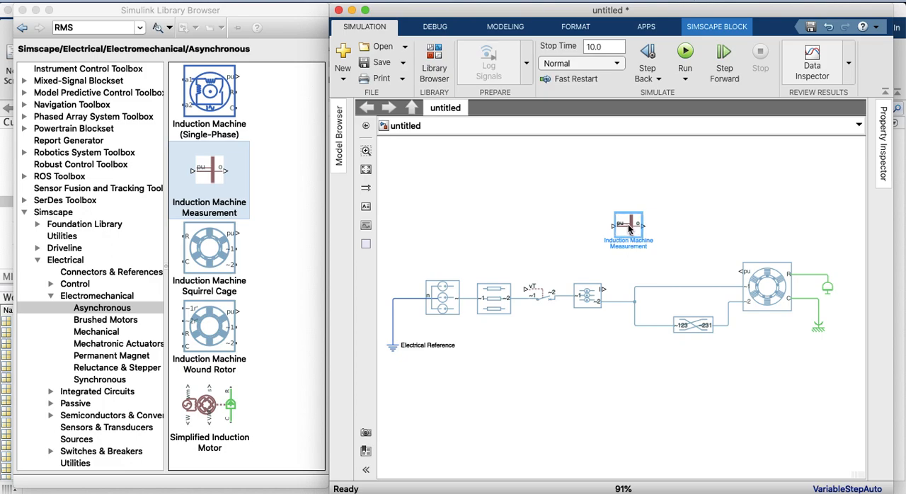
drag(623, 226, 635, 228)
drag(603, 289, 621, 225)
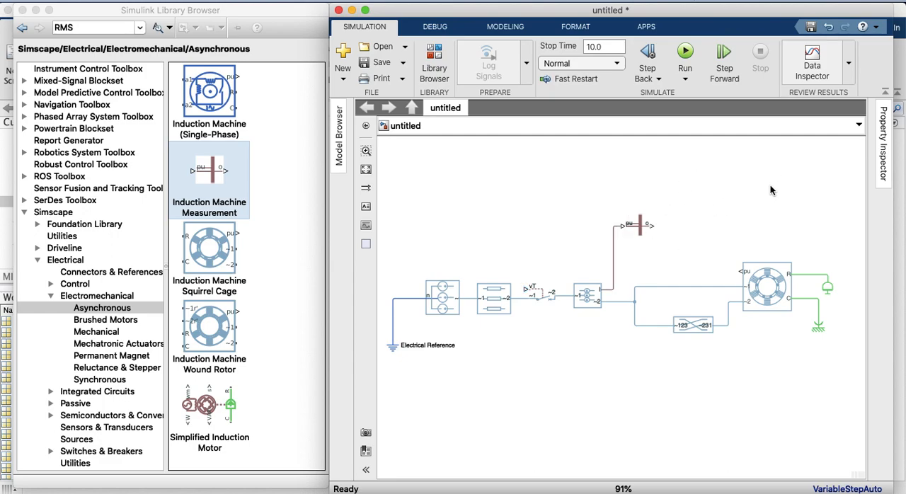
click(643, 225)
drag(643, 225, 643, 215)
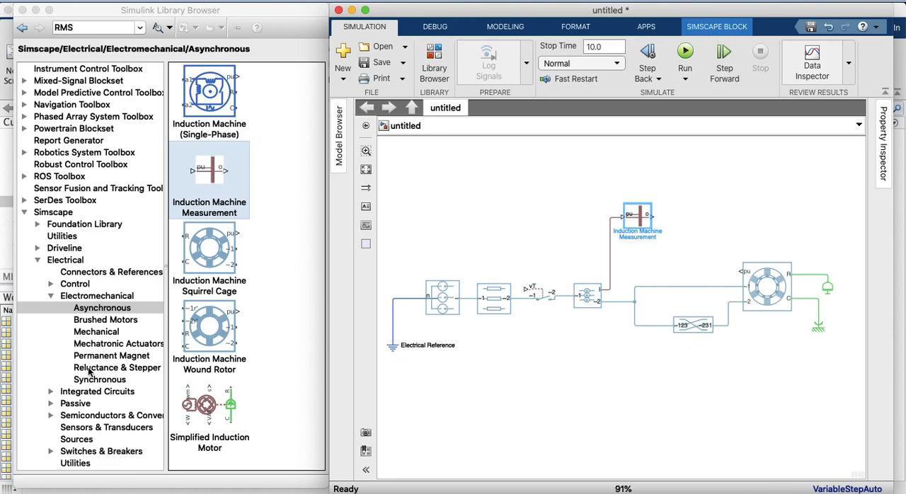
Connect a Three Element Demux from Simscape/Electrical/Connectors & References to the measurement block's output, and move the Electrical Reference closer to the three-phase source
click(88, 428)
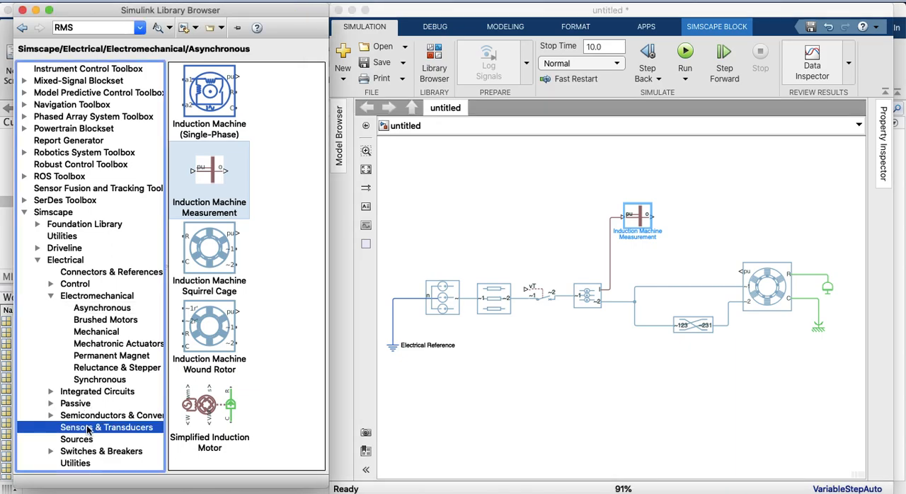
scroll(240, 255, down, 10)
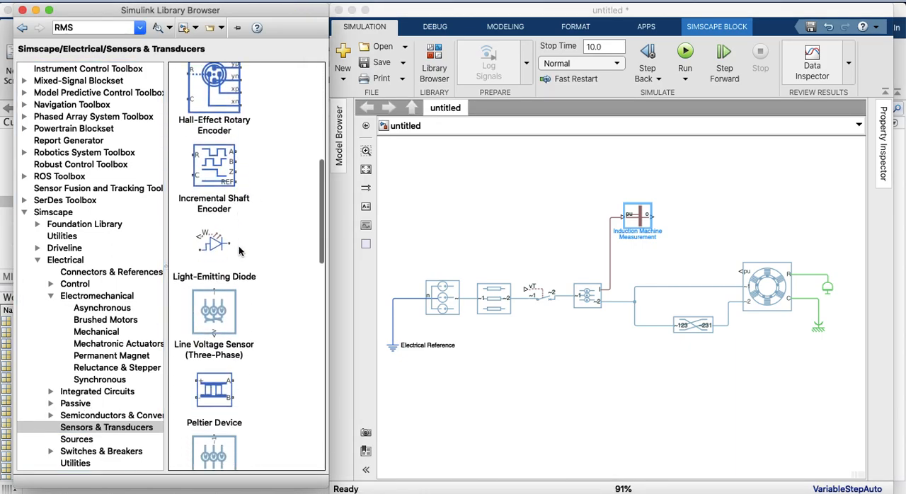
scroll(239, 251, down, 10)
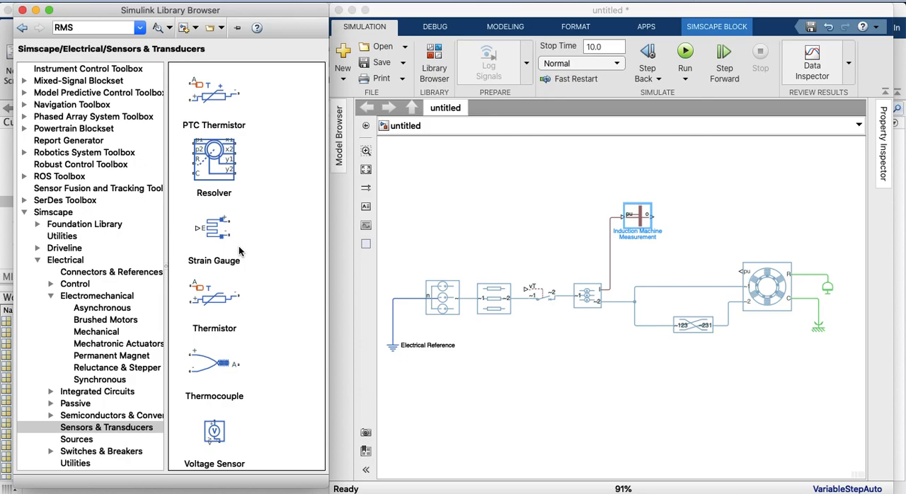
click(128, 270)
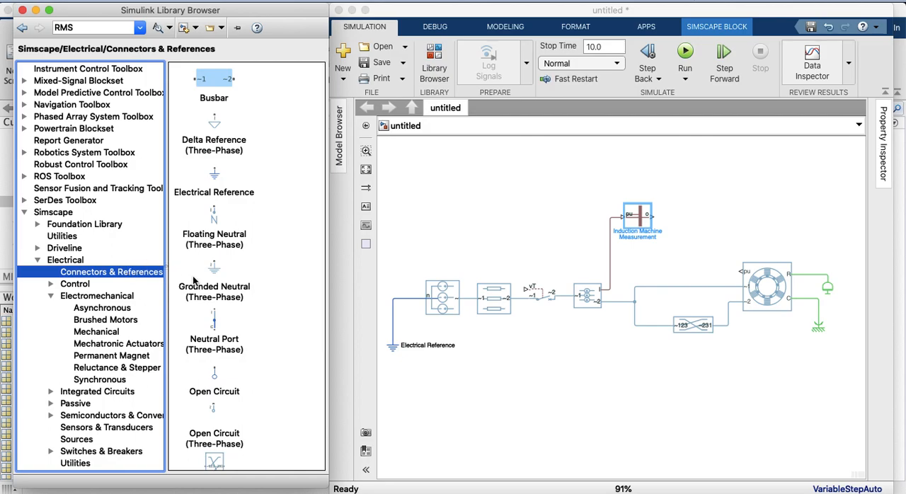
scroll(226, 354, down, 5)
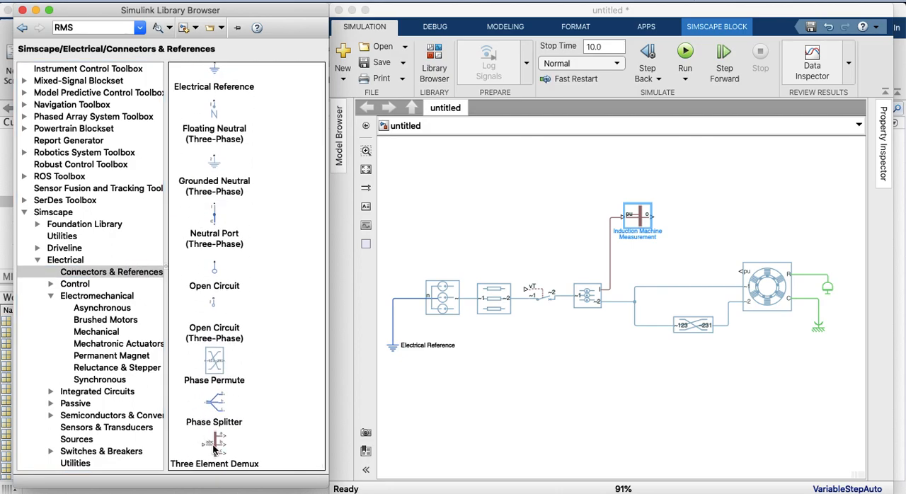
drag(214, 449, 687, 214)
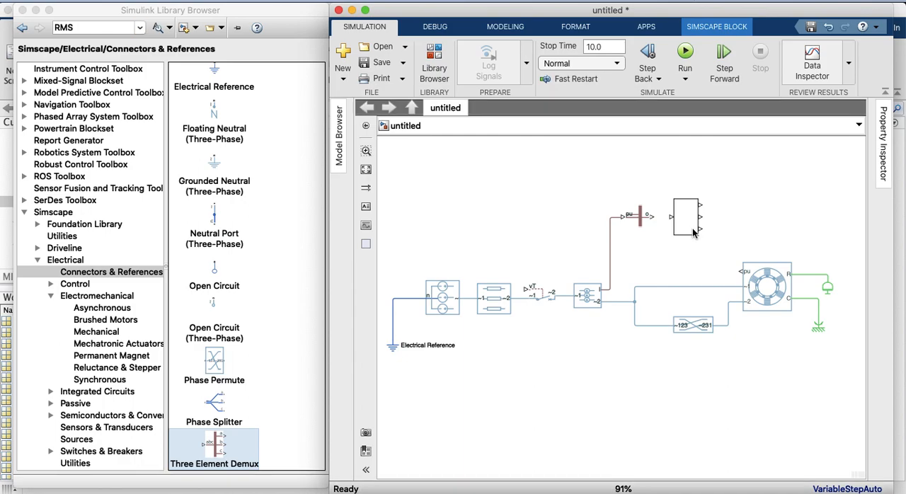
drag(701, 236, 686, 221)
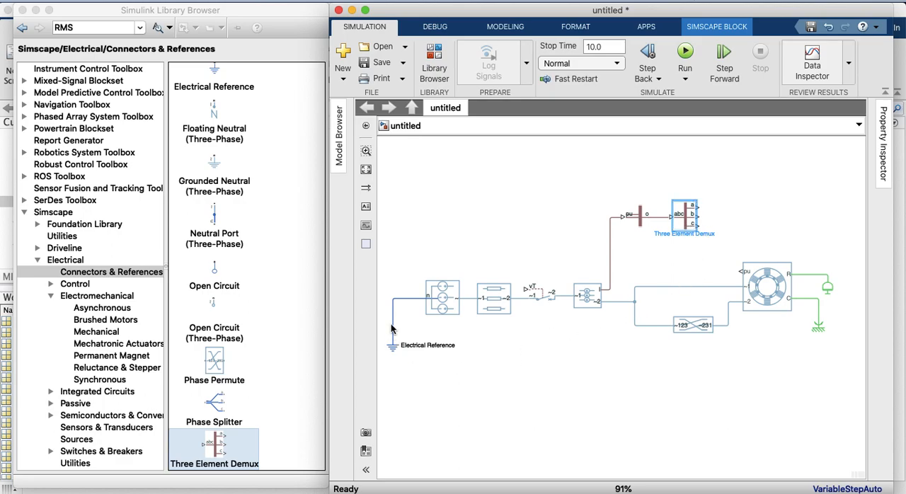
drag(396, 351, 407, 352)
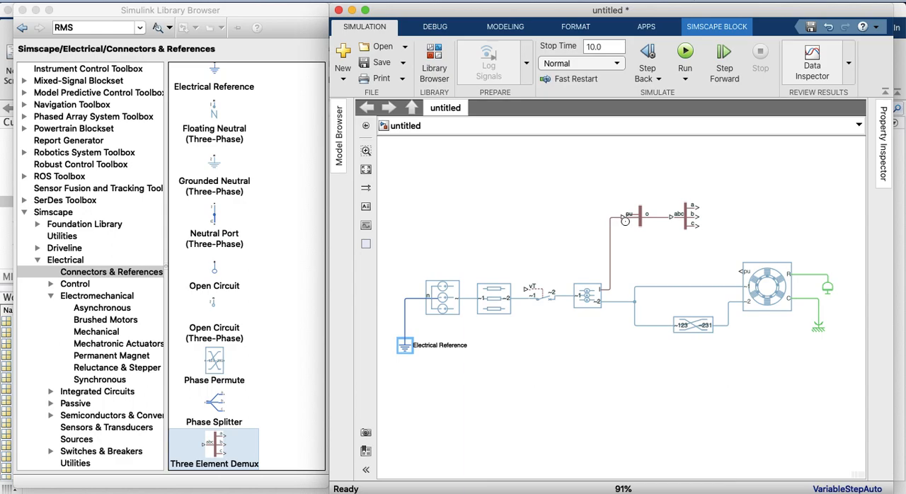
Place a copy of the Induction Machine Measurement block above the induction machine and move the original with its demux higher
click(642, 224)
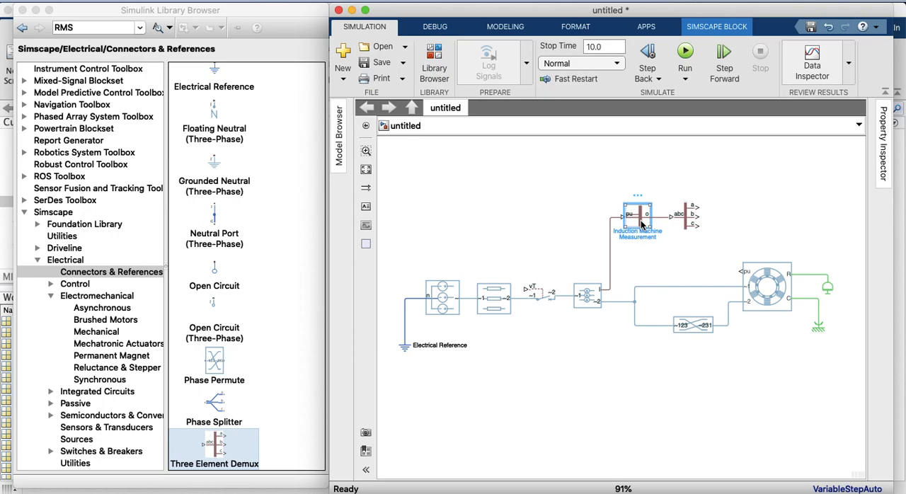
drag(642, 224, 754, 239)
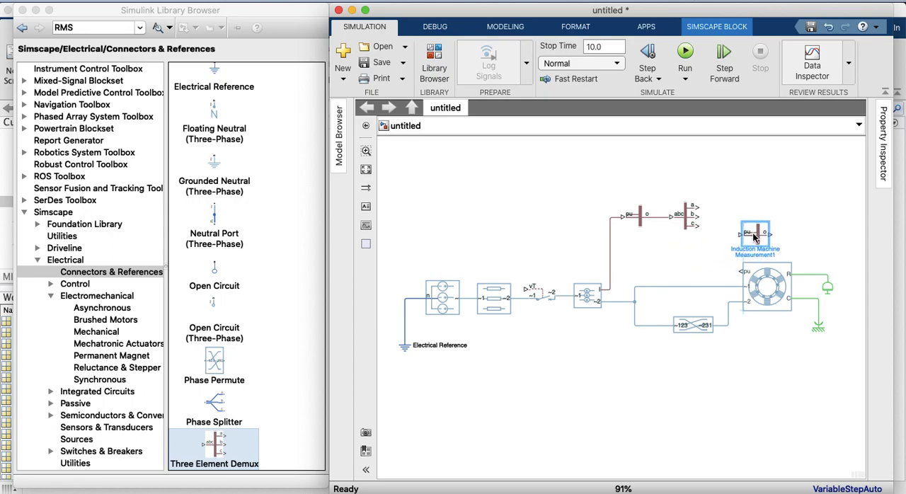
click(694, 226)
drag(694, 226, 636, 162)
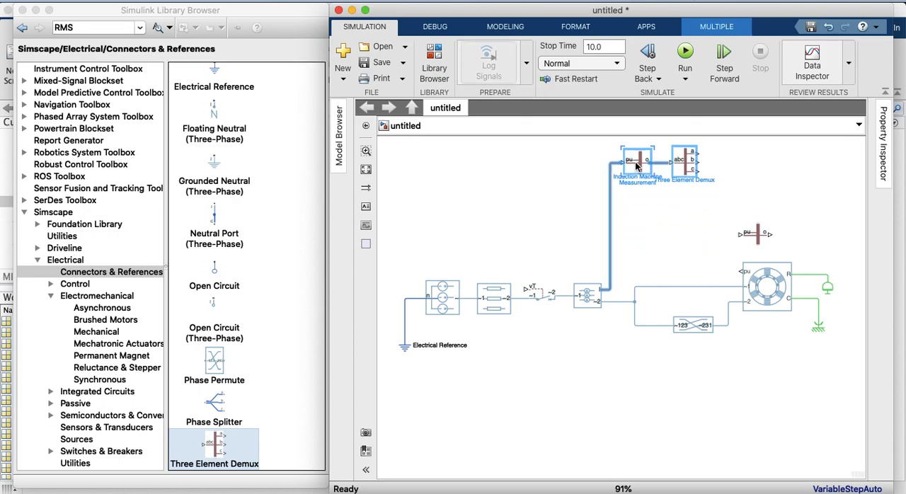
click(654, 211)
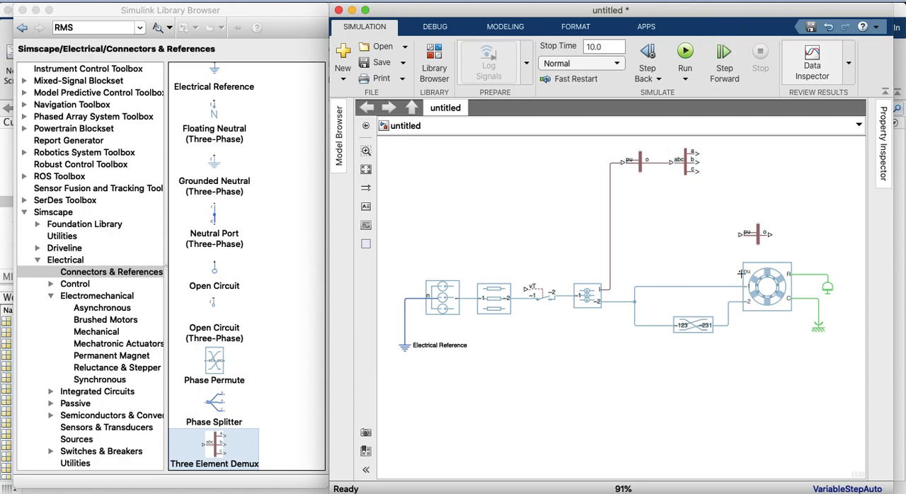
Connect the induction machine's pu port to the copied measurement block and to another copy placed above it, branching from the same line
drag(740, 271, 739, 234)
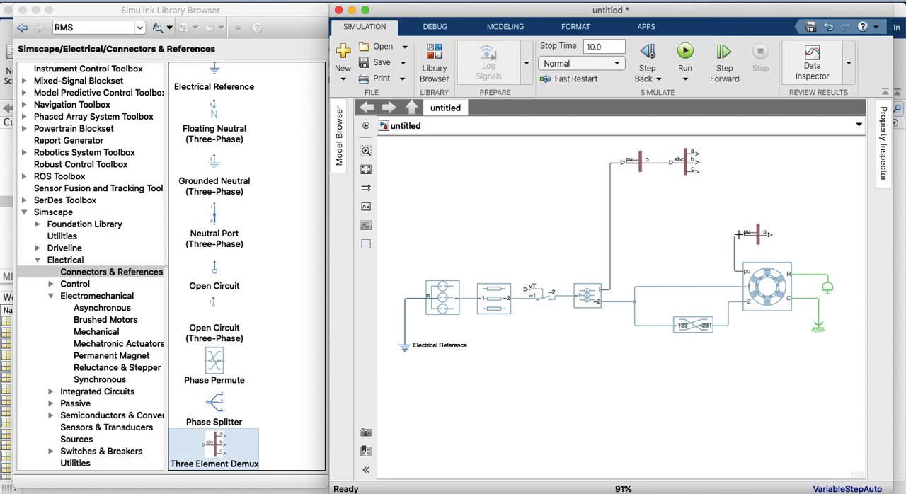
click(759, 240)
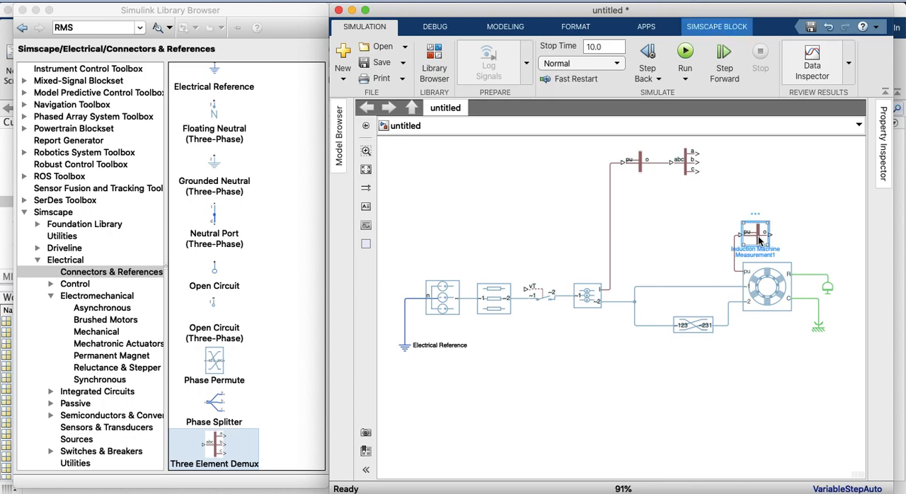
ctrl+drag(759, 240, 734, 236)
click(753, 225)
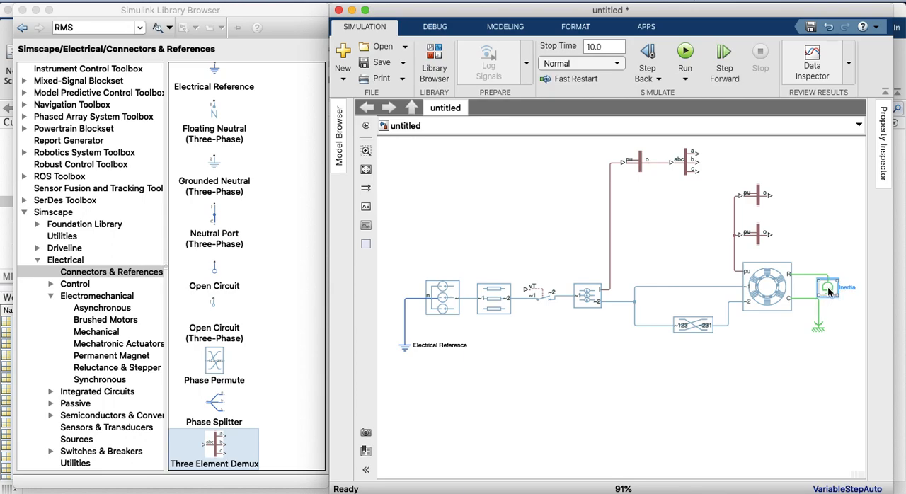
Move the Inertia block slightly closer to the induction machine so it lines up above the Mechanical Rotational Reference
click(825, 287)
drag(824, 284, 821, 284)
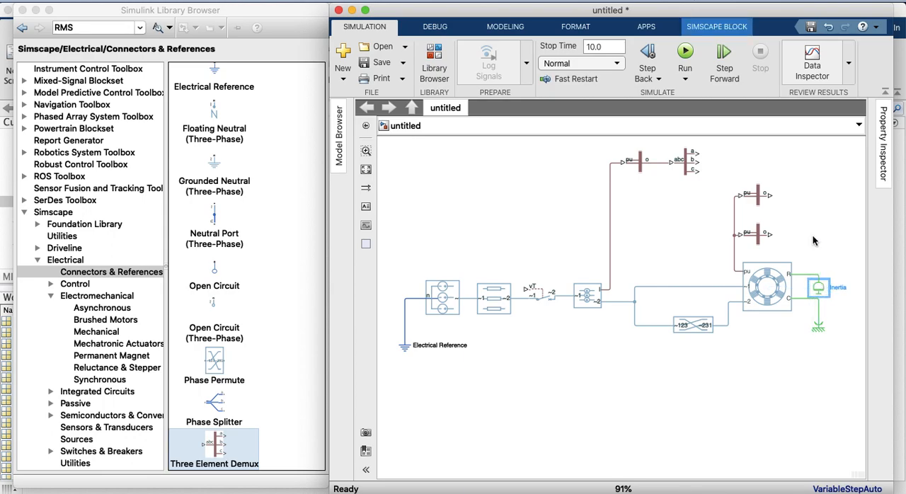
click(362, 170)
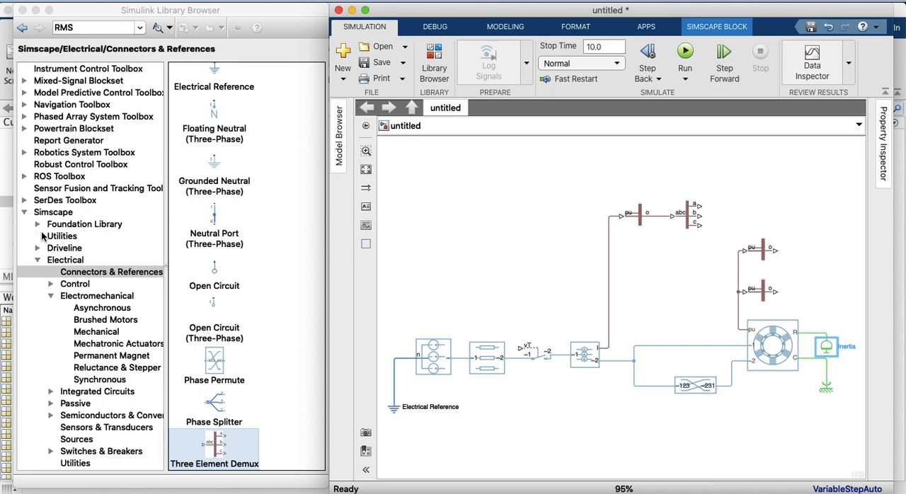
Look through Simscape/Electrical/Utilities and the Simulink library categories for a physical-signal converter block
scroll(66, 410, down, 3)
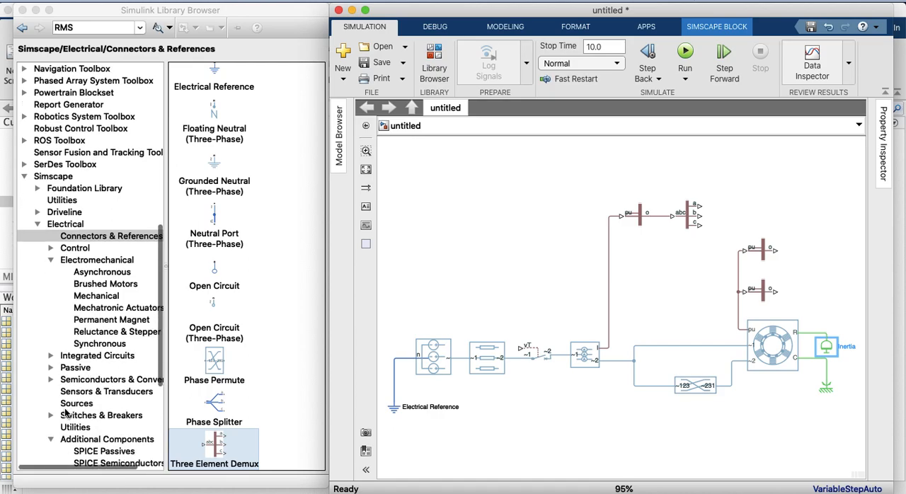
click(71, 427)
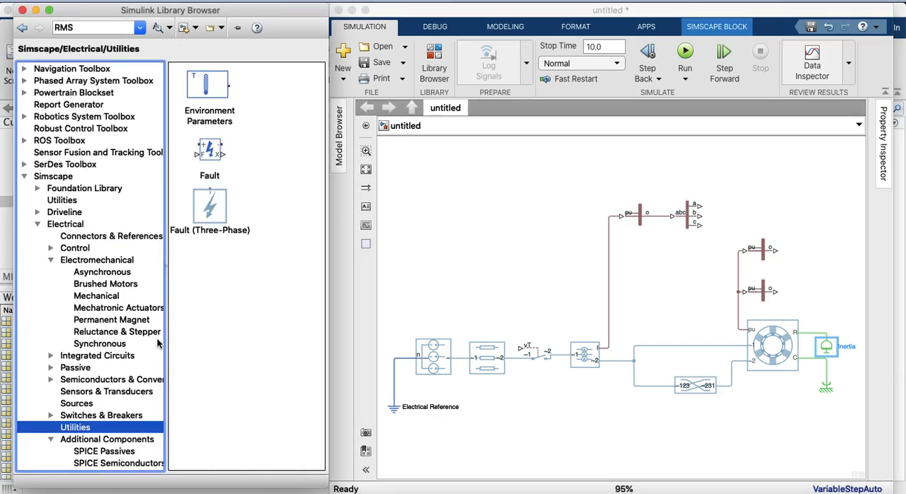
click(227, 311)
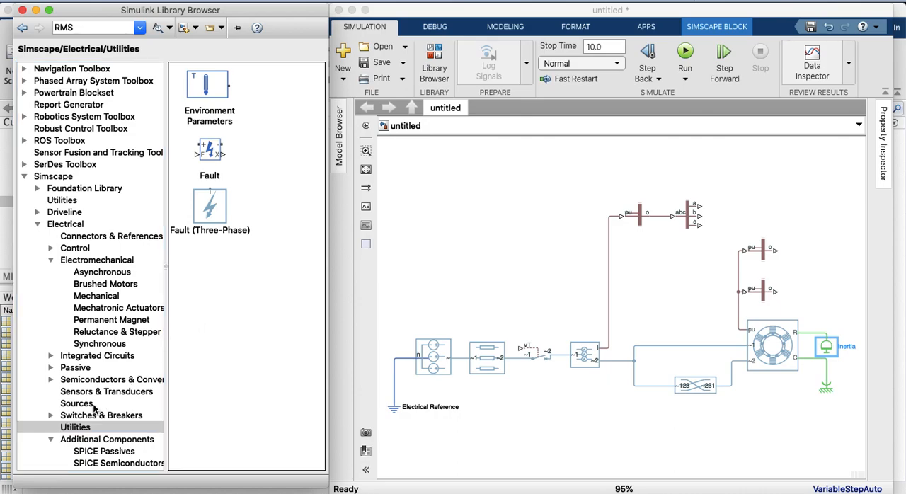
click(23, 177)
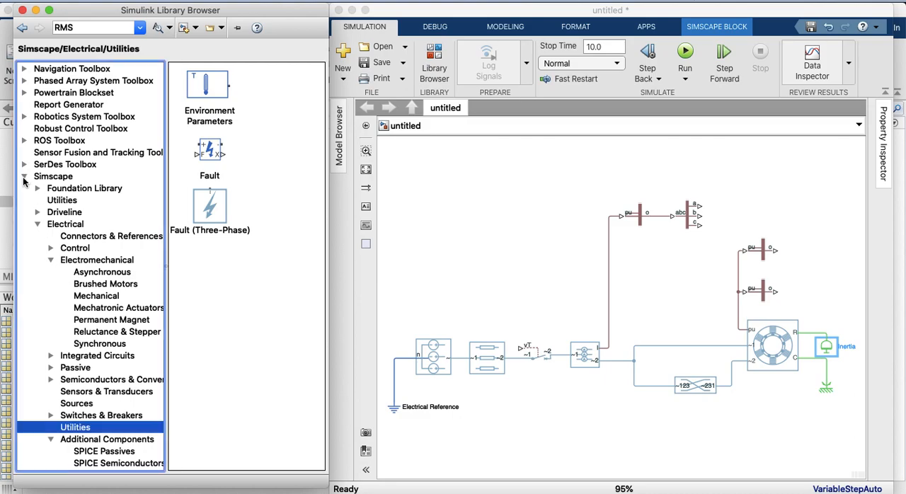
scroll(68, 305, up, 5)
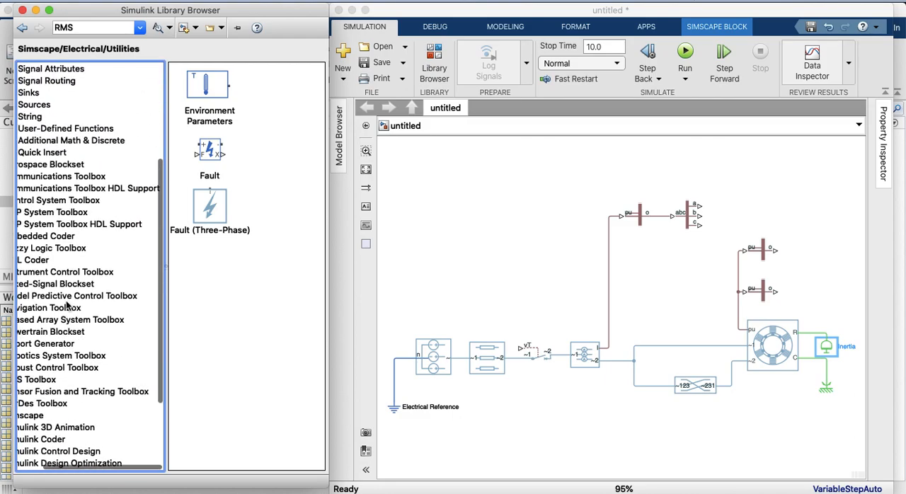
scroll(68, 304, up, 5)
scroll(68, 305, down, 3)
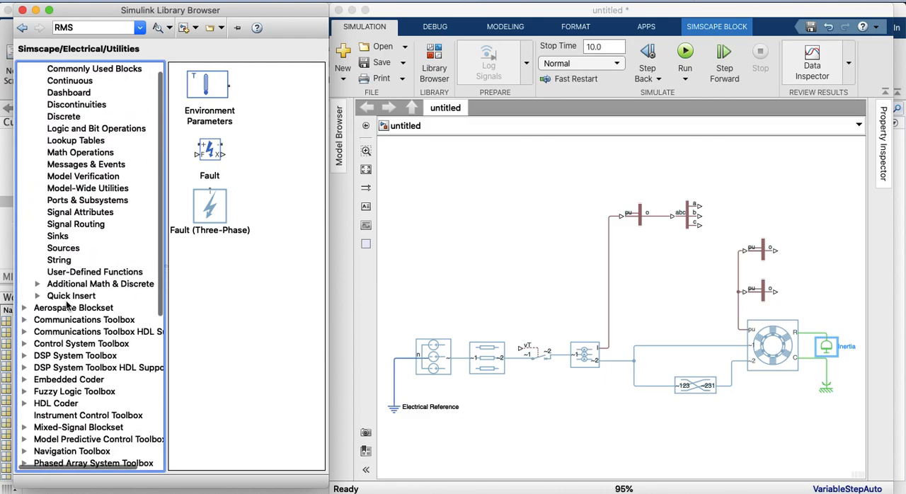
scroll(68, 305, down, 2)
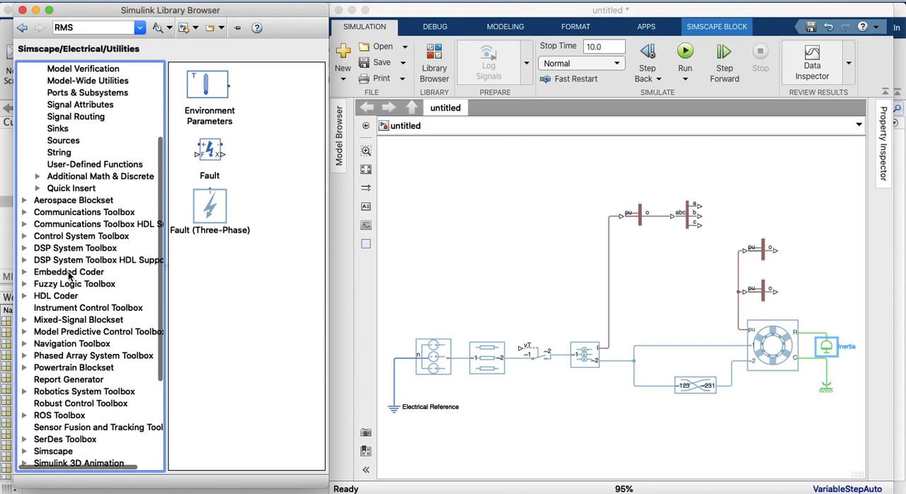
Search the library for PS-Simulink and place a PS-Simulink Converter in the empty area above the RLC block
click(99, 28)
text(PS)
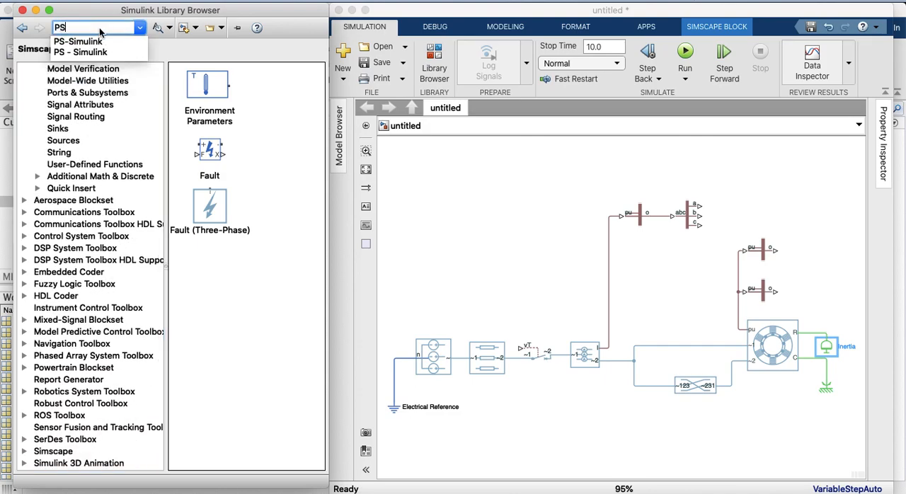
click(87, 42)
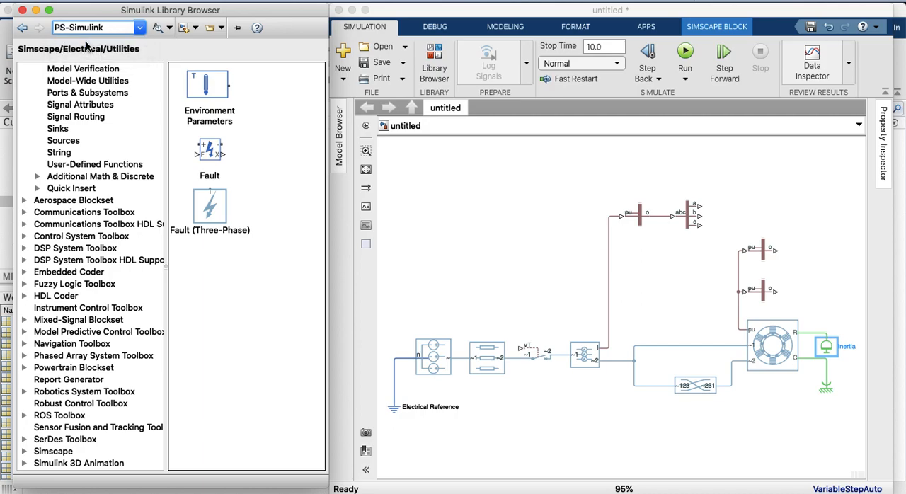
click(157, 29)
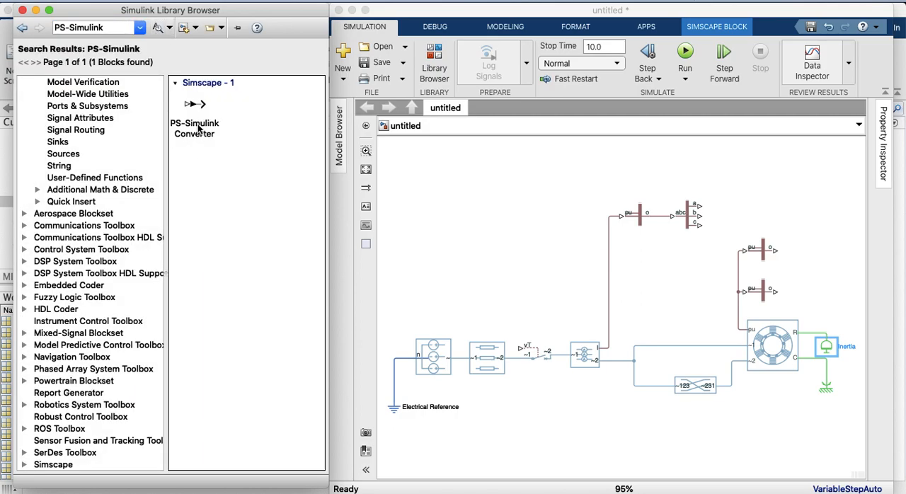
drag(199, 118, 490, 197)
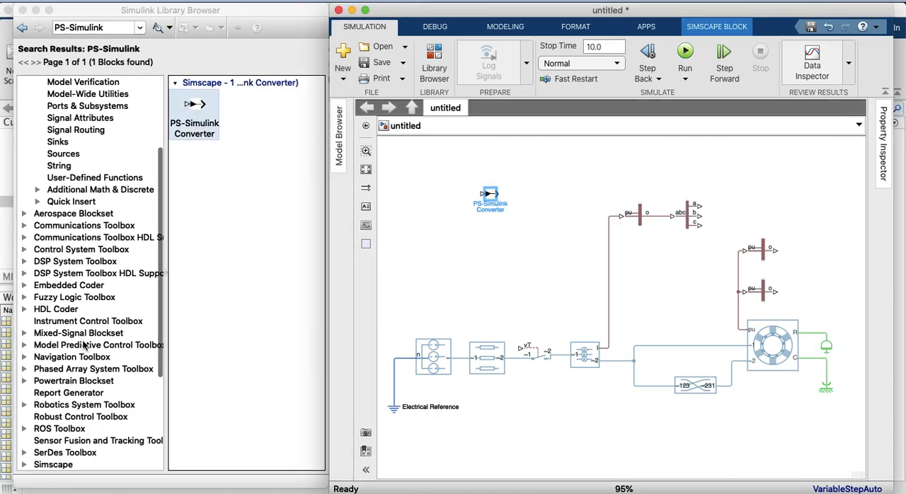
Add a Simulink-PS Converter from Simscape/Utilities below the circuit breaker and connect its output to the breaker's vT port
scroll(67, 358, down, 5)
click(24, 381)
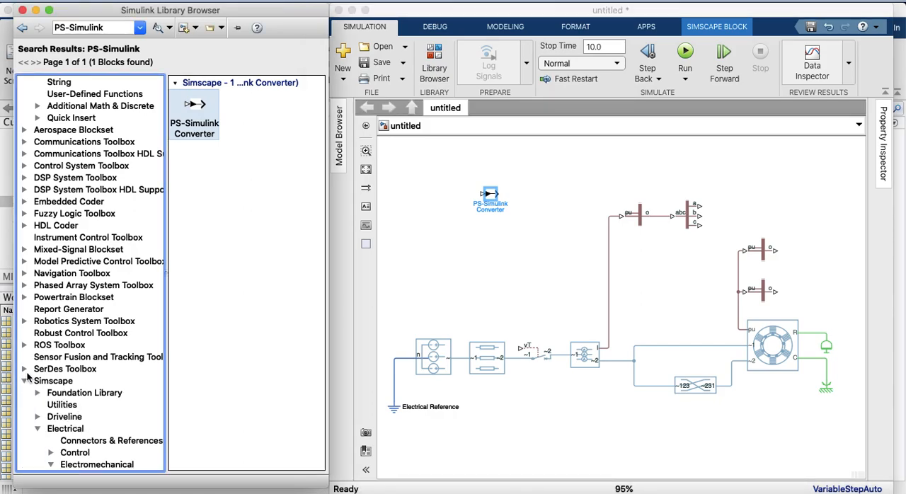
click(61, 405)
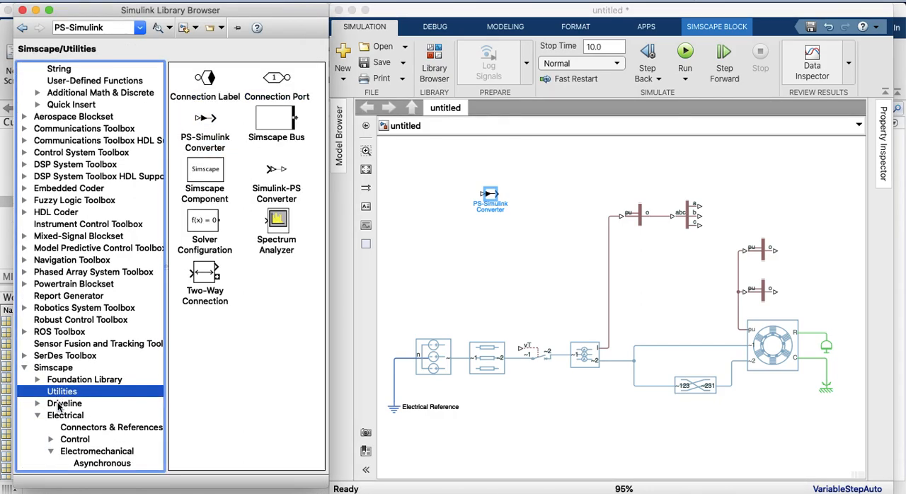
scroll(59, 406, down, 10)
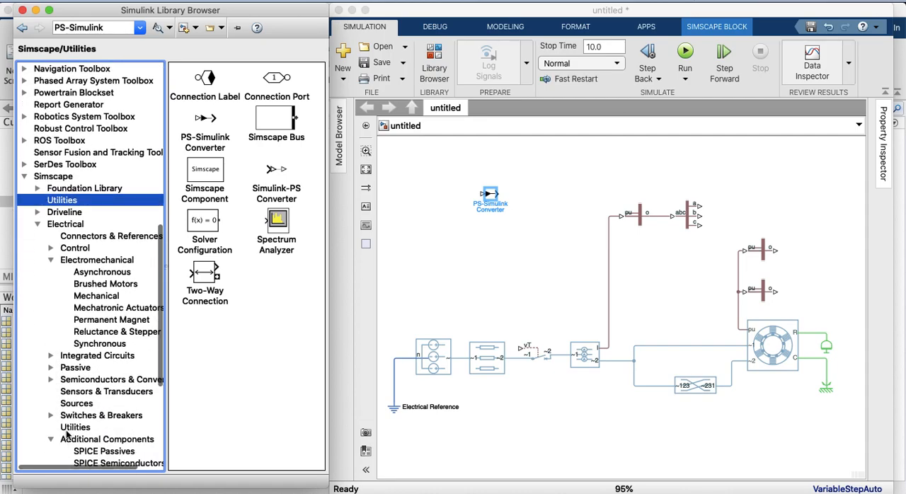
scroll(71, 297, up, 3)
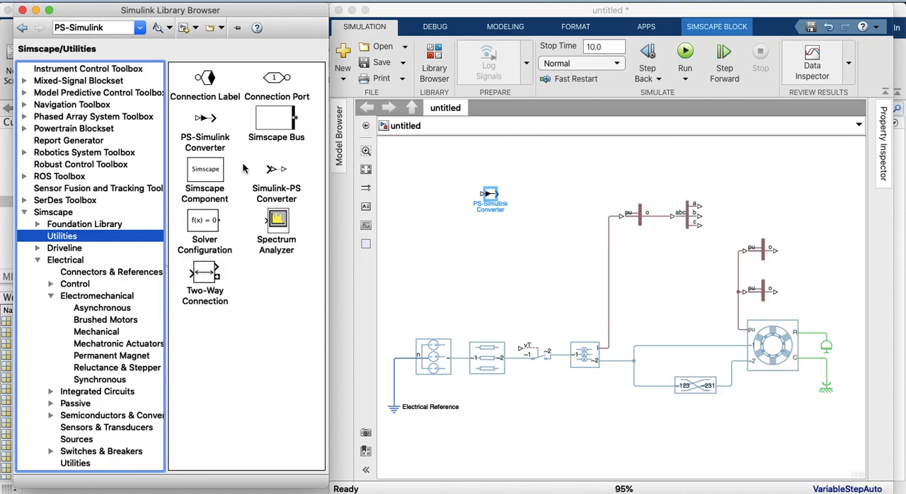
drag(271, 172, 497, 239)
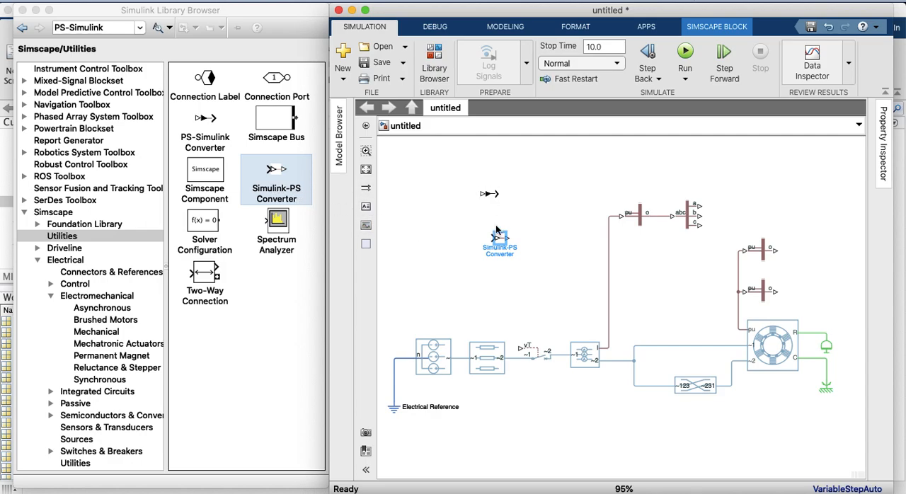
drag(498, 241, 523, 348)
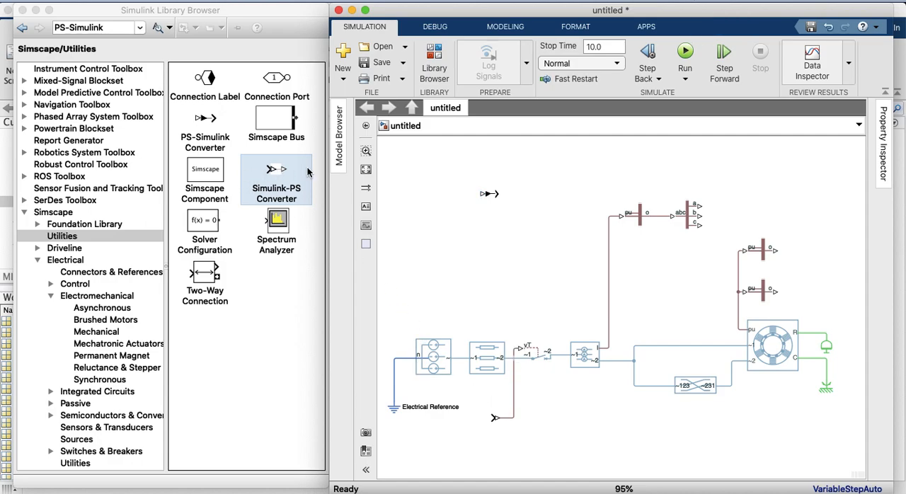
Connect the PS-Simulink Converter to the upper machine measurement's output, and copies of it to the lower measurement and the demux's a output
click(490, 196)
drag(489, 194, 809, 252)
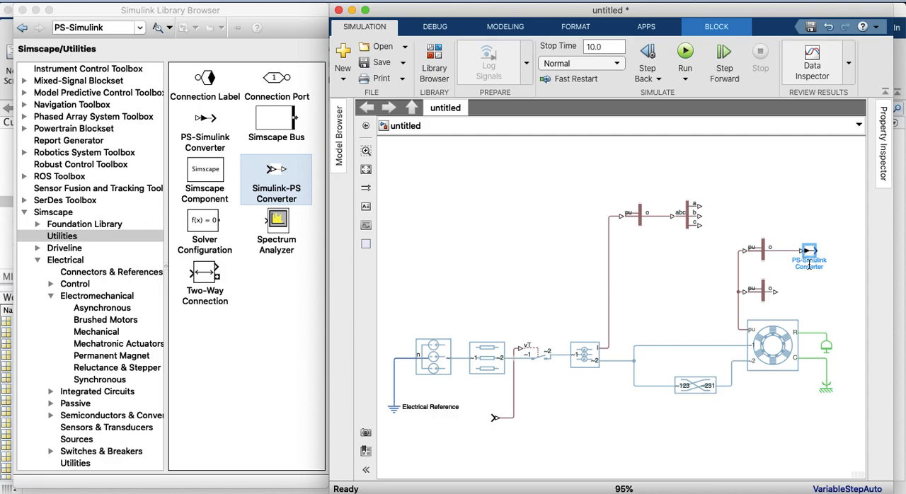
drag(813, 252, 810, 298)
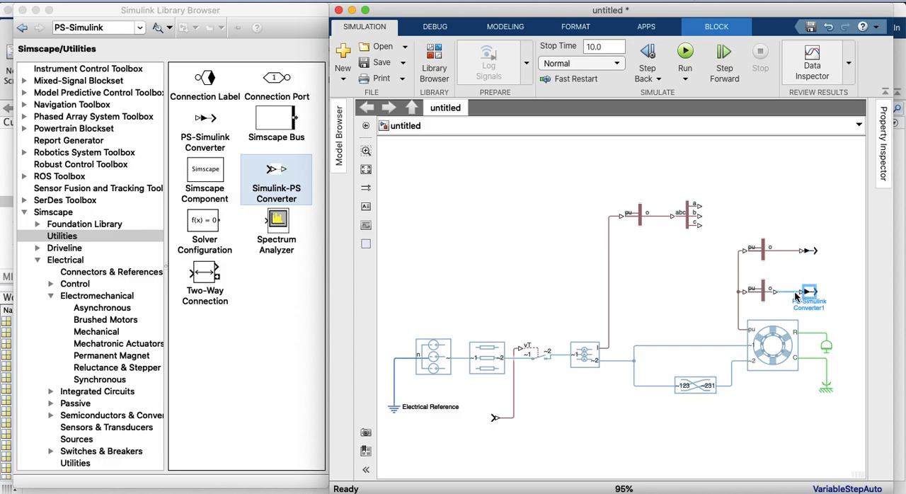
click(809, 253)
drag(809, 255, 737, 210)
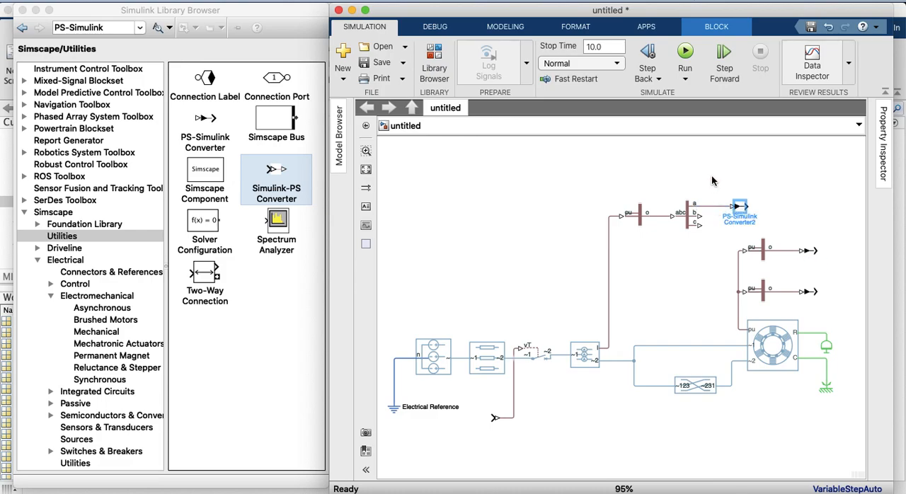
drag(743, 209, 730, 210)
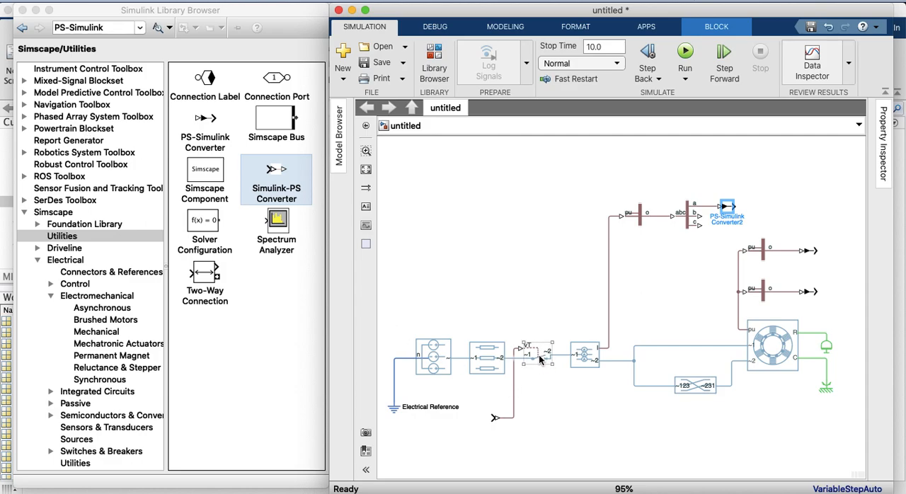
Add a Scope block from Simulink/Sinks above the machine measurement converters
scroll(64, 230, up, 5)
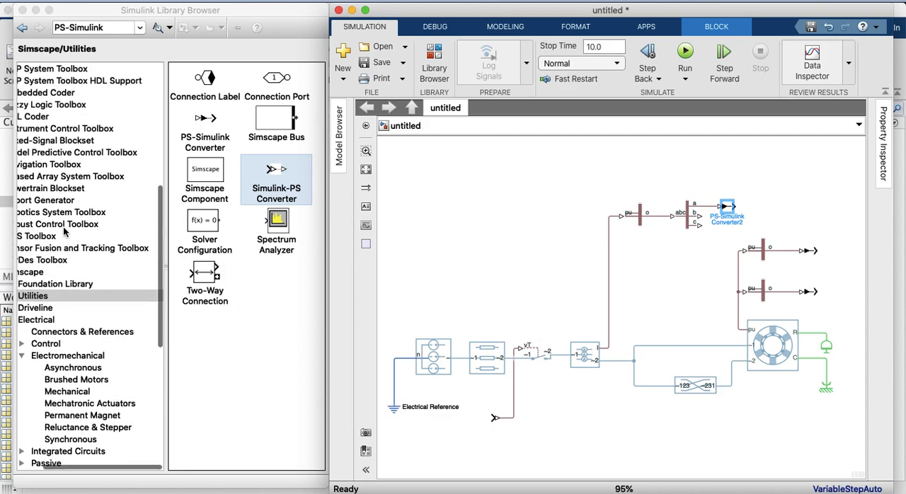
scroll(64, 230, down, 1)
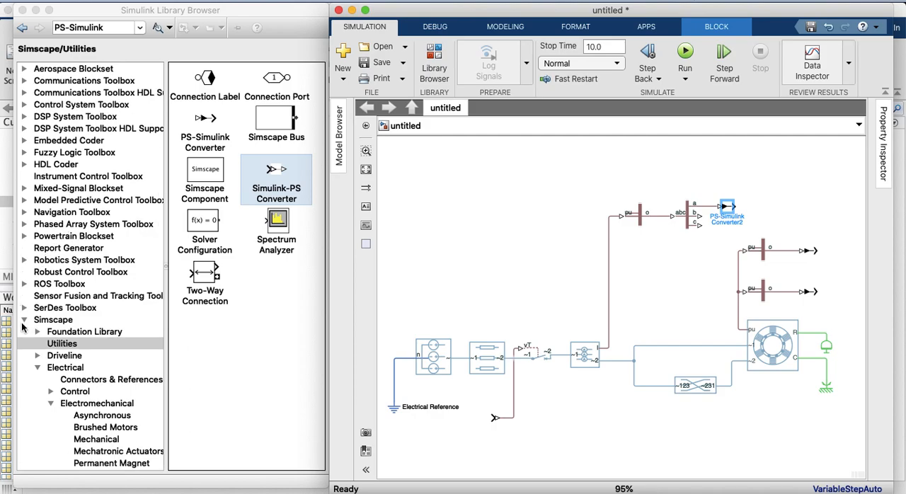
click(23, 324)
scroll(76, 256, up, 5)
scroll(76, 256, up, 8)
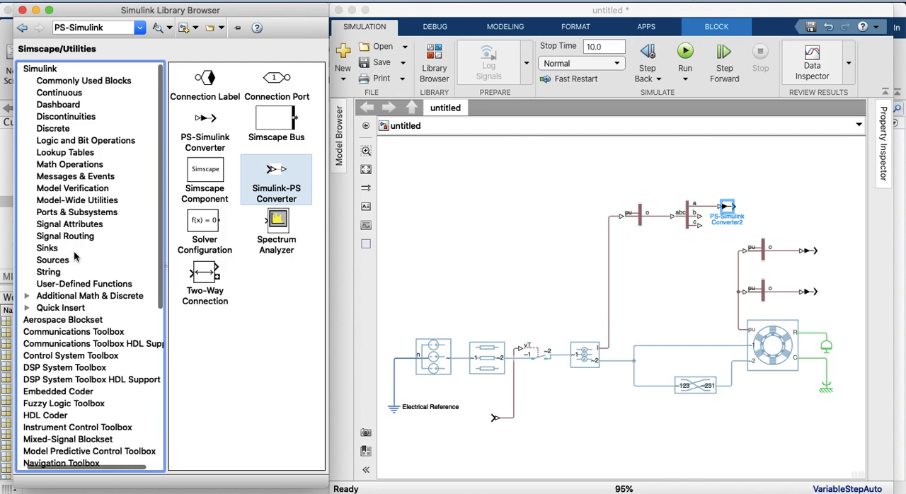
scroll(73, 241, right, 1)
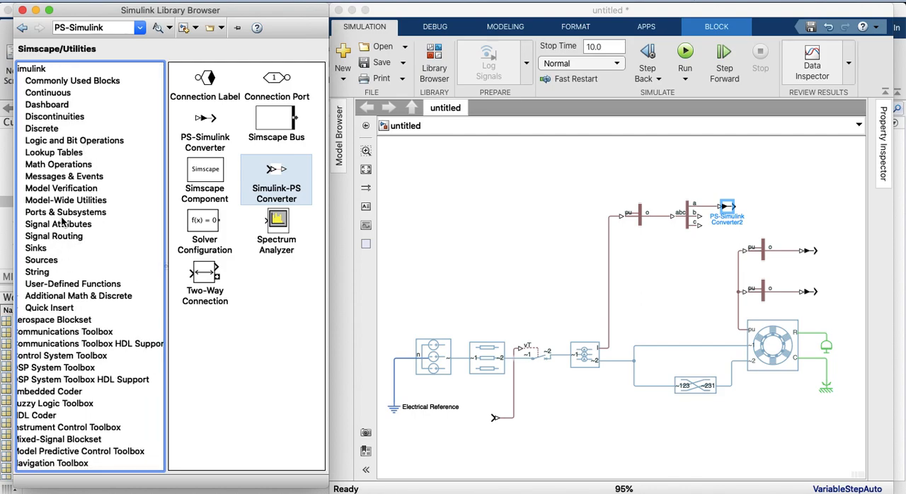
click(36, 248)
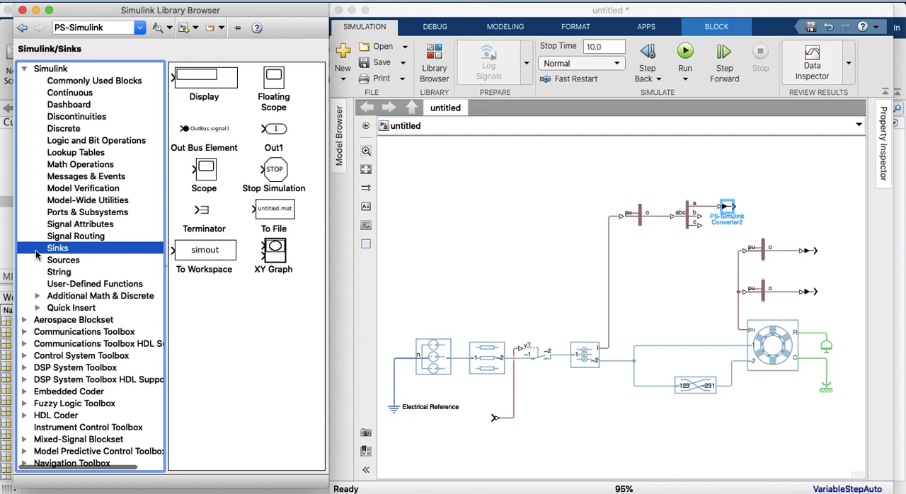
drag(211, 177, 820, 171)
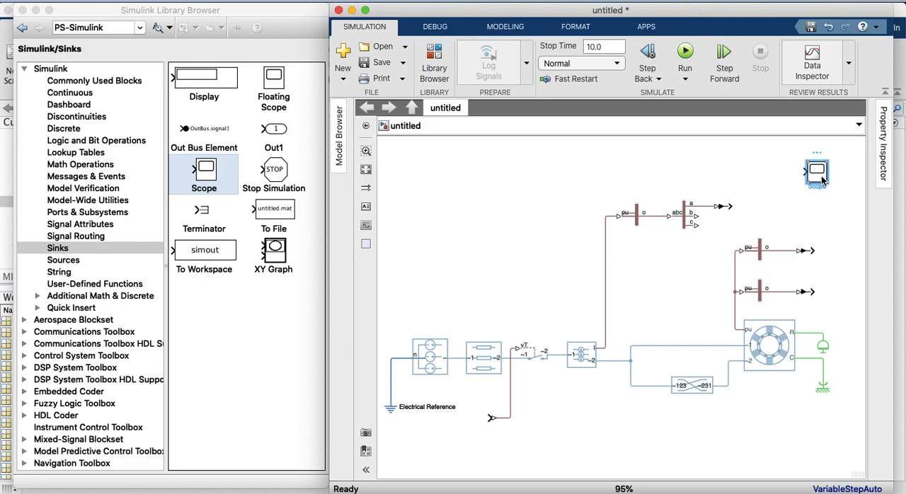
Set the Scope's number of input ports to 4 in its configuration properties and close the scope display
double_click(822, 180)
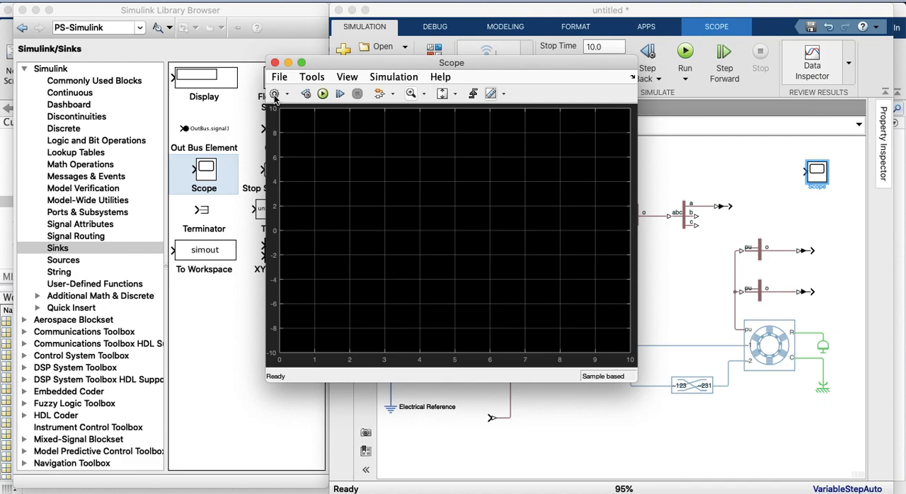
click(275, 98)
double_click(411, 196)
text(4)
click(565, 326)
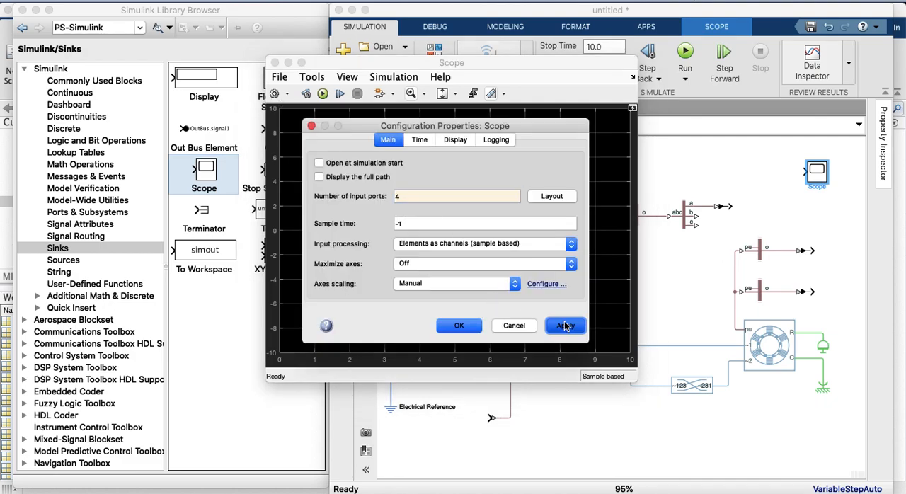
click(459, 326)
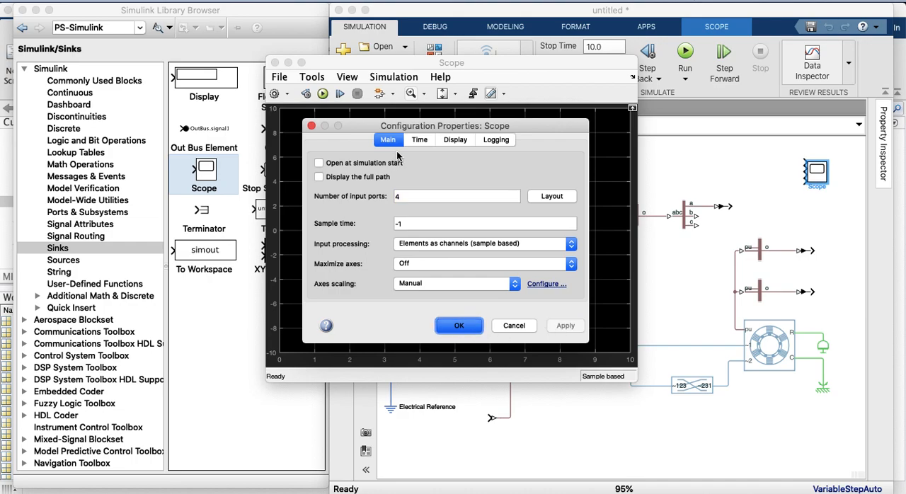
click(275, 63)
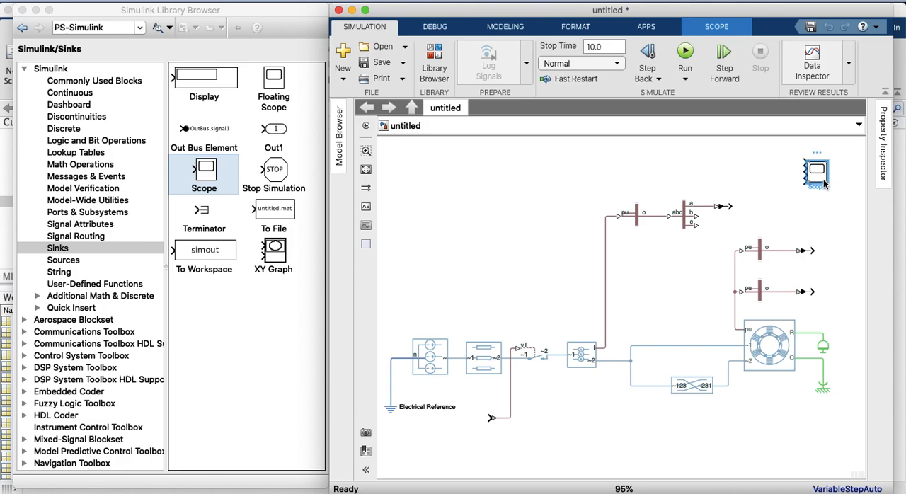
Enlarge the Scope block and connect its first input to the PS-Simulink Converter on the demux's a output
mouse_move(825, 182)
mouse_down()
mouse_move(848, 213)
mouse_move(824, 182)
mouse_up()
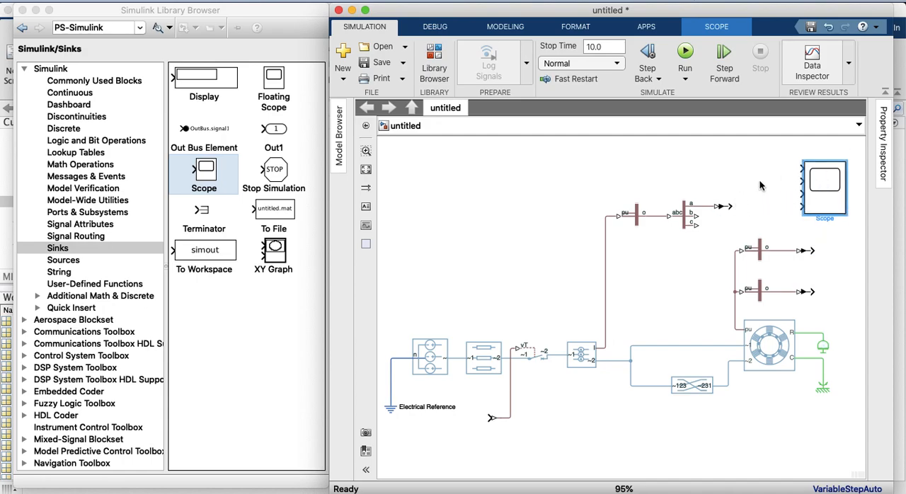
mouse_move(802, 169)
mouse_down()
mouse_move(704, 204)
mouse_move(730, 206)
mouse_move(744, 169)
mouse_up()
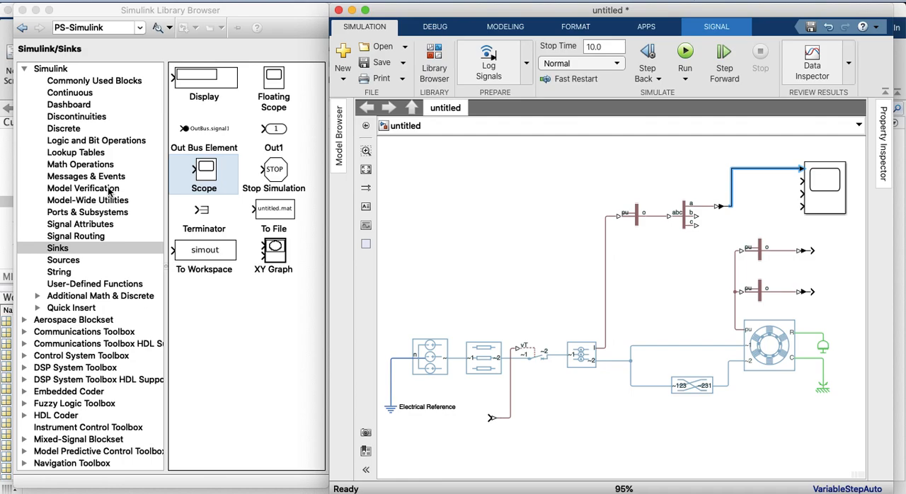
Move the Scope block further right and add a Goto and a From block from Simulink/Signal Routing to the empty area near the supply
click(61, 238)
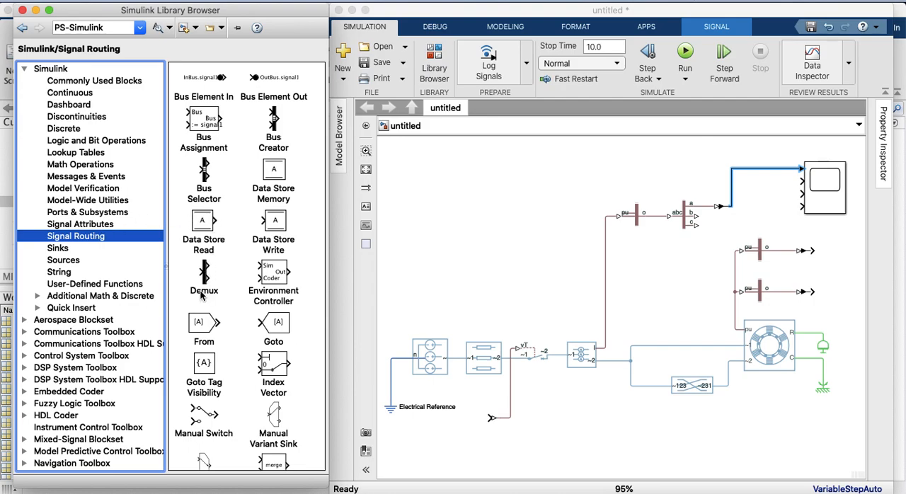
scroll(202, 296, down, 2)
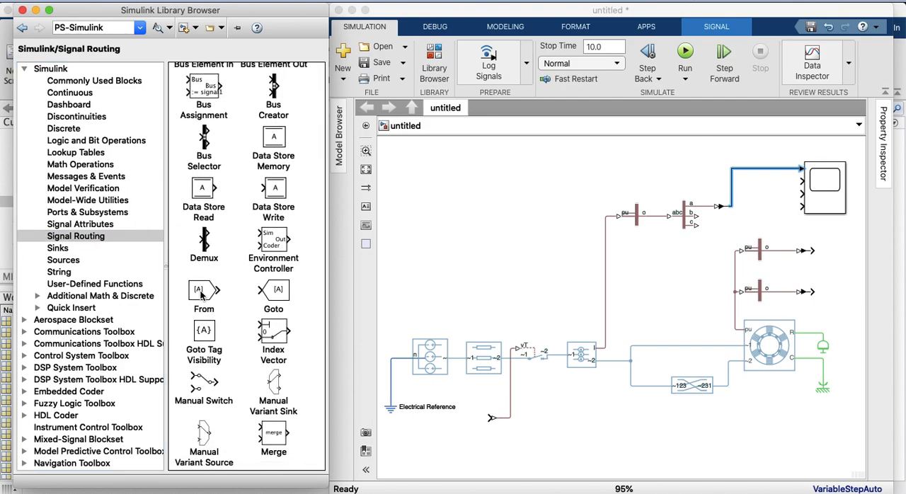
click(367, 175)
click(368, 174)
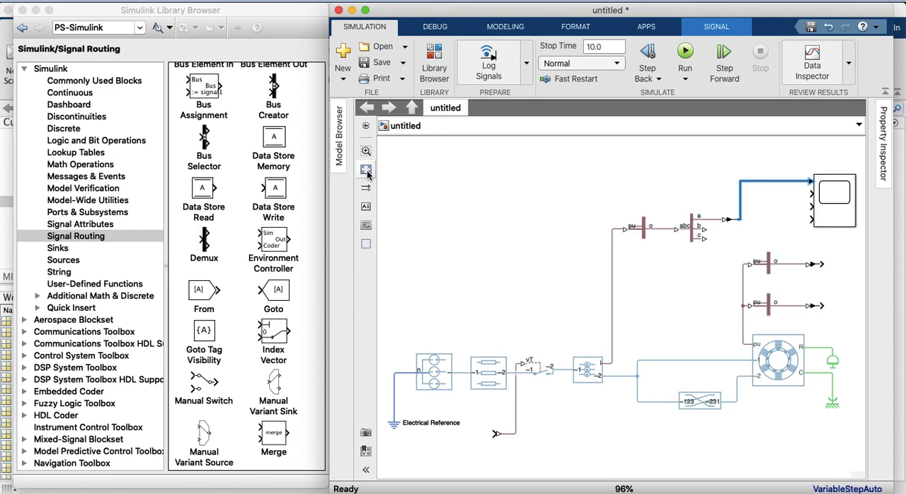
drag(840, 220, 848, 222)
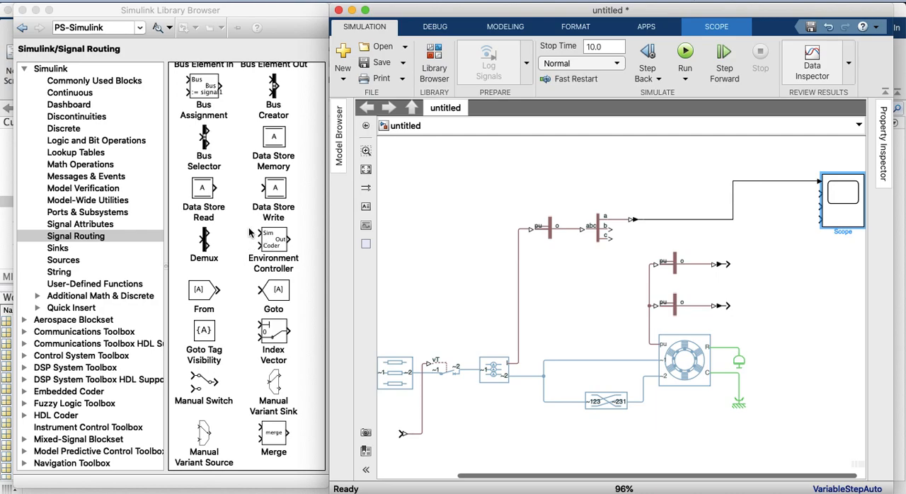
drag(266, 293, 494, 192)
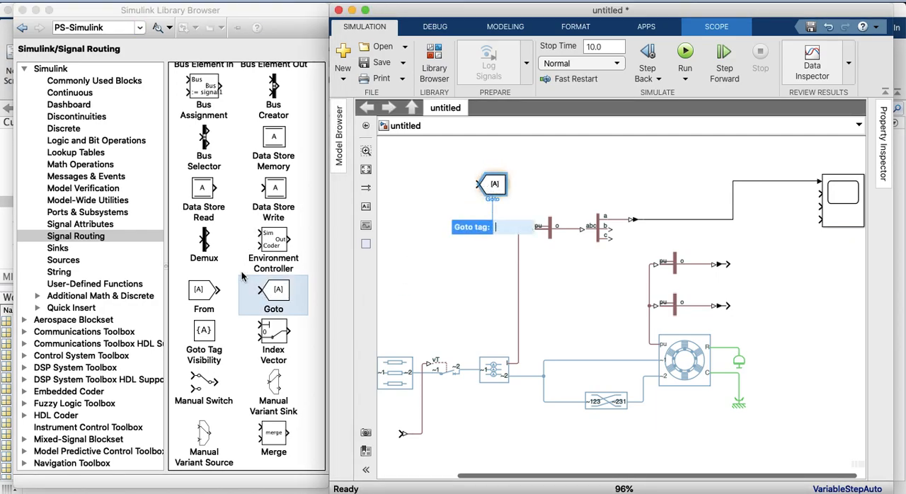
drag(201, 292, 461, 287)
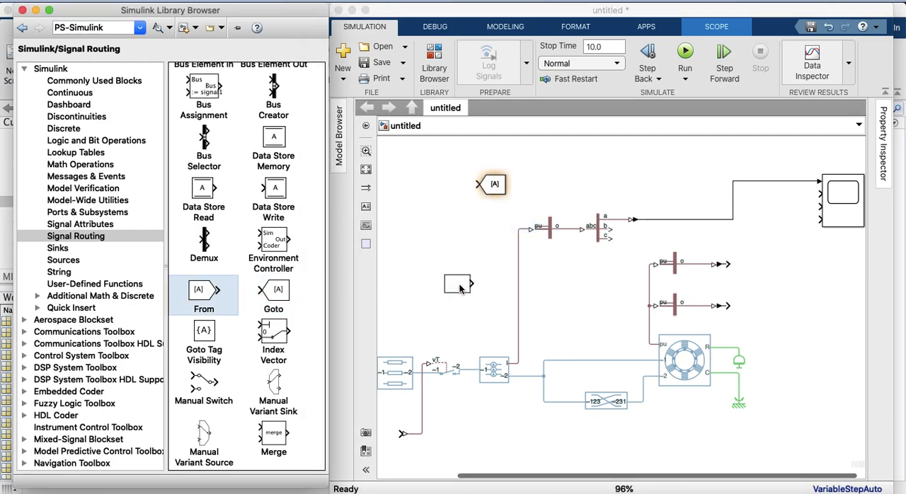
Set the Goto block's tag to wm
double_click(497, 185)
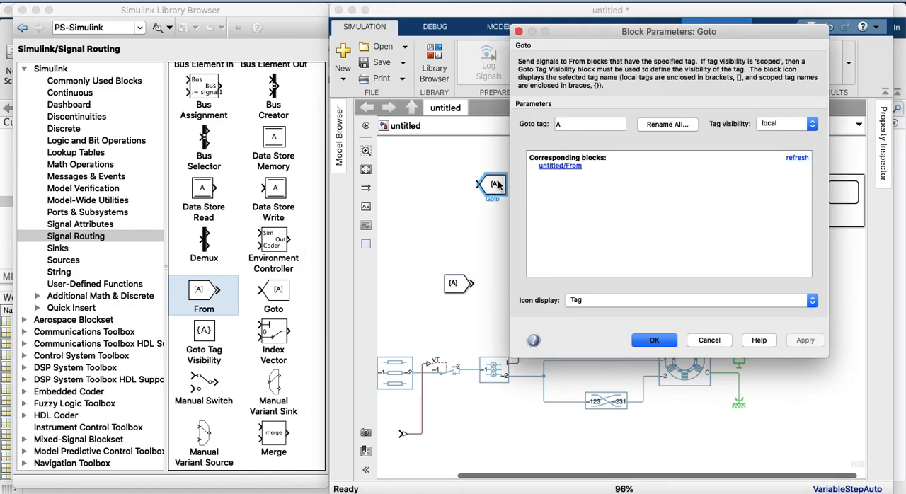
click(582, 121)
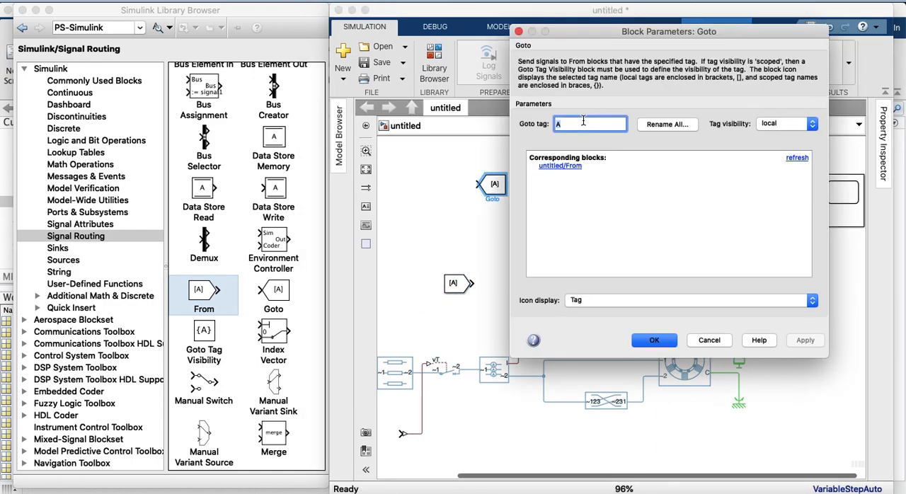
text(w)
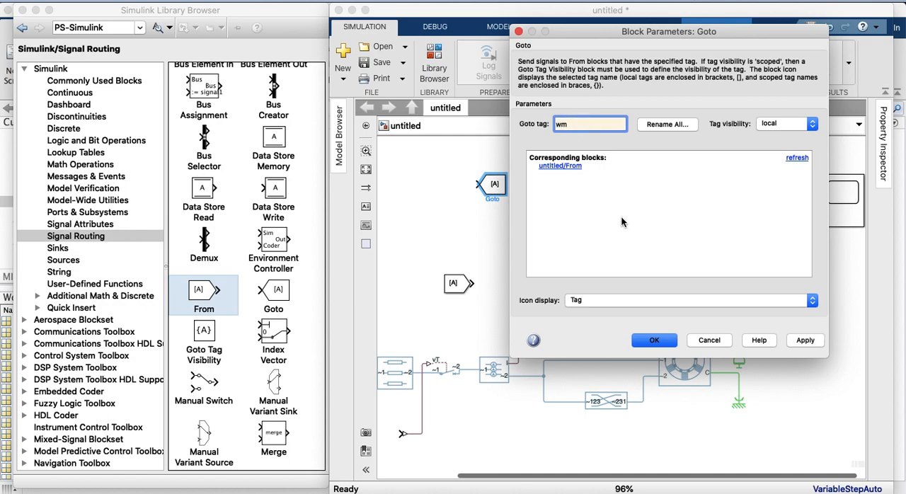
text(m)
click(803, 340)
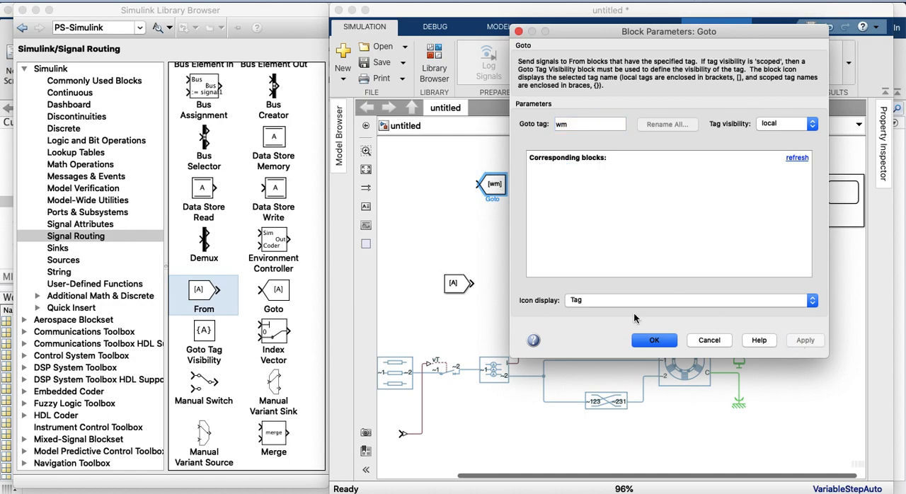
click(651, 340)
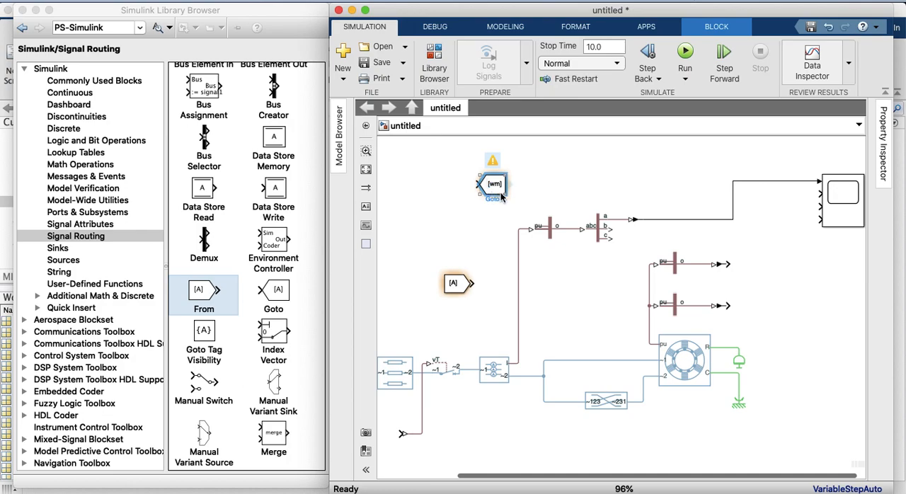
Connect the wm Goto block to the PS-Simulink Converter on the lower machine measurement
drag(502, 193, 770, 311)
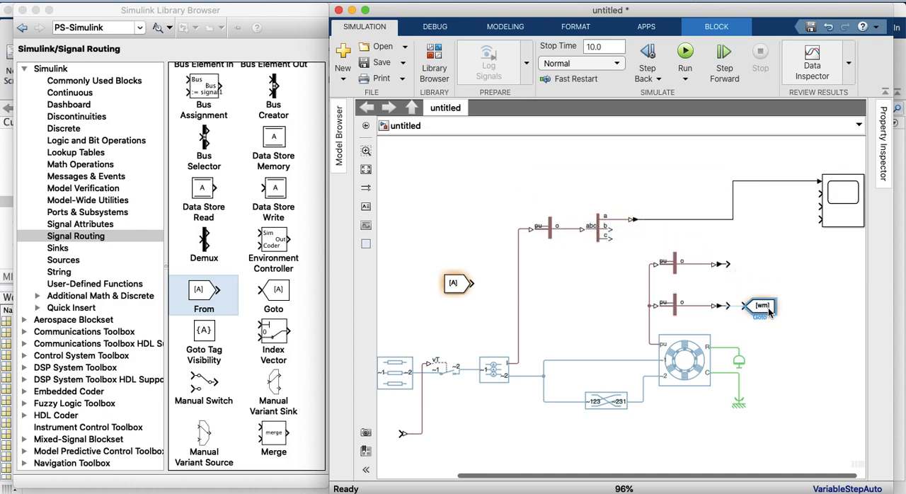
click(466, 289)
click(763, 307)
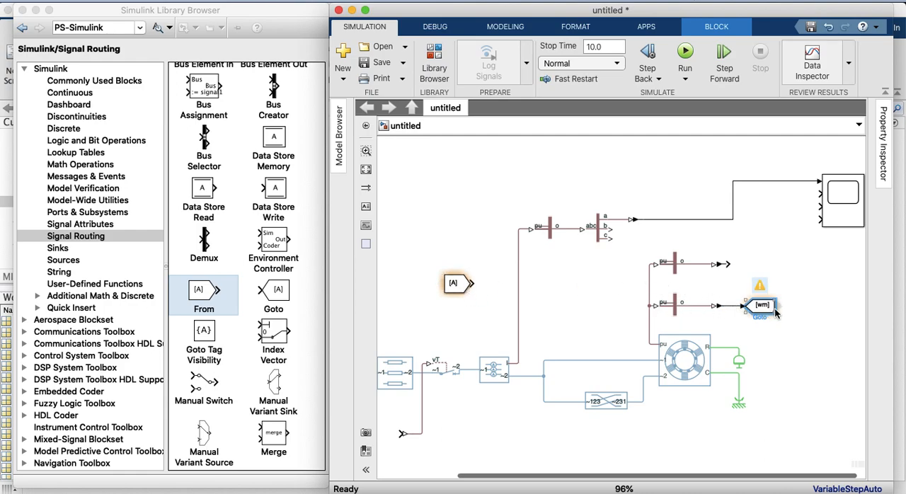
Copy the Goto block with the tag torque and connect it to the converter on the upper machine measurement
drag(766, 310, 762, 270)
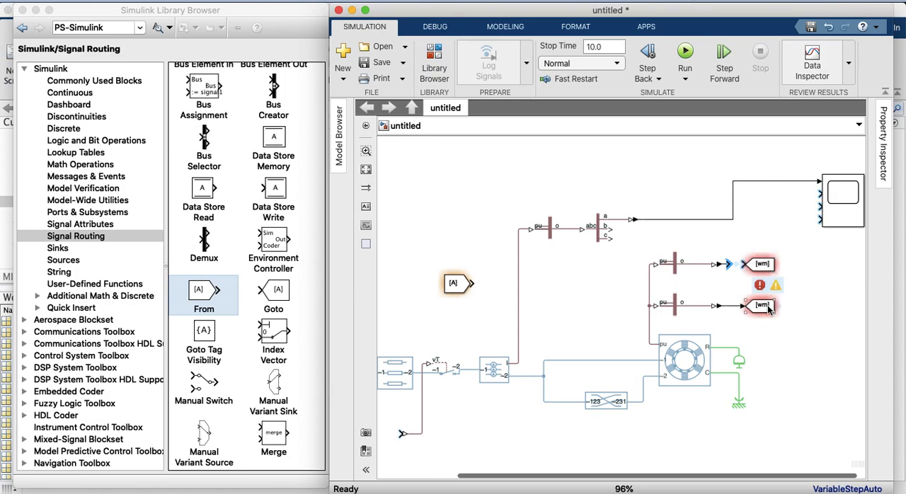
click(762, 267)
double_click(762, 269)
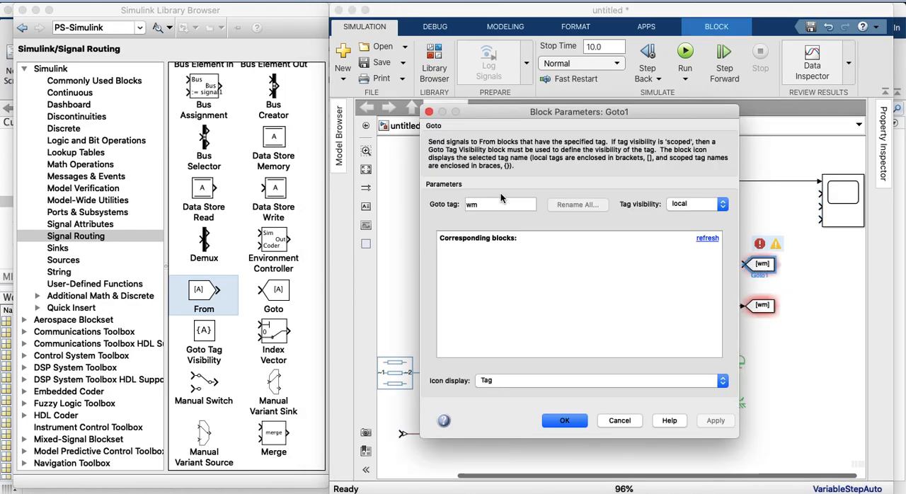
drag(483, 205, 448, 199)
text(torque)
click(716, 421)
click(563, 420)
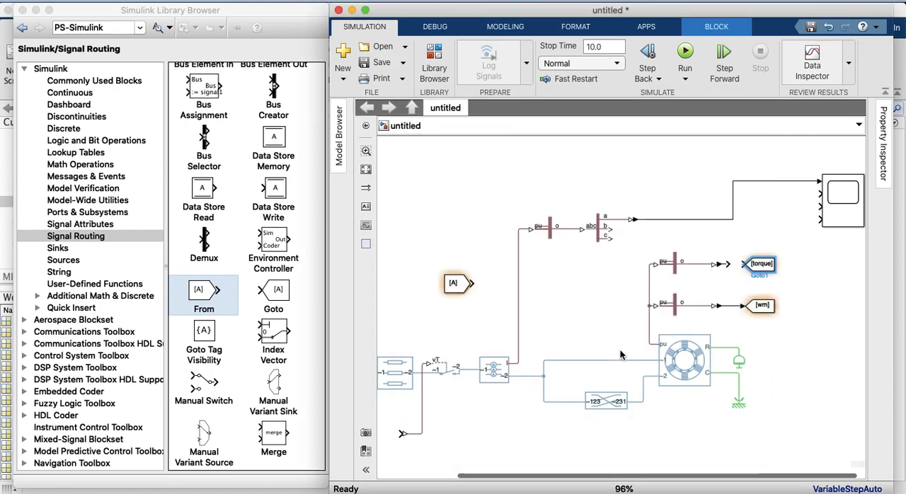
drag(736, 266, 729, 264)
click(739, 265)
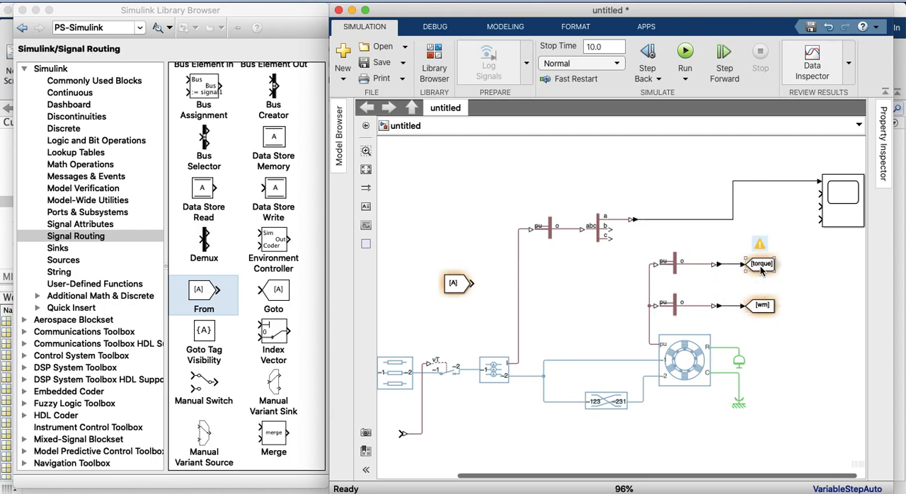
Set the From block's Goto tag to torque
click(467, 286)
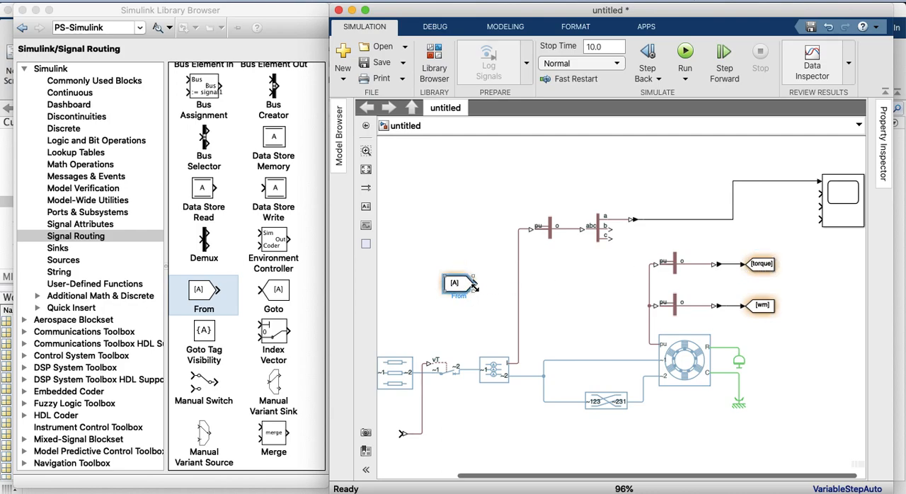
click(474, 282)
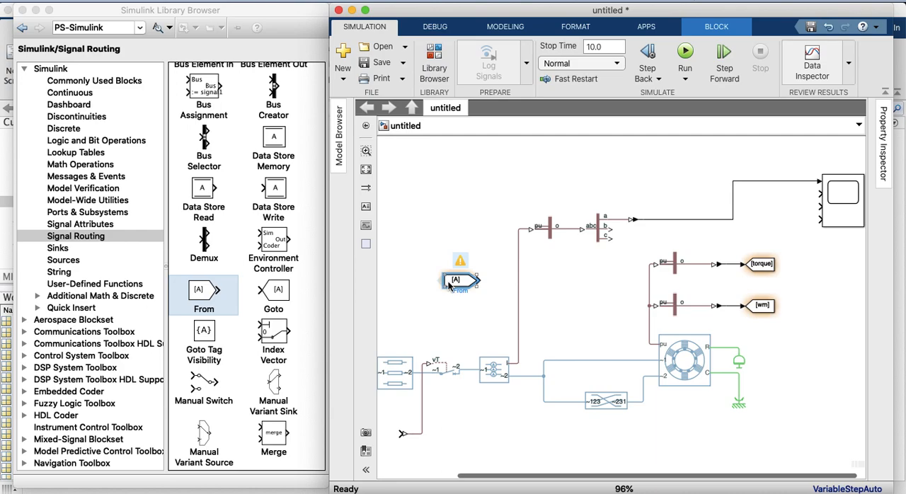
drag(446, 286, 463, 286)
double_click(460, 282)
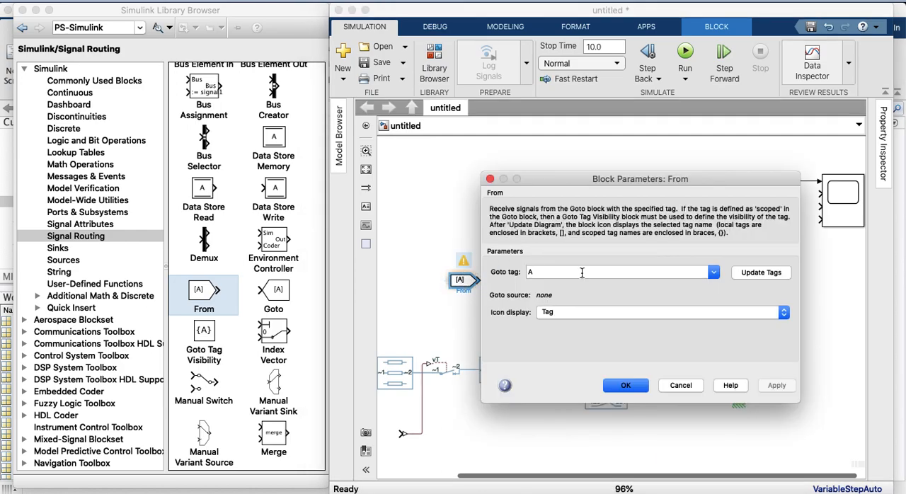
click(563, 274)
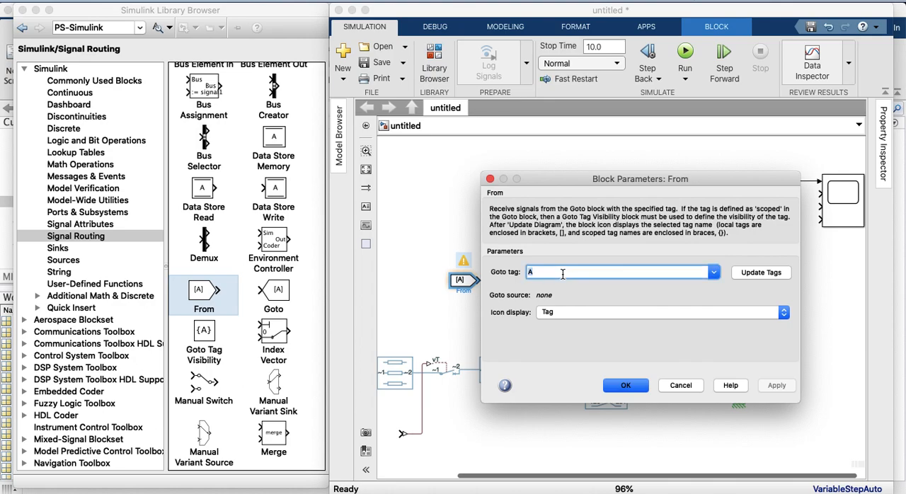
text(toru)
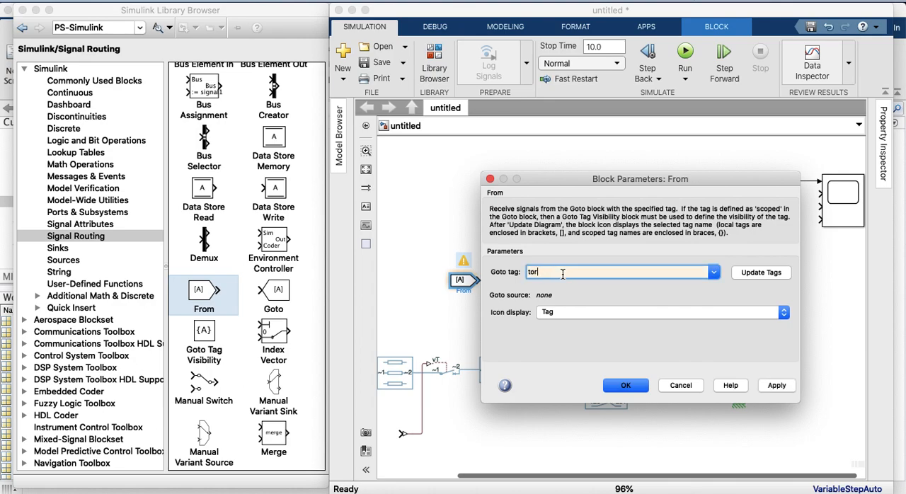
click(775, 387)
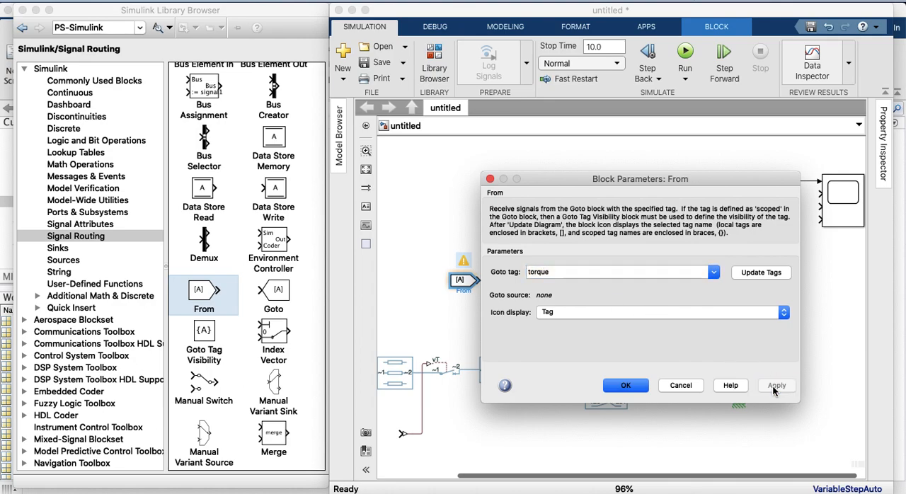
click(620, 387)
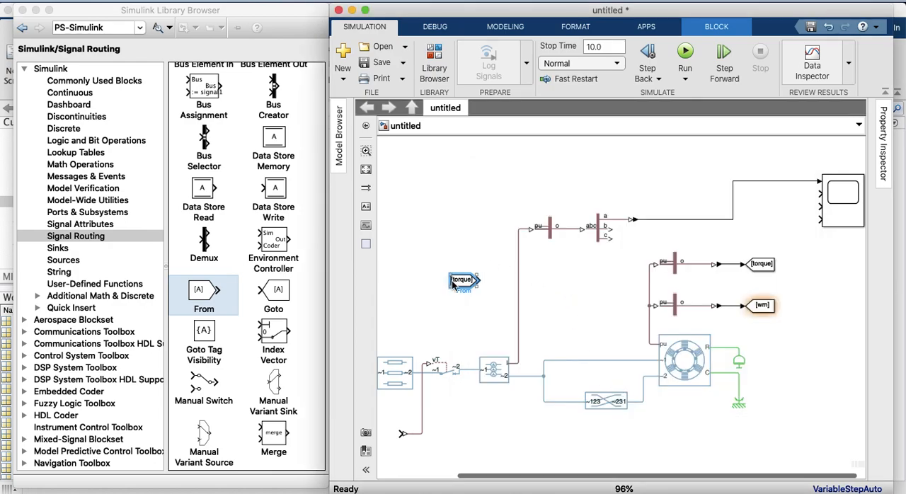
Copy the From block just above the original and set the copy's Goto tag to wm
drag(454, 283, 453, 245)
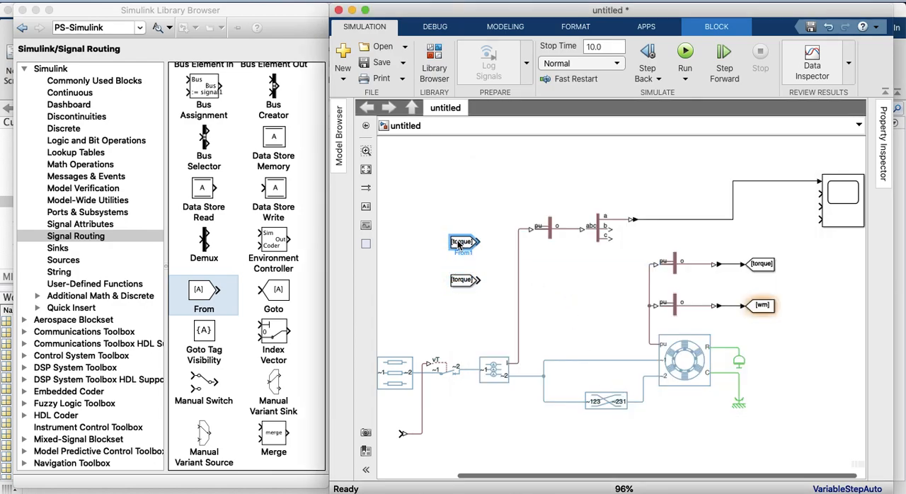
double_click(461, 242)
double_click(559, 236)
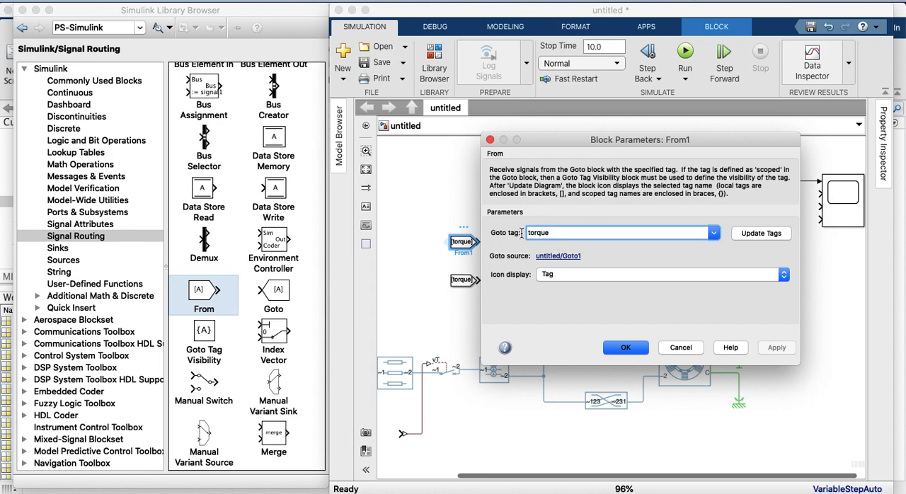
text(wm)
click(776, 347)
click(628, 352)
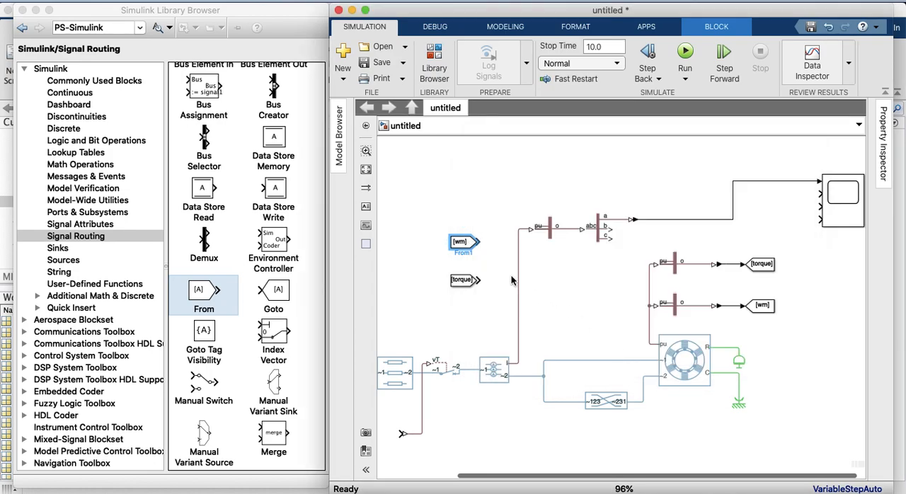
Connect the wm From block to the Scope's third input and the torque From block to its fourth, rerouting the first input's line around them
mouse_move(467, 245)
mouse_down()
mouse_move(758, 218)
mouse_move(761, 200)
mouse_move(819, 207)
mouse_up()
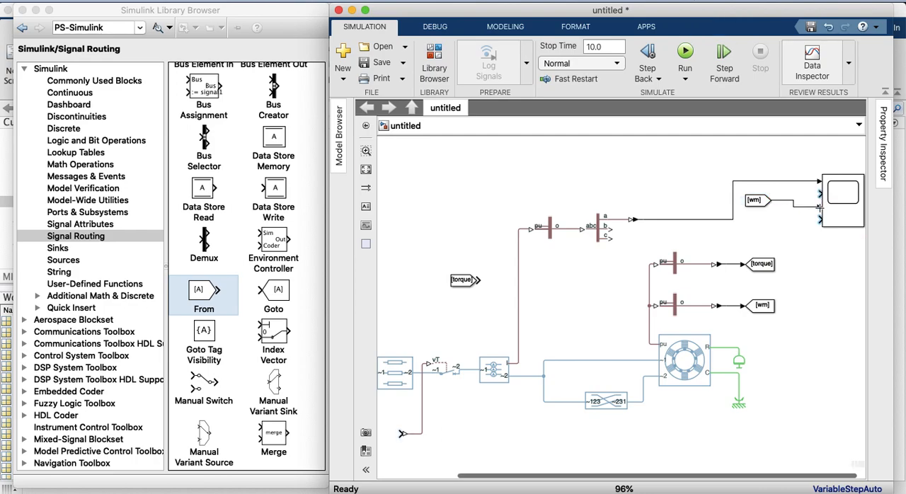
drag(761, 202, 761, 211)
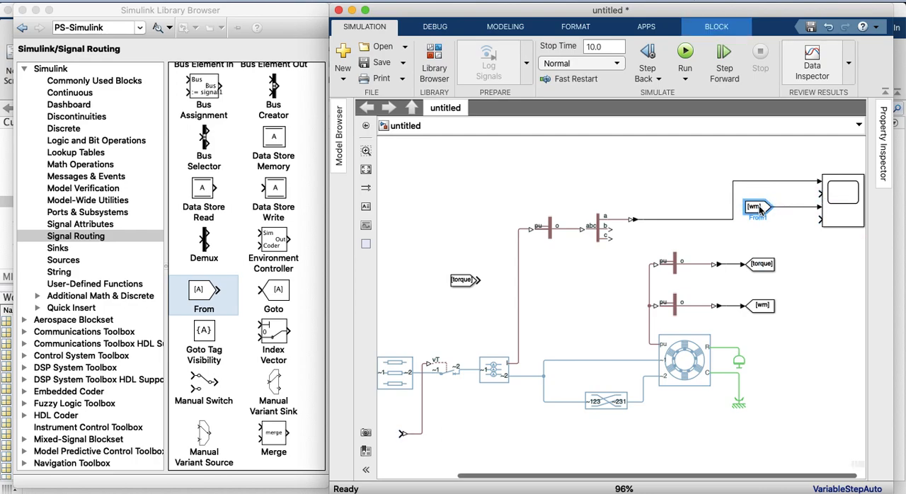
drag(464, 280, 819, 218)
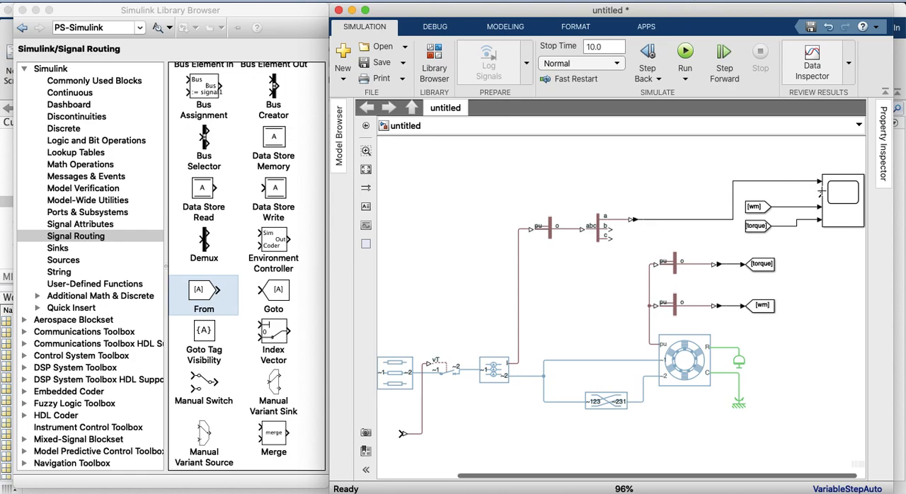
drag(710, 219, 707, 181)
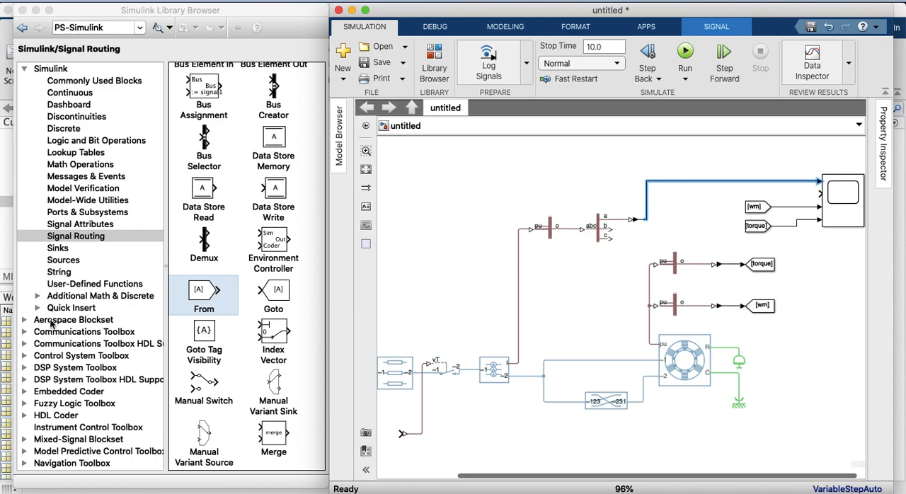
Browse the DSP System Toolbox and its Estimation sublibraries for an RMS block
click(25, 368)
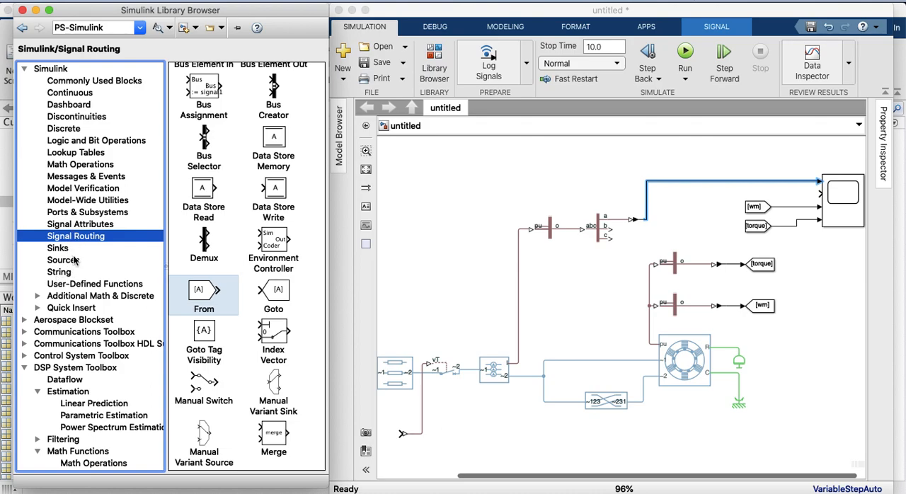
scroll(73, 283, down, 5)
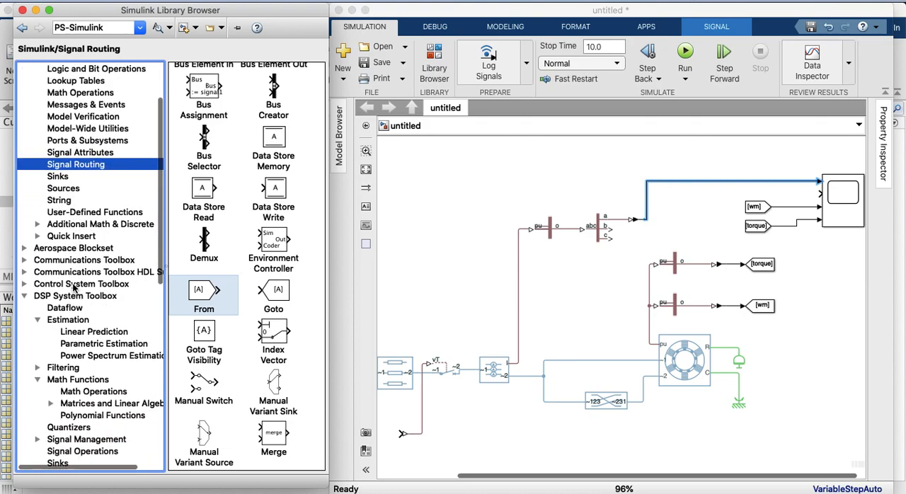
scroll(73, 287, down, 1)
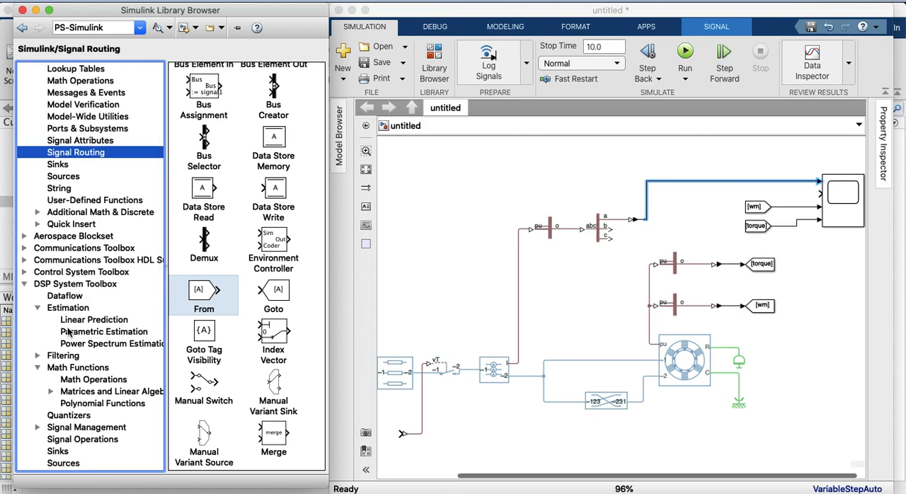
scroll(65, 361, down, 2)
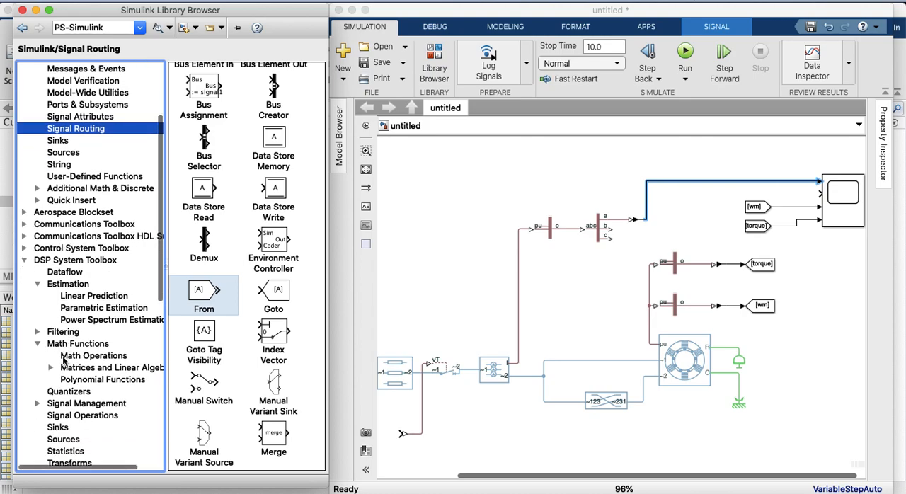
click(68, 284)
click(38, 284)
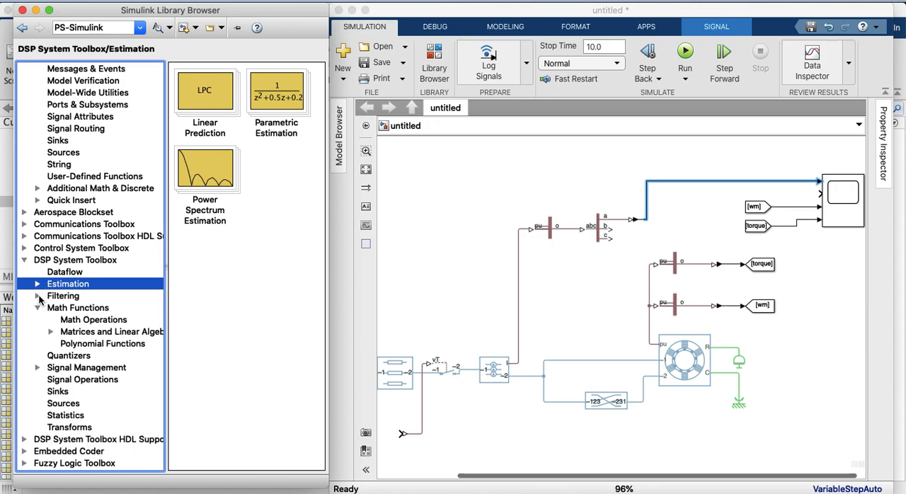
click(37, 284)
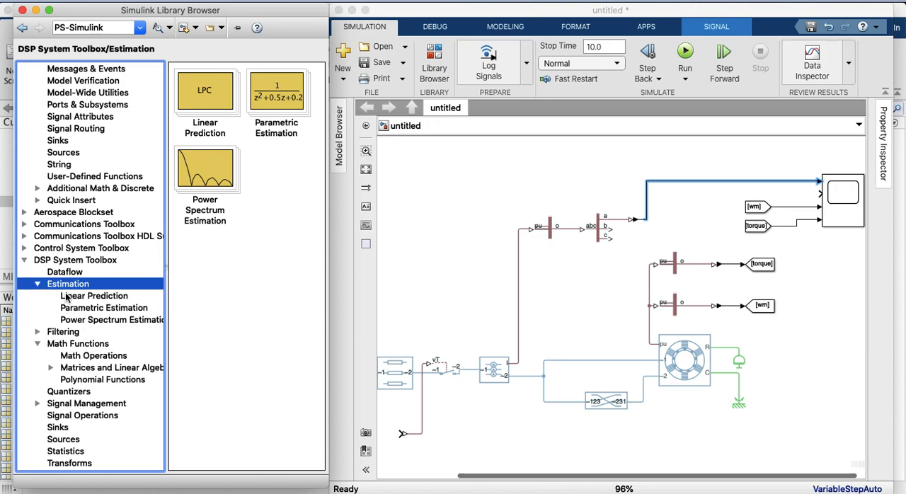
click(66, 297)
click(73, 311)
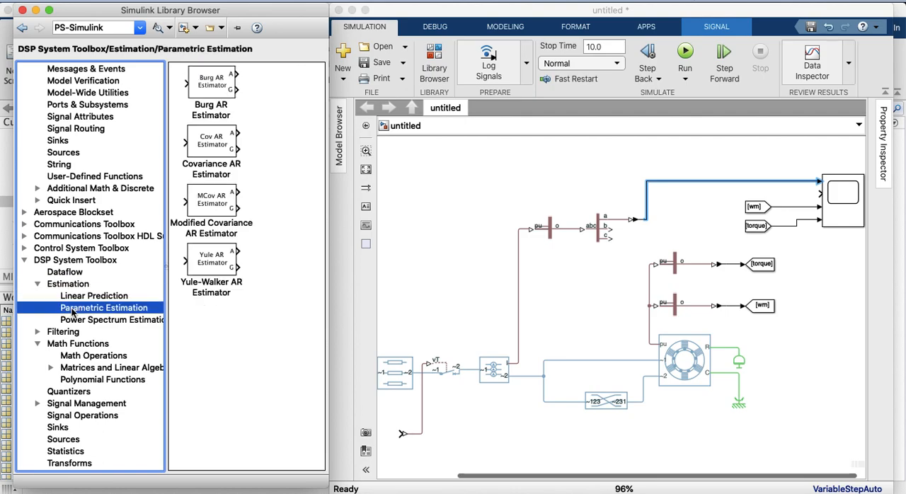
click(76, 319)
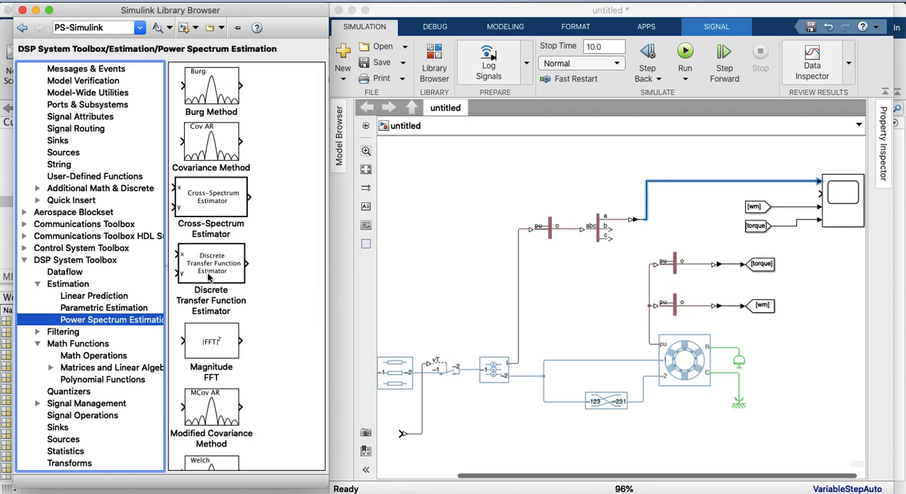
scroll(223, 296, down, 1)
scroll(224, 296, down, 3)
scroll(206, 303, up, 3)
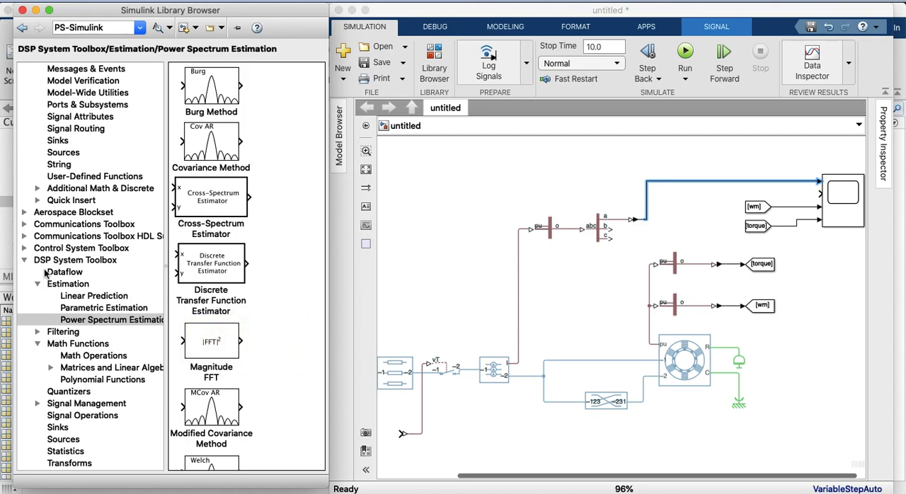
Add the RMS block from the DSP System Toolbox Statistics library between the Scope's first-input line and its second input
click(59, 451)
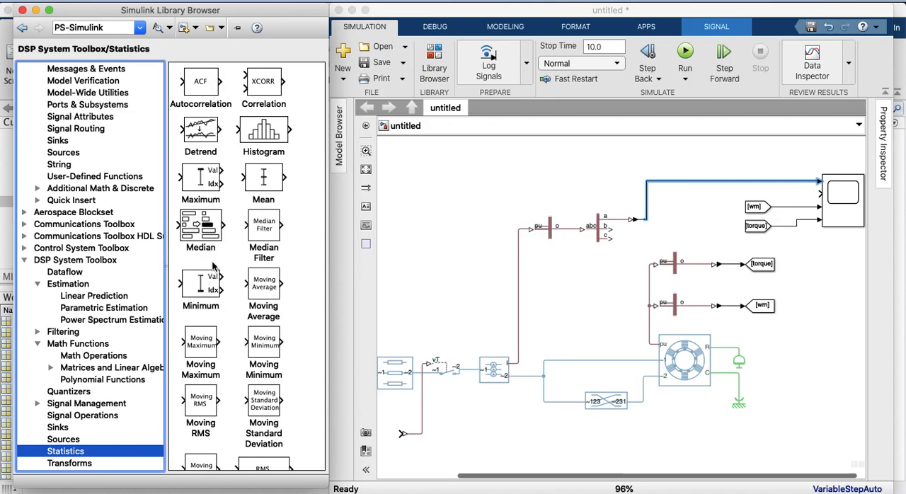
scroll(216, 268, down, 4)
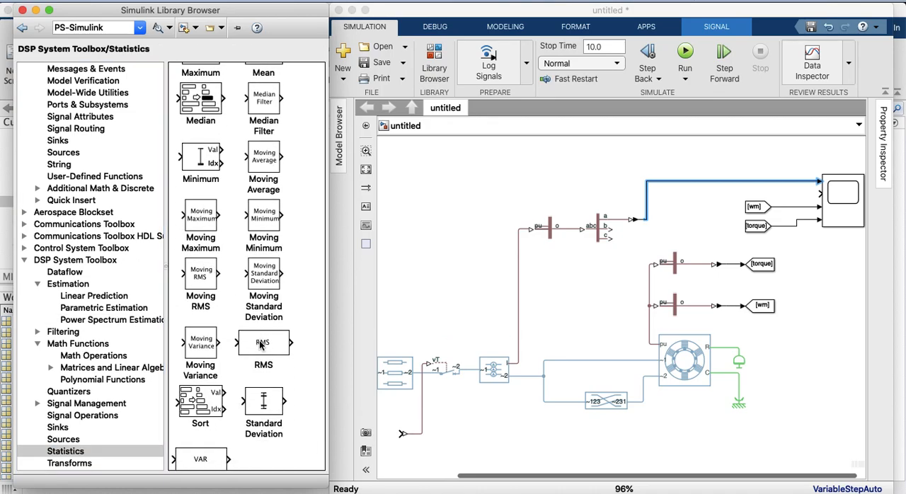
drag(261, 344, 784, 196)
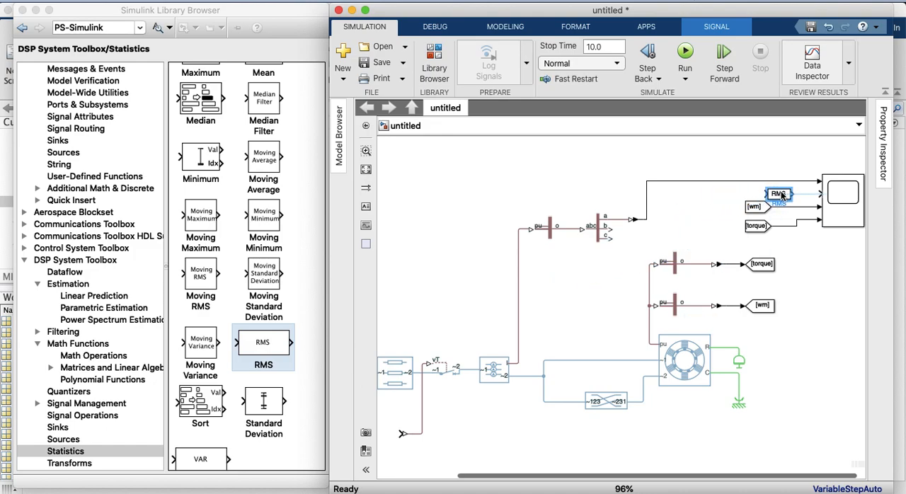
click(804, 196)
drag(765, 193, 729, 182)
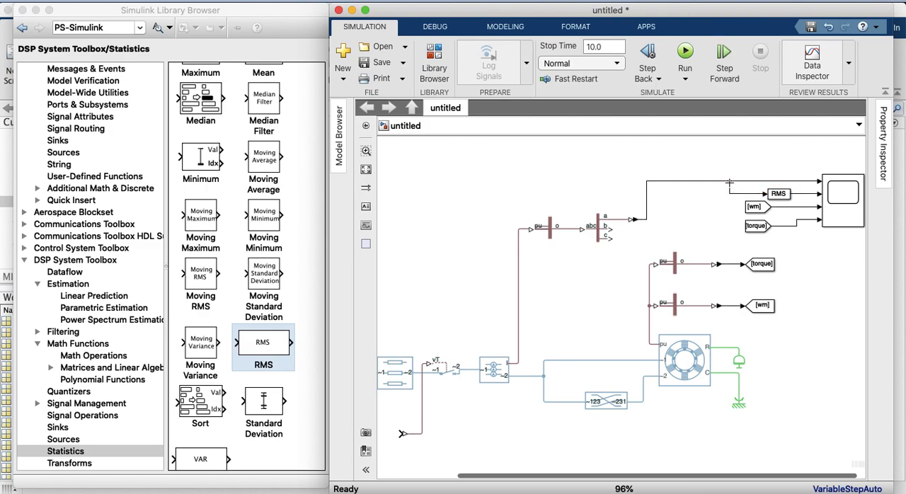
Copy the phase-a PS-Simulink Converter above the original and connect the copy's input to the line ahead of the phase splitter
click(854, 201)
click(638, 249)
click(565, 230)
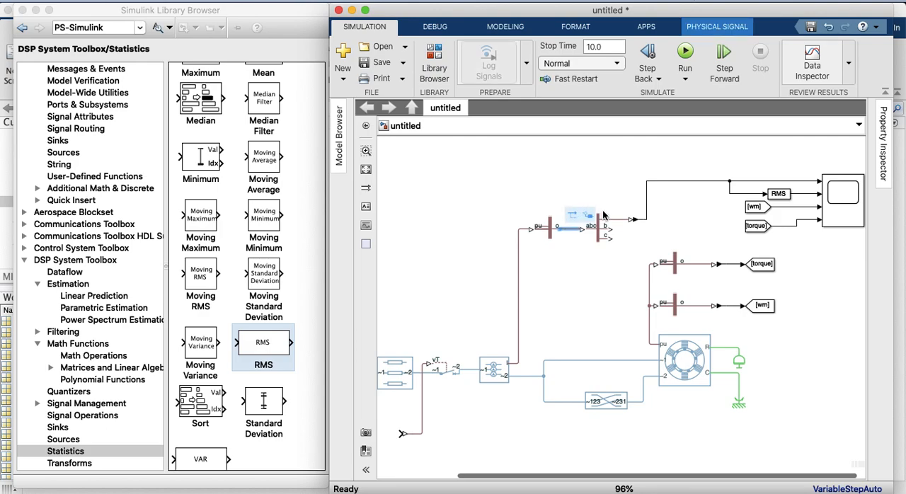
click(625, 195)
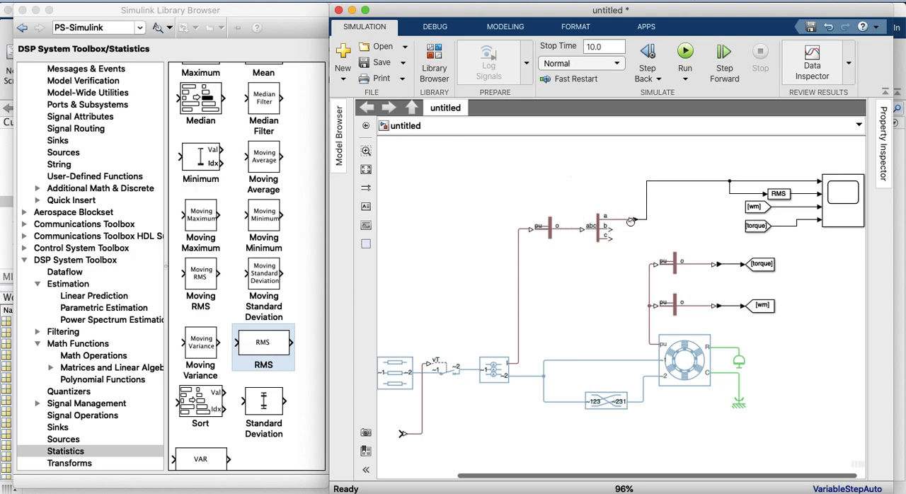
click(636, 219)
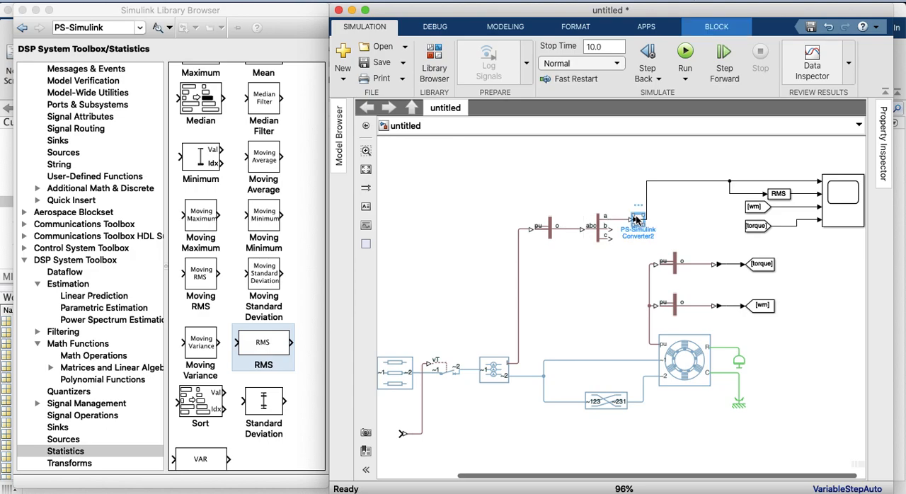
drag(636, 219, 571, 228)
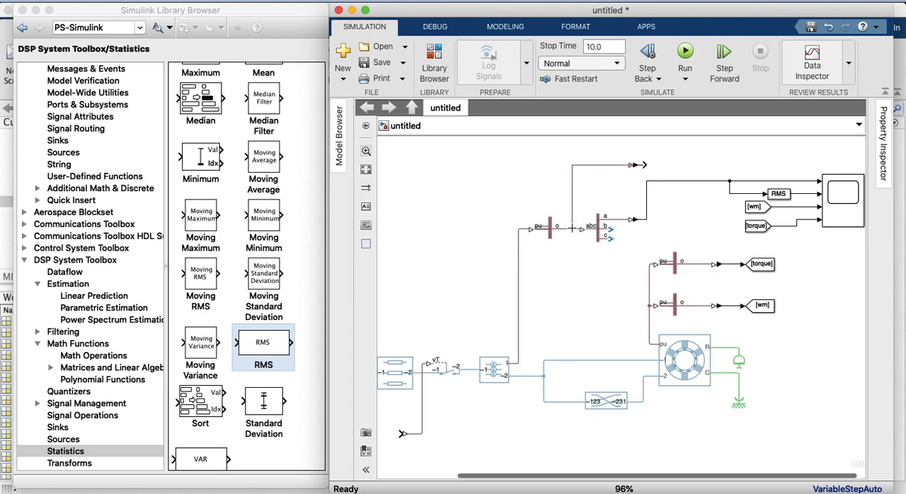
Delete the old line to the Scope's first input, then wire the upper converter there and the phase-a converter to the RMS block
click(673, 182)
key(Delete)
drag(817, 183, 645, 165)
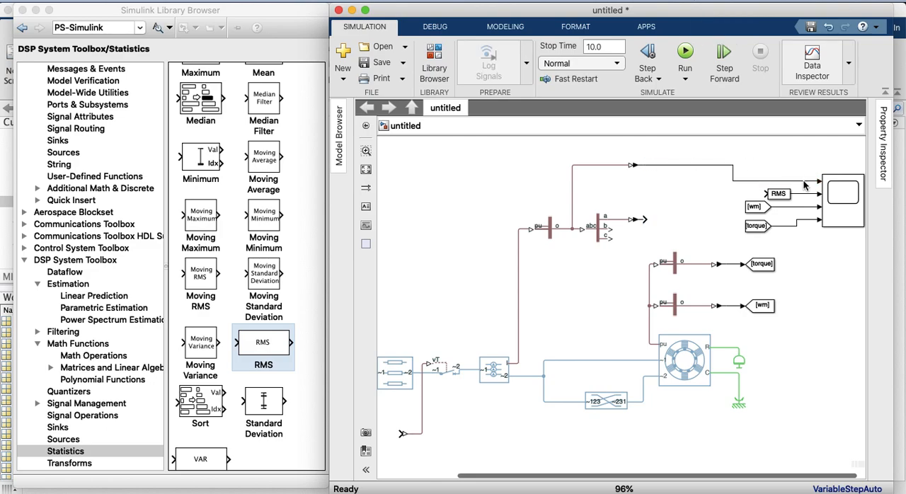
mouse_move(765, 193)
mouse_down()
mouse_move(683, 218)
mouse_move(646, 217)
mouse_up()
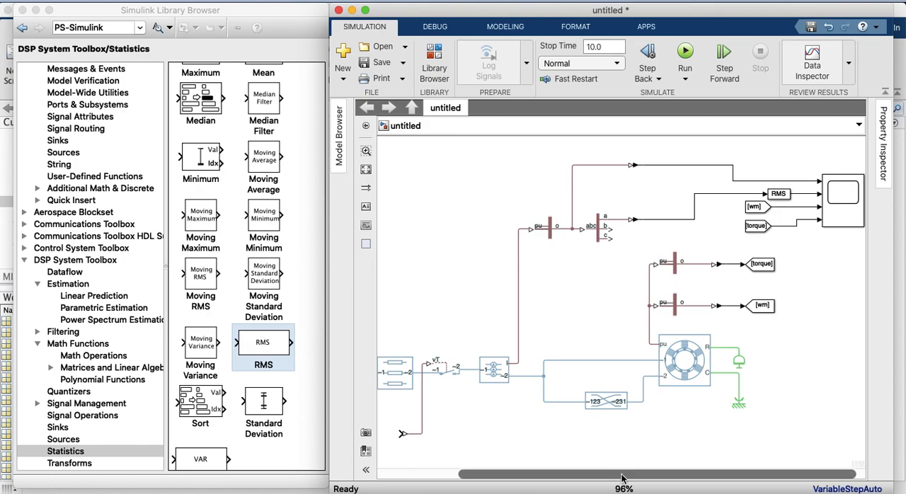
drag(621, 479, 643, 479)
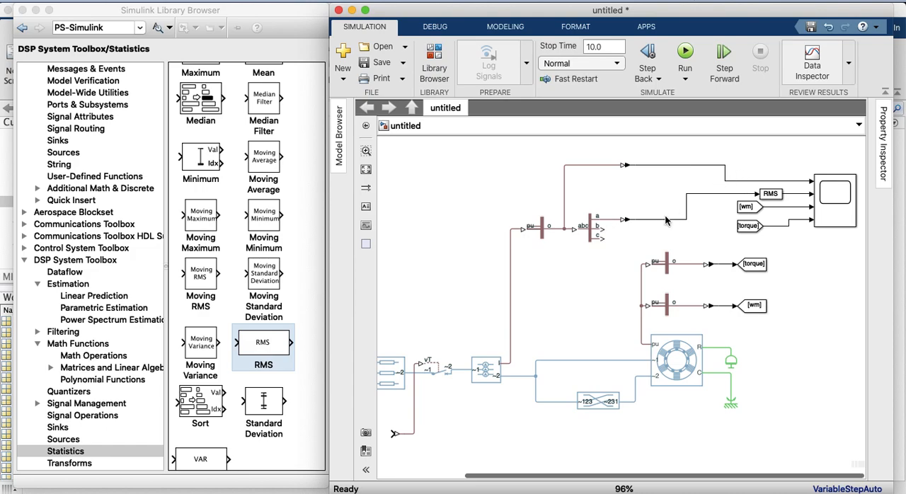
click(763, 193)
click(746, 207)
click(666, 261)
click(669, 246)
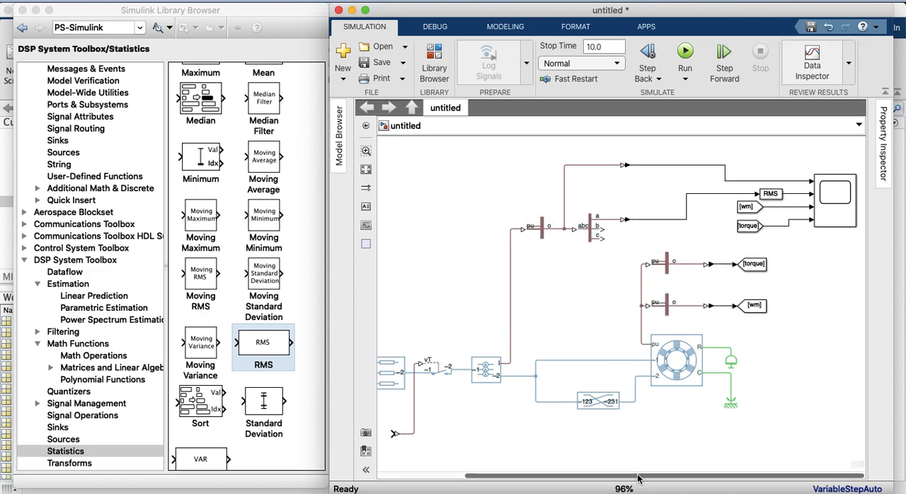
drag(646, 474, 555, 479)
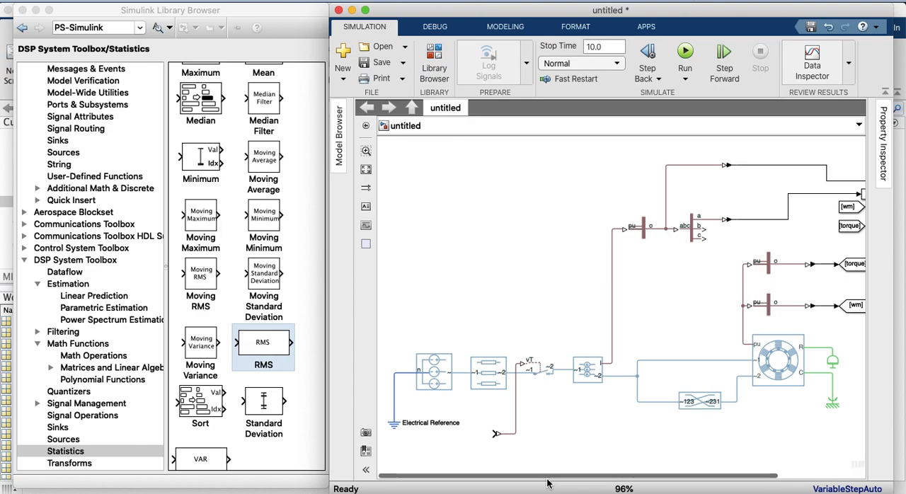
click(393, 423)
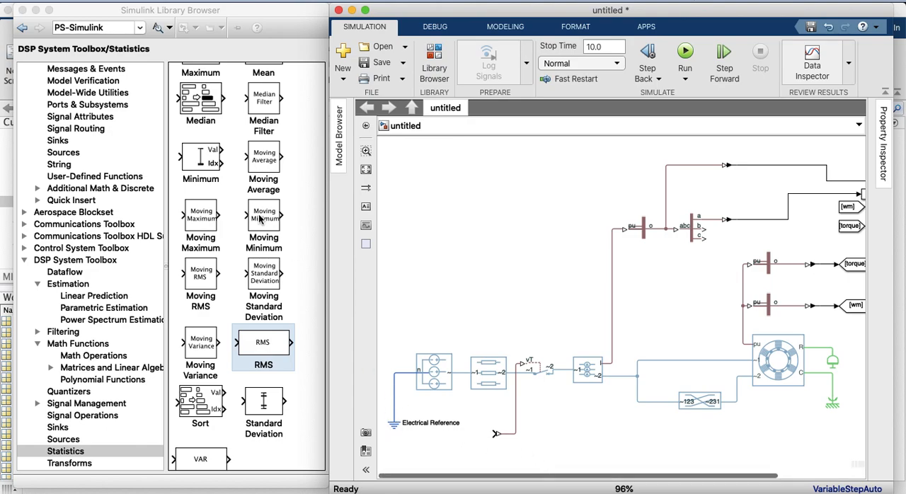
Add a Step block from the Simulink Sources library and connect it to the converter feeding the breaker's vT input
scroll(71, 215, up, 5)
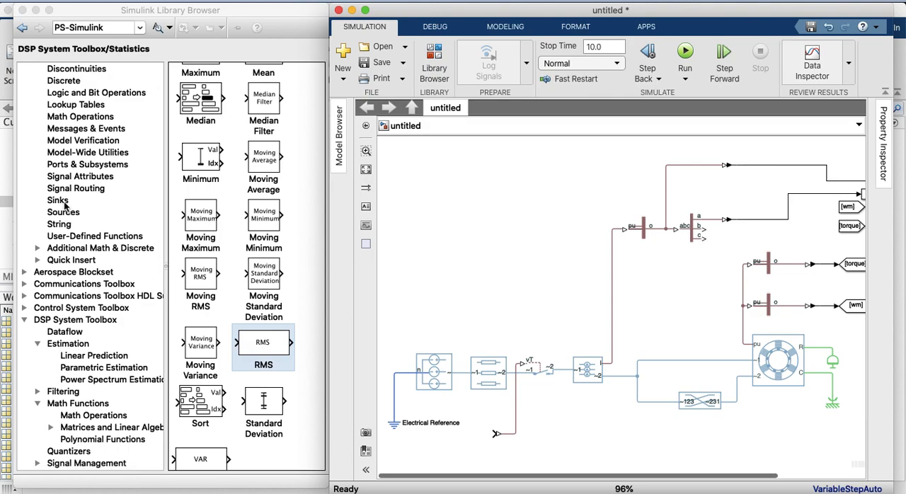
scroll(69, 162, up, 4)
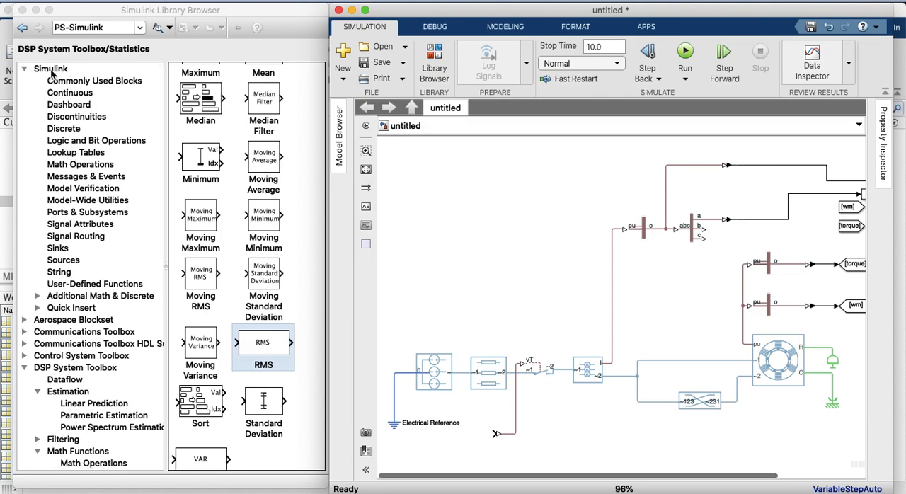
click(55, 260)
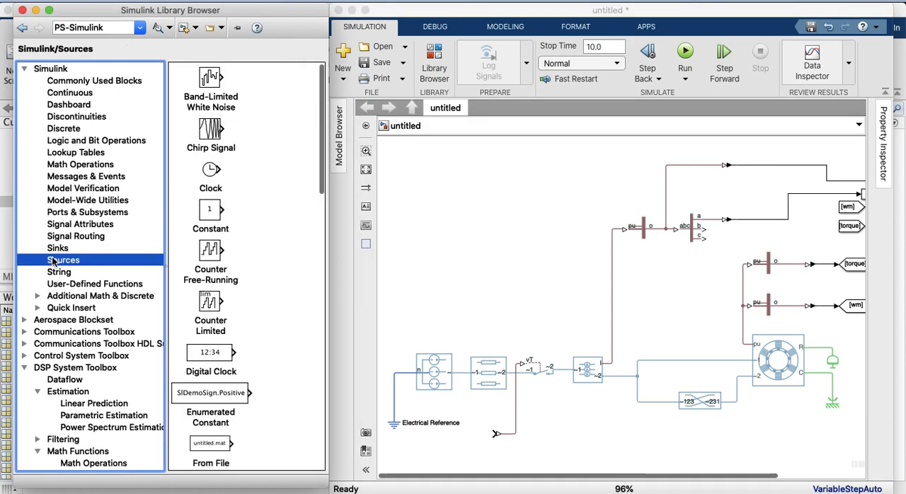
scroll(205, 281, down, 5)
scroll(205, 281, down, 10)
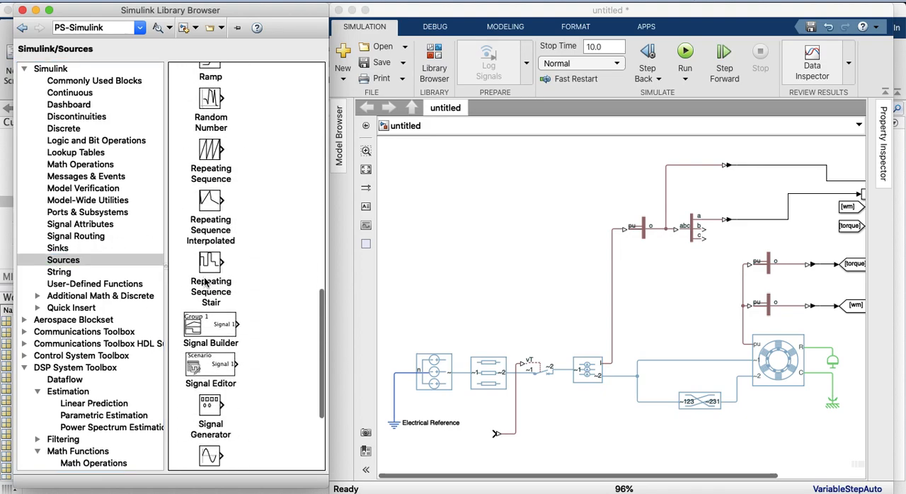
click(212, 352)
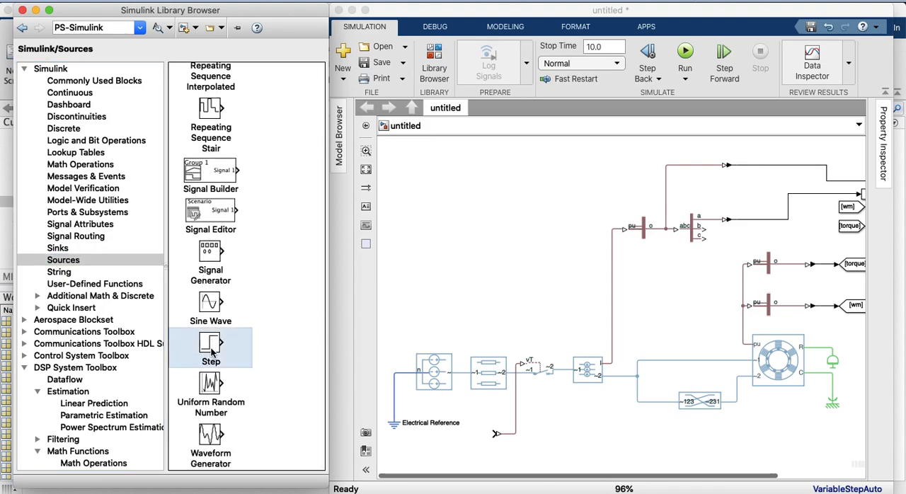
drag(211, 351, 496, 433)
drag(451, 453, 460, 453)
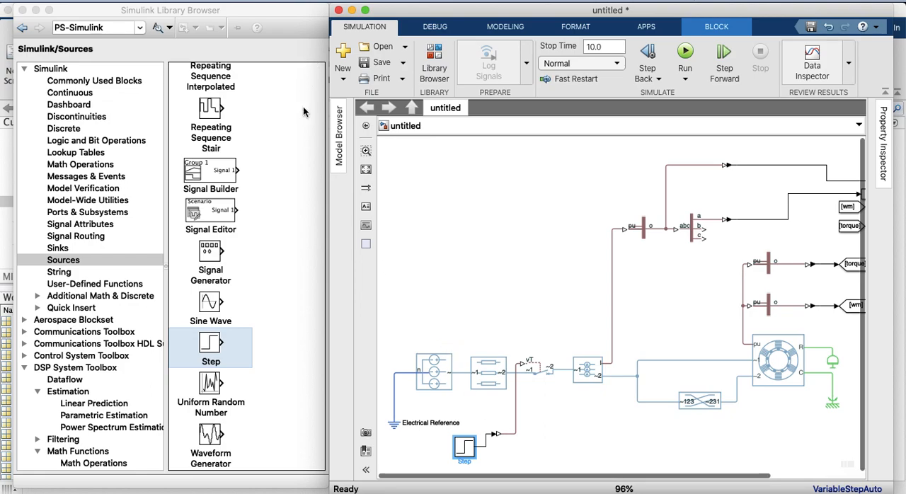
Reopen the Library Browser and find the Utilities library under Simscape
click(22, 10)
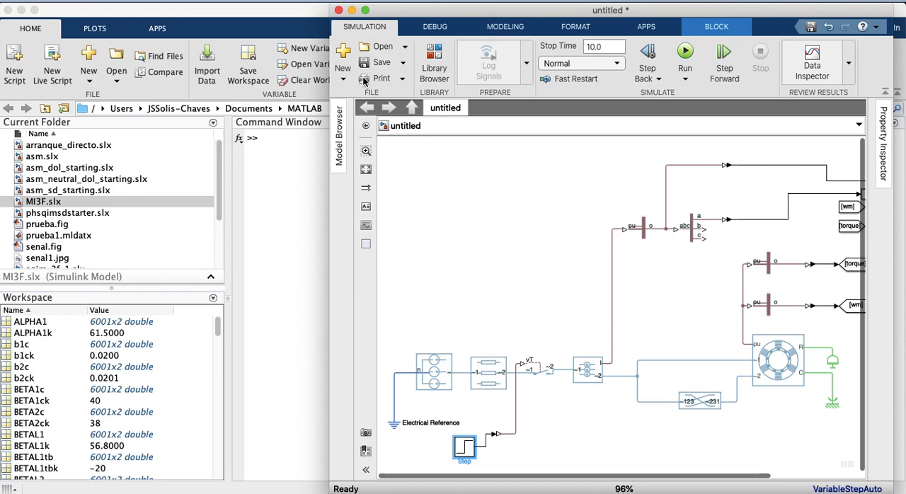
click(434, 64)
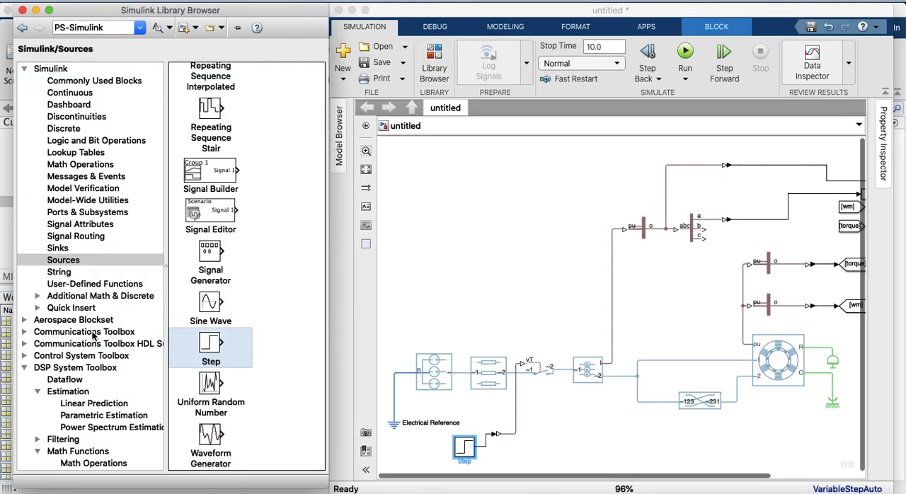
scroll(97, 359, down, 4)
scroll(98, 359, down, 10)
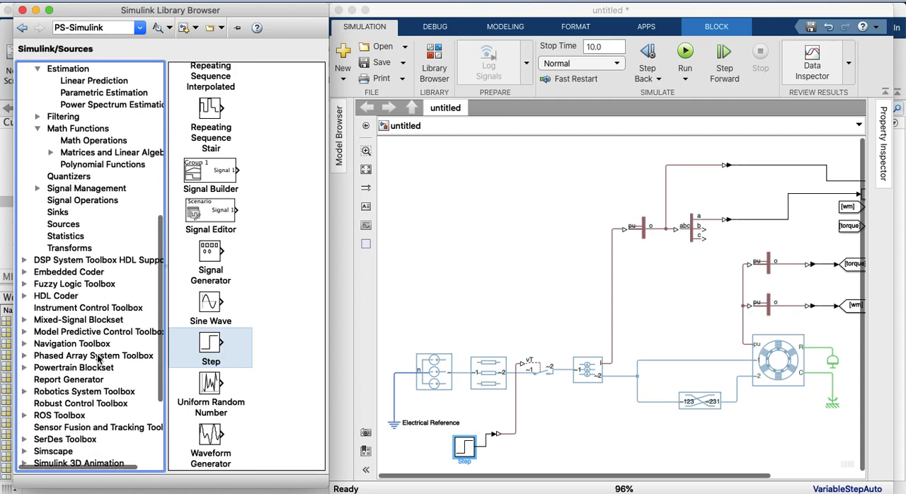
scroll(98, 359, down, 5)
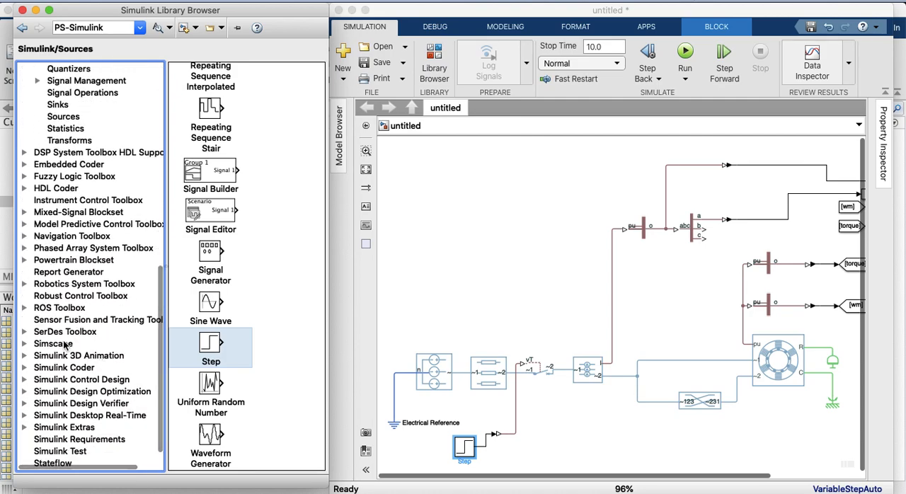
click(60, 345)
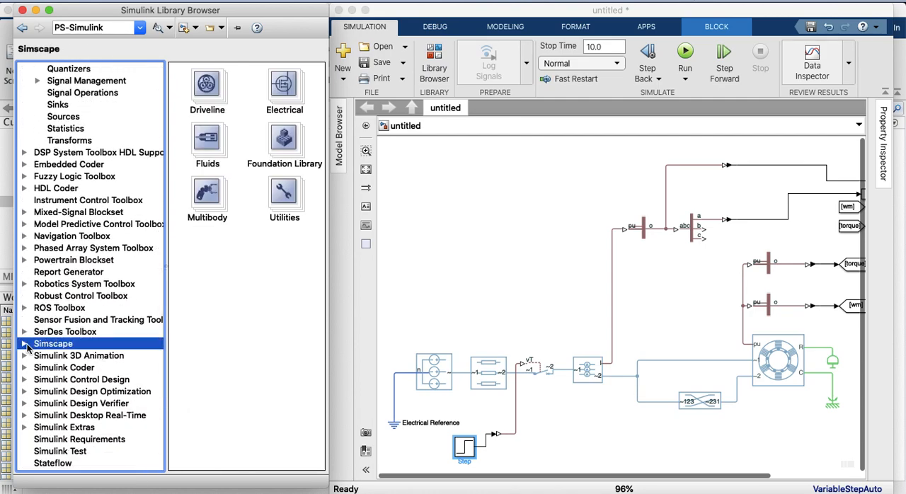
click(26, 344)
click(51, 356)
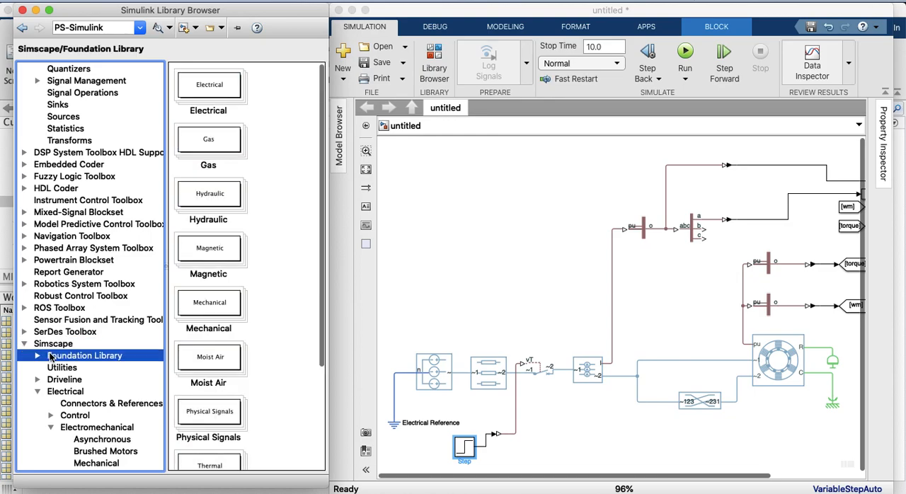
click(39, 356)
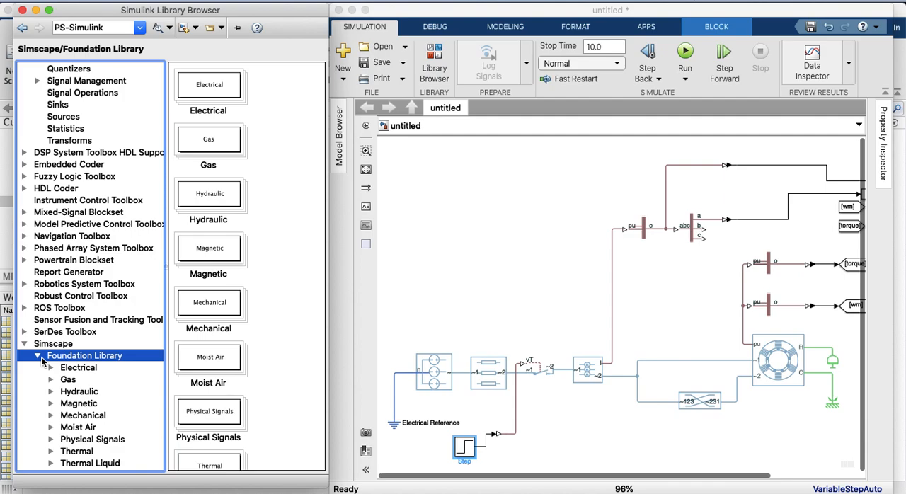
scroll(51, 366, down, 5)
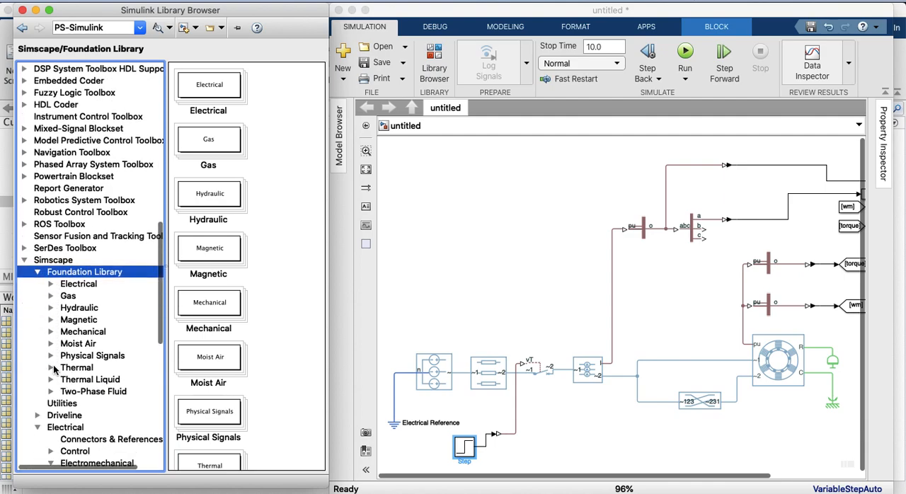
scroll(54, 368, down, 7)
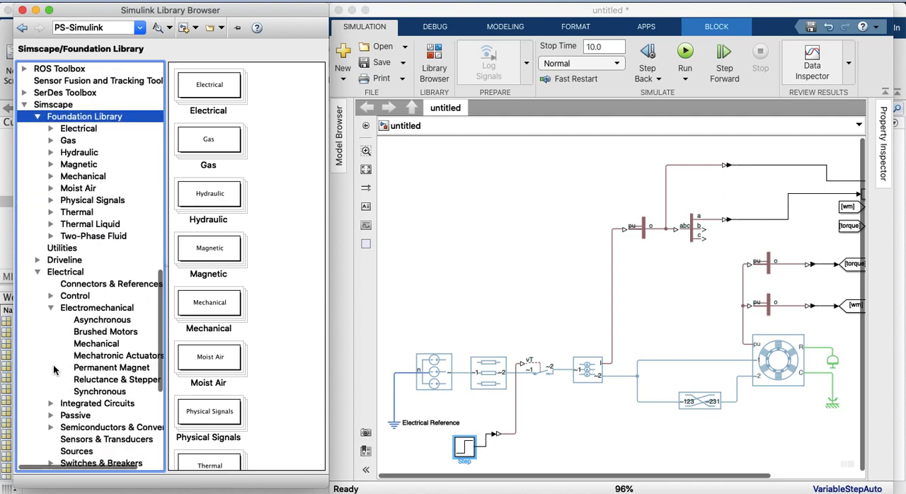
scroll(54, 369, down, 2)
scroll(54, 368, right, 2)
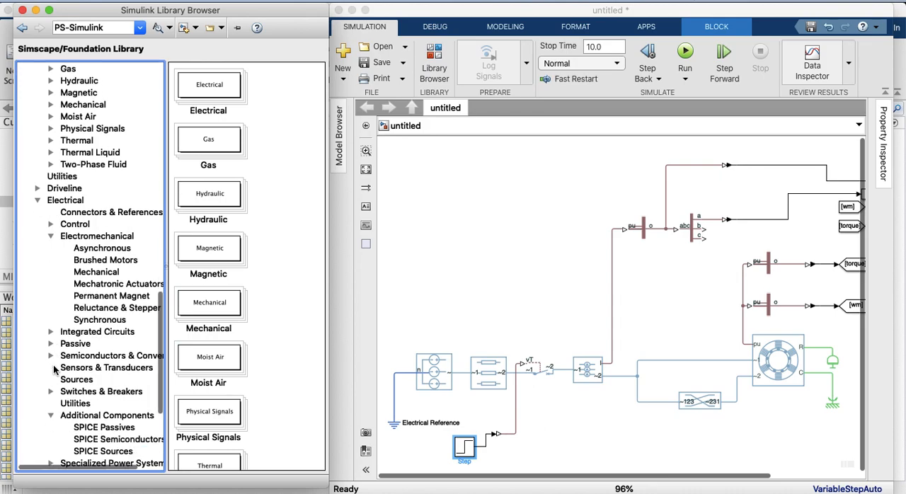
scroll(54, 369, left, 2)
click(62, 191)
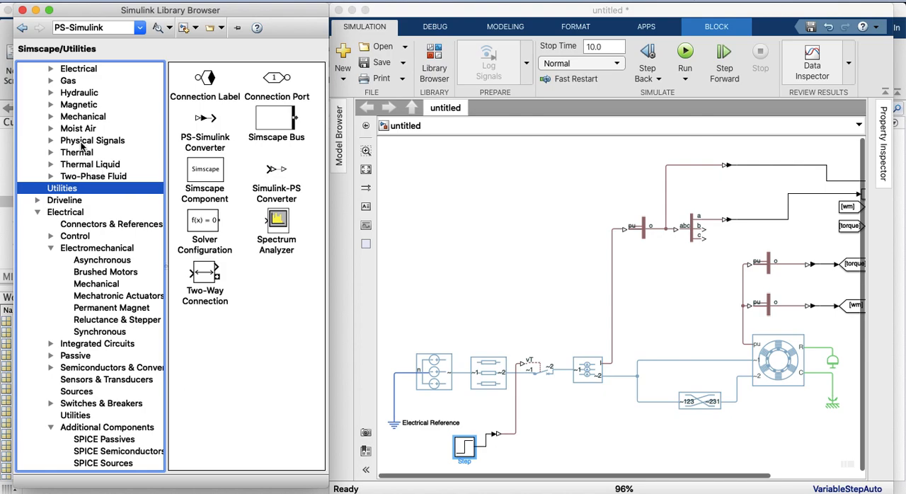
Add a Solver Configuration block above the Electrical Reference and connect it to the line between the reference and the voltage source's neutral
scroll(79, 138, up, 1)
scroll(79, 138, right, 1)
scroll(80, 138, up, 3)
scroll(79, 138, left, 1)
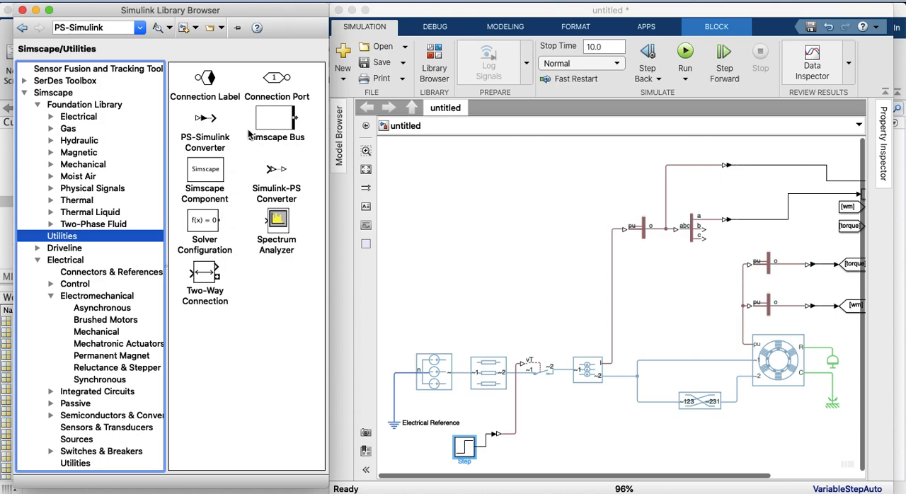
click(209, 222)
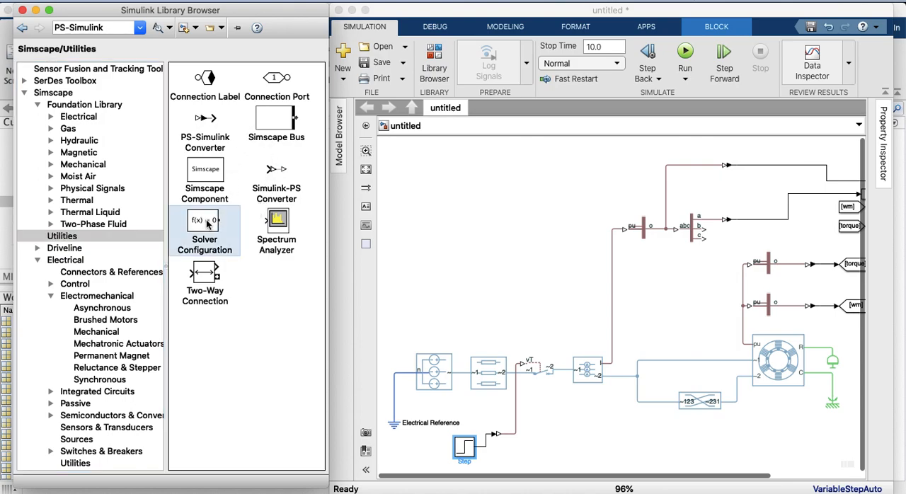
drag(209, 222, 463, 371)
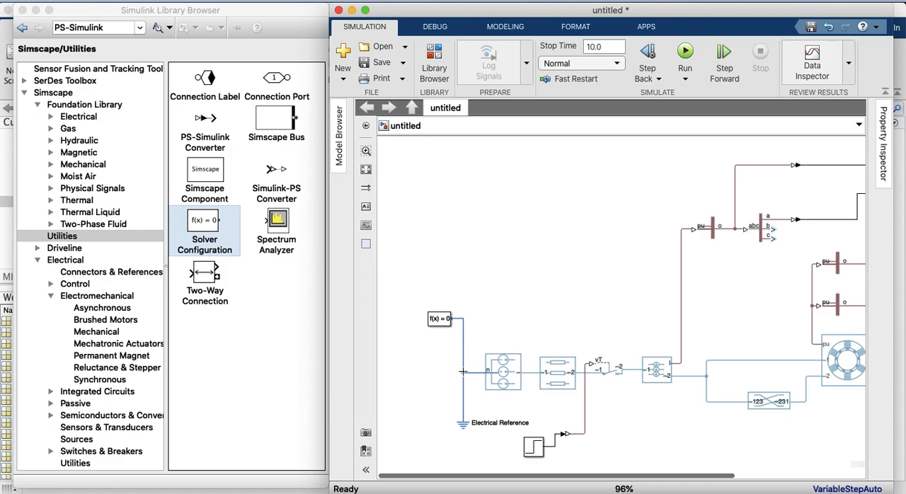
drag(437, 323, 440, 349)
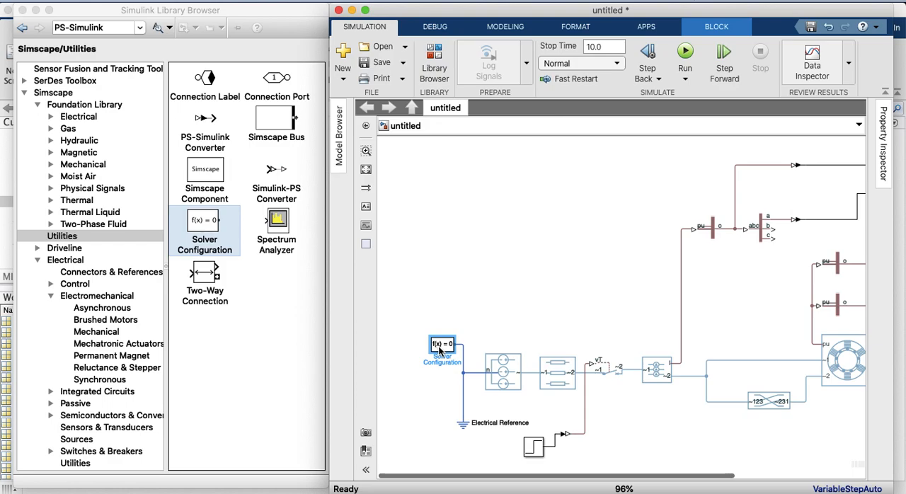
Widen the model window and fit the whole diagram into view
click(366, 173)
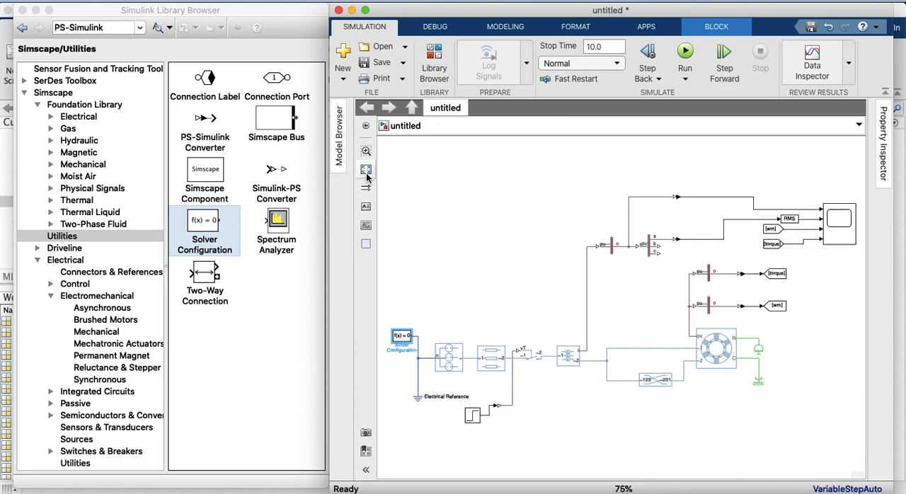
drag(330, 304, 194, 305)
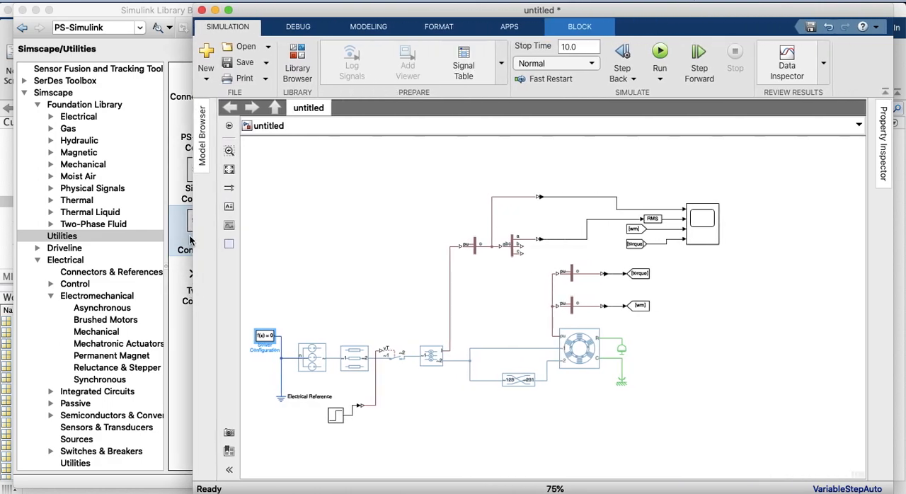
click(228, 171)
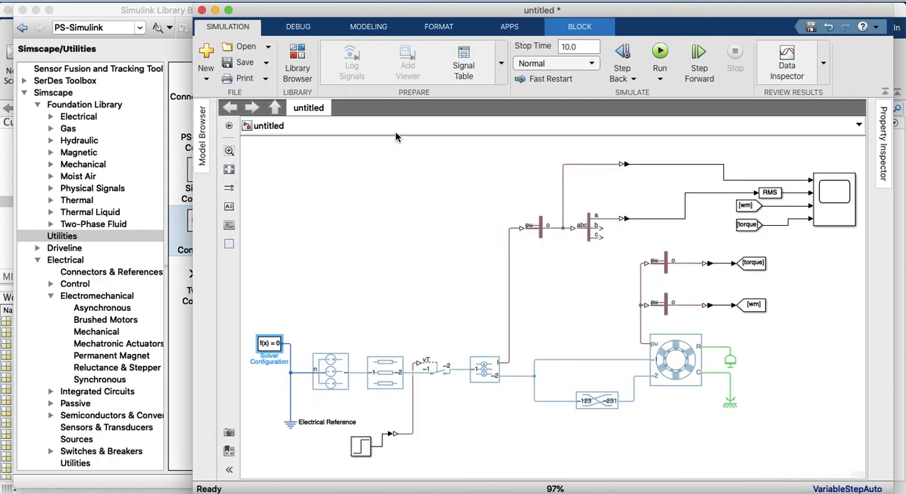
drag(431, 12, 390, 13)
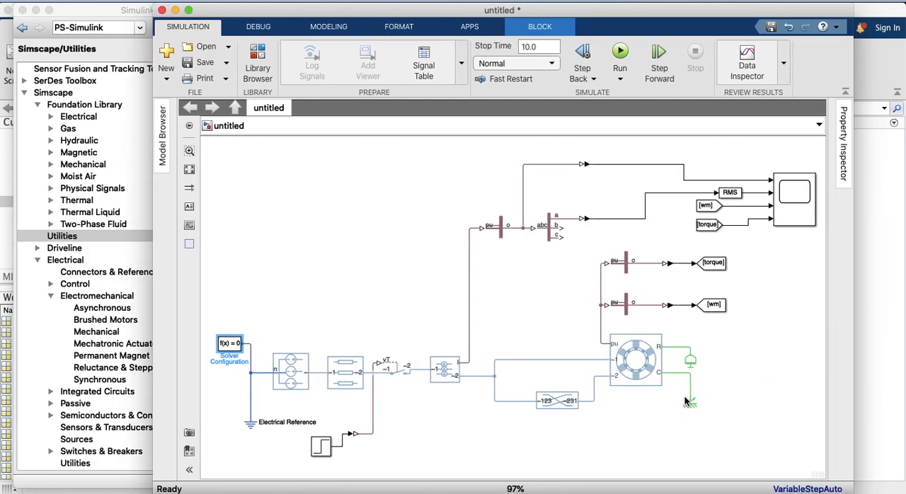
Review the model's blocks one by one, from the inertia load and machine back to the three-phase voltage source
click(692, 362)
click(688, 398)
click(665, 396)
click(624, 348)
click(573, 402)
click(554, 402)
click(504, 403)
click(492, 398)
drag(491, 399, 499, 368)
drag(360, 387, 353, 380)
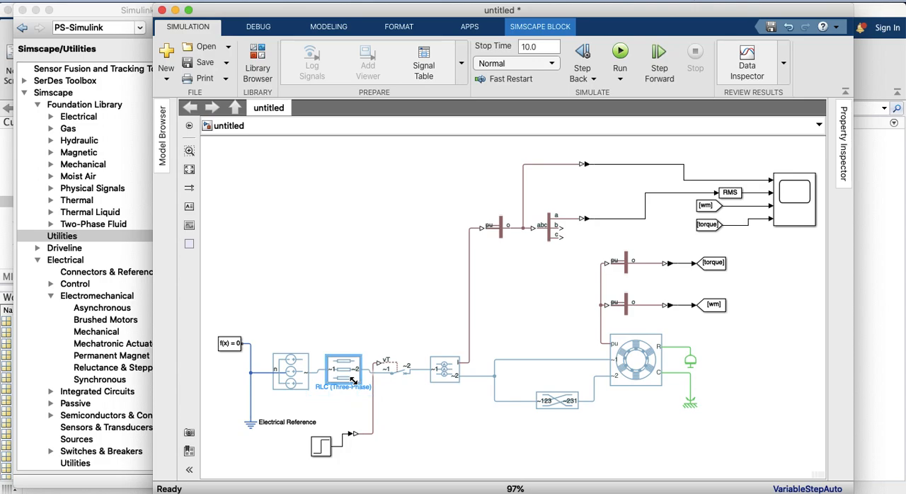
click(293, 376)
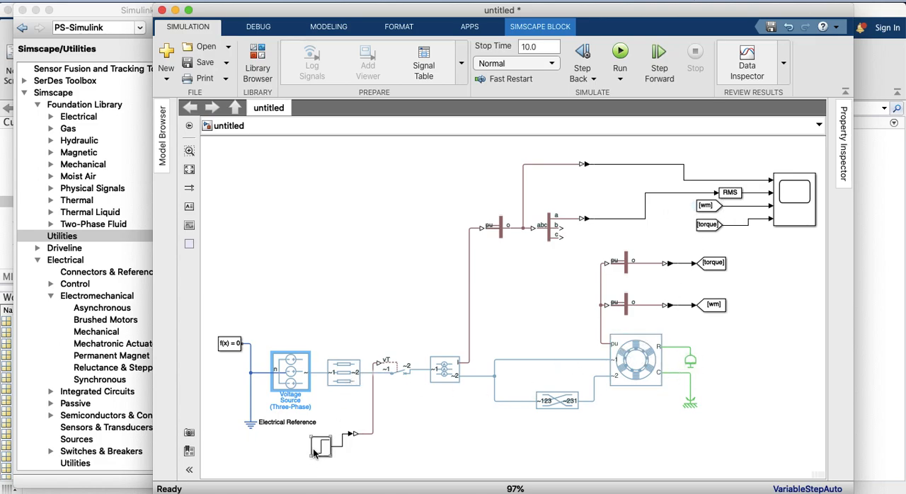
Move the Step block up level with its converter and the Electrical Reference up closer to the voltage source
drag(321, 447, 321, 424)
drag(260, 432, 258, 414)
drag(323, 431, 322, 440)
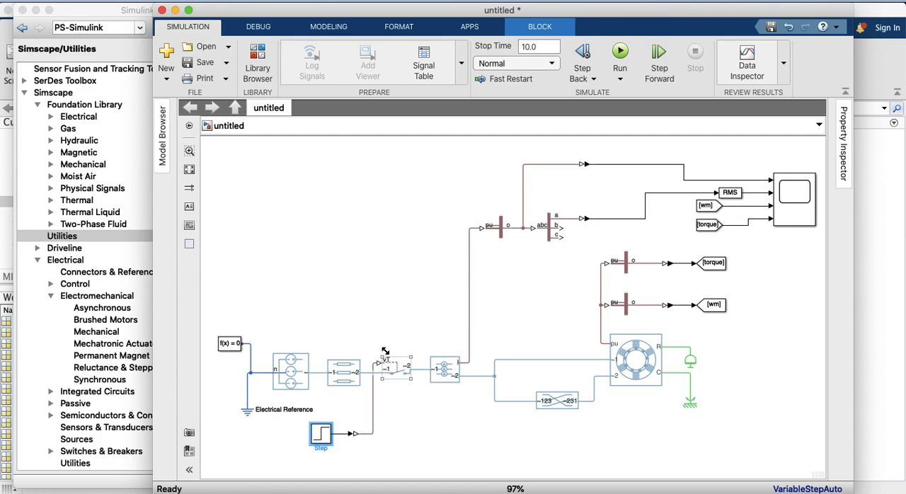
Save the model as arr_directo in the MATLAB folder in Simulink Models (*.slx) format
click(204, 63)
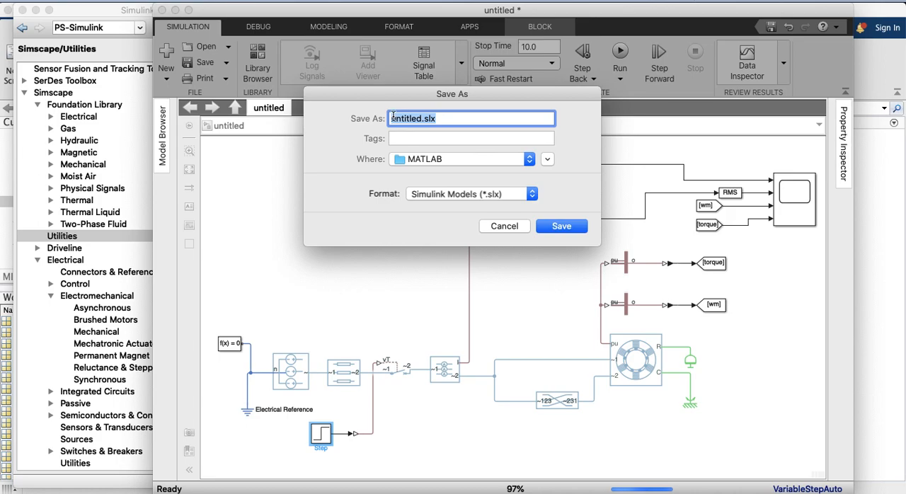
text(arr_)
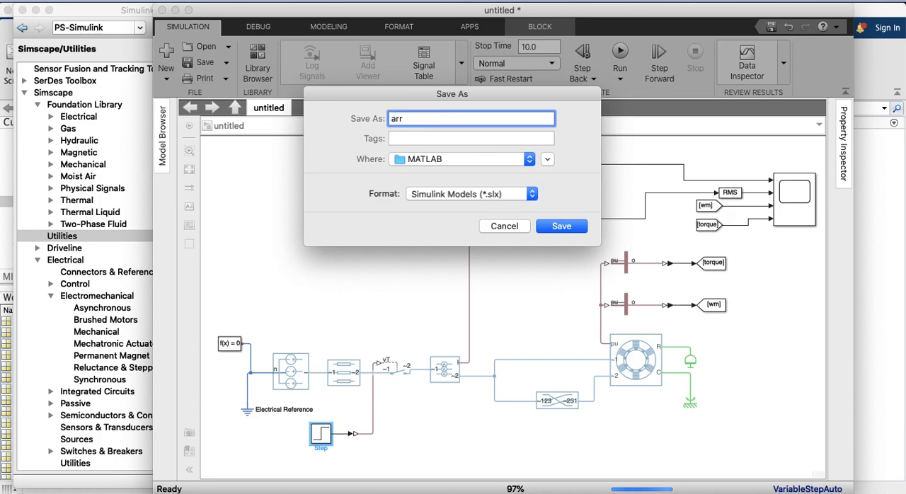
text(directo)
click(556, 226)
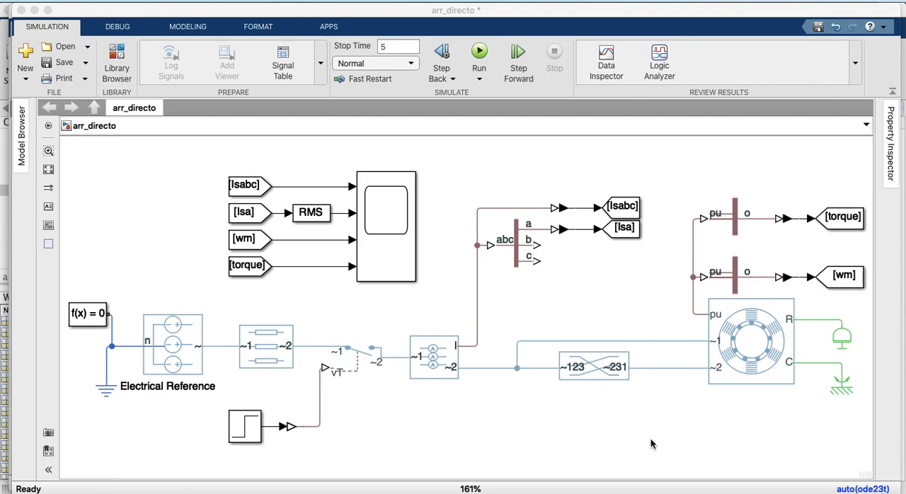
Open the three-phase voltage source's parameters and examine its voltage formula and the main supply settings
click(179, 356)
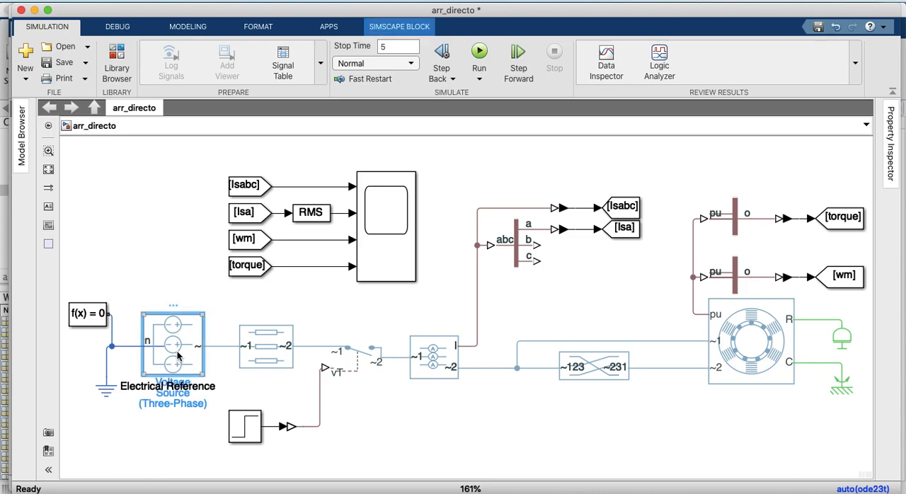
double_click(177, 356)
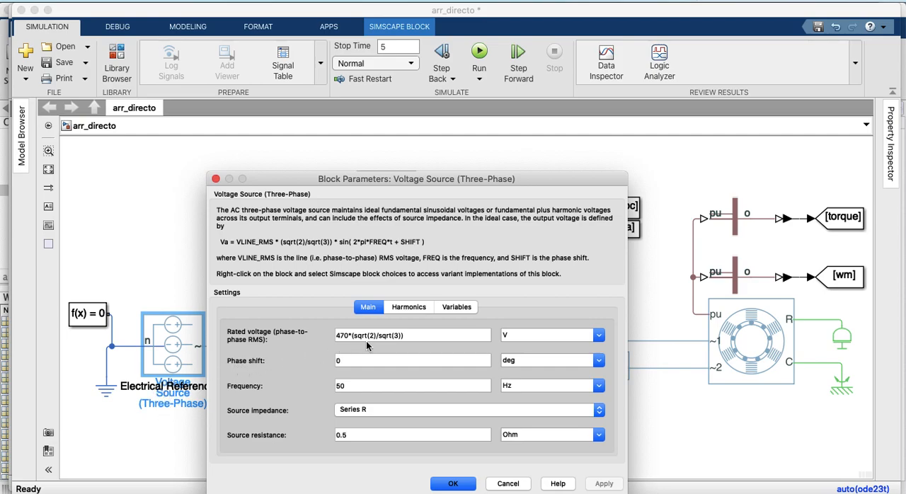
click(189, 410)
drag(221, 244, 289, 250)
click(285, 245)
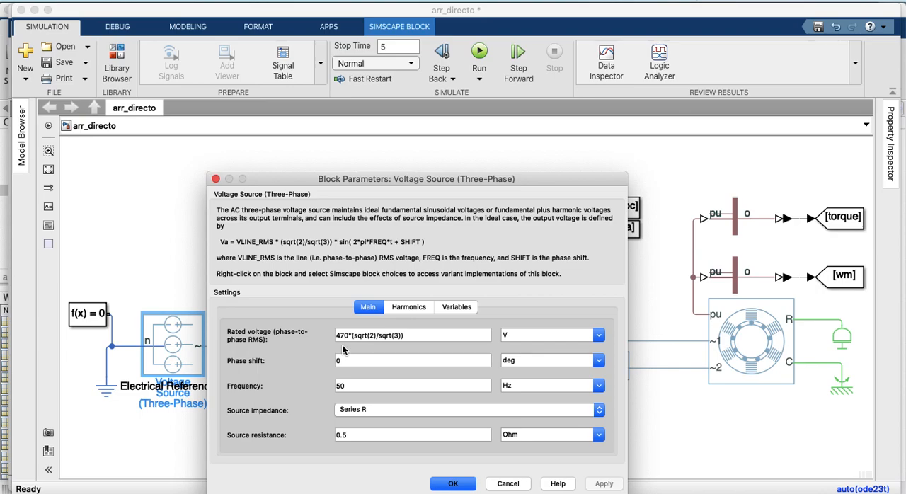
Set the three-phase voltage source's source impedance to None and apply the change
click(350, 410)
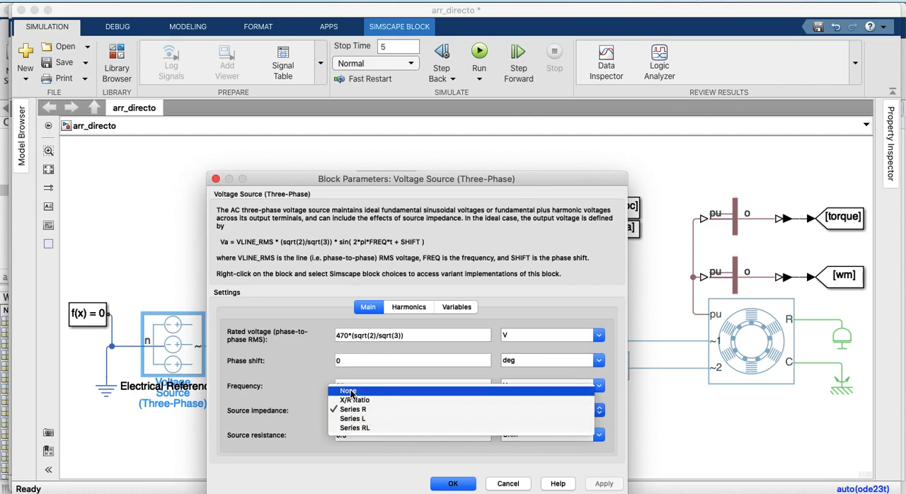
click(350, 393)
click(345, 414)
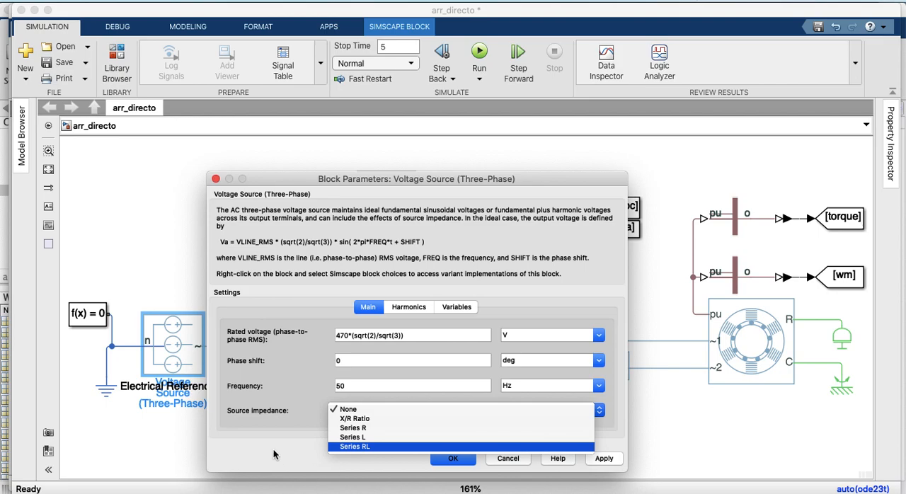
click(450, 455)
click(453, 464)
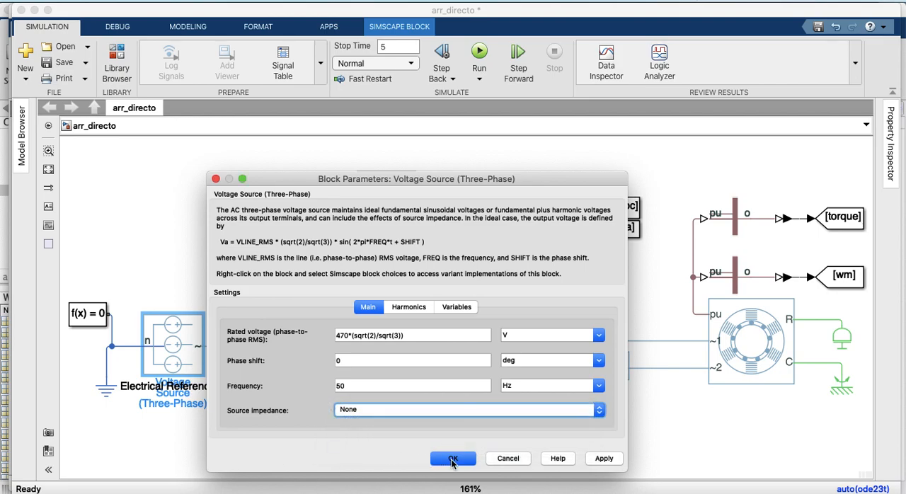
click(602, 460)
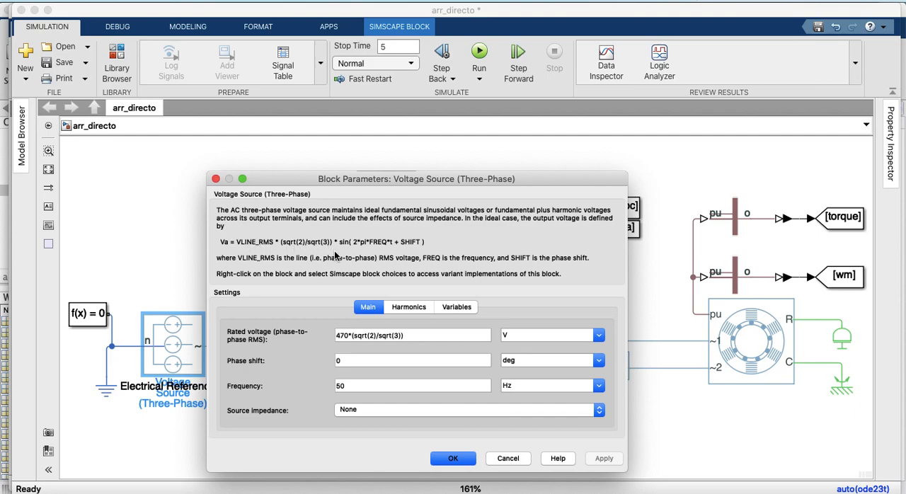
Set the three-phase voltage source's rated voltage to 470*(sqrt(3)/sqrt(2)) V and accept the parameters
triple_click(370, 335)
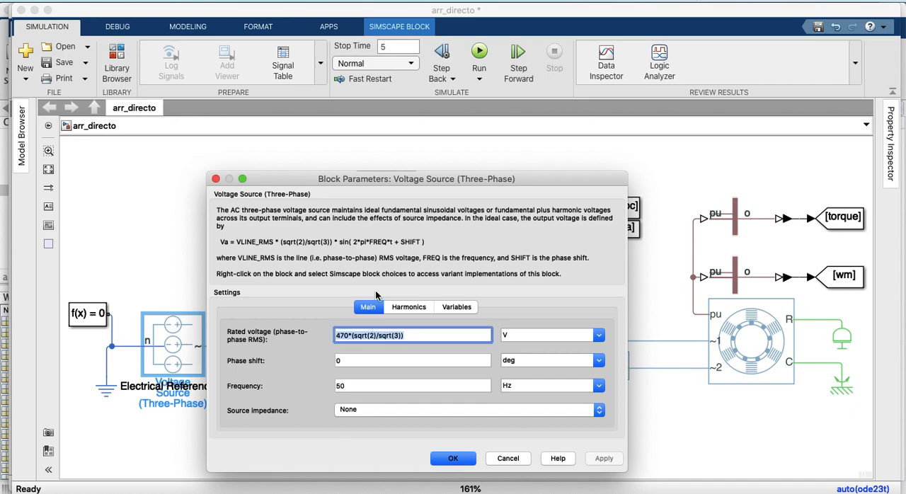
click(372, 334)
key(shift+Left)
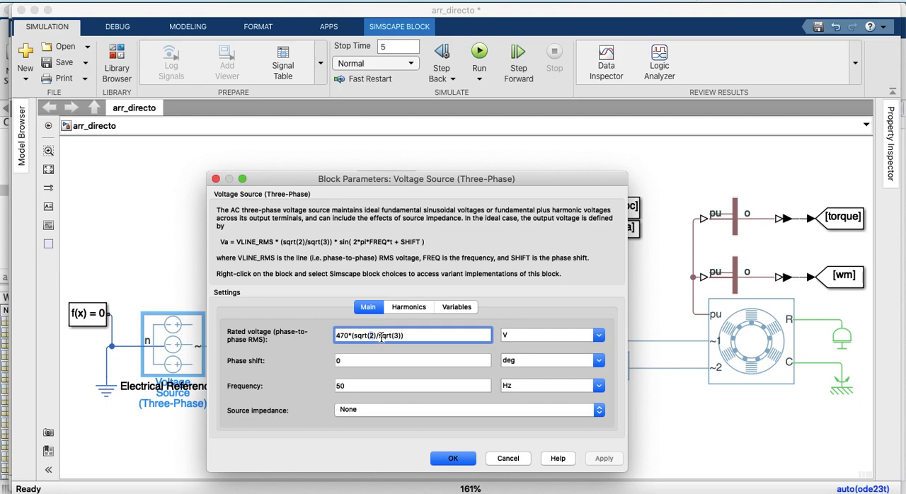
text(3)
key(Right)
key(Right)
key(Delete)
text(2)
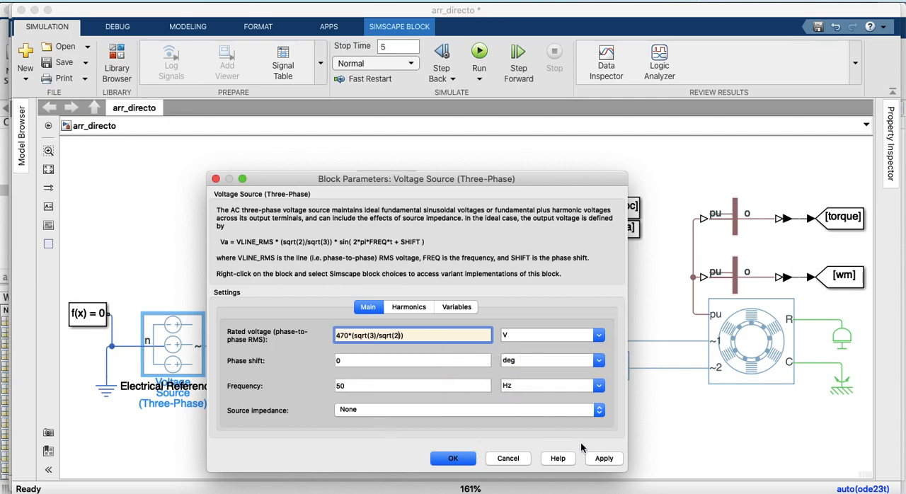
click(453, 457)
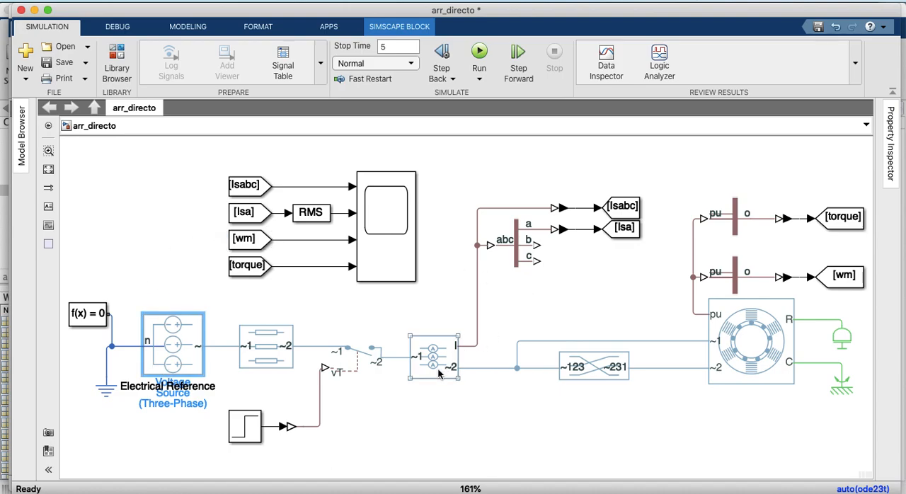
Open the squirrel cage induction machine's parameters and review its rated apparent power, voltage, frequency and number of pole pairs
click(770, 343)
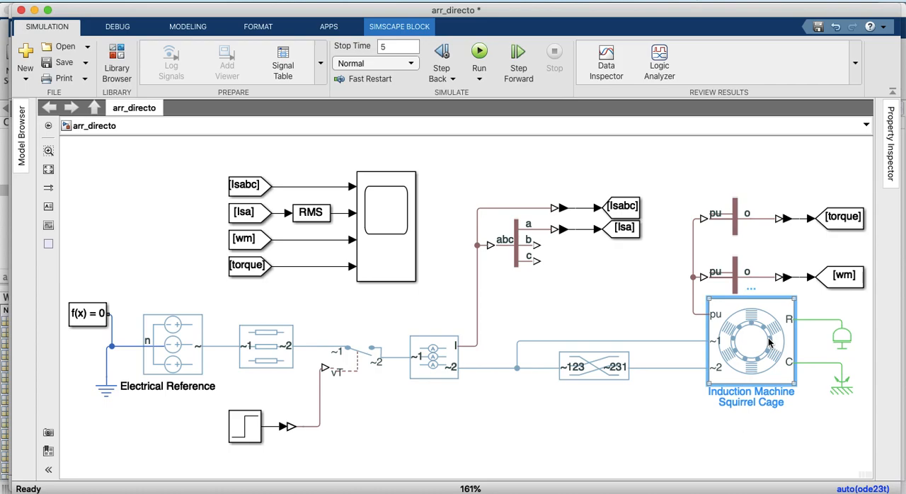
double_click(770, 342)
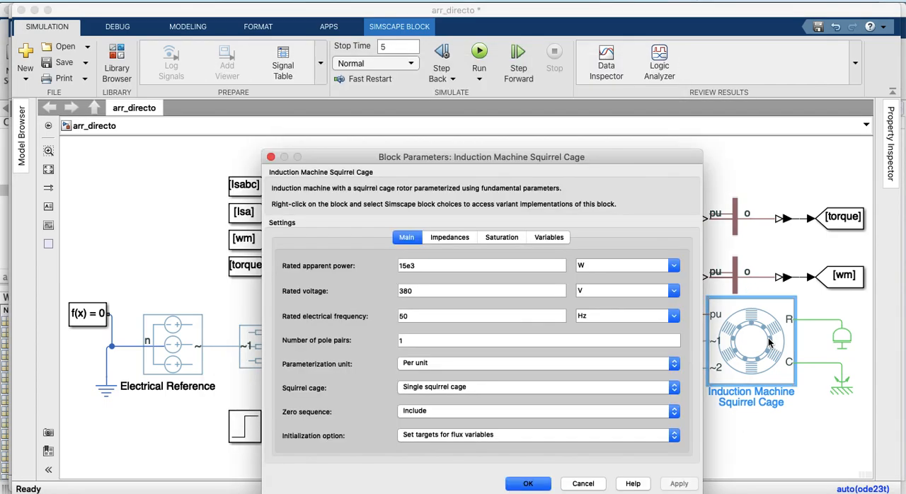
drag(458, 159, 432, 118)
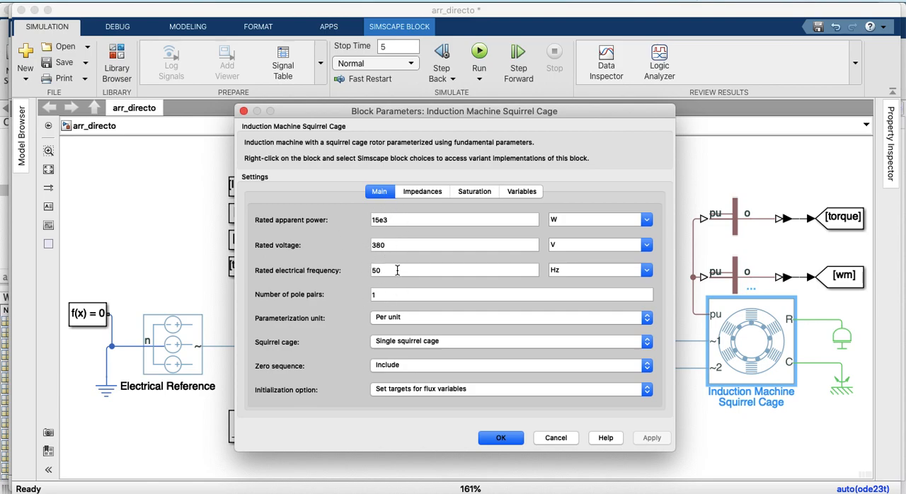
click(371, 219)
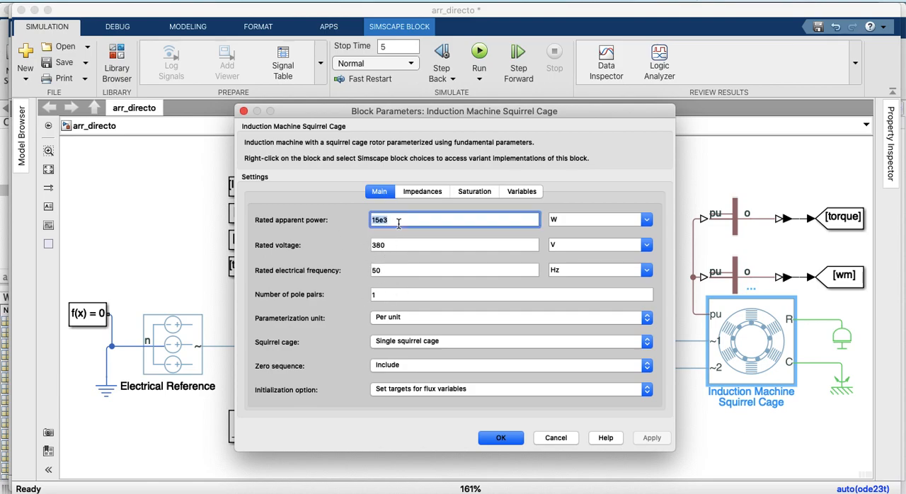
drag(371, 220, 405, 220)
double_click(397, 245)
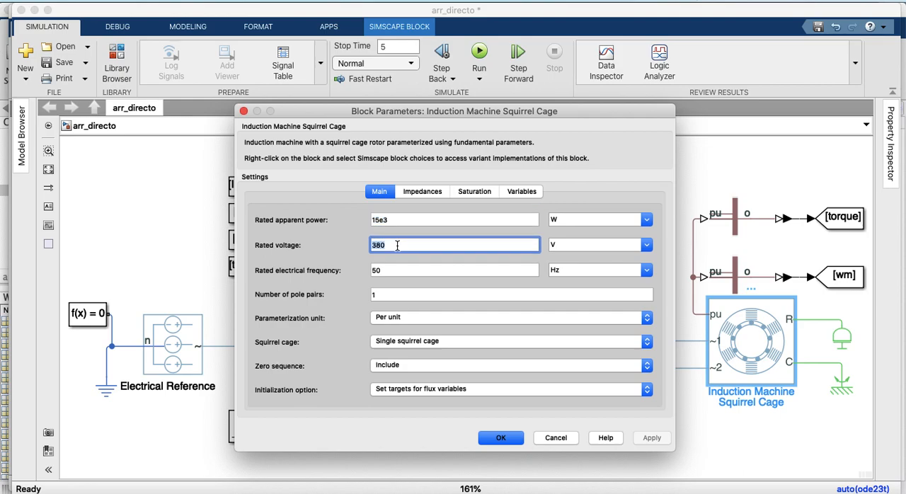
double_click(382, 272)
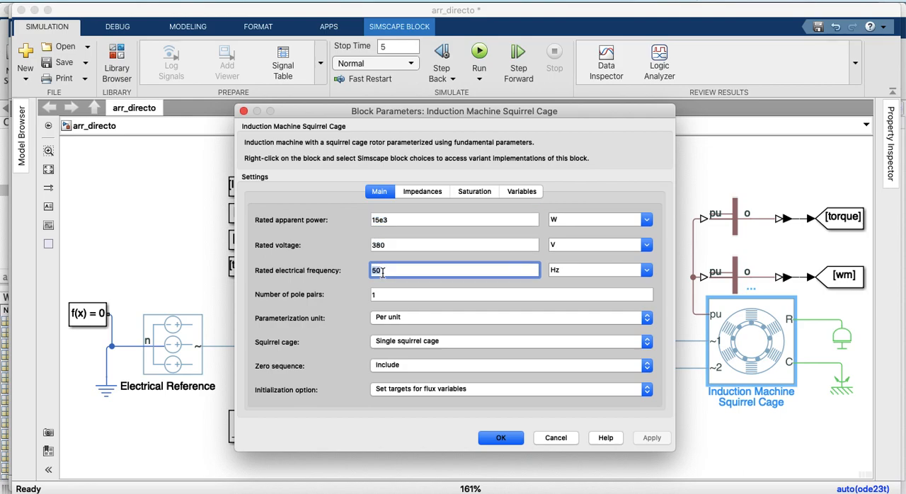
double_click(383, 292)
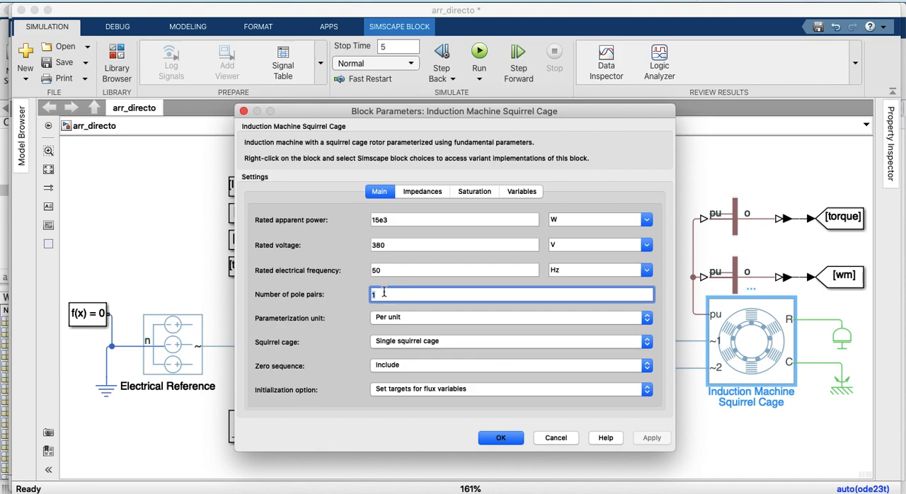
Check the options for the machine's parameterization unit, squirrel cage type and zero sequence, keeping Per unit, Single squirrel cage and Include
click(401, 318)
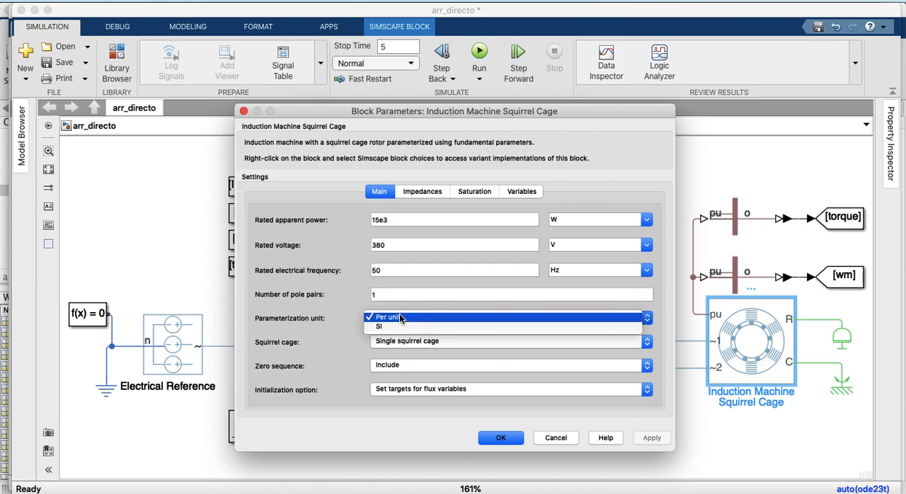
click(400, 318)
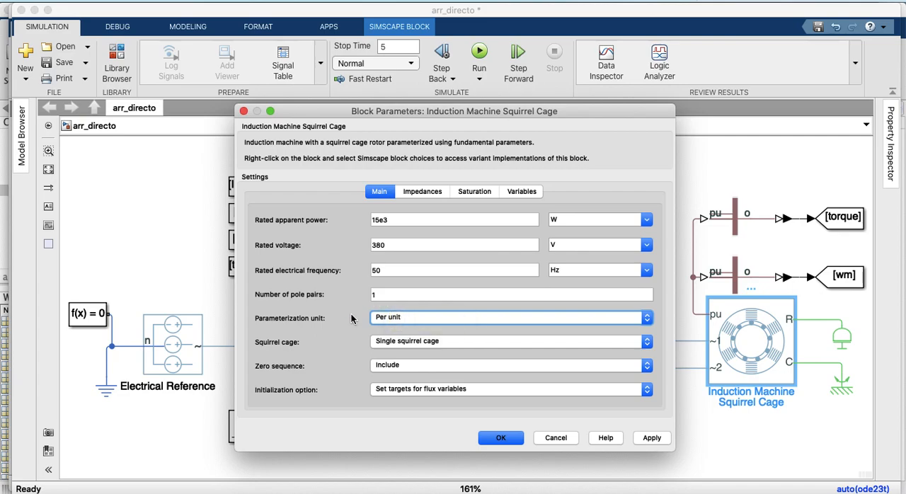
click(389, 343)
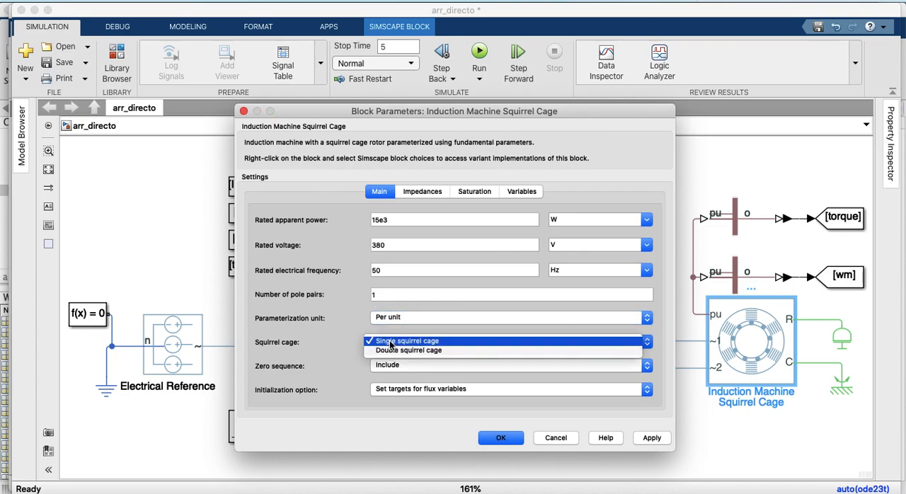
click(390, 320)
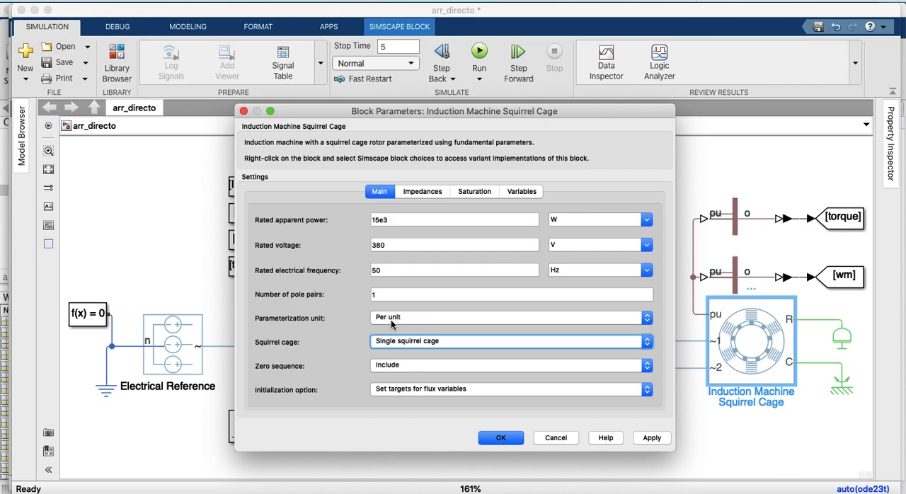
click(395, 367)
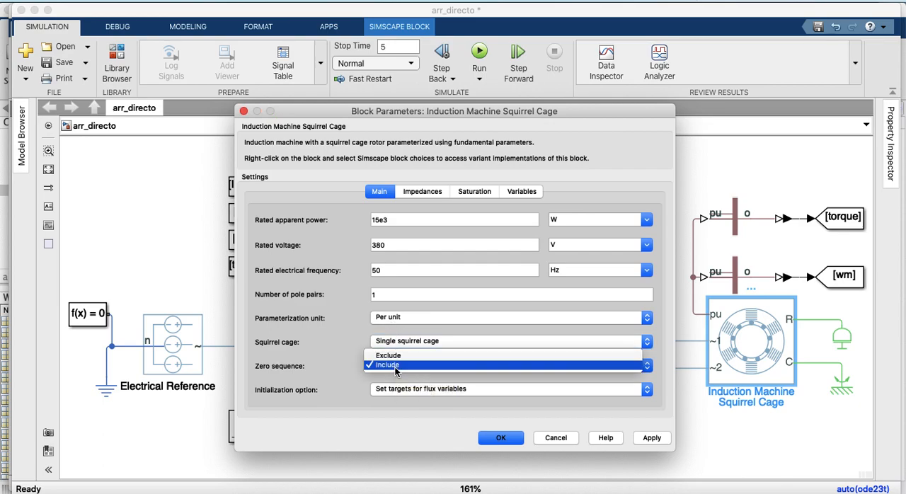
click(411, 196)
Review the induction machine's impedance, saturation and variable settings, and accept the parameters
click(422, 192)
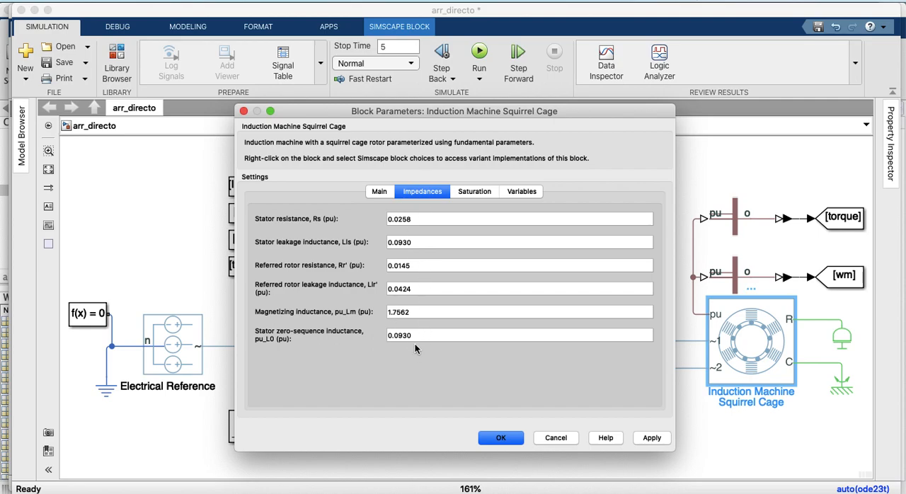
click(466, 189)
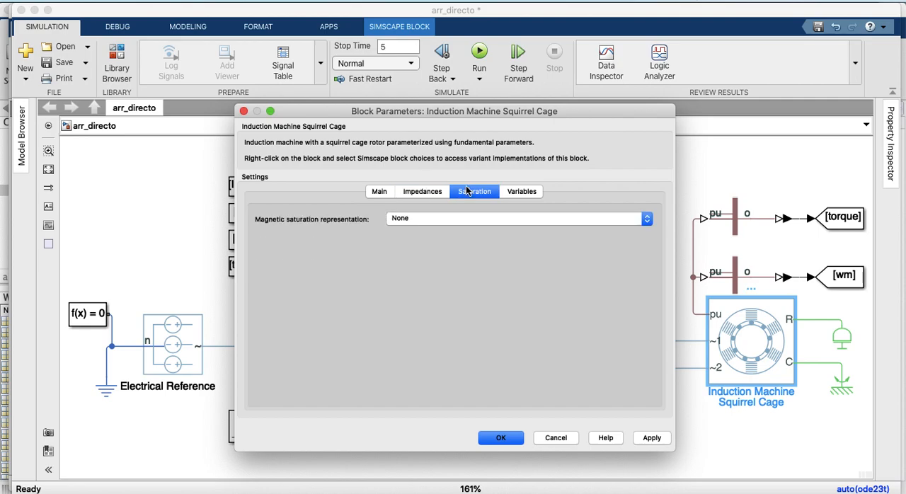
click(516, 194)
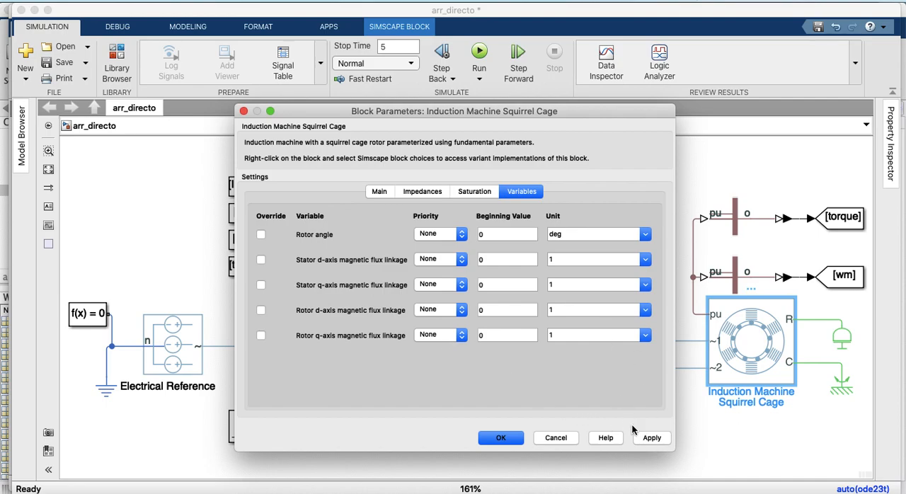
click(647, 439)
click(491, 438)
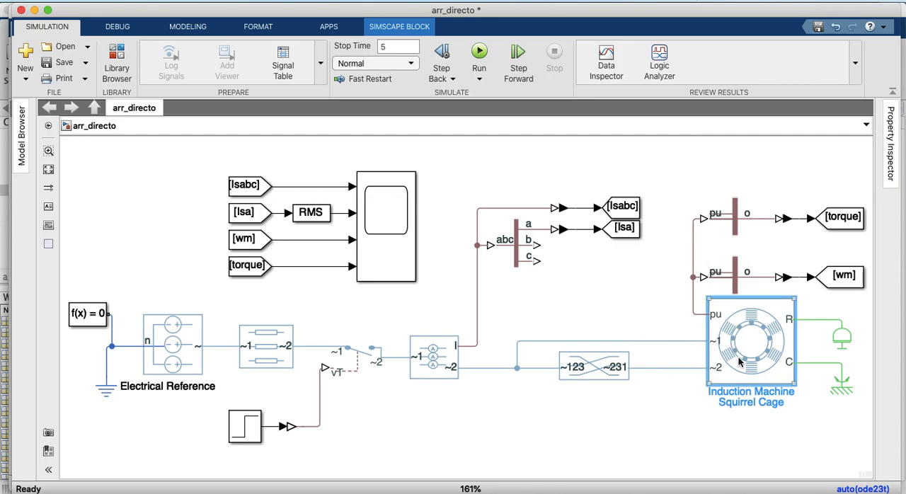
Open the squirrel cage induction machine's parameters and bring up the block's documentation page
right_click(743, 364)
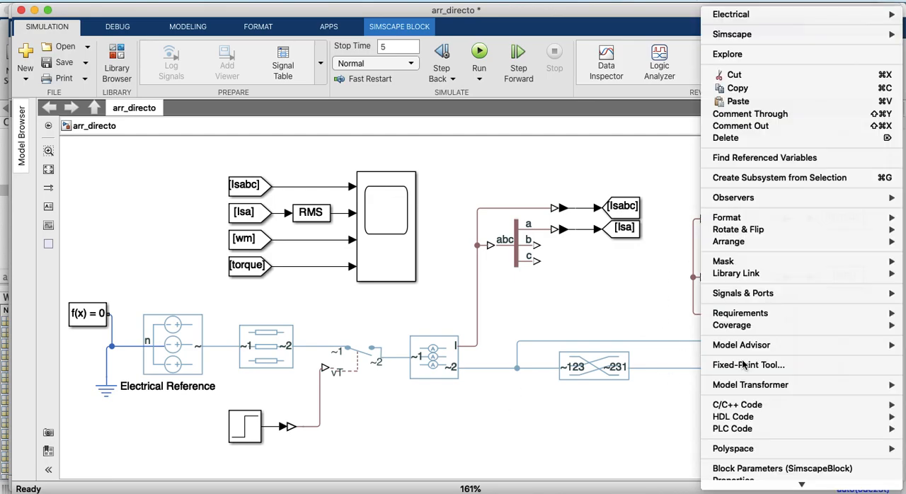
click(652, 329)
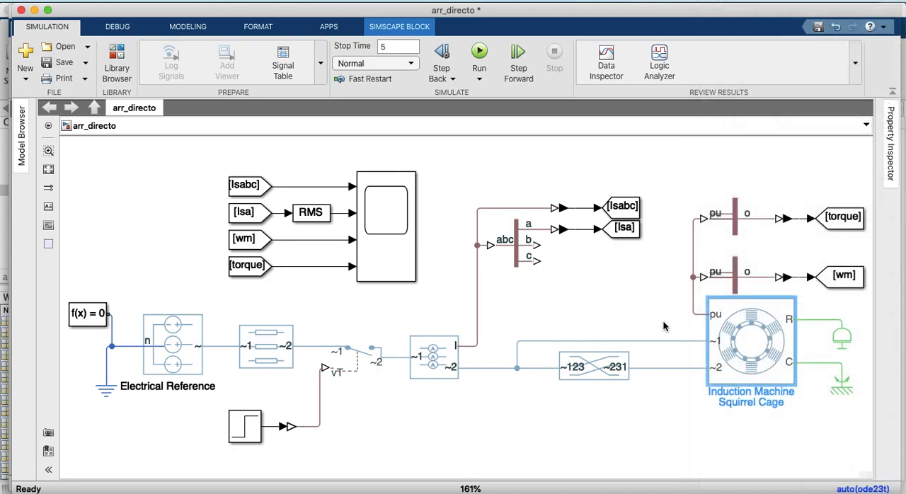
double_click(732, 339)
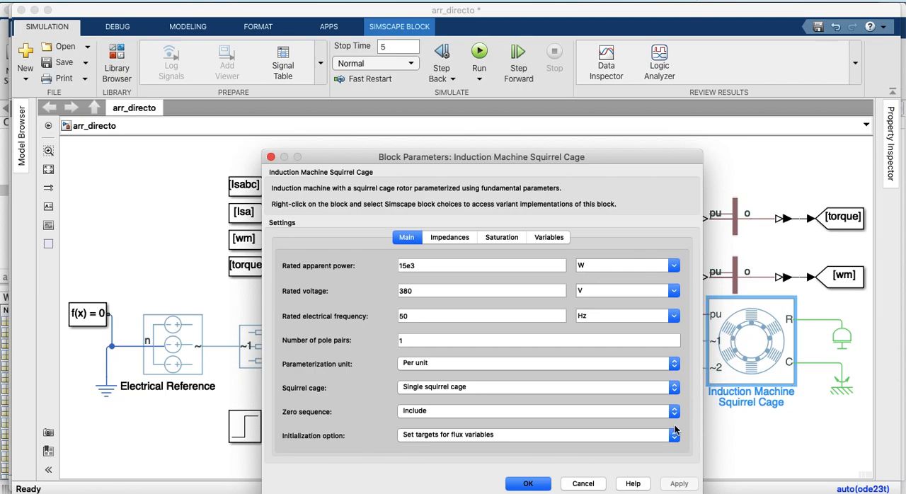
click(632, 484)
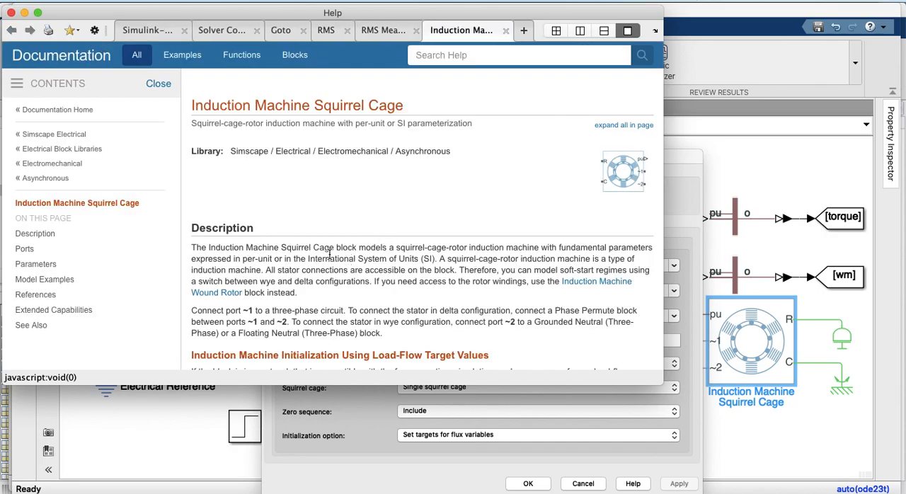
Read the machine's description and equations, examining the Park transformation and the stator and rotor voltage equations
scroll(269, 274, down, 5)
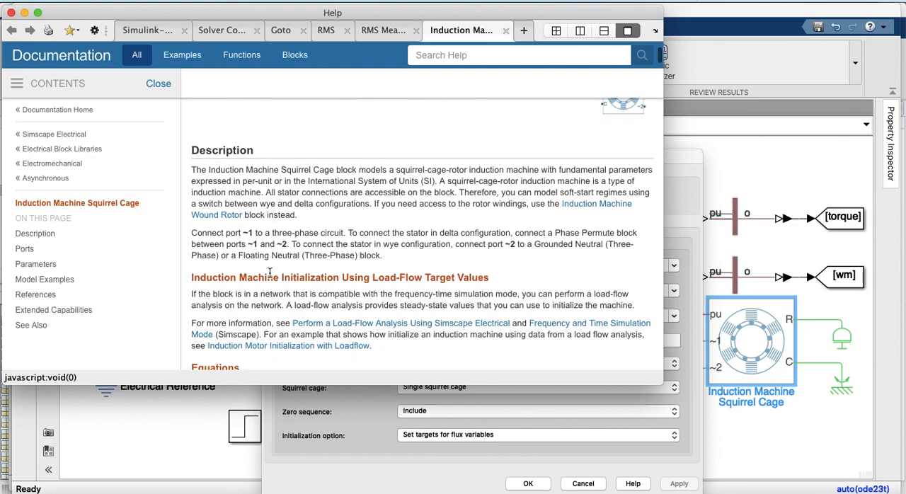
scroll(269, 276, down, 5)
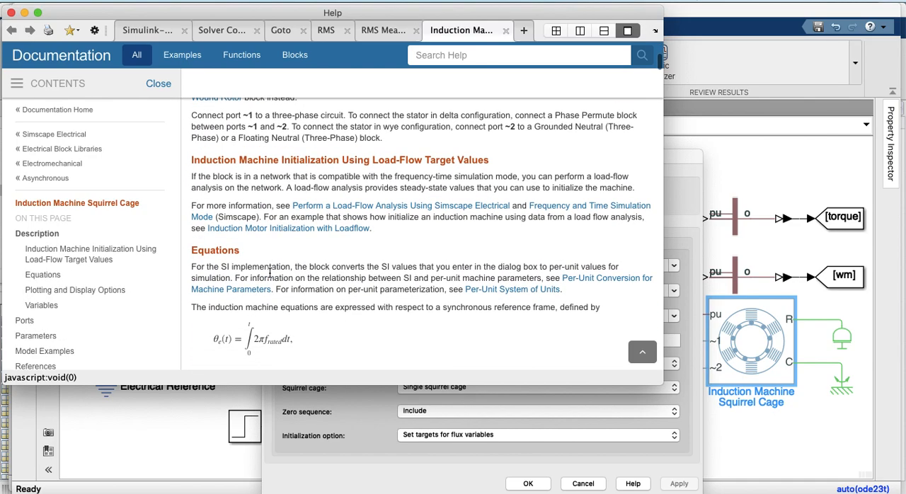
scroll(270, 276, down, 1)
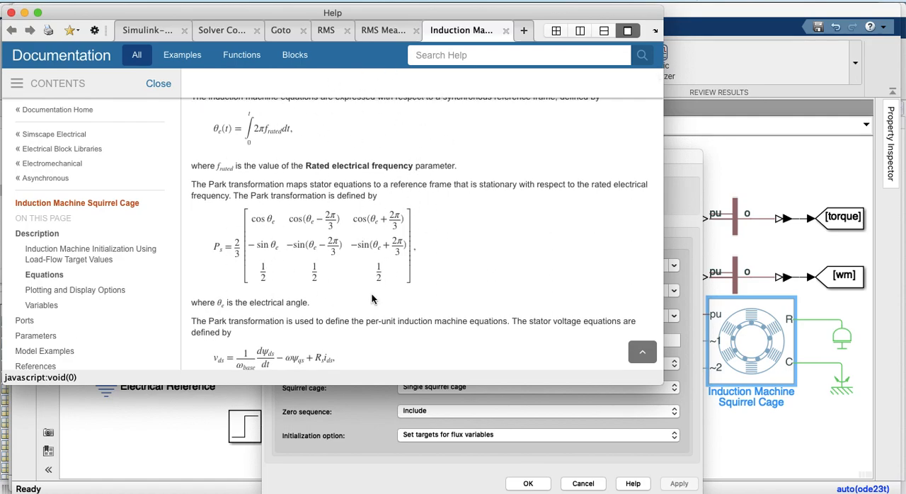
scroll(300, 219, down, 1)
scroll(269, 319, down, 4)
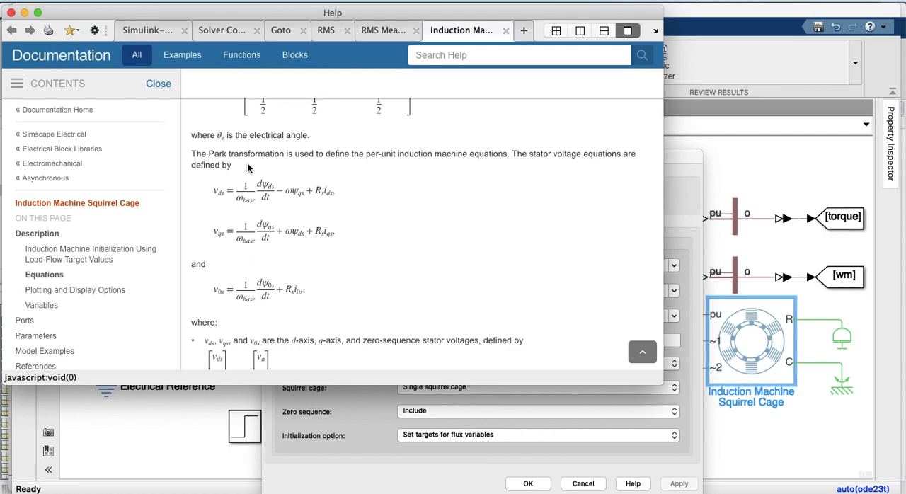
scroll(261, 264, down, 4)
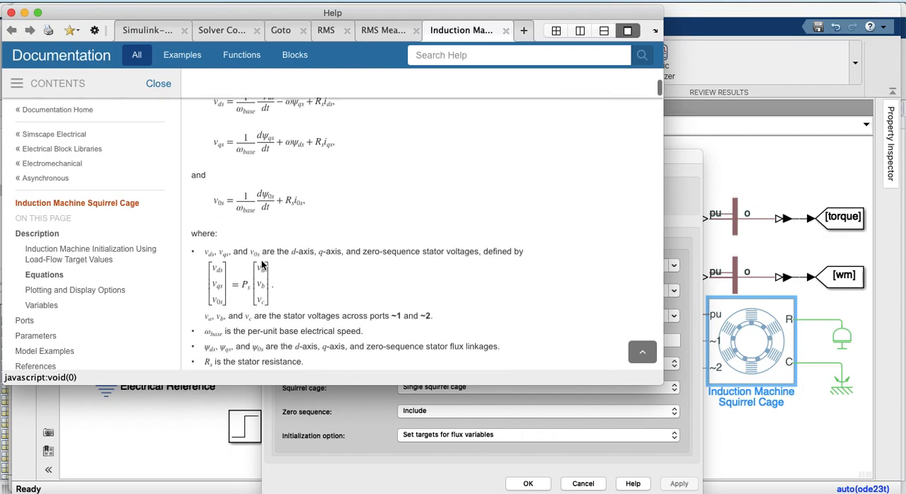
scroll(261, 260, down, 4)
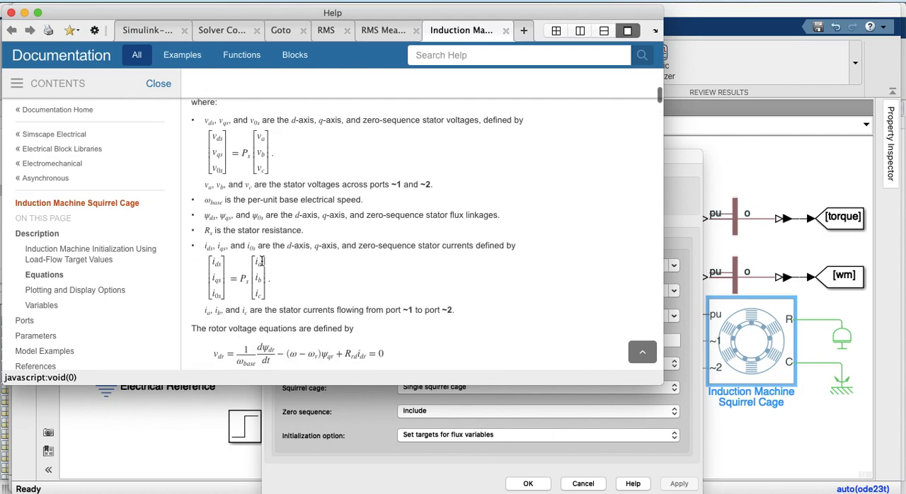
scroll(261, 261, down, 1)
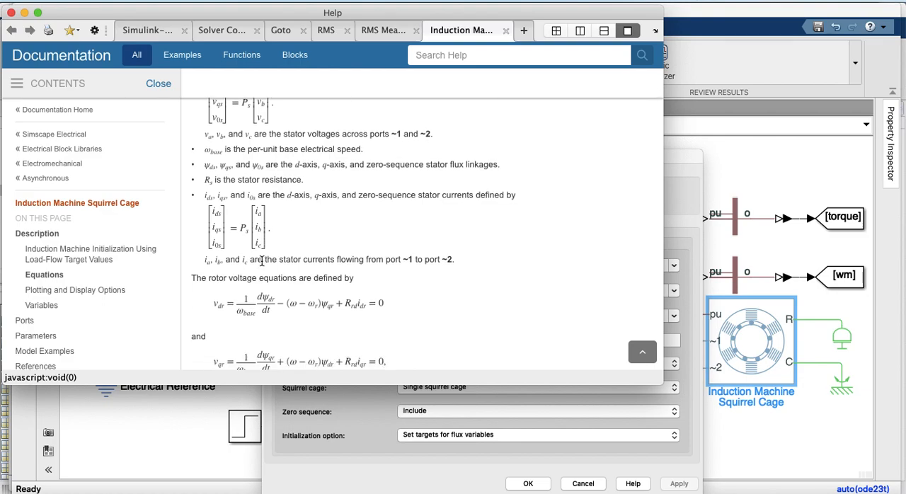
scroll(261, 260, down, 2)
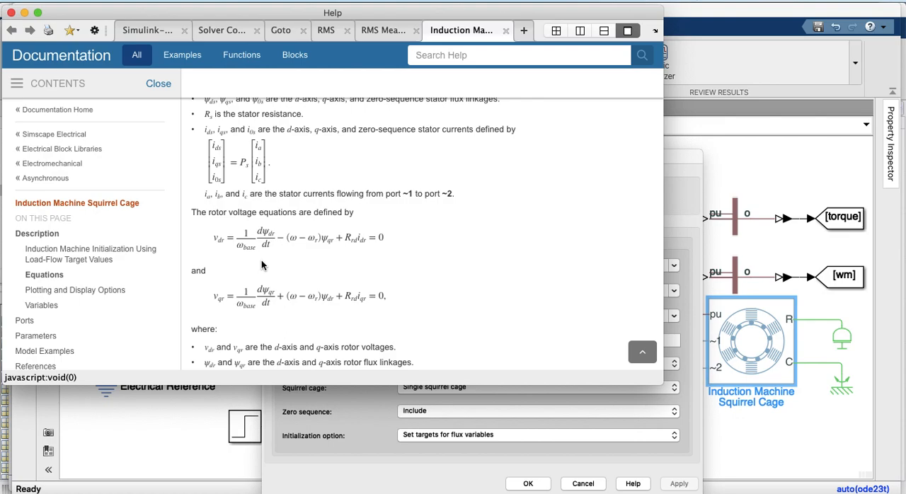
scroll(261, 264, up, 4)
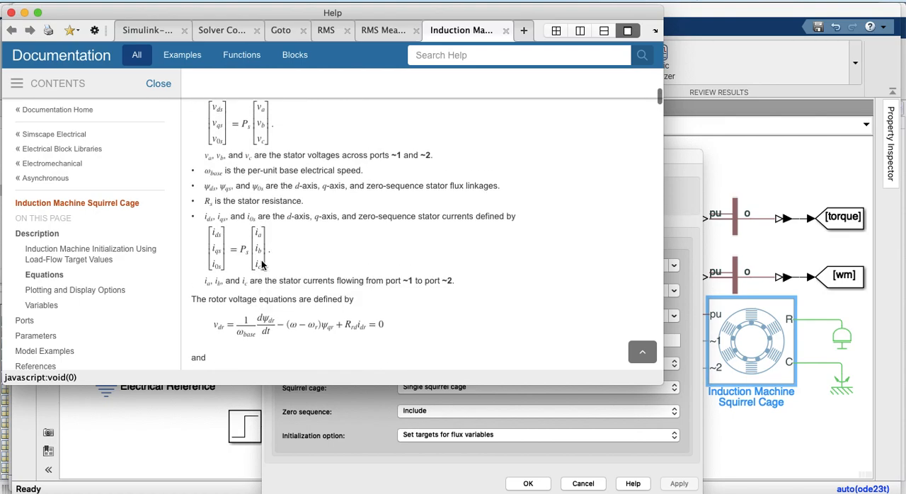
scroll(261, 261, up, 8)
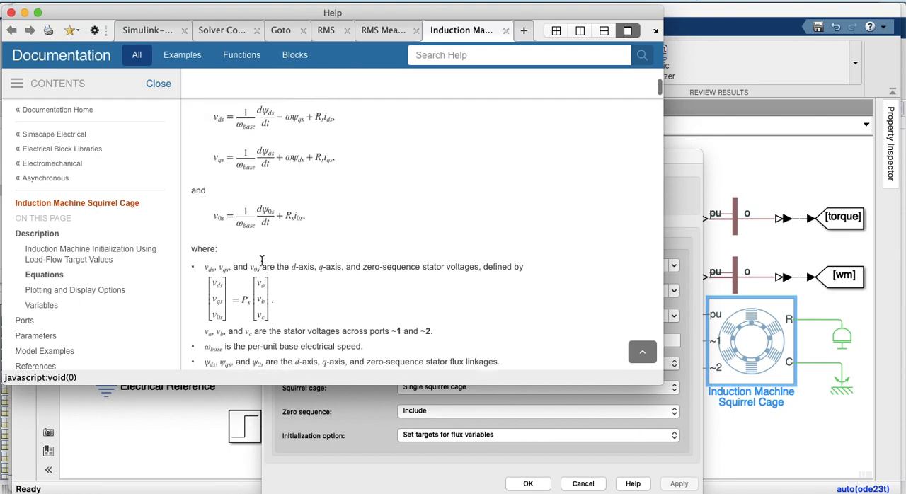
scroll(261, 264, up, 2)
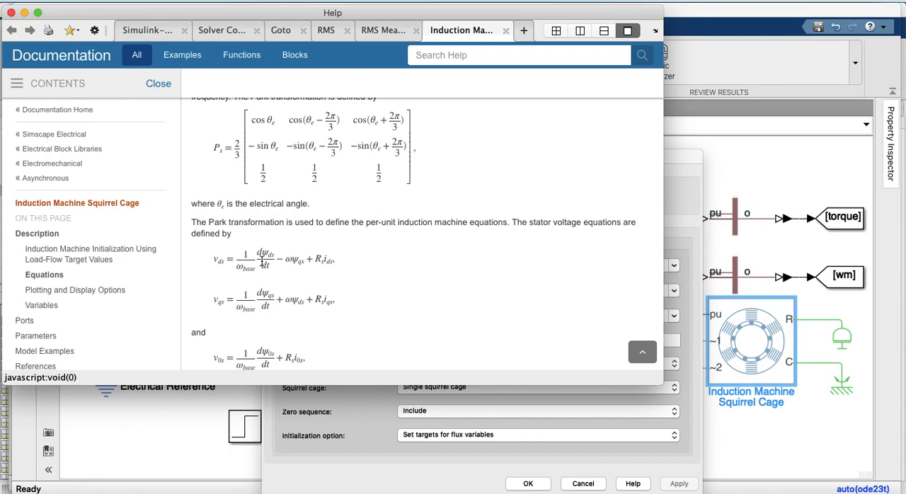
Examine the documentation on the machine's plotting and display options and on initial targets for its variables
scroll(261, 261, down, 8)
scroll(262, 261, down, 15)
scroll(261, 264, down, 10)
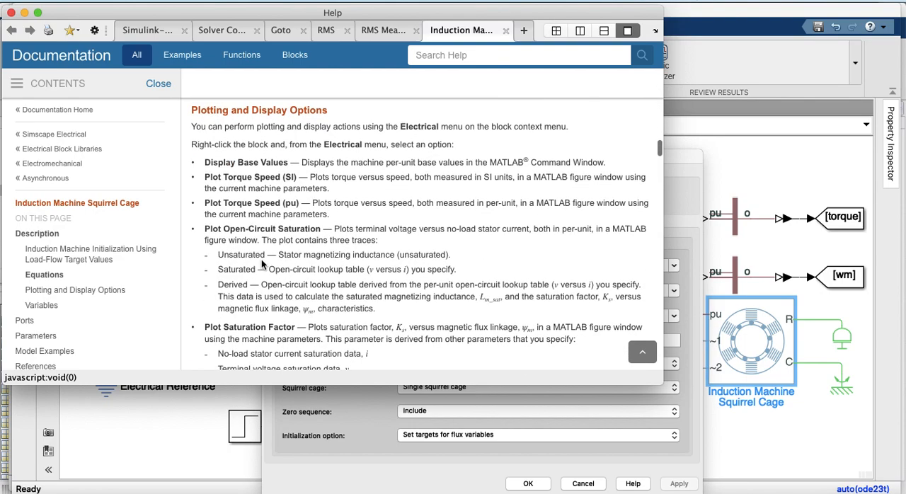
scroll(262, 259, down, 2)
scroll(261, 260, up, 2)
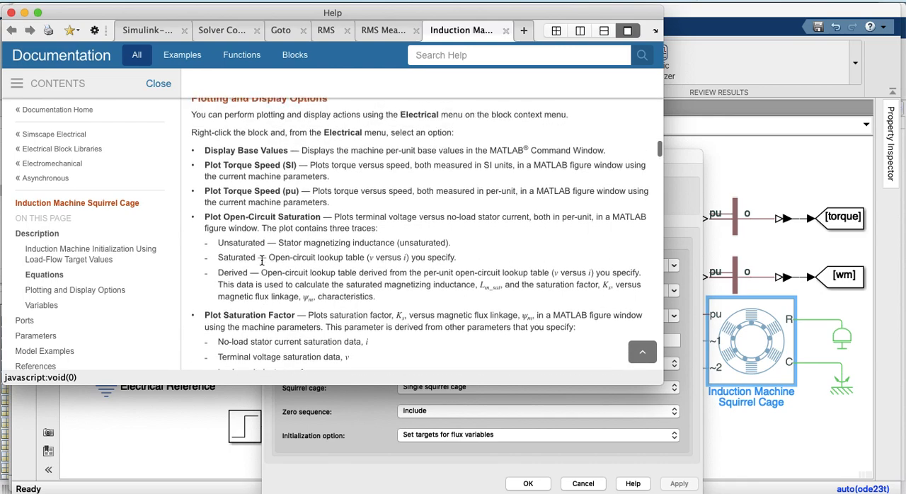
scroll(261, 260, up, 1)
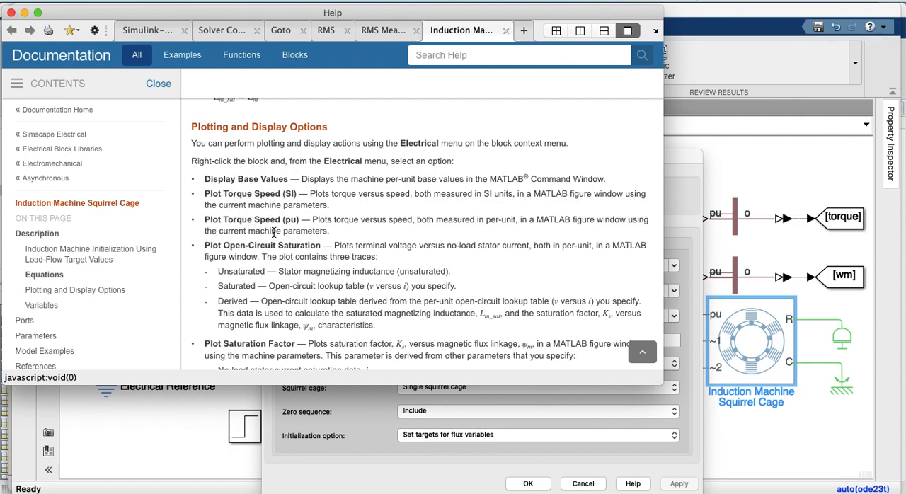
scroll(248, 252, down, 2)
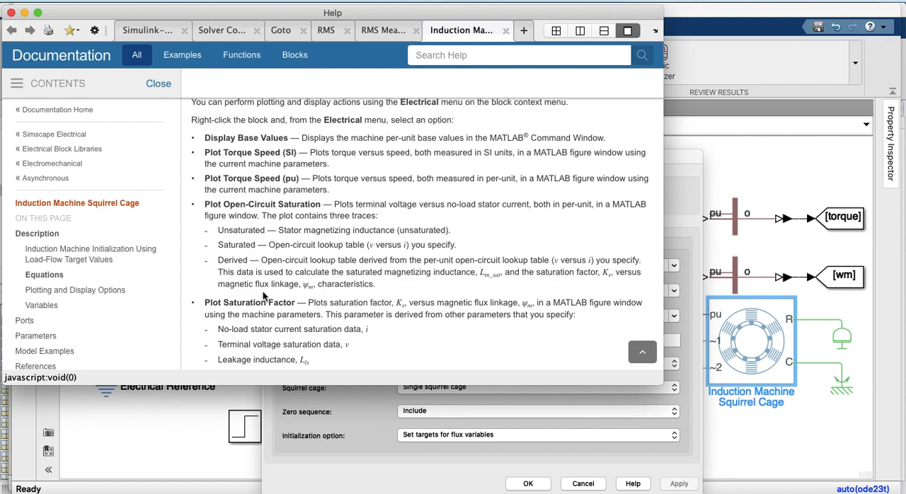
scroll(264, 296, down, 5)
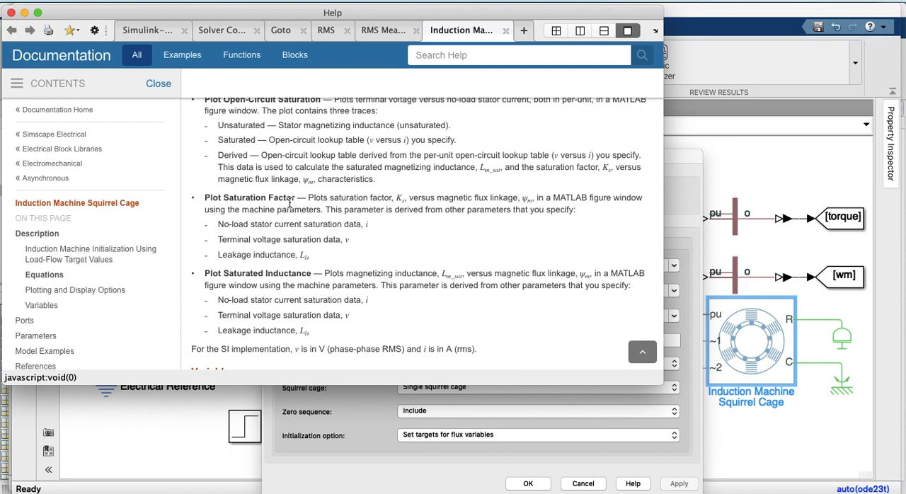
scroll(290, 275, down, 8)
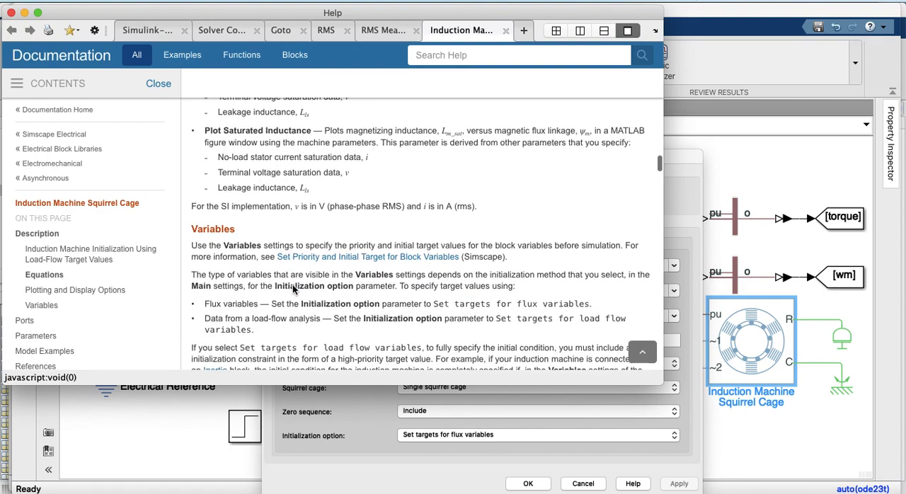
Review the documented ports of the machine: pu measurements, rotor R, case C and stator connections ~1 and ~2
scroll(292, 284, down, 15)
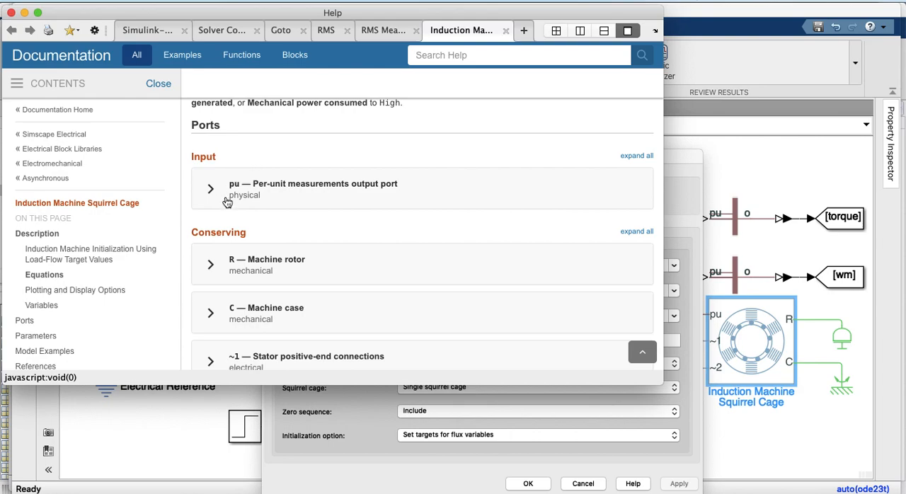
scroll(237, 271, down, 1)
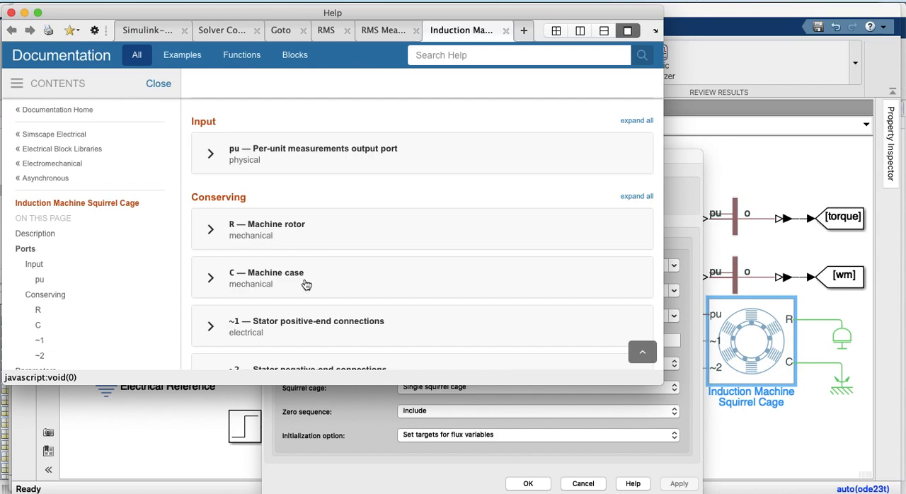
scroll(255, 271, down, 3)
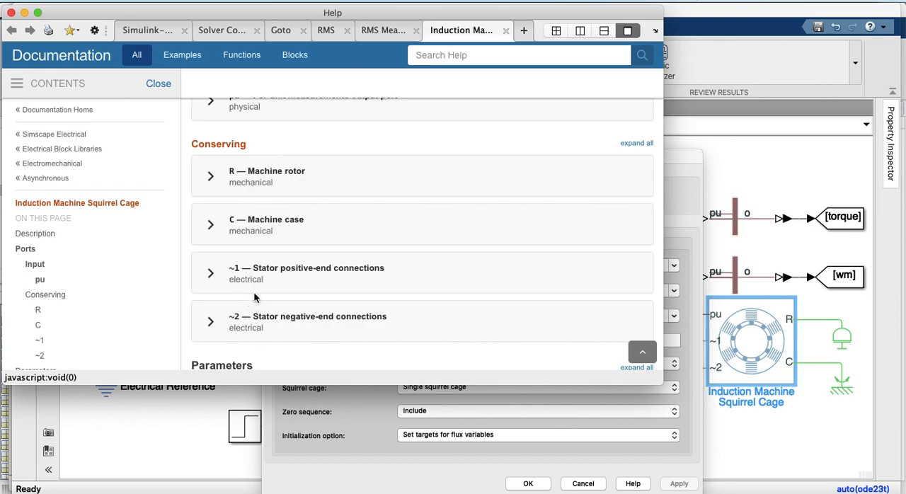
scroll(249, 323, down, 6)
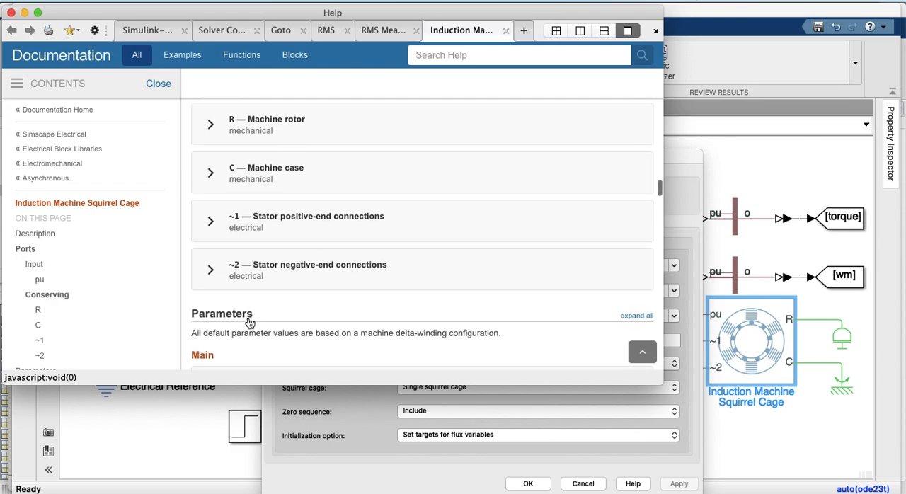
Review the documented Main parameters and expand the Zero sequence entry to read its Include and Exclude options
scroll(249, 323, down, 4)
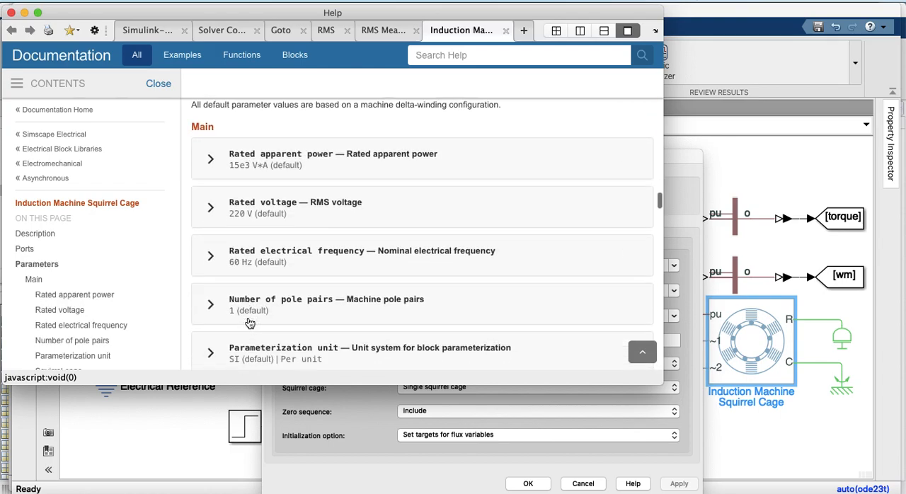
scroll(248, 322, down, 4)
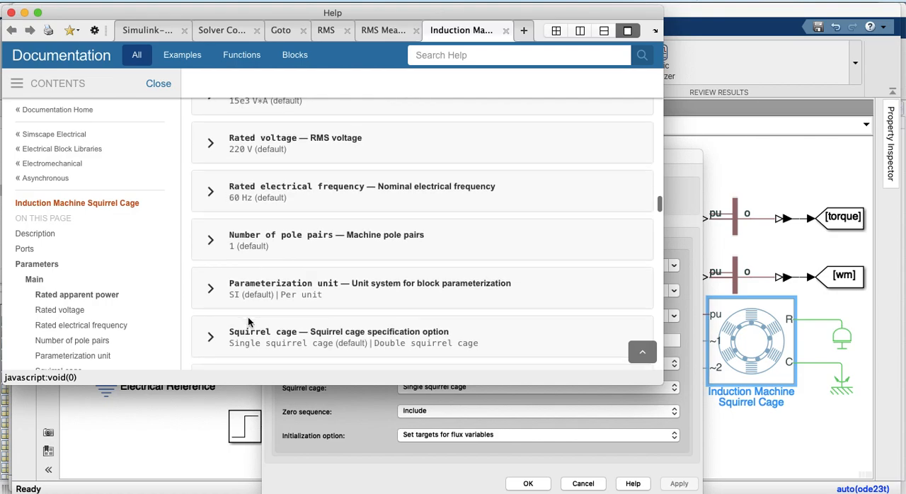
scroll(247, 323, down, 2)
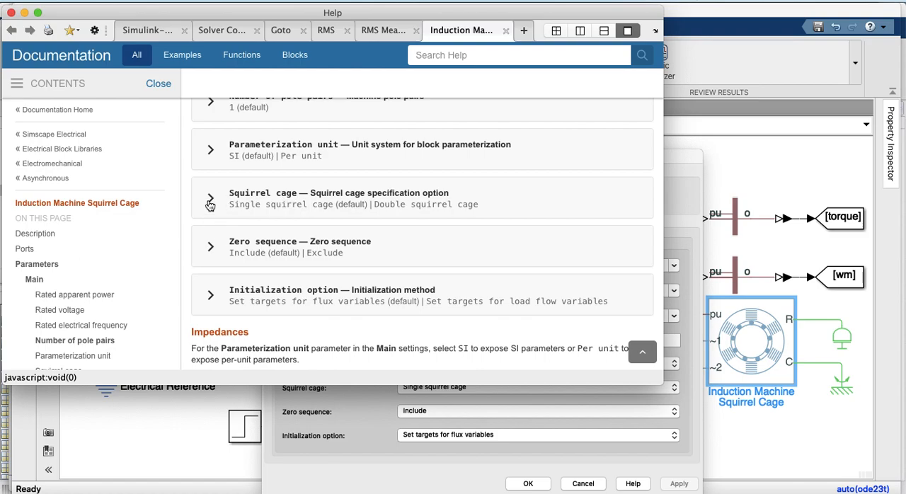
click(211, 249)
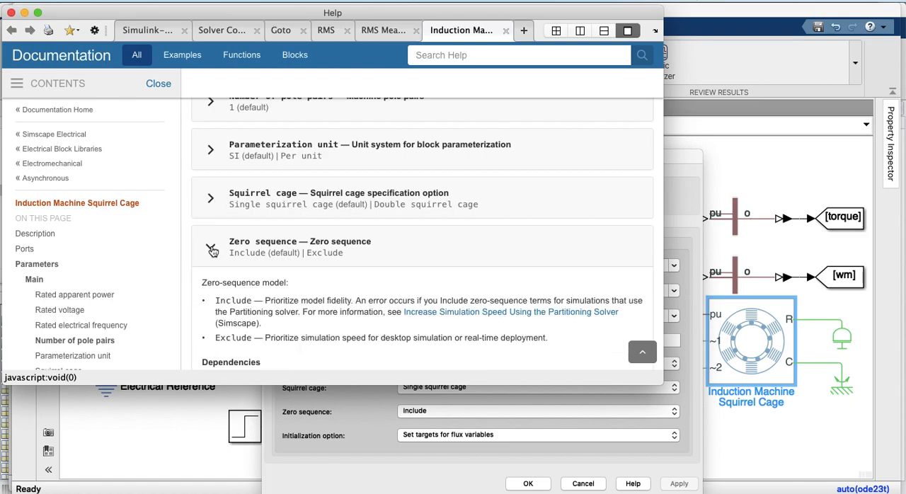
scroll(212, 250, down, 5)
Return to the induction machine's parameters and check the initialization options, keeping Set targets for flux variables
scroll(211, 248, up, 20)
scroll(211, 248, up, 15)
scroll(211, 248, up, 10)
scroll(211, 248, up, 10)
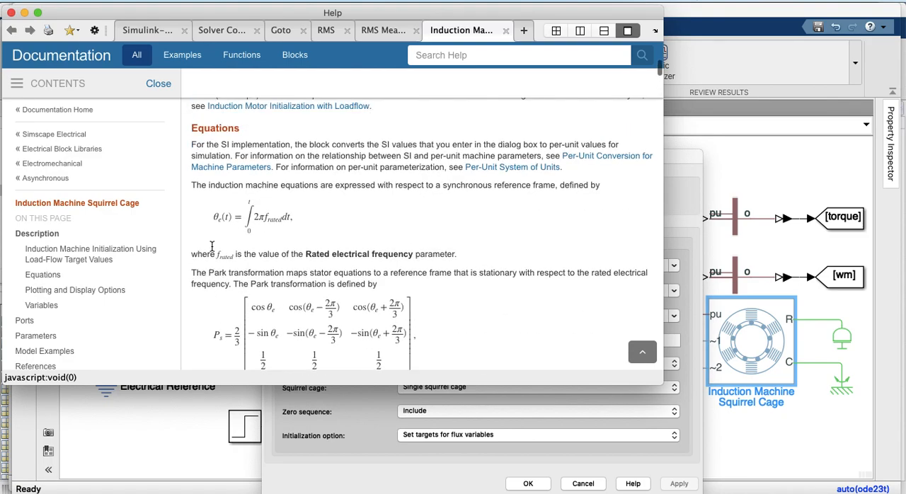
scroll(211, 246, up, 10)
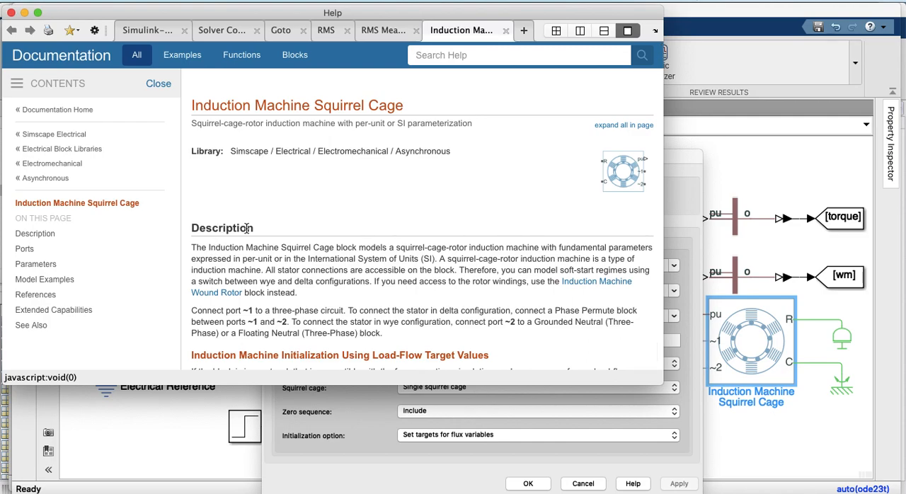
click(436, 453)
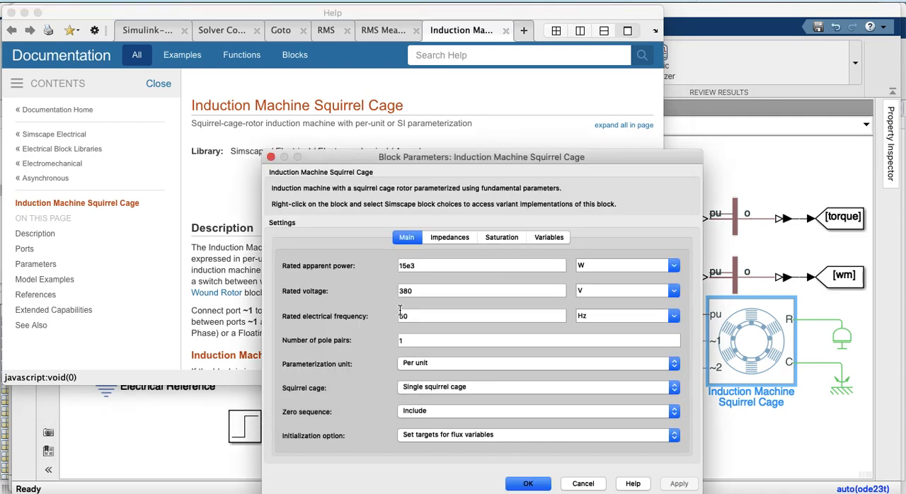
click(450, 434)
click(451, 437)
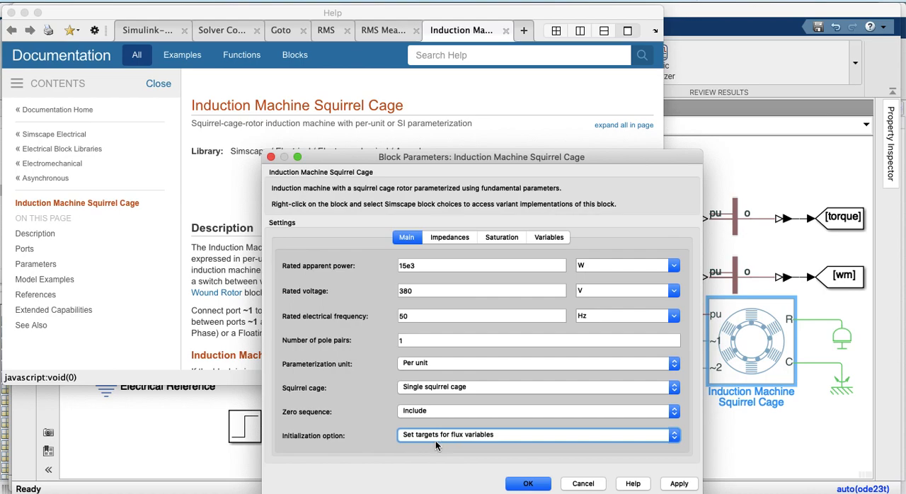
click(446, 436)
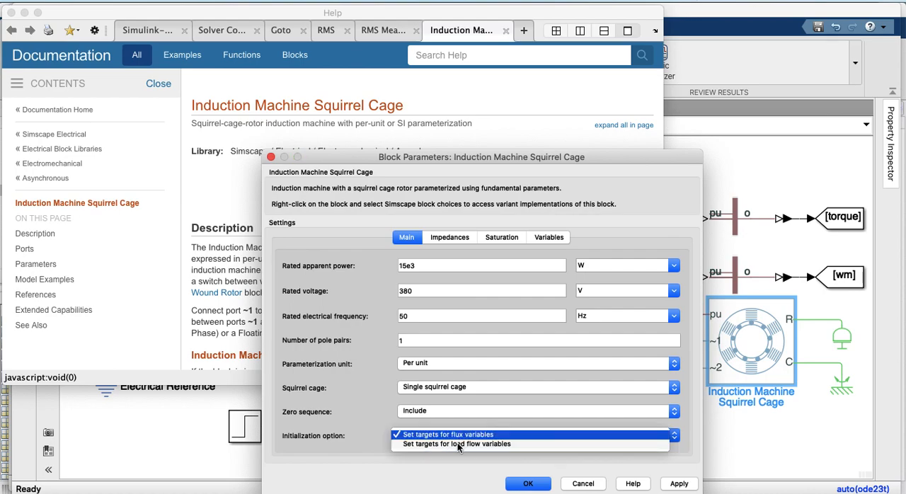
click(460, 436)
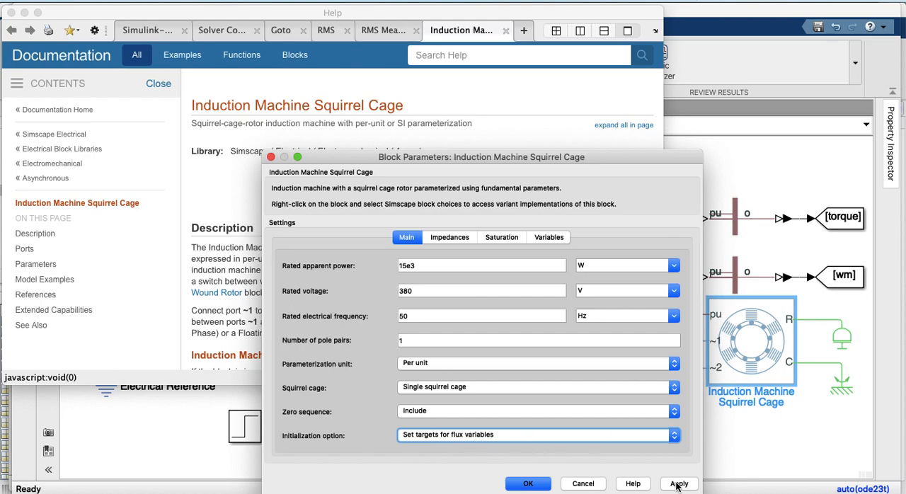
Check the induction machine's per-unit impedance parameters, confirm its settings and return to the arr_directo diagram
click(441, 240)
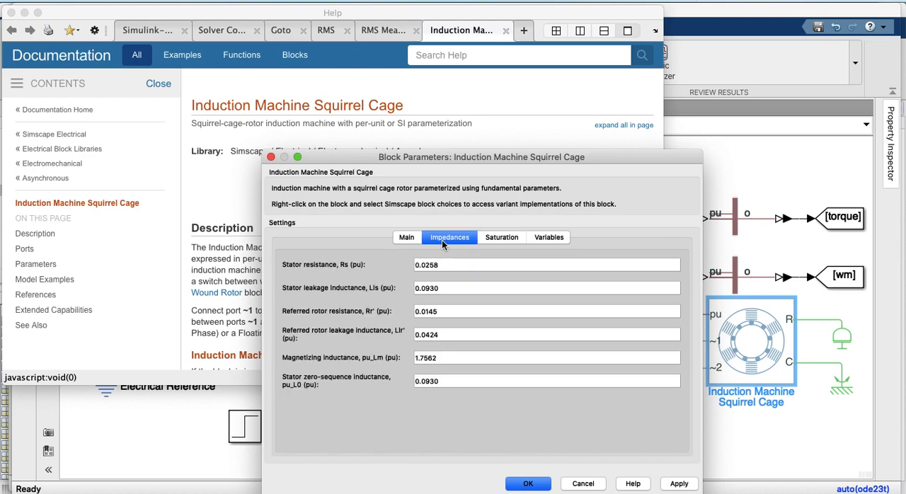
click(679, 483)
click(527, 484)
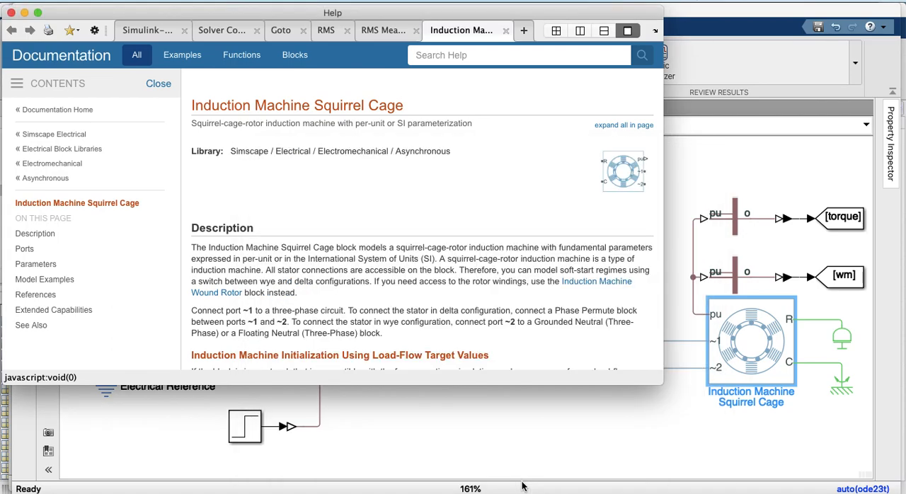
click(560, 438)
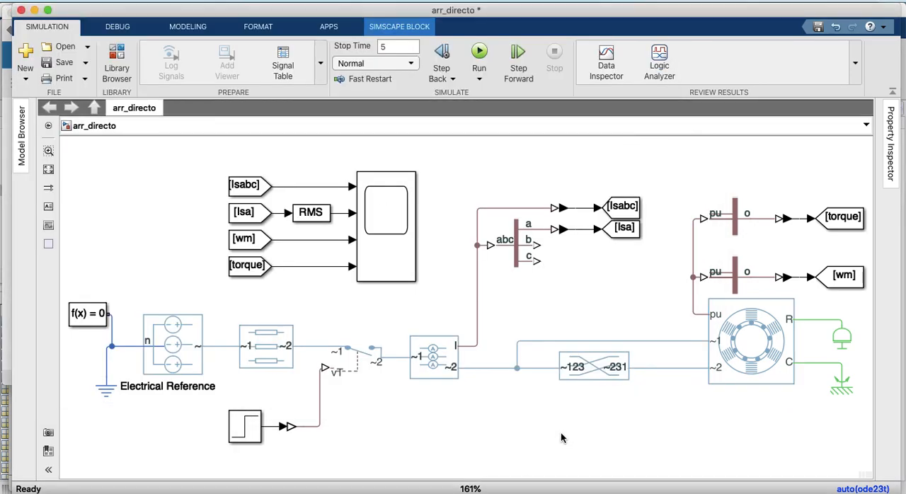
Review the three-phase RLC block's component structure options and resistance, keeping structure R, and confirm the parameters
click(427, 352)
click(358, 353)
click(316, 333)
click(263, 346)
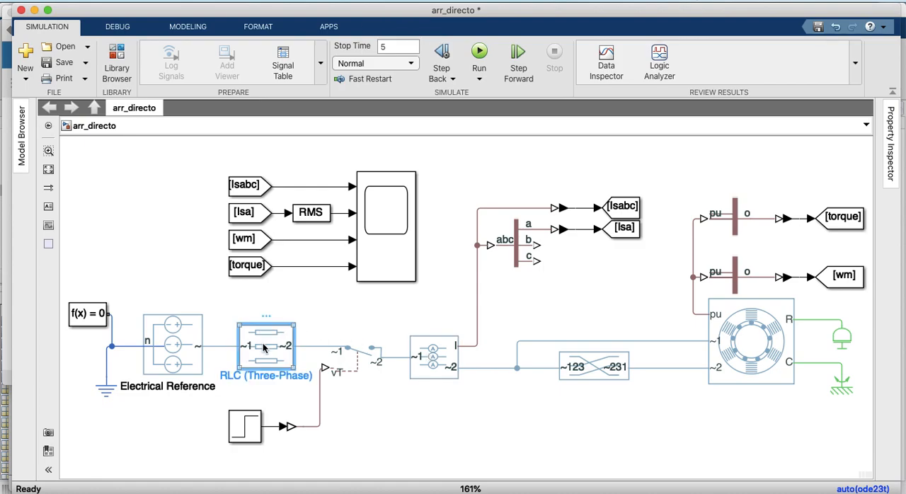
double_click(264, 346)
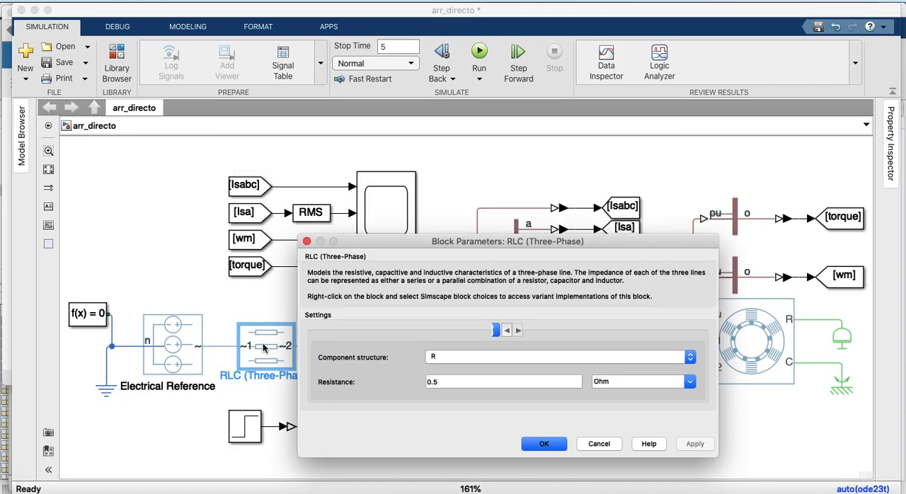
click(455, 357)
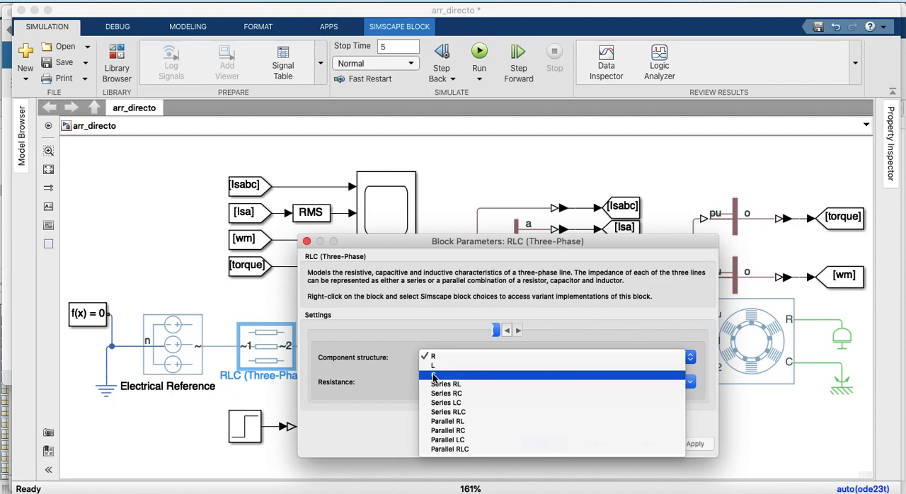
key(Escape)
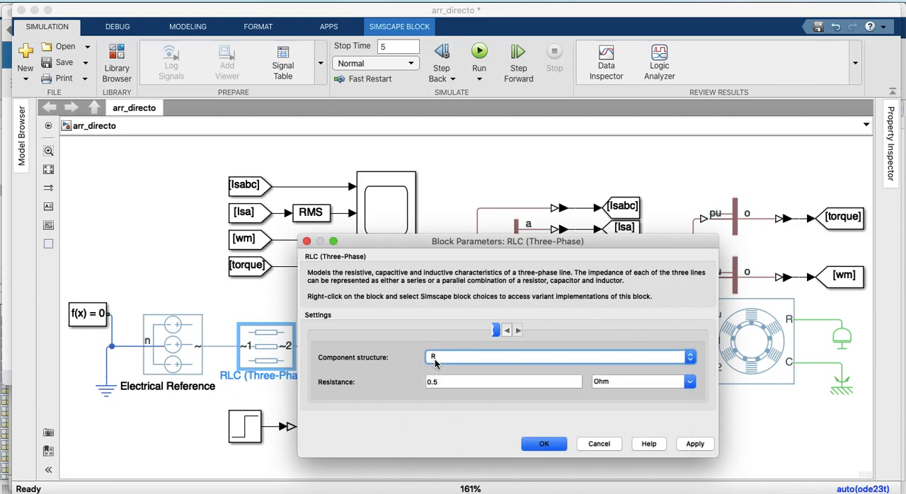
click(442, 383)
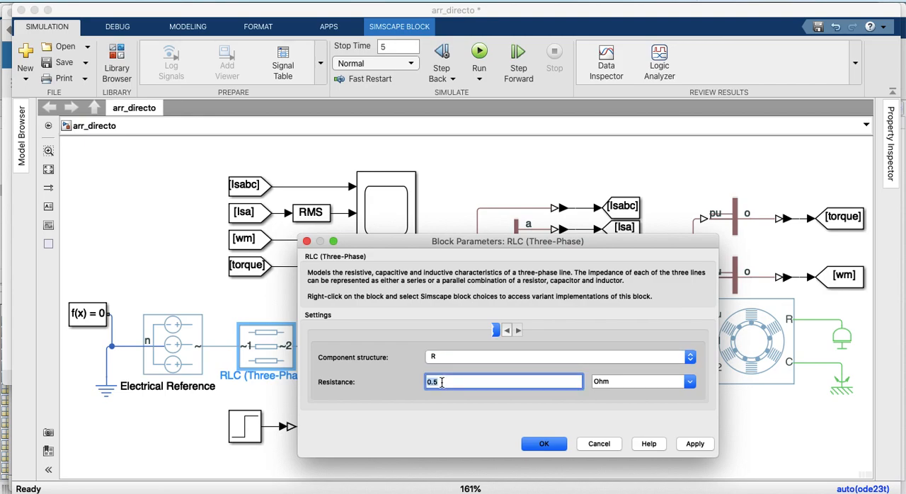
click(693, 445)
click(543, 443)
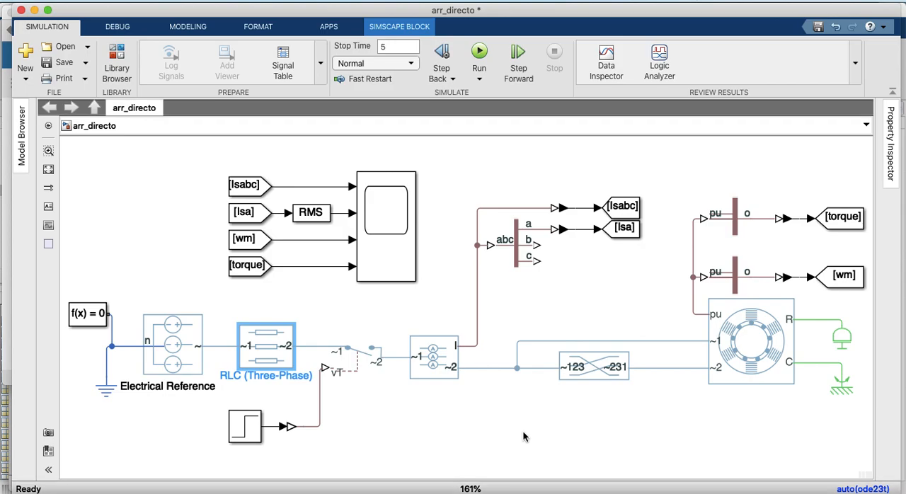
Shrink the three-phase RLC block and move the Electrical Reference block down and to the left, clear of the voltage source
drag(294, 368, 278, 360)
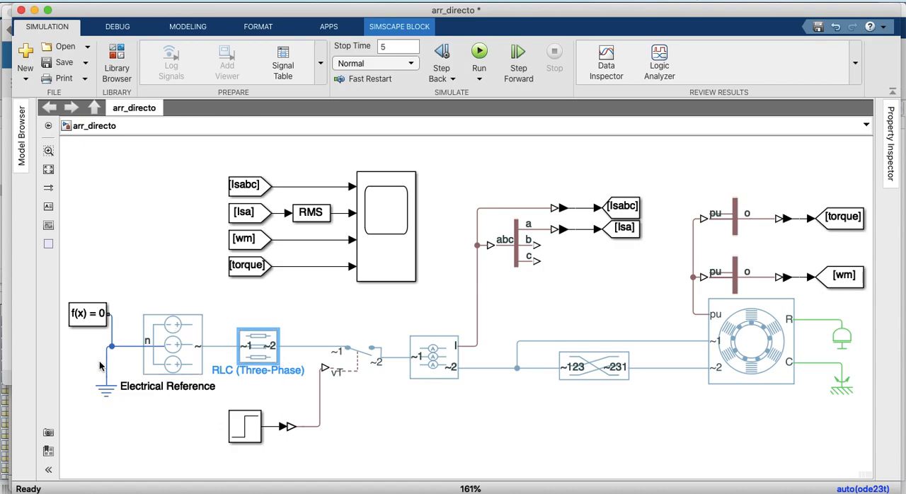
click(106, 394)
drag(107, 394, 106, 432)
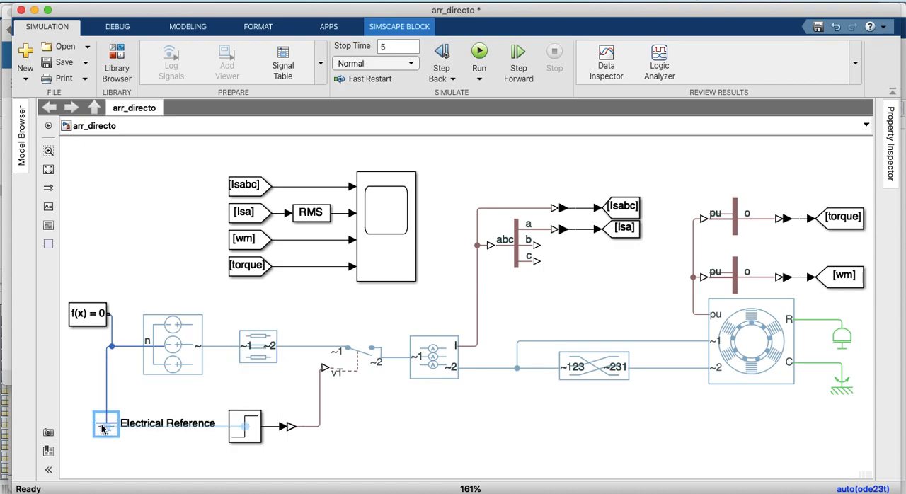
mouse_move(85, 380)
mouse_down()
mouse_move(90, 369)
mouse_move(83, 390)
mouse_up()
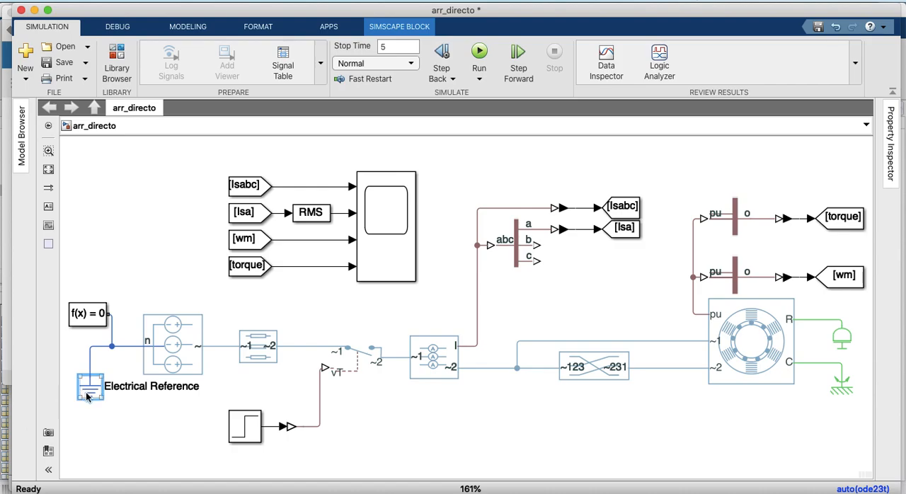
drag(83, 400, 87, 410)
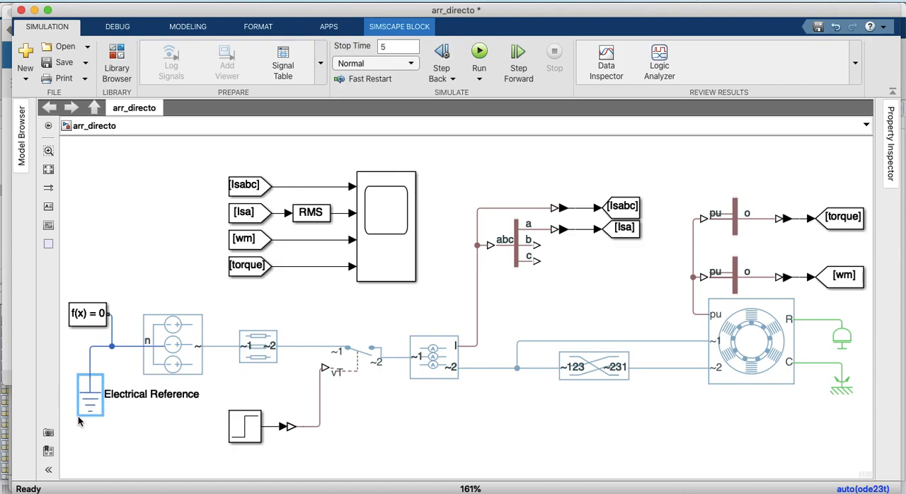
click(78, 416)
click(90, 400)
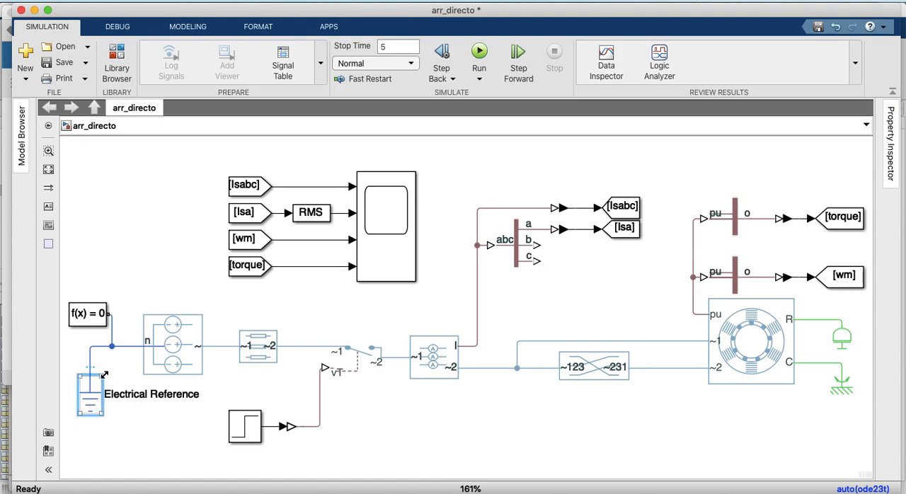
drag(104, 374, 97, 415)
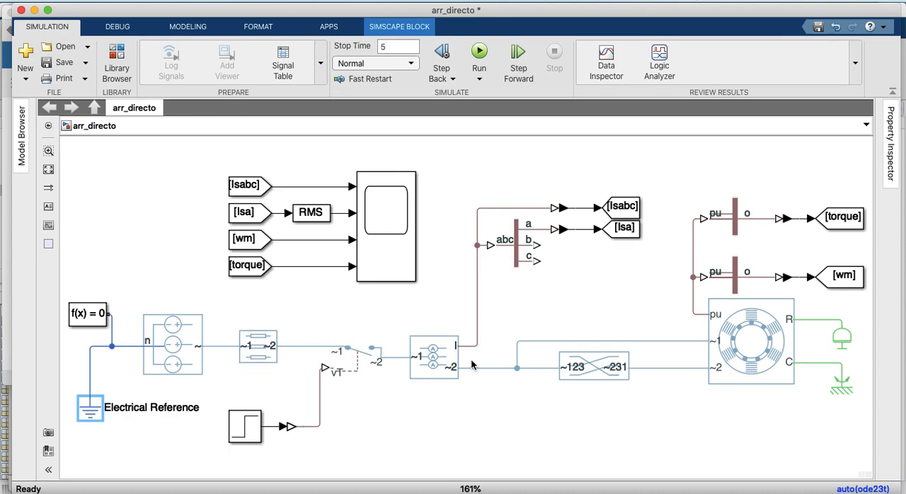
Review the three-phase SPST switch's closed resistance, open conductance and threshold, and close its parameters without changes
click(363, 348)
double_click(363, 349)
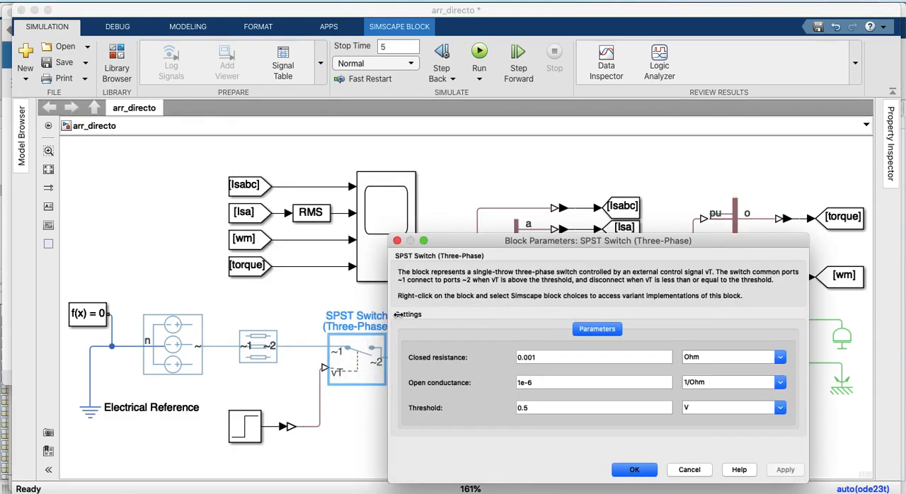
drag(488, 243, 538, 188)
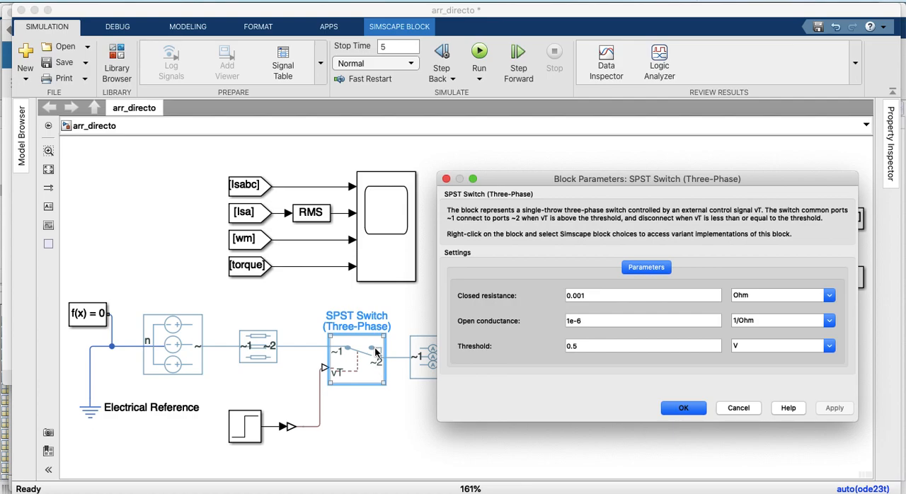
click(580, 296)
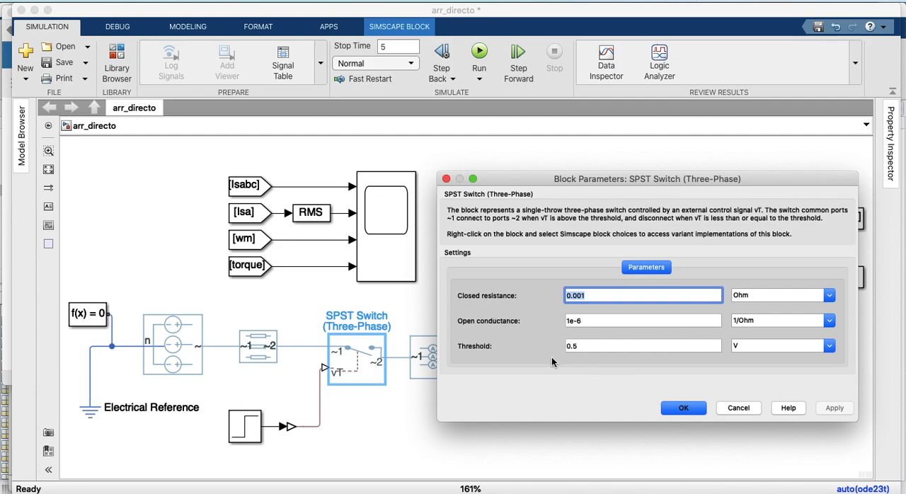
click(733, 409)
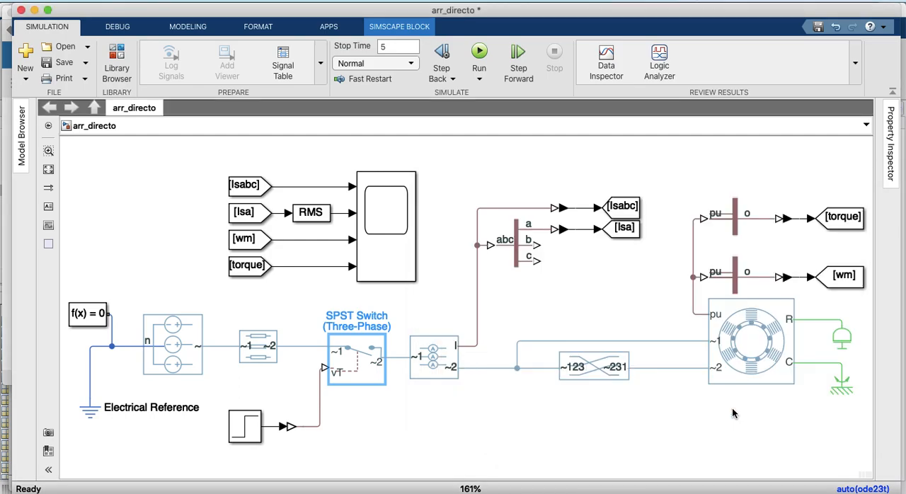
Open the three-phase current sensor's parameters, read its description and close them
click(425, 356)
double_click(426, 359)
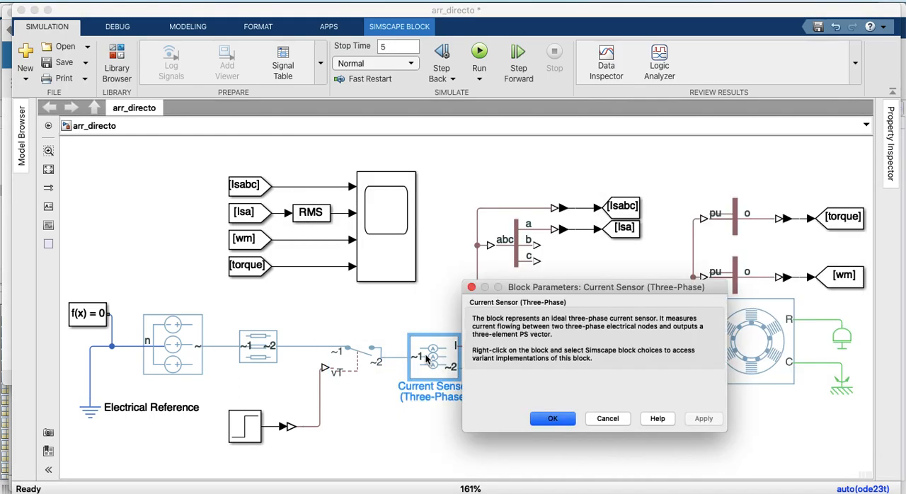
click(546, 421)
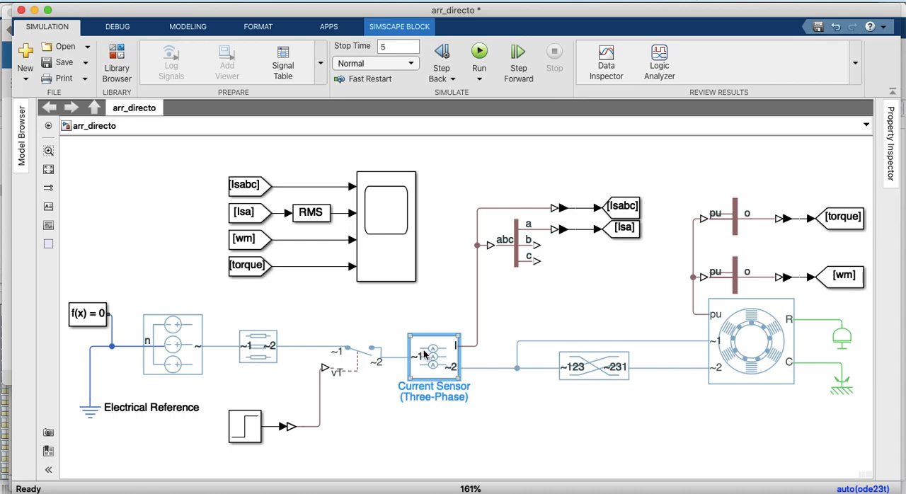
Trace the measured current through the Three Element Demux and the PS-Simulink converter to the Isabc Goto block
click(518, 246)
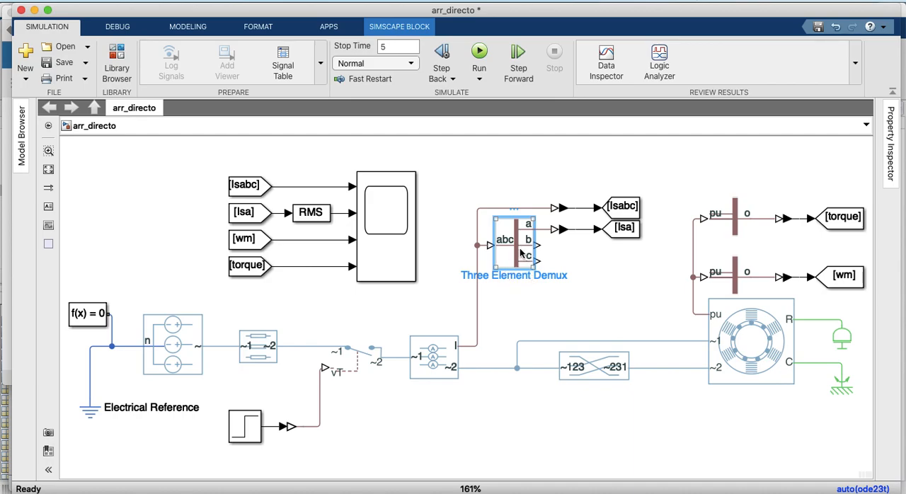
mouse_move(520, 253)
mouse_down()
mouse_move(522, 279)
mouse_move(521, 256)
mouse_up()
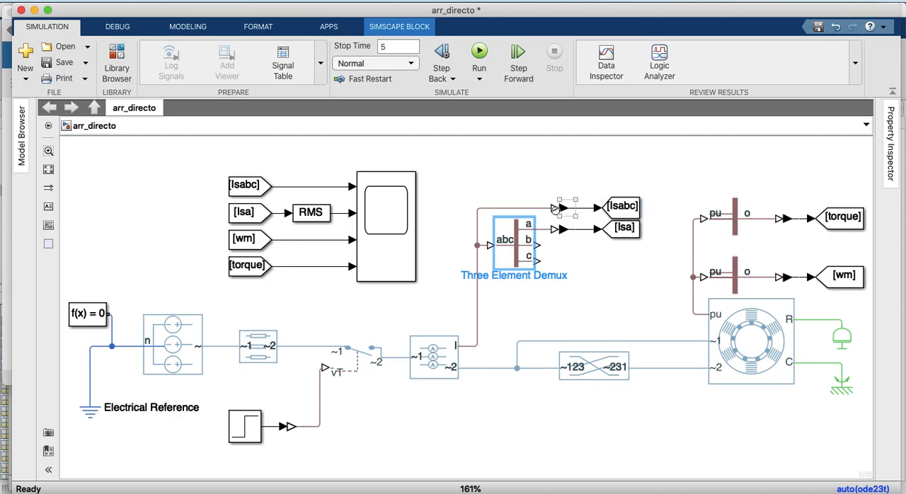
click(557, 215)
click(559, 210)
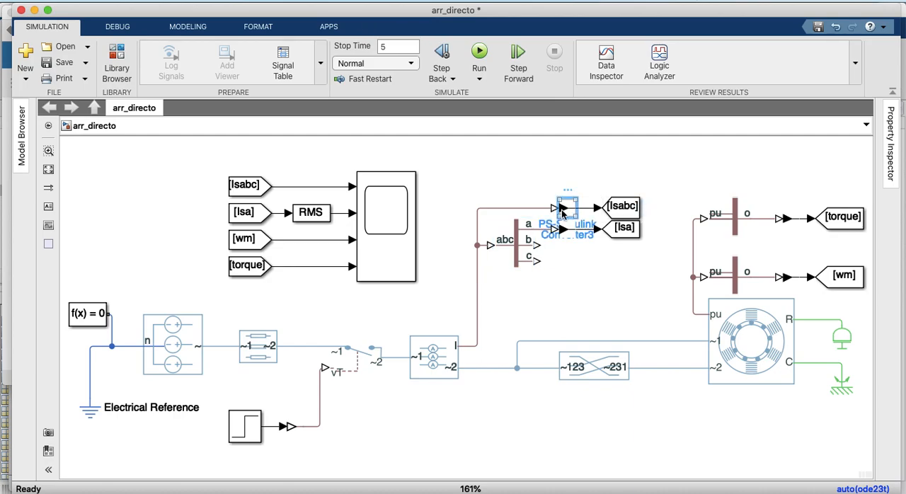
click(621, 206)
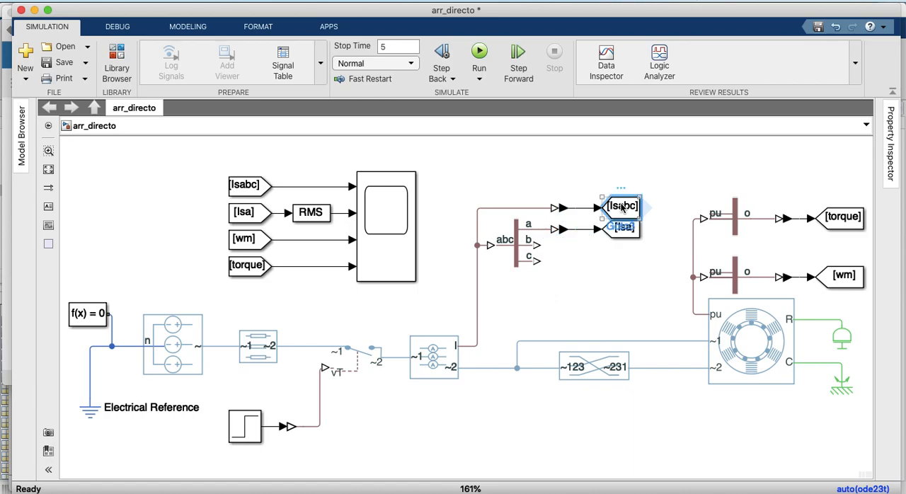
click(559, 281)
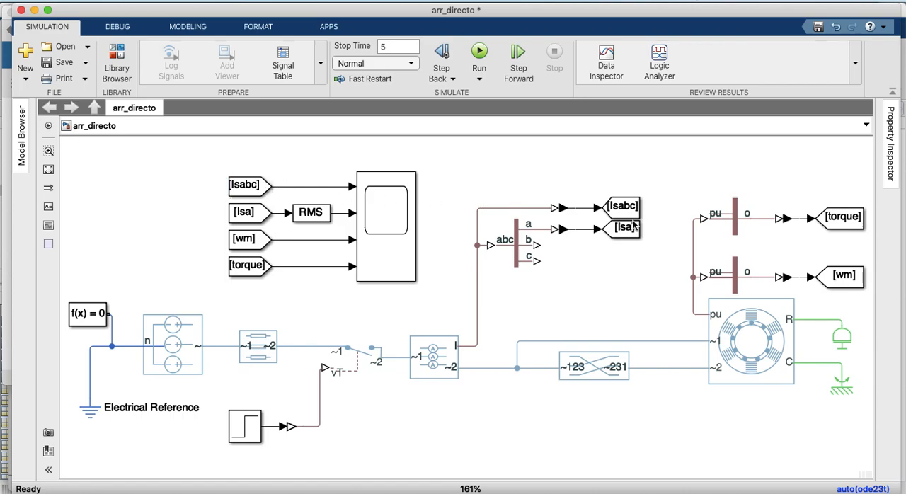
Check the scope's current inputs, and read the Three Element Demux's block description
click(368, 214)
click(328, 163)
click(389, 204)
click(515, 254)
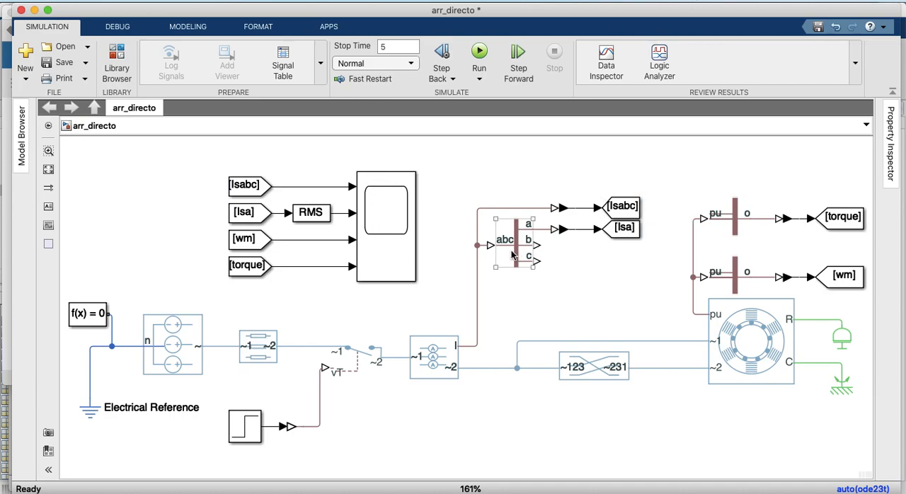
double_click(514, 255)
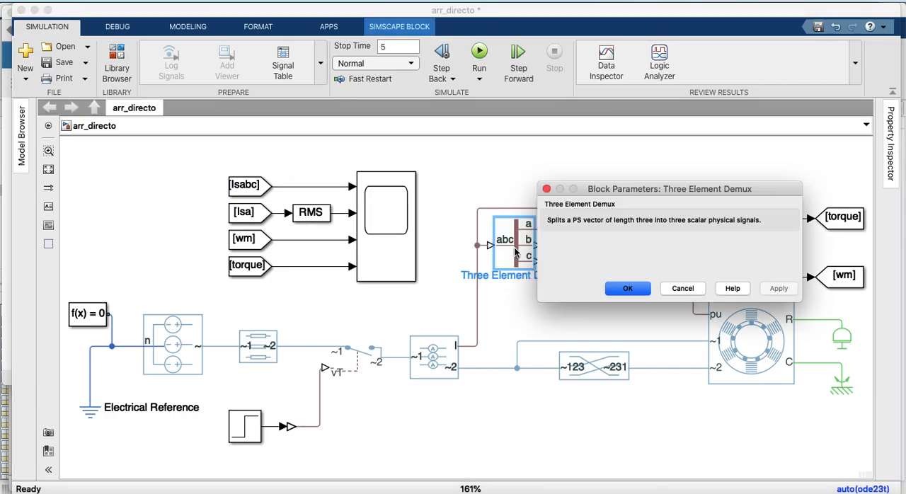
click(620, 290)
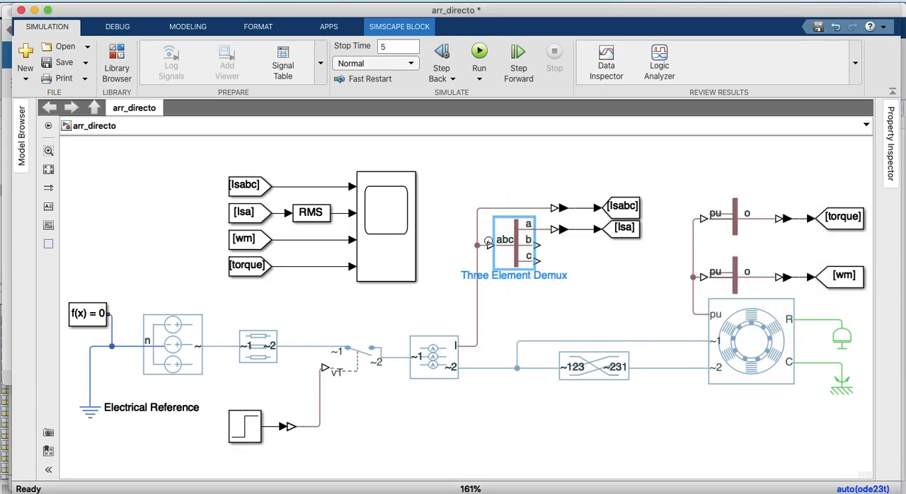
Review the output options of the measurement block feeding the torque Goto, keeping Electrical torque selected
click(741, 219)
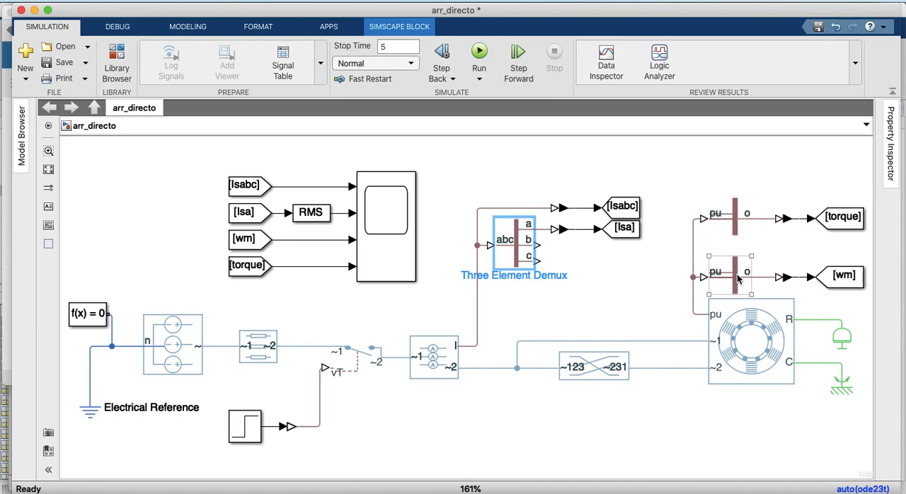
click(728, 221)
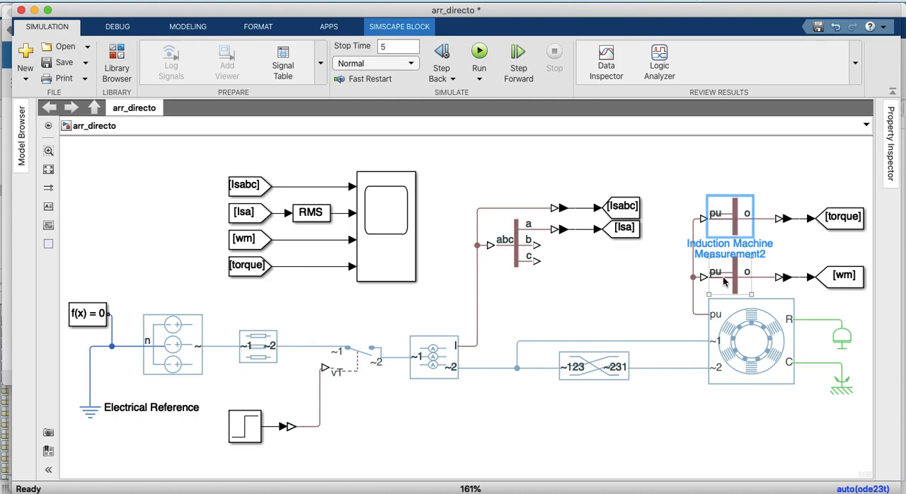
click(584, 284)
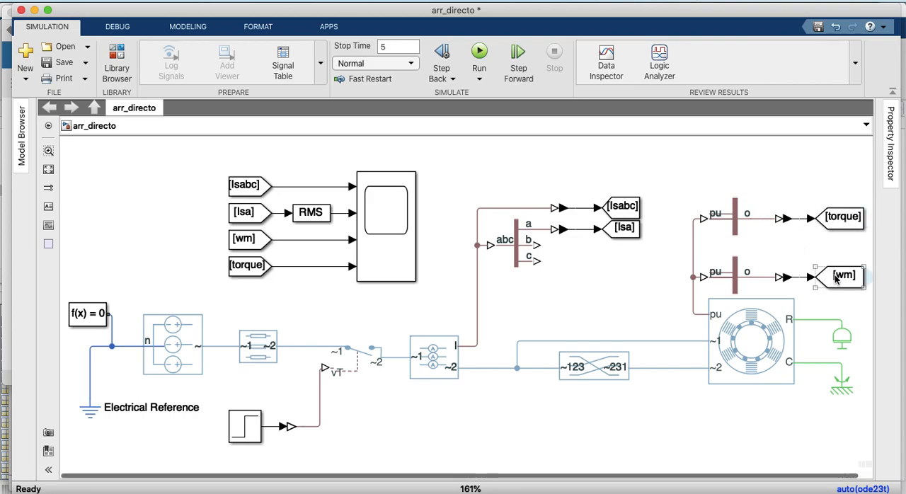
click(734, 224)
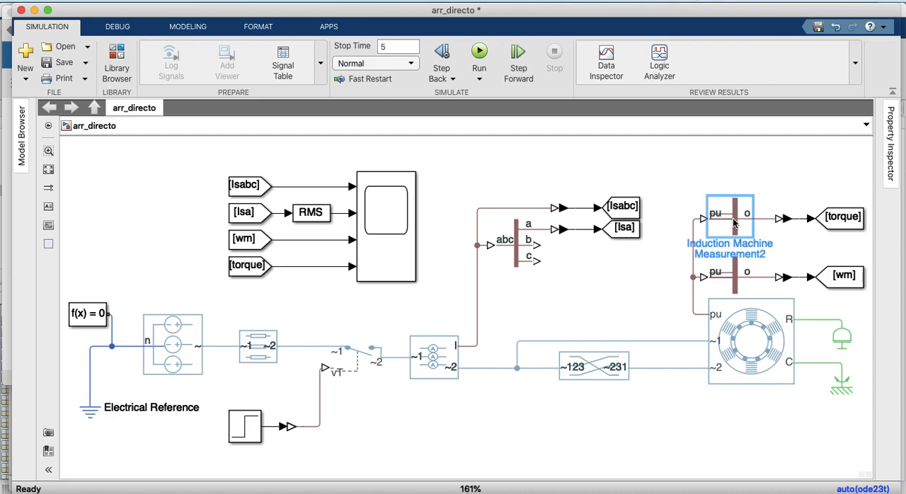
double_click(734, 223)
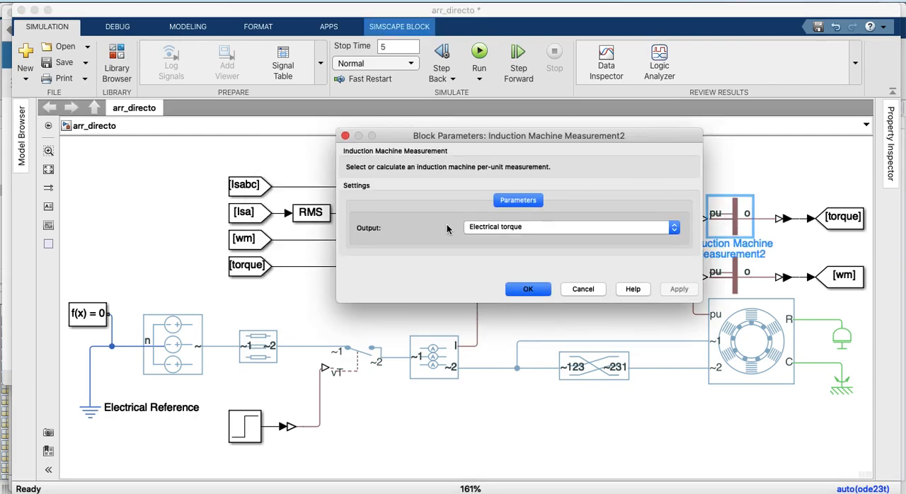
click(525, 227)
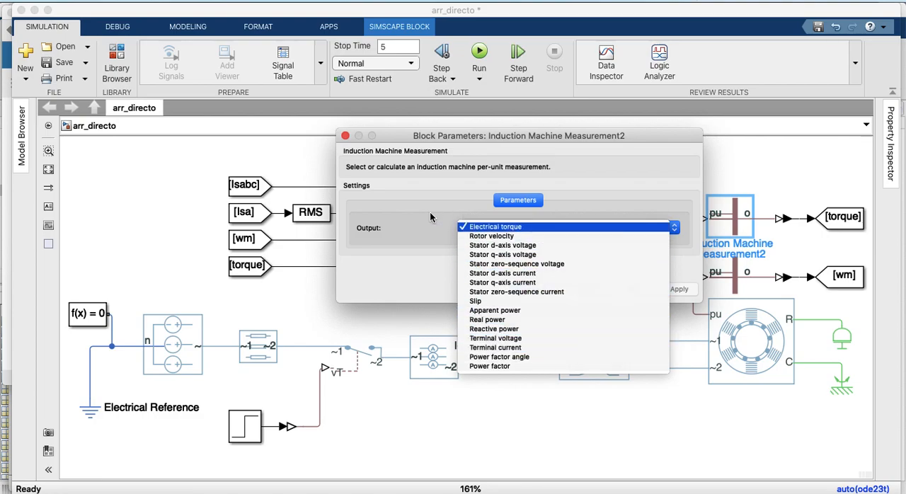
click(411, 233)
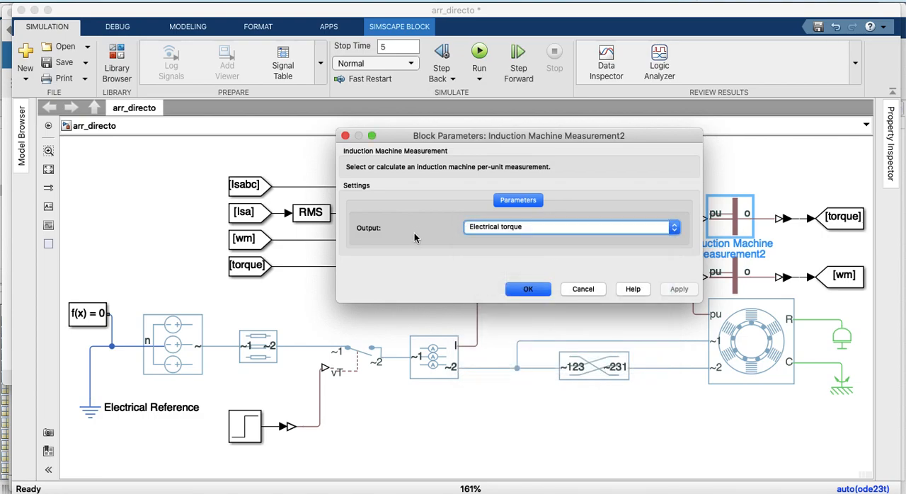
click(529, 290)
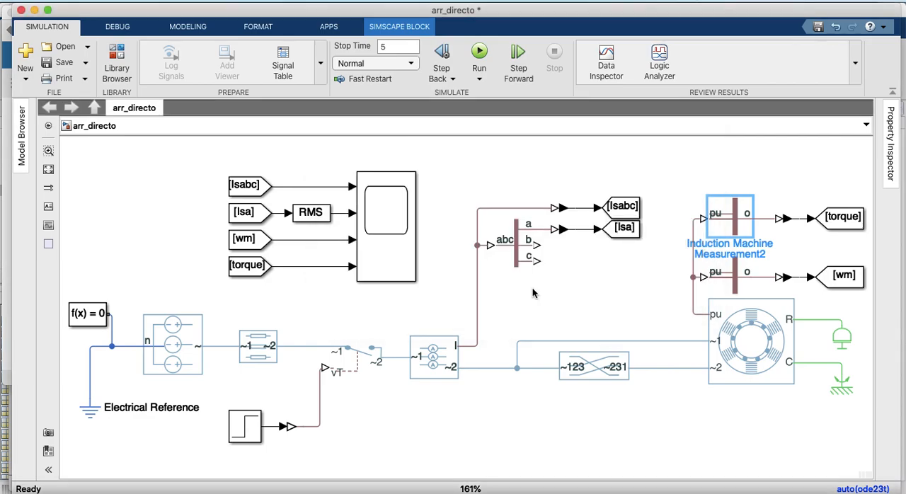
Check the speed measurement block's output selection and the wm Goto tag with its matching From block at the scope
double_click(738, 279)
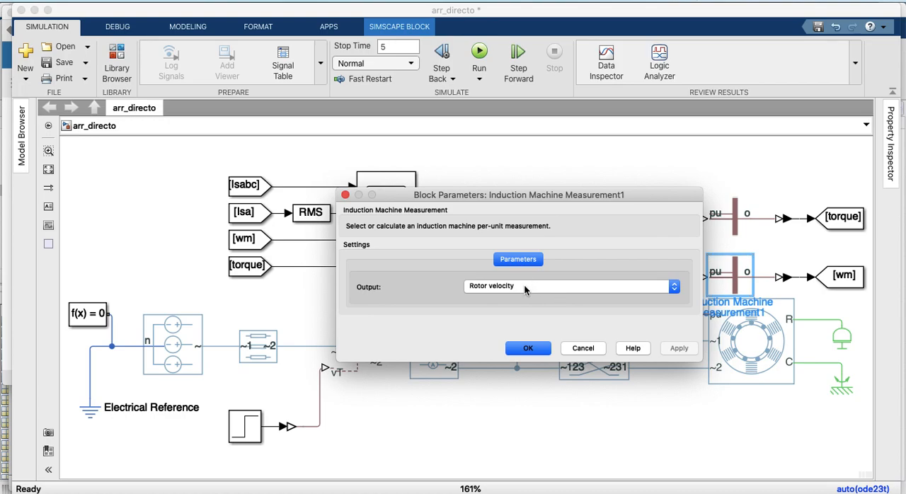
click(525, 347)
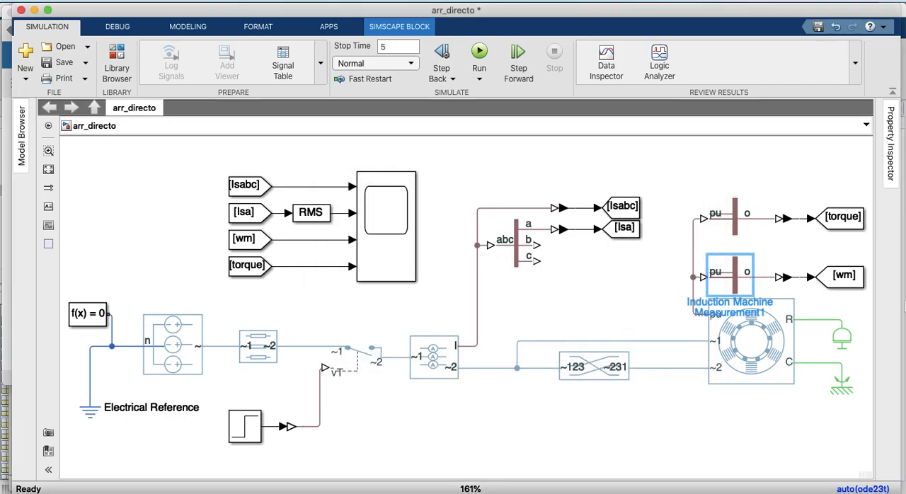
double_click(846, 279)
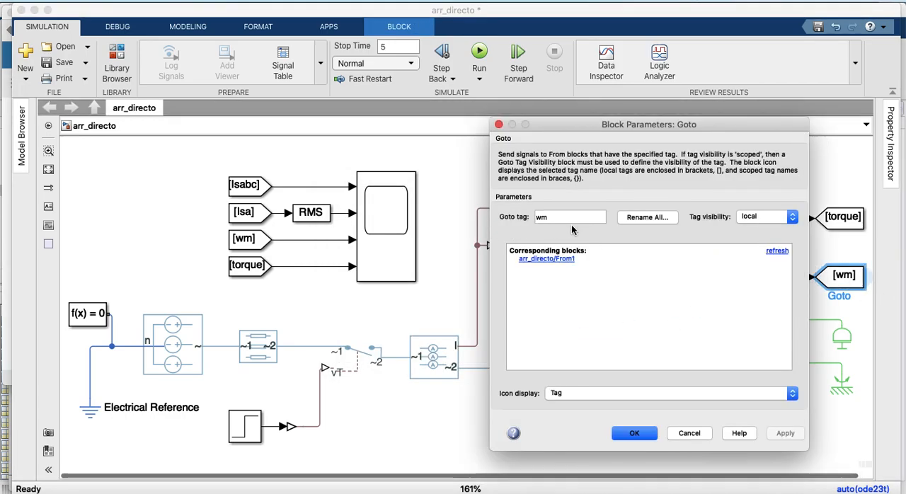
click(630, 432)
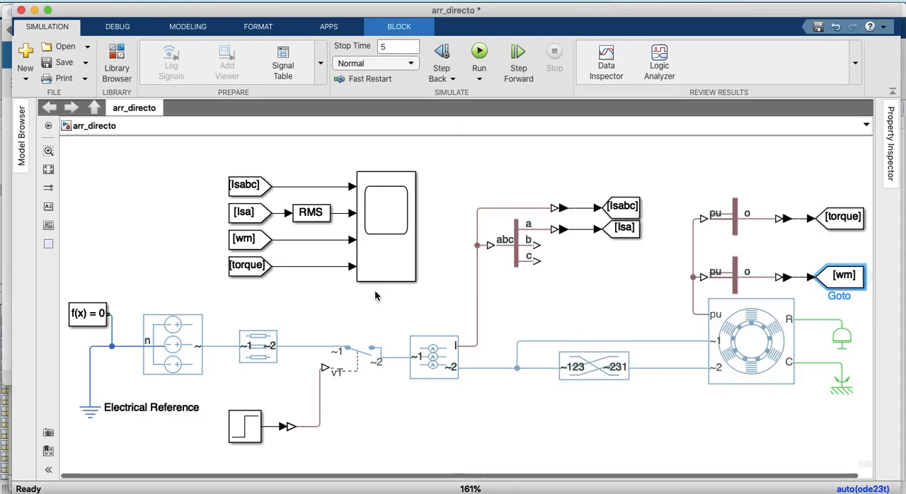
click(258, 240)
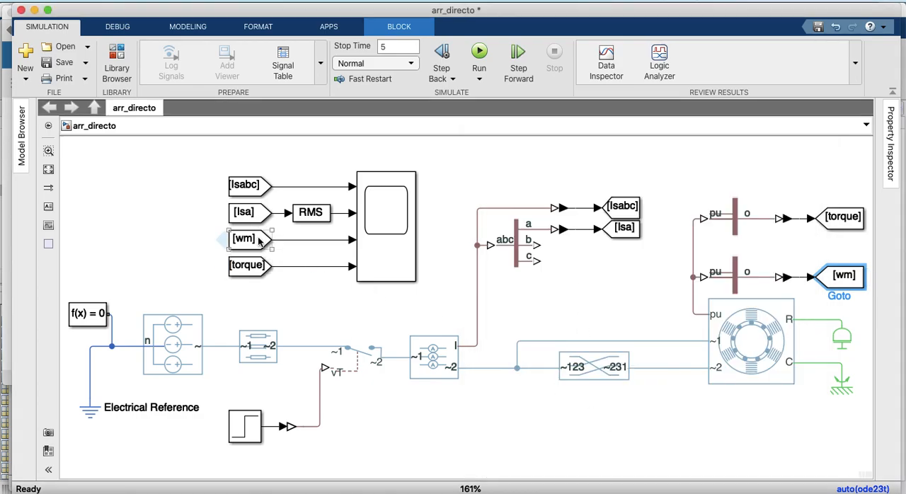
Label the signal from the Isabc From block to the scope "Stator Currents, A"
click(296, 188)
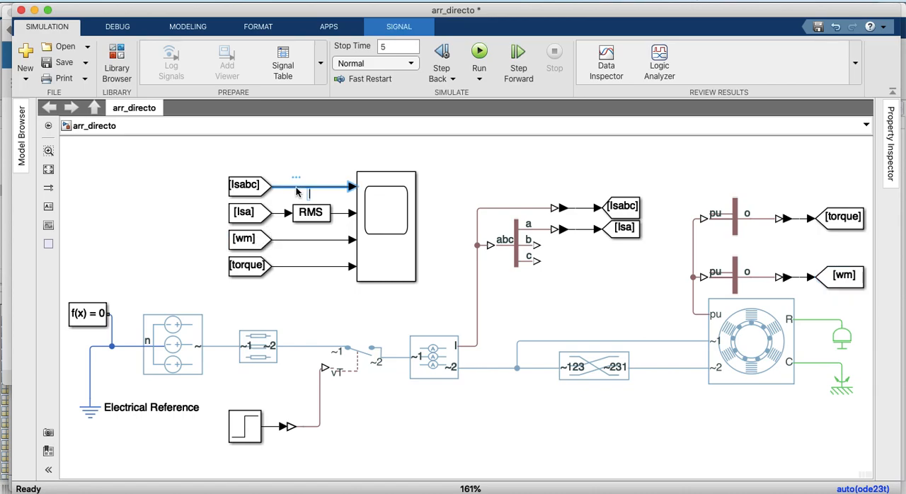
text(Stato)
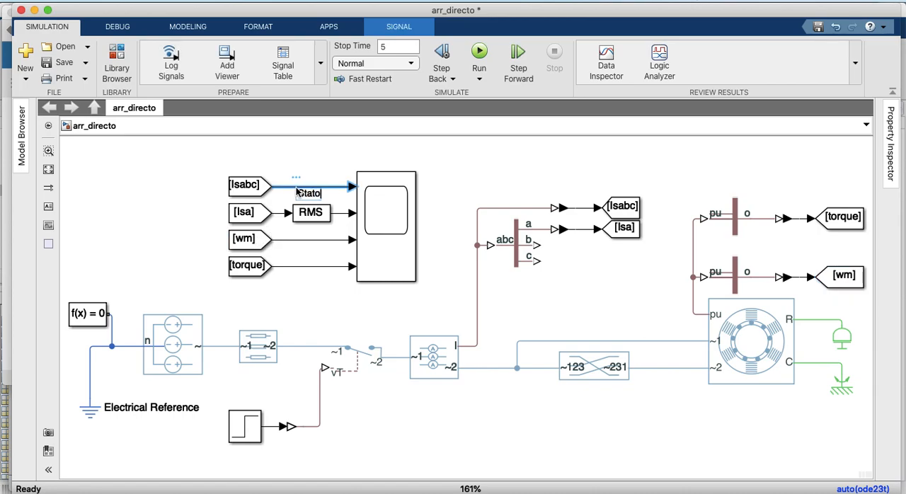
text(r Currents, A)
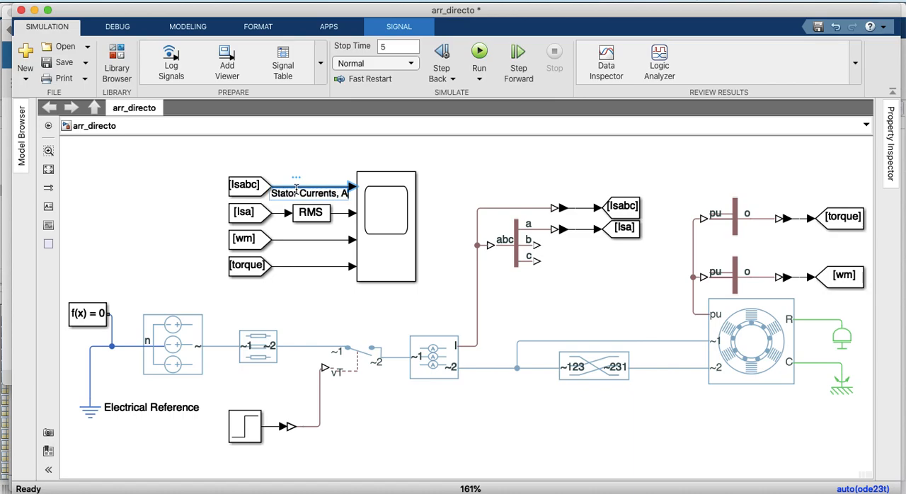
click(471, 151)
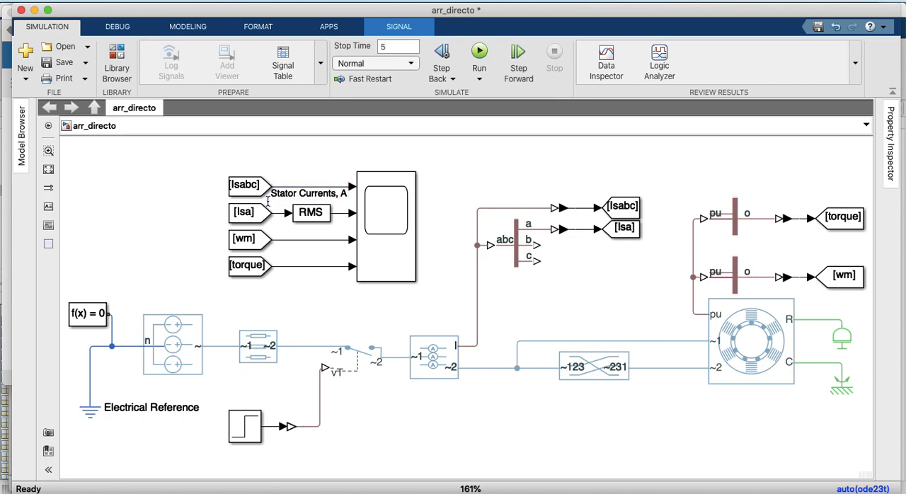
Label the Isa signal entering the RMS block "Phase A, RMS A" and move the Isa From block left to fit the label
click(263, 214)
click(281, 220)
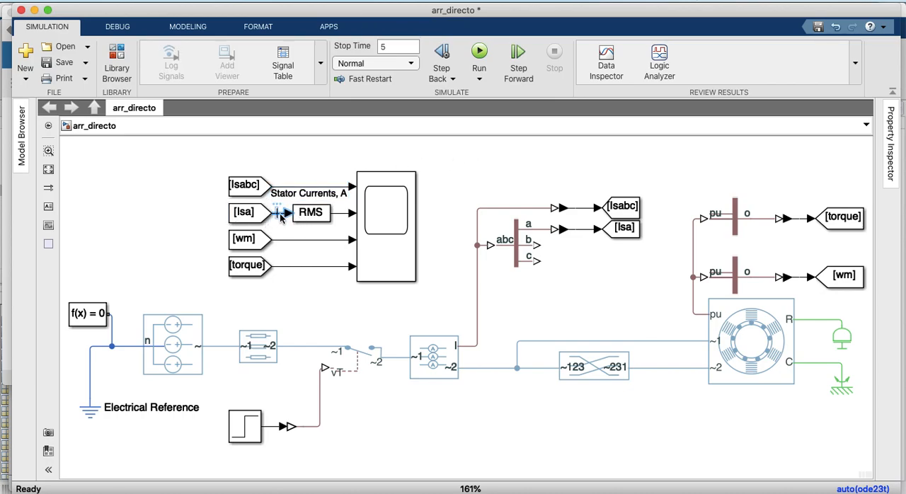
double_click(281, 214)
text(Phase A RMS)
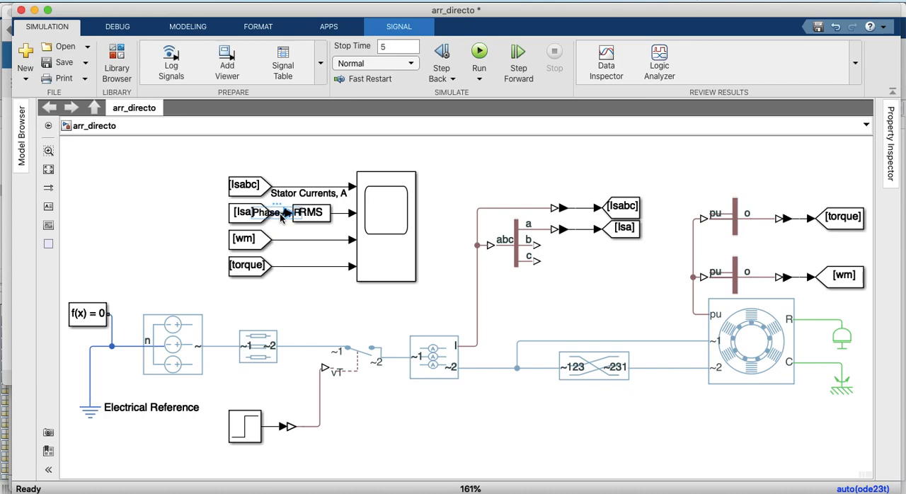
text( A)
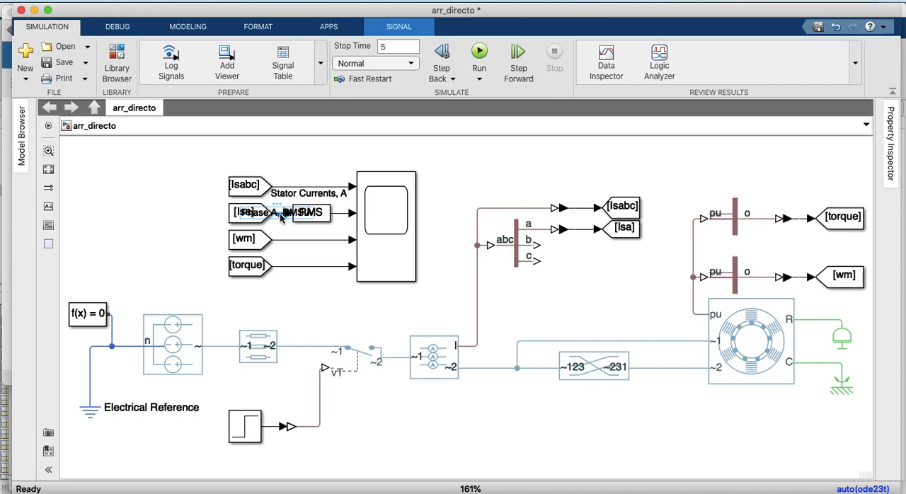
click(265, 218)
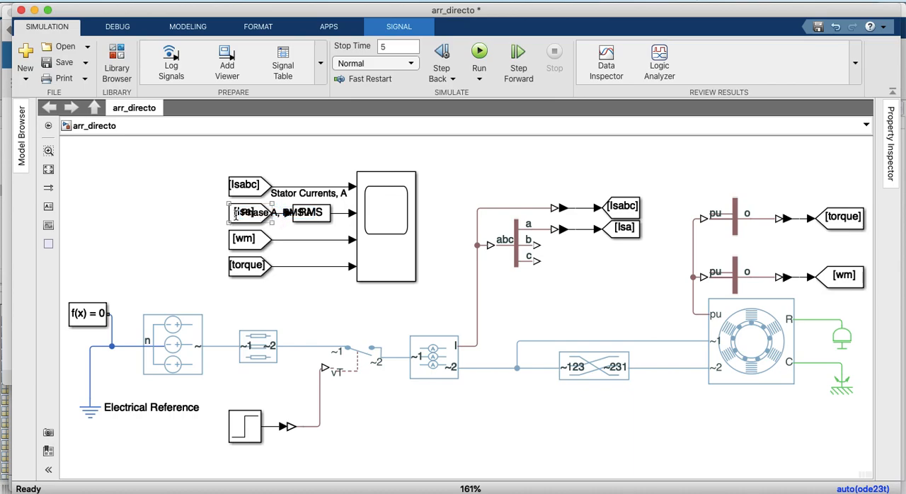
drag(240, 214, 179, 211)
click(152, 244)
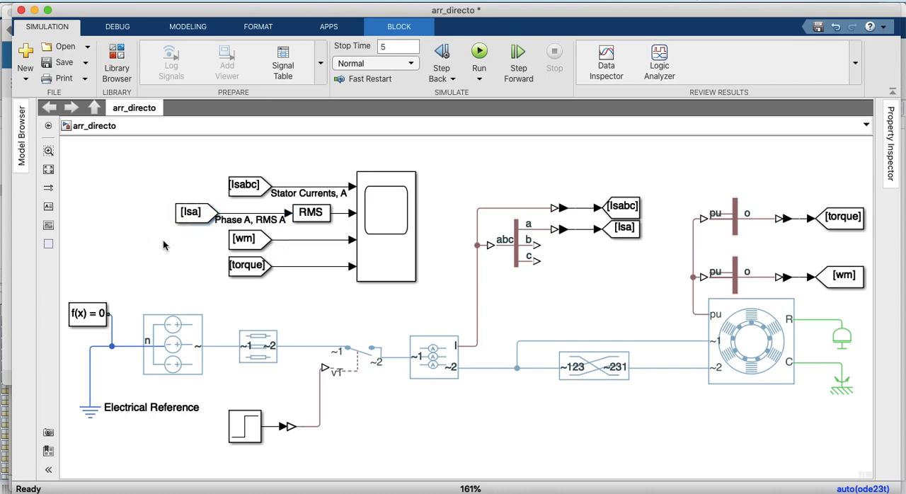
Label the wm signal into the scope "Mechanical Speed, r/s" and shift the wm From block left to fit the label
double_click(286, 241)
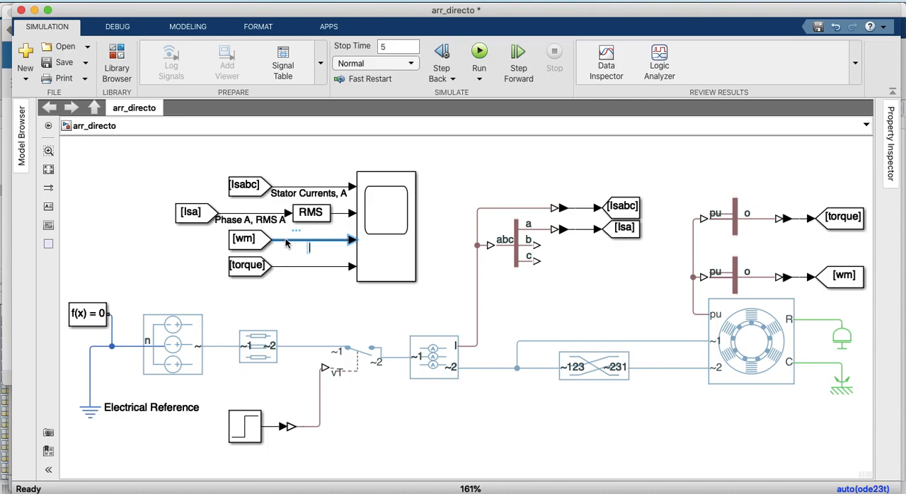
text(Mechani)
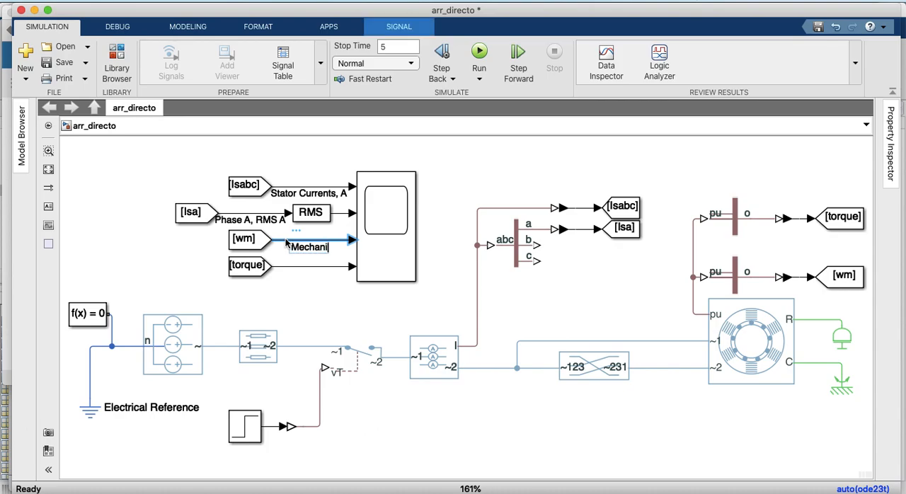
text(cal Speed)
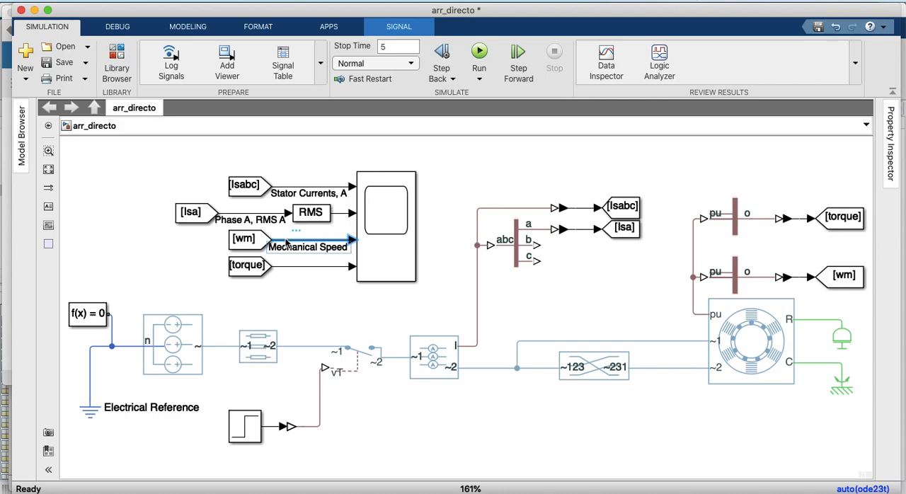
text( ,r/s)
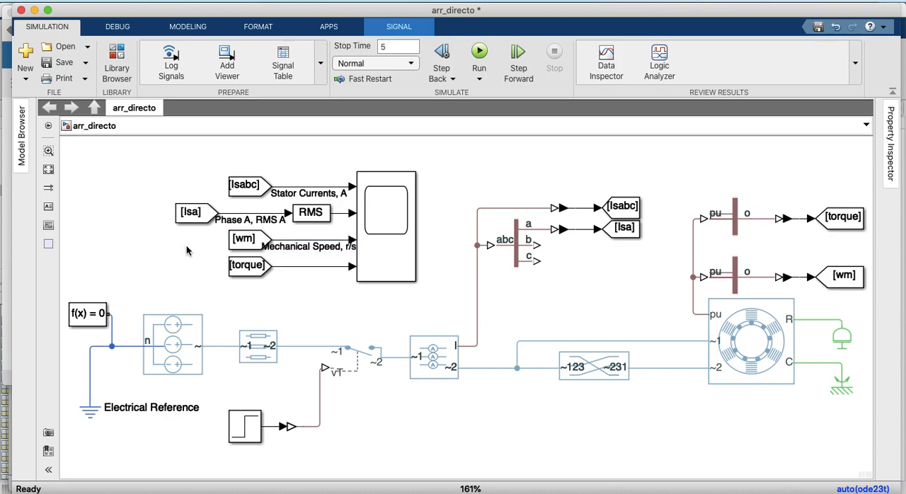
click(234, 241)
key(Left)
key(Left)
key(Left)
key(Left)
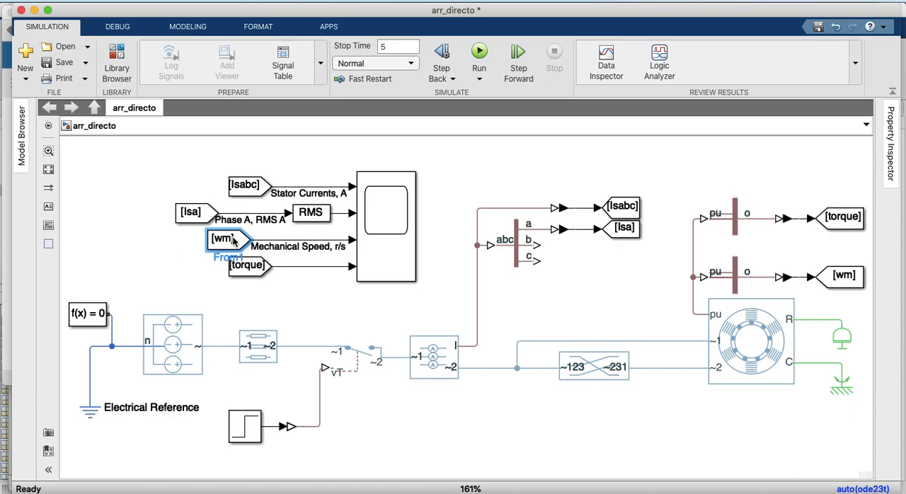
Label the signal from the torque From block to the scope "Electrical Torque, N.m"
click(262, 263)
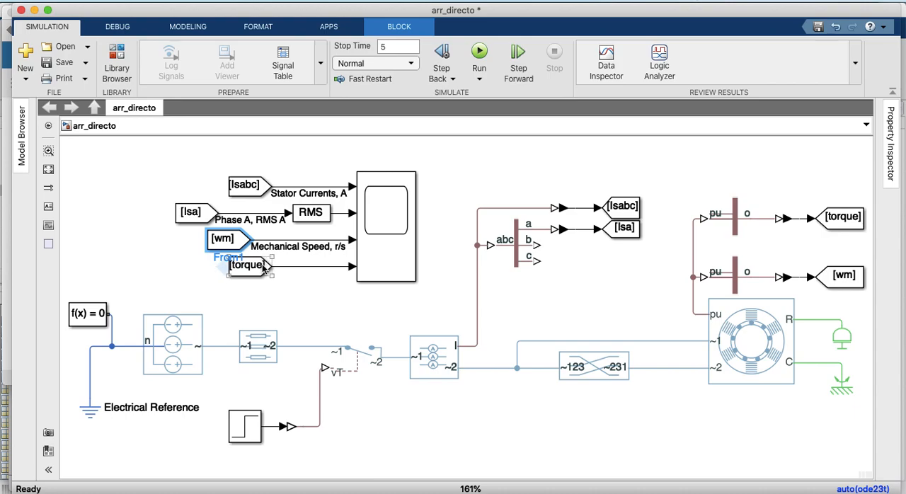
click(296, 266)
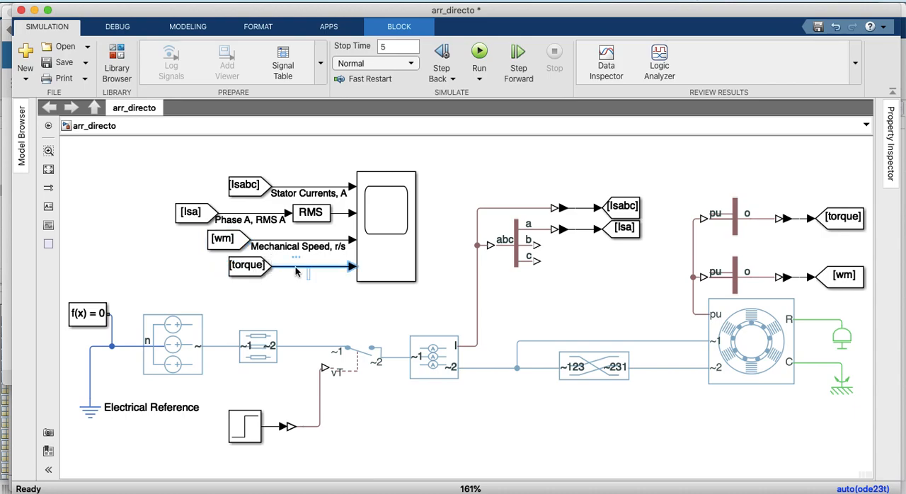
text(Electrical Torque)
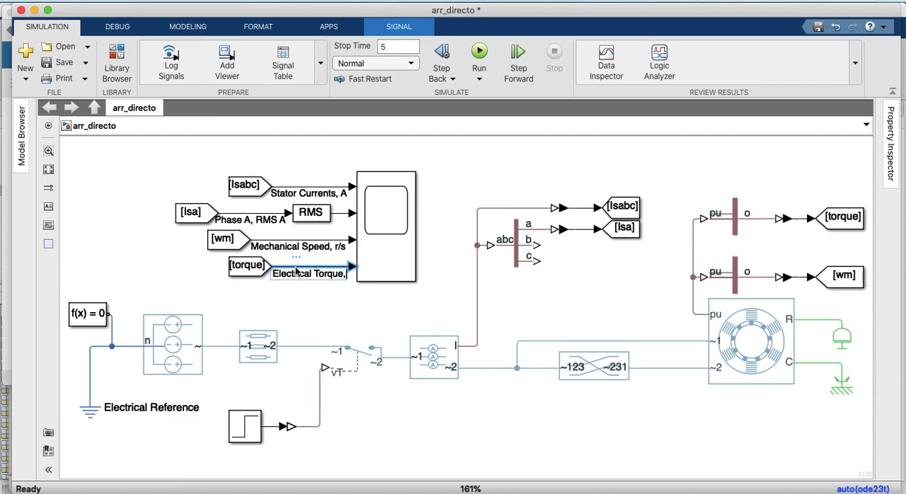
text( , N)
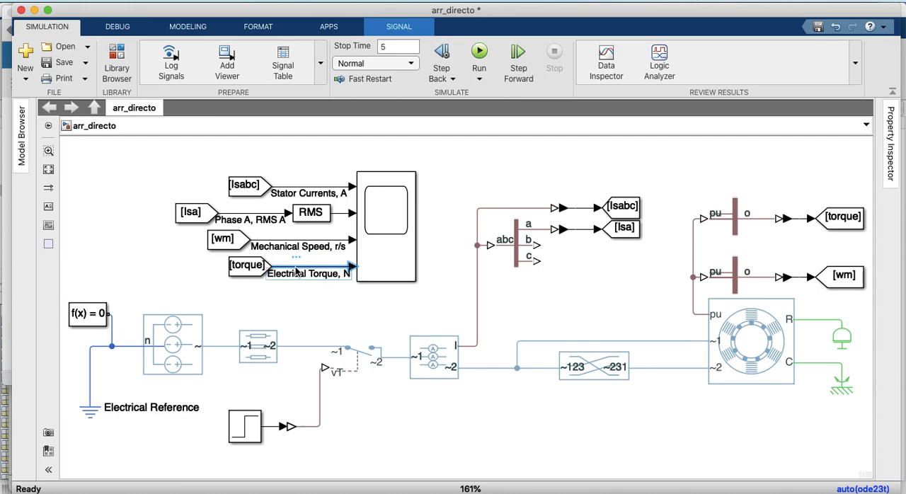
text(.m)
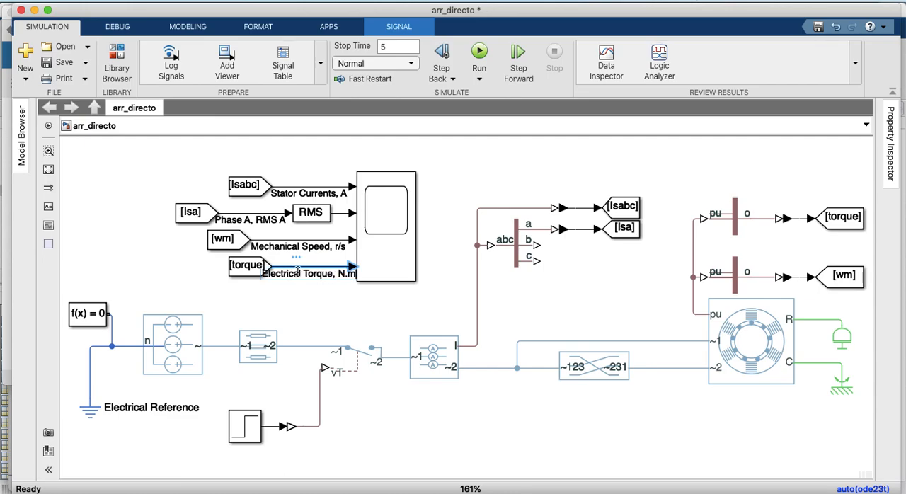
Move the torque From block left in line with wm, and the Isabc From block left in line with Isa
drag(231, 267, 208, 267)
key(Right)
key(Right)
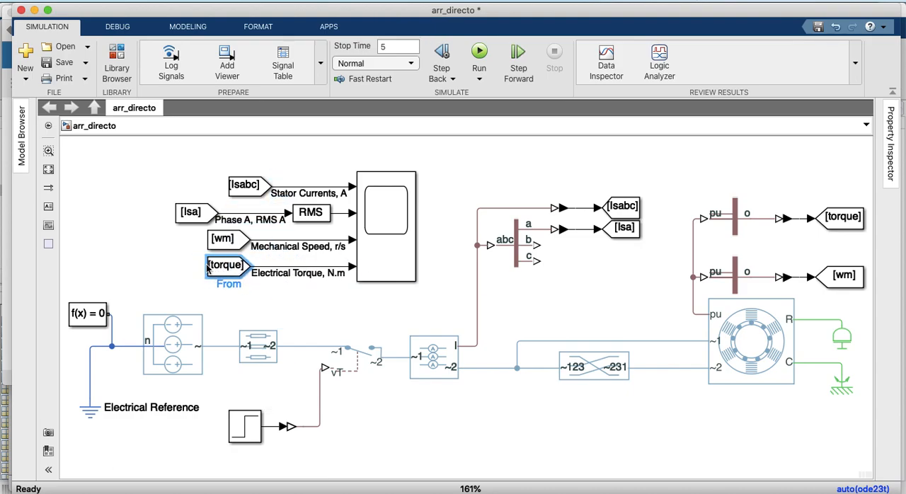
click(243, 186)
drag(244, 186, 192, 186)
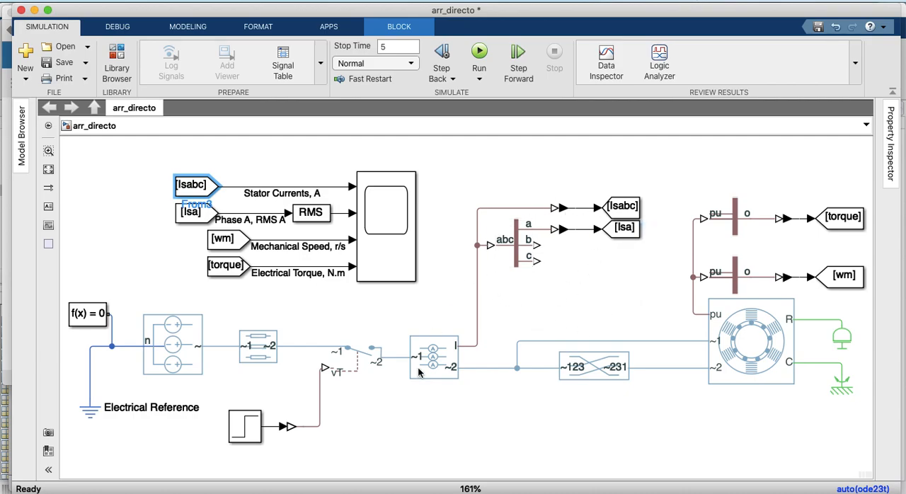
Check the block parameters of the Phase Permute block feeding the motor's second stator port
click(708, 351)
click(186, 347)
double_click(595, 374)
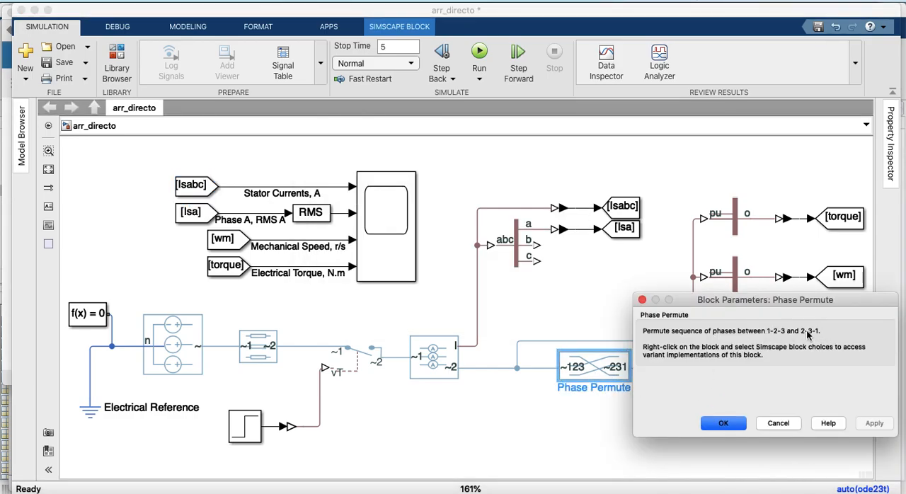
click(723, 423)
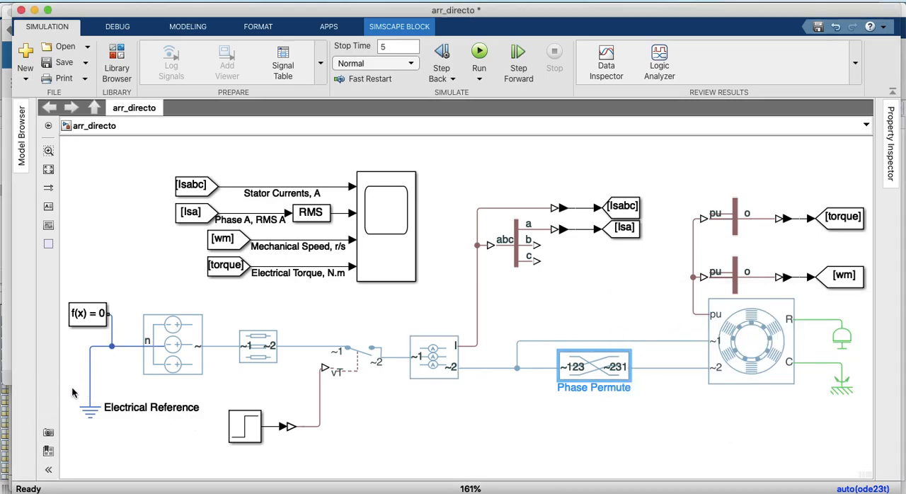
click(616, 372)
Review the Inertia block's parameters and initial variables, choosing kg*m^2 as the inertia unit
click(846, 338)
double_click(845, 338)
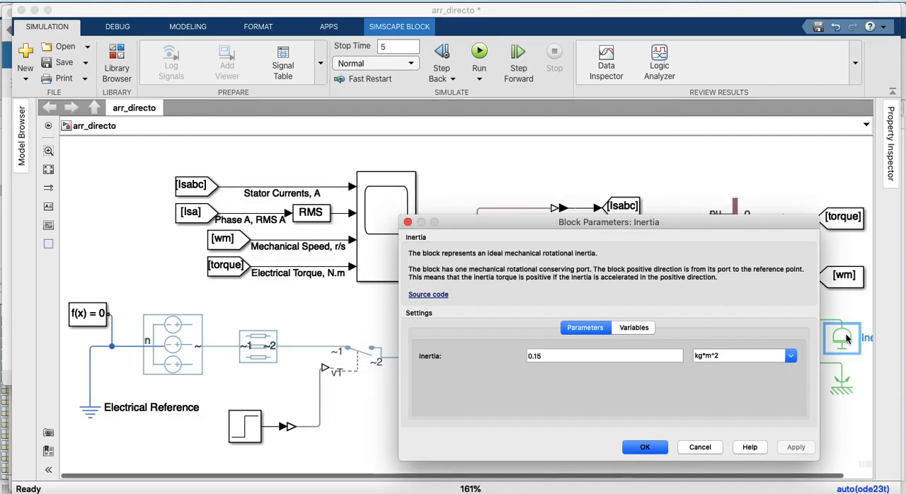
click(634, 328)
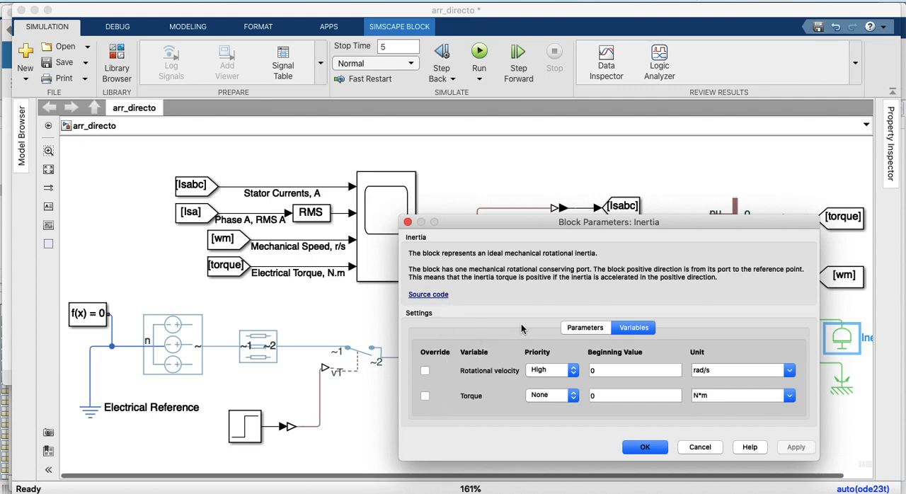
click(587, 327)
click(569, 360)
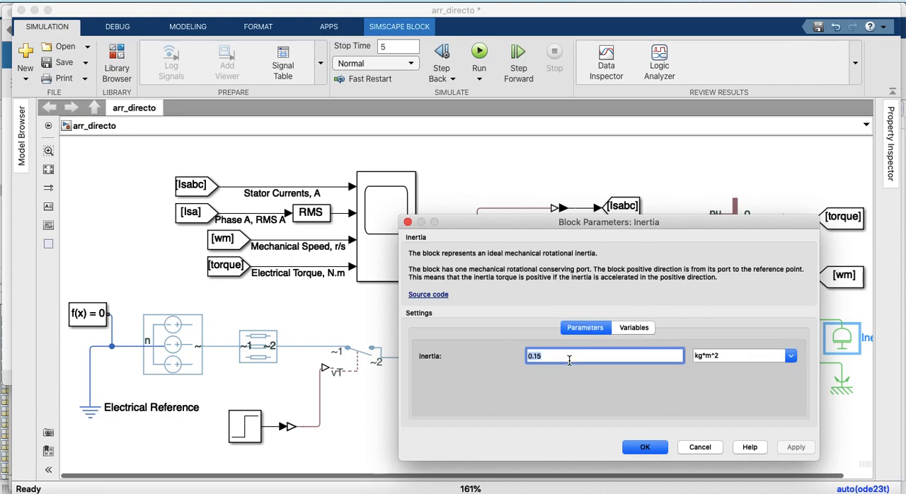
click(569, 360)
click(646, 448)
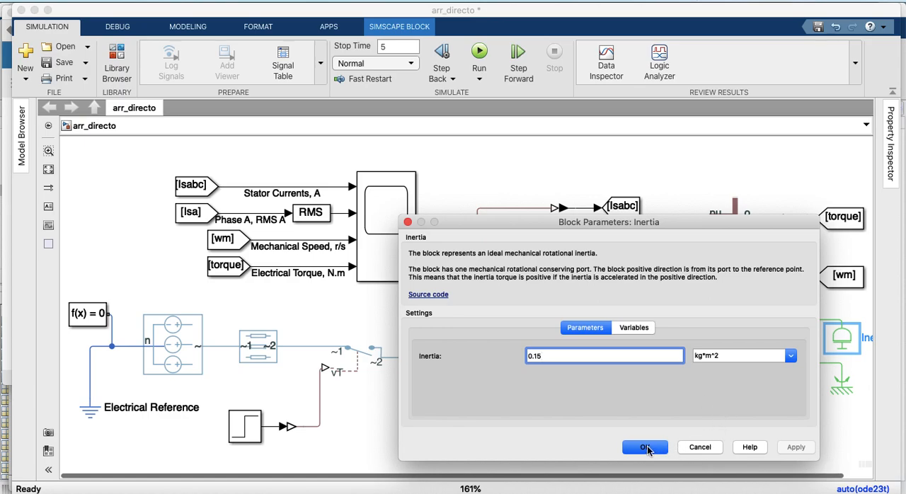
click(790, 354)
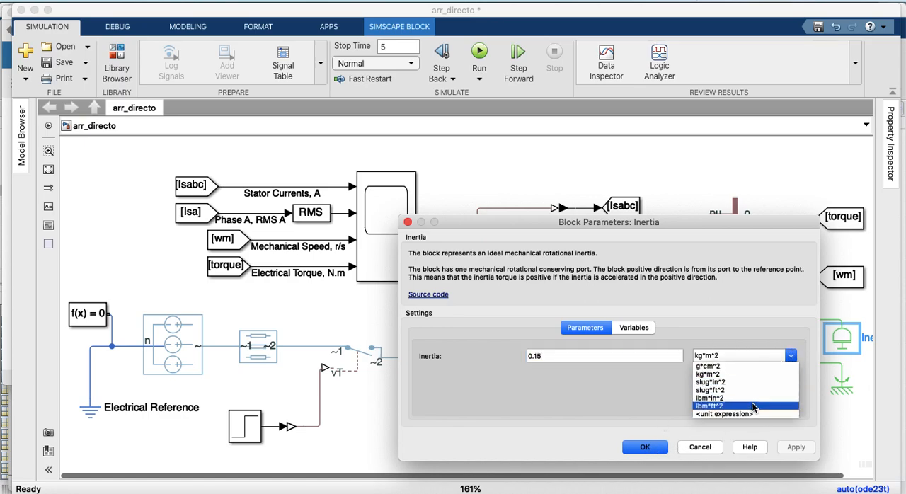
click(708, 373)
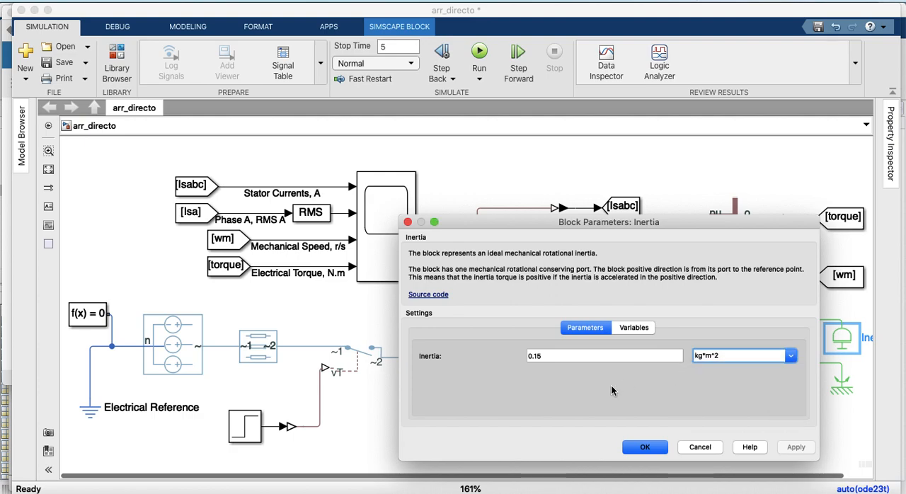
click(645, 447)
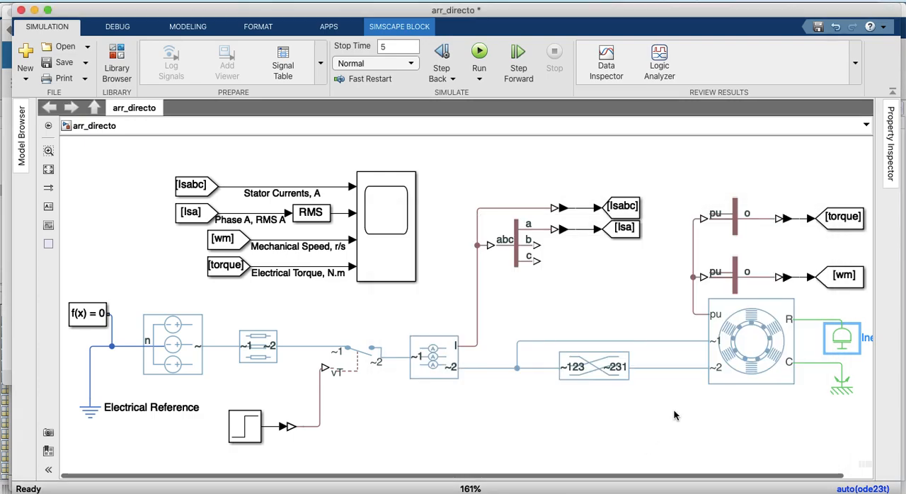
Check the block parameters of the Mechanical Rotational Reference connected to the motor's C port
click(840, 384)
double_click(840, 384)
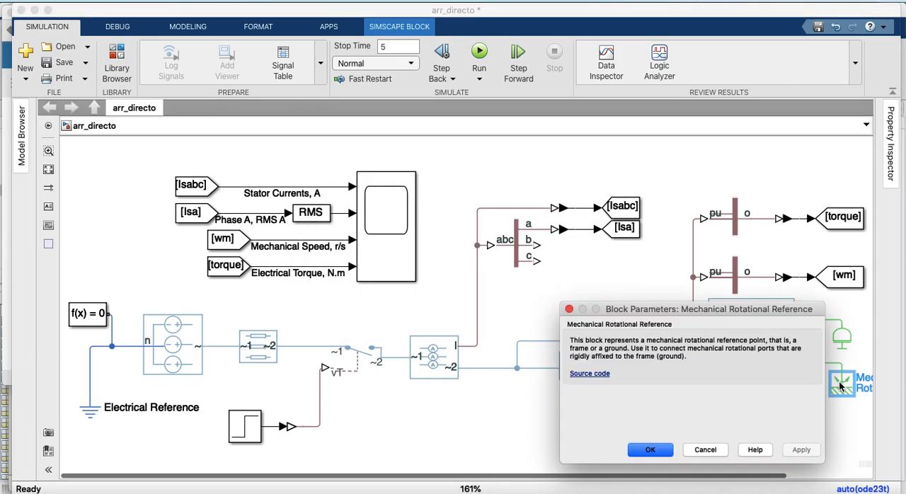
click(642, 452)
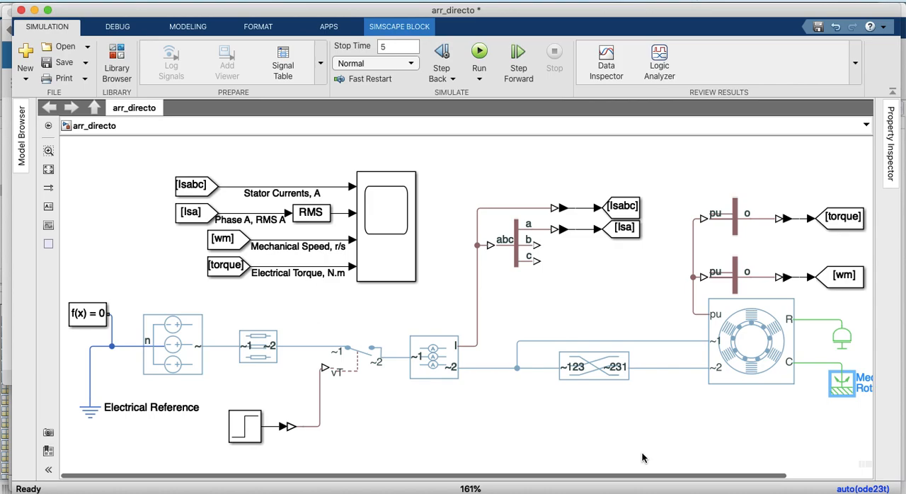
drag(633, 478, 586, 478)
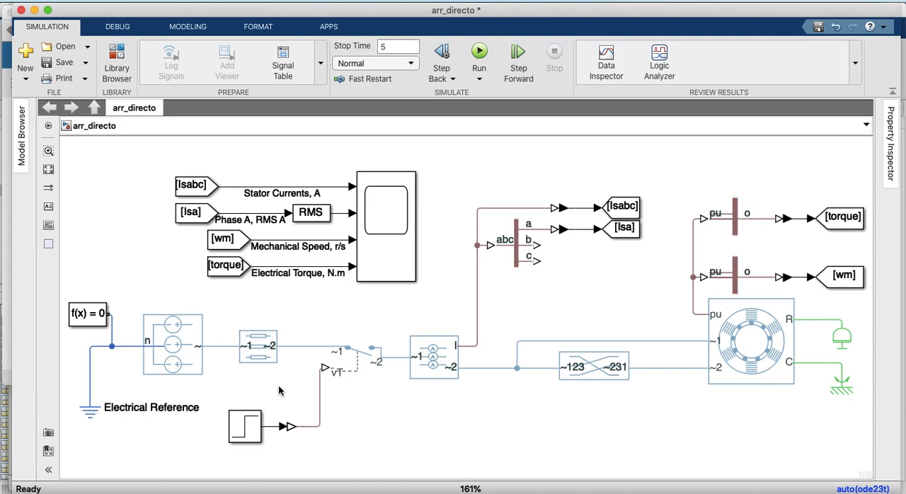
Review all the Solver Configuration block's settings, from consistency tolerance down to the filtering time constant
click(103, 321)
click(83, 317)
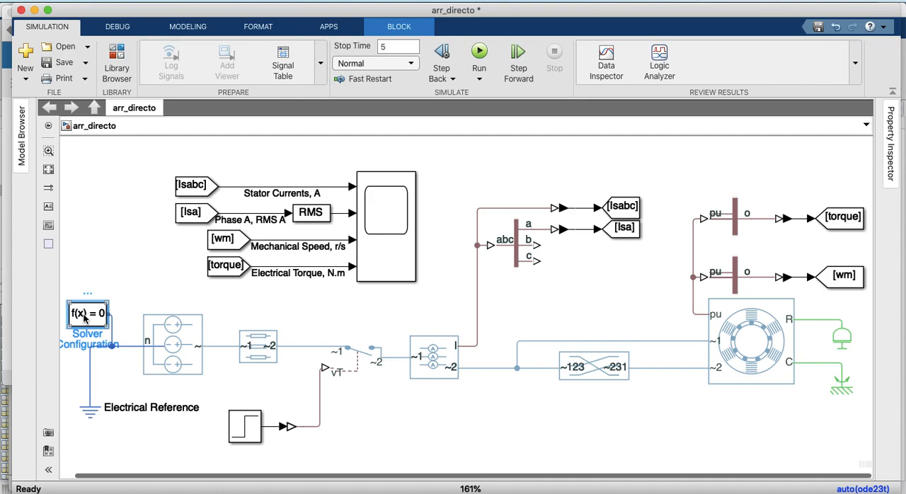
double_click(84, 319)
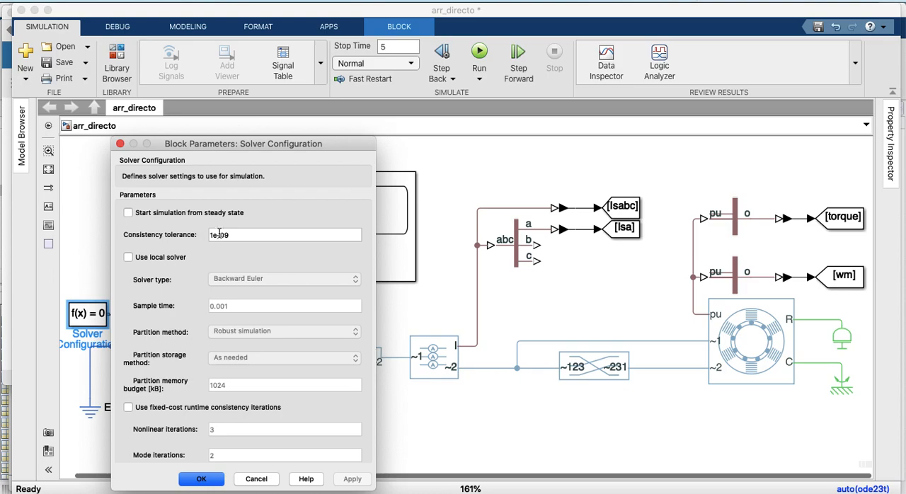
scroll(201, 253, down, 5)
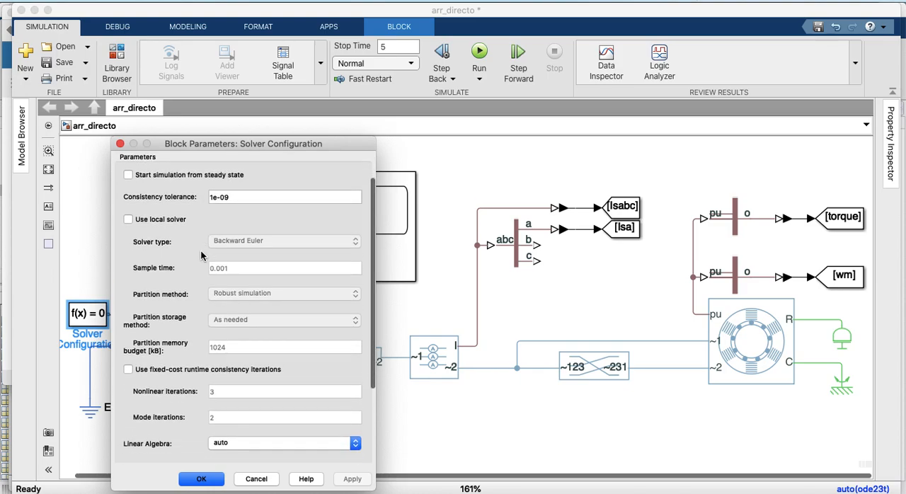
scroll(201, 249, down, 4)
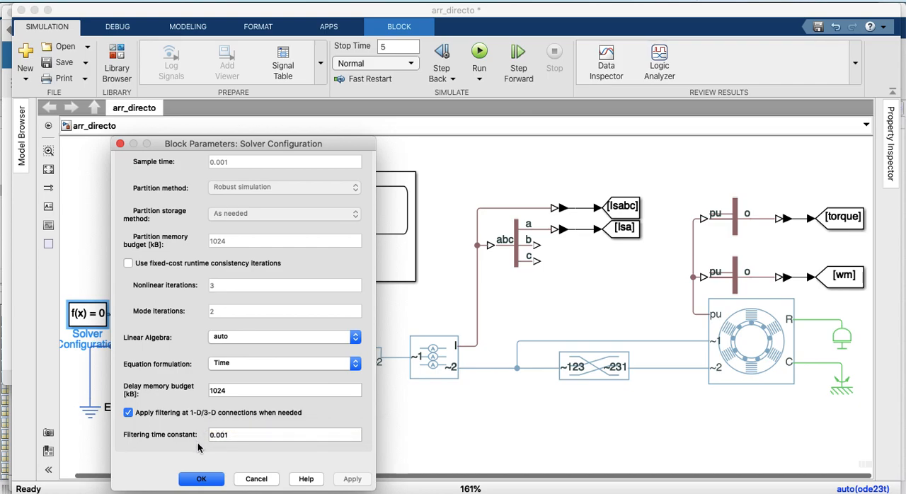
scroll(208, 412, up, 5)
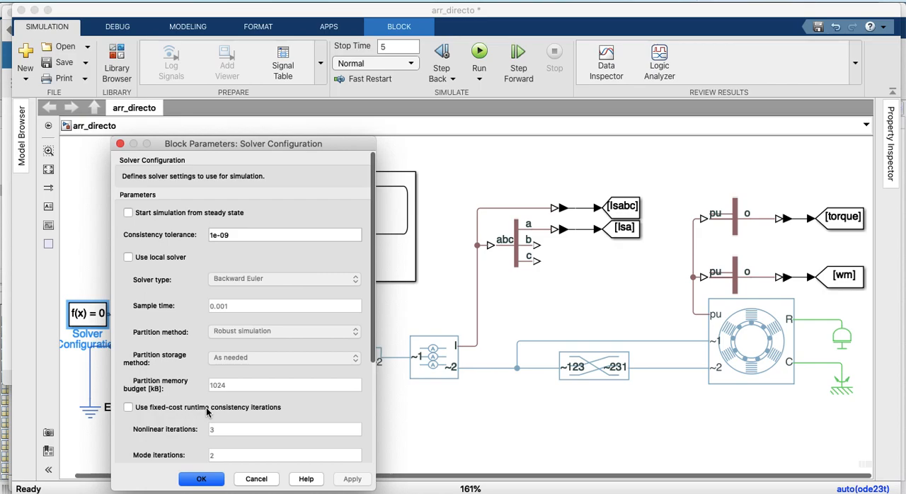
click(198, 478)
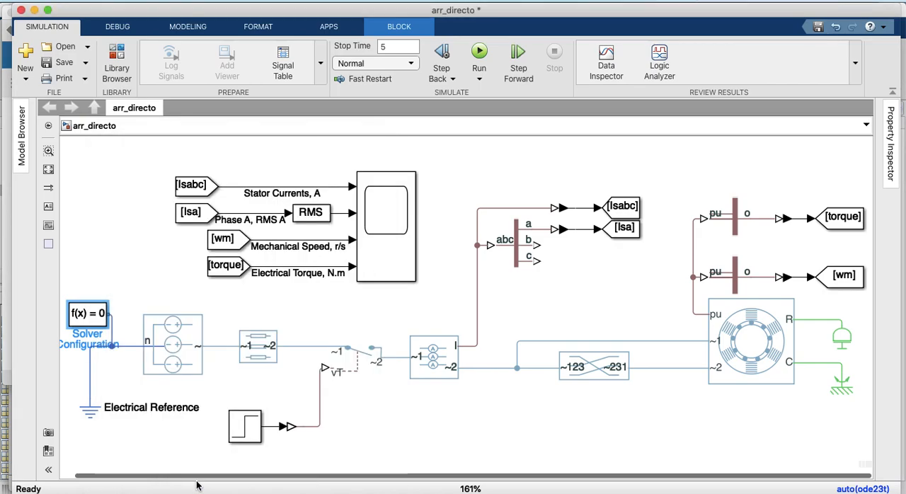
Review the step time, initial value and final value of the Step block that controls the switch
double_click(242, 423)
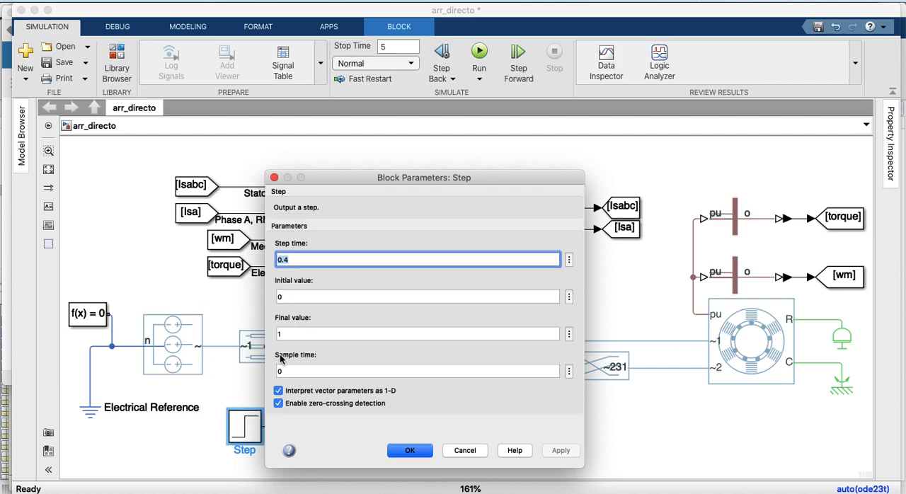
drag(330, 177, 409, 174)
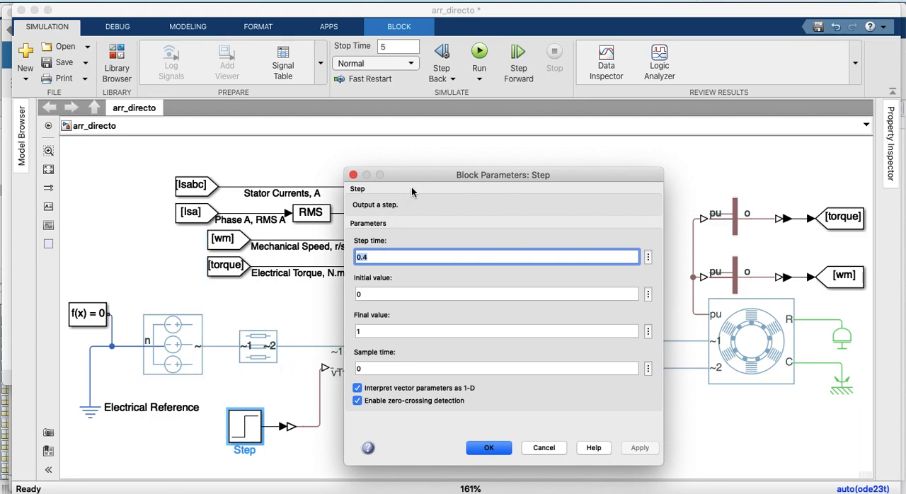
drag(414, 176, 549, 163)
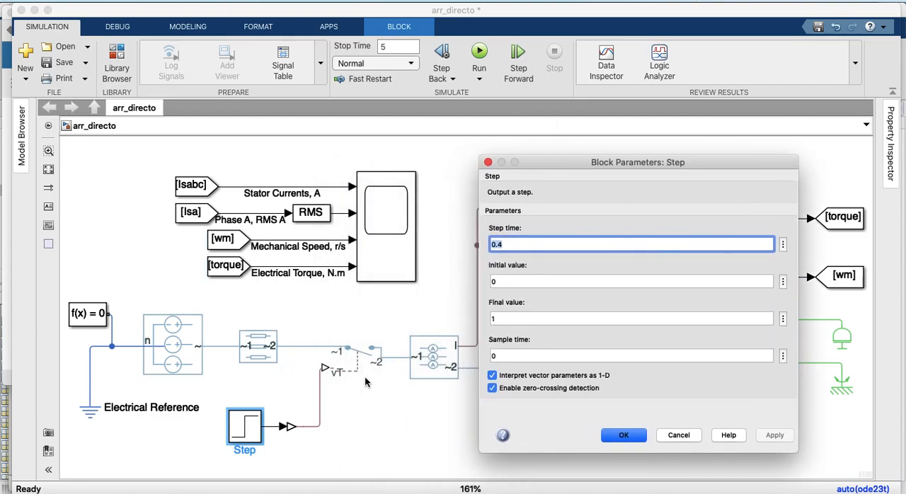
click(504, 246)
click(621, 438)
click(620, 436)
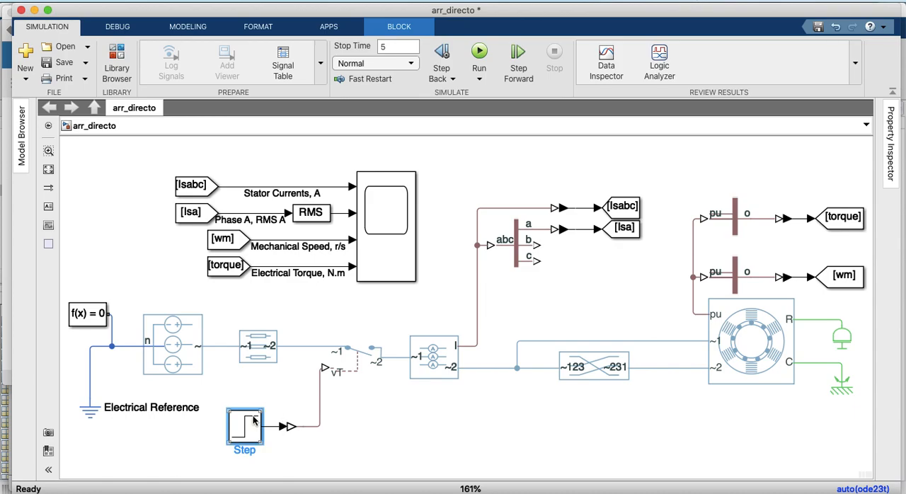
Run the arr_directo simulation with a stop time of 5 s
click(395, 48)
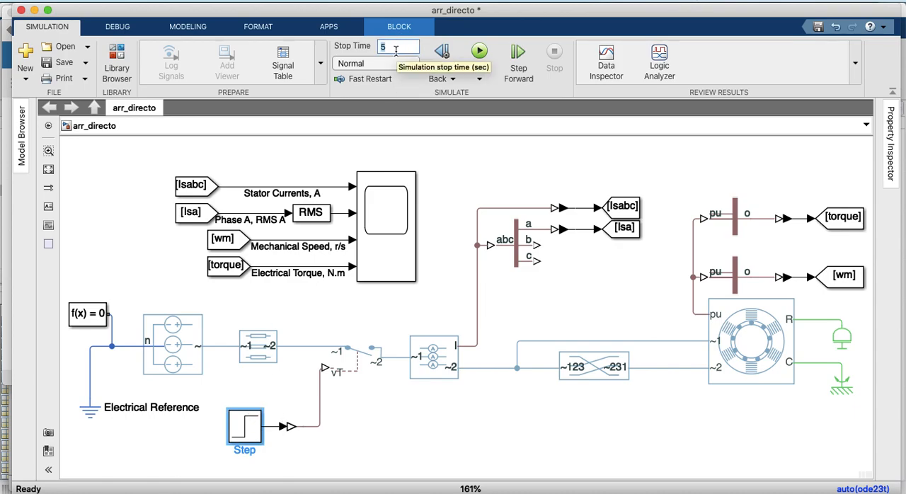
click(479, 55)
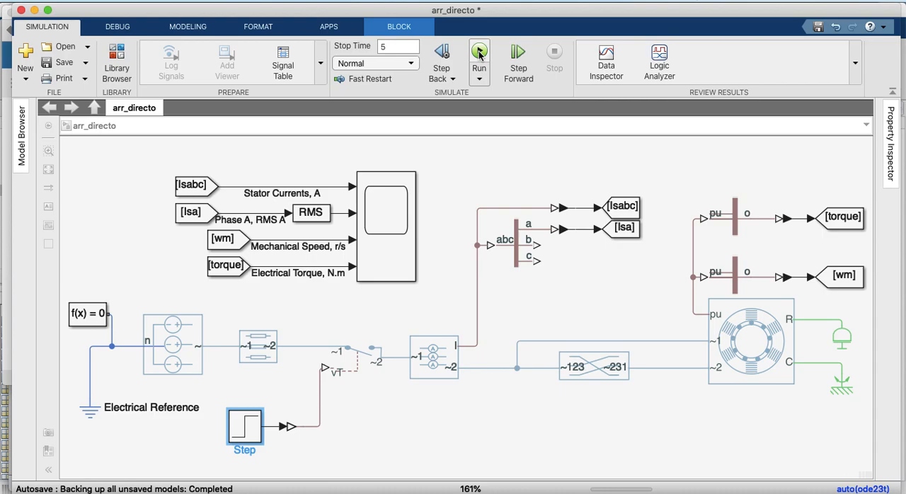
click(479, 52)
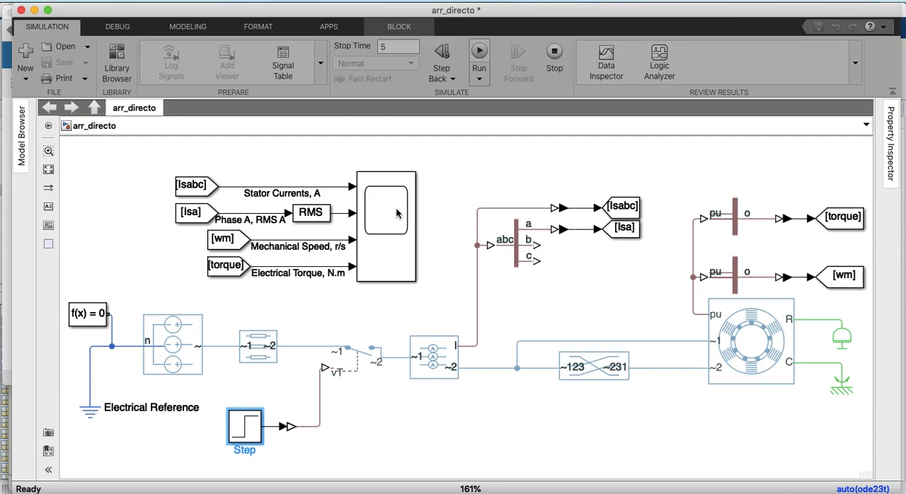
Open the Scope and enlarge its window to display the current, speed and torque plots in full
click(396, 207)
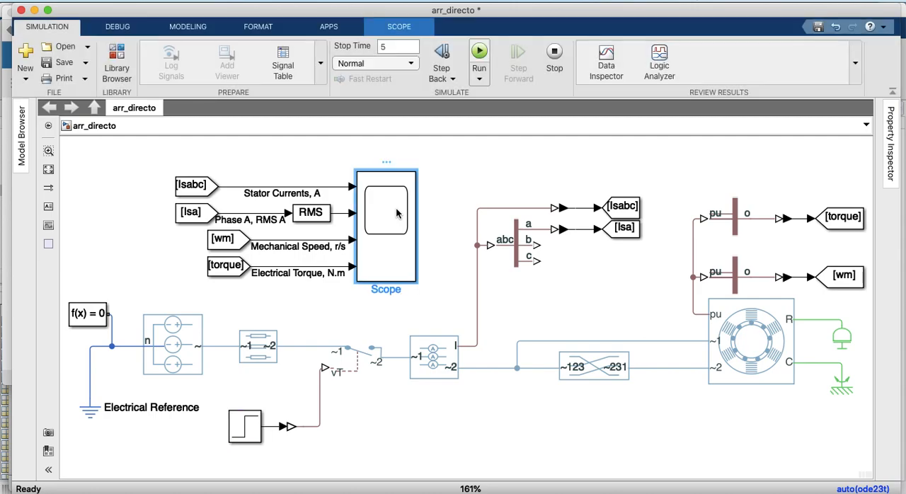
double_click(395, 212)
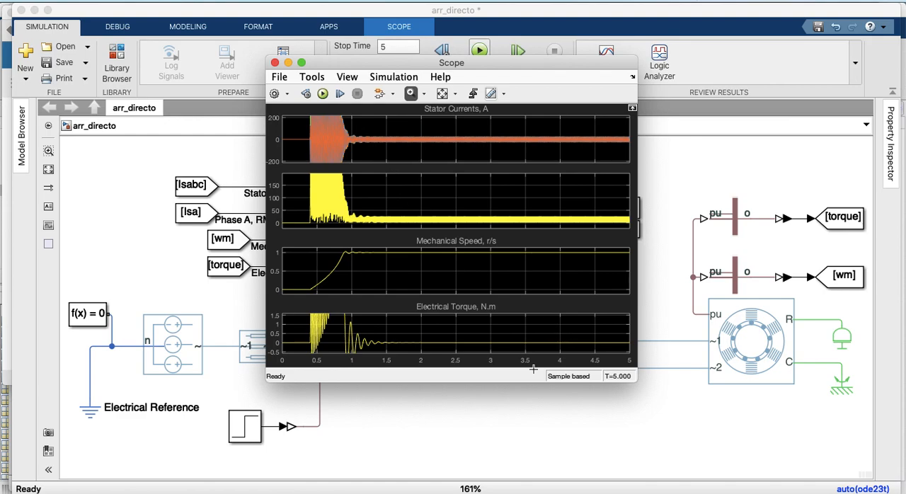
drag(634, 377, 899, 475)
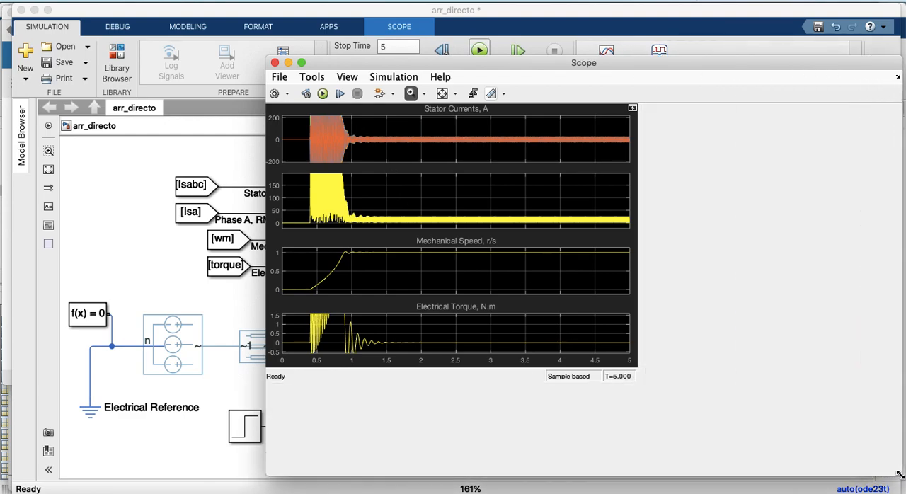
drag(269, 55, 189, 6)
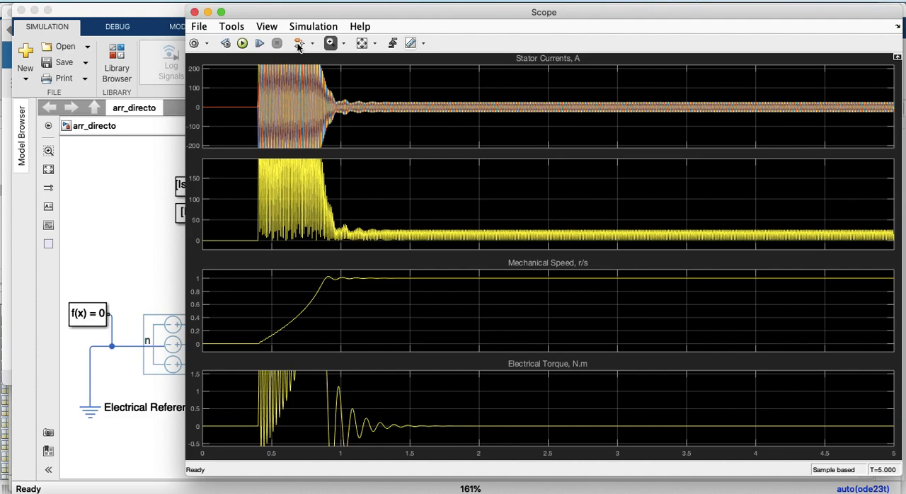
Scale the scope axes to fit the signals and zoom the time axis to about 0.3 to 0.6 s
click(362, 44)
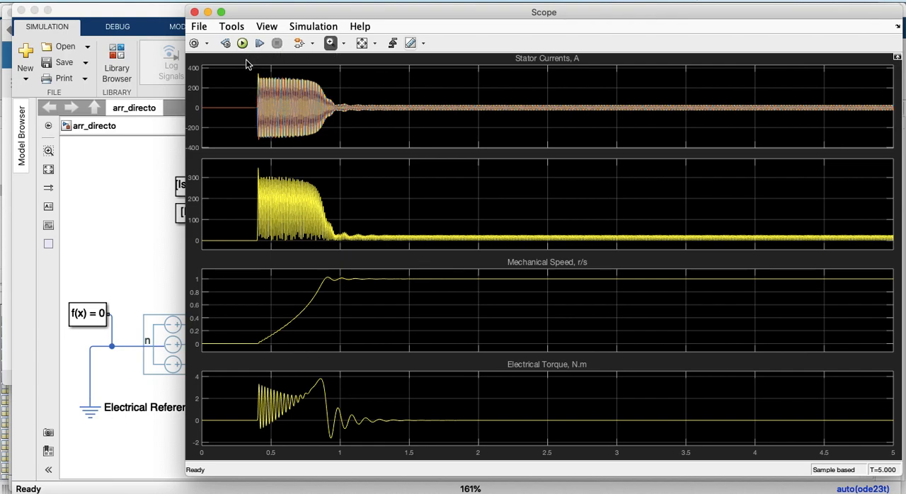
click(360, 43)
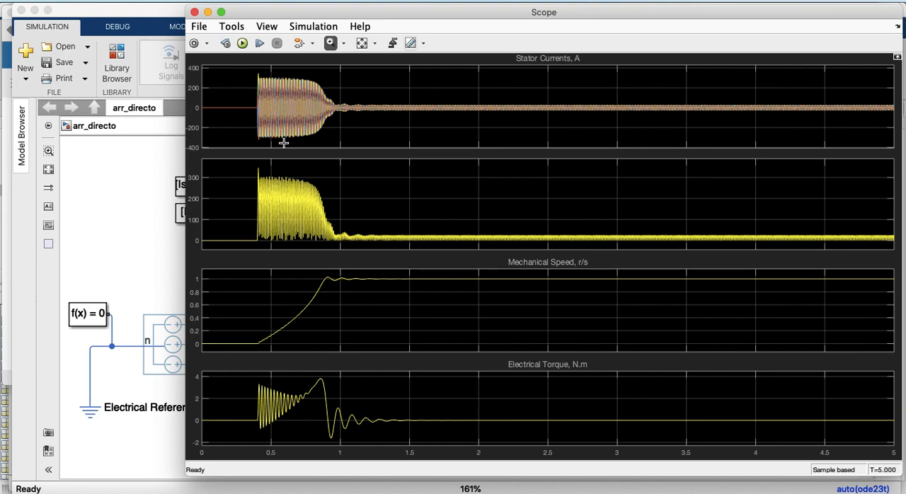
drag(244, 72, 285, 142)
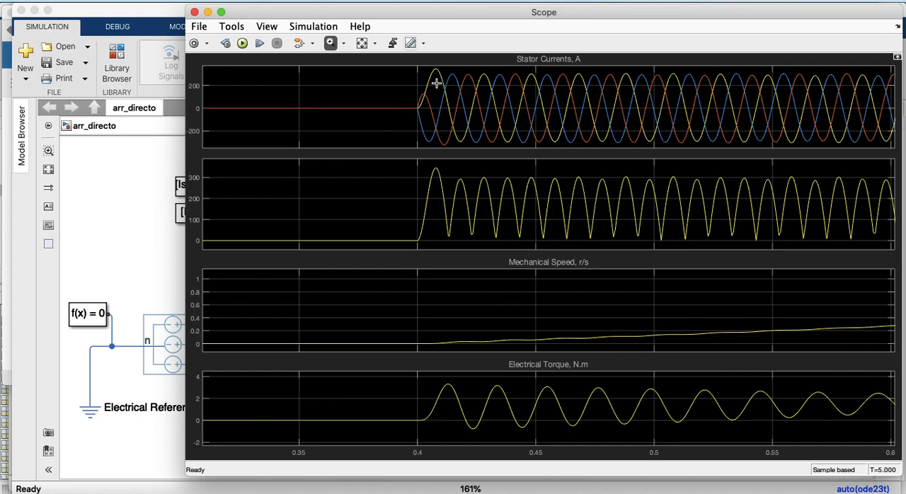
Close the Scope window and return to the model diagram
click(195, 13)
click(211, 276)
click(202, 290)
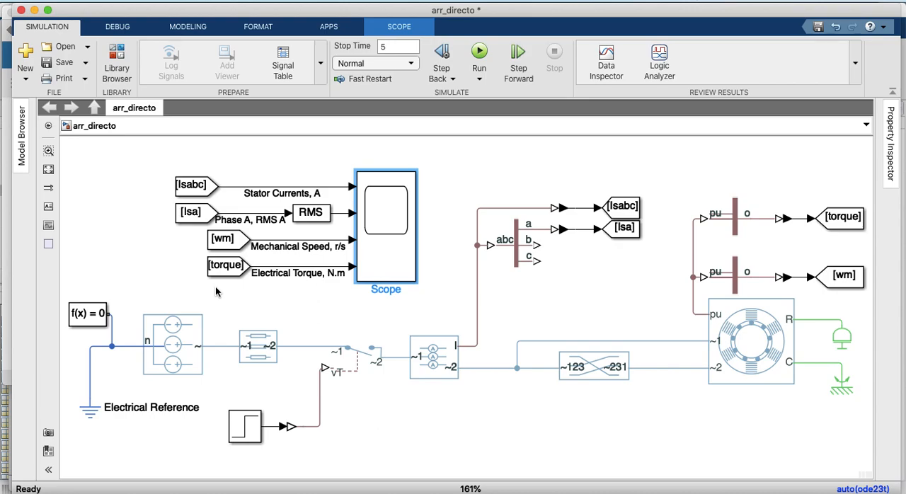
Look over all open windows, go back to the arr_directo model and reopen its Scope
key(ctrl+Up)
key(ctrl+Up)
key(ctrl+Up)
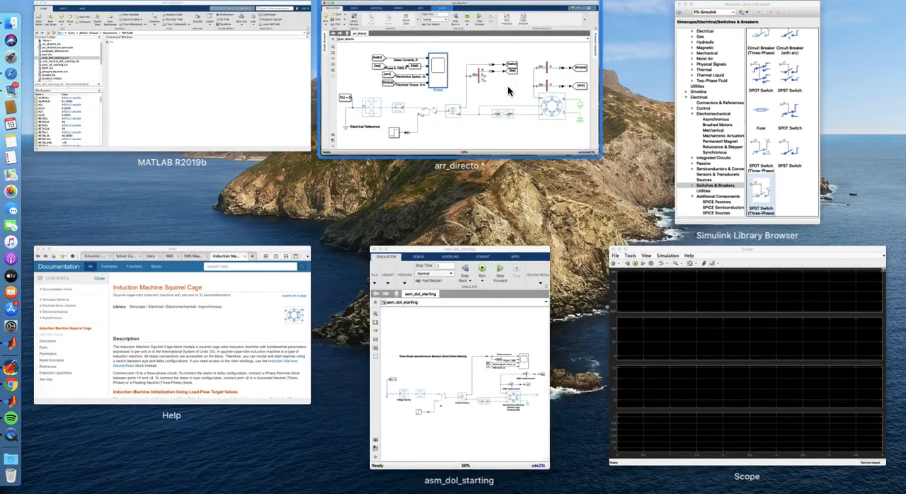
click(439, 54)
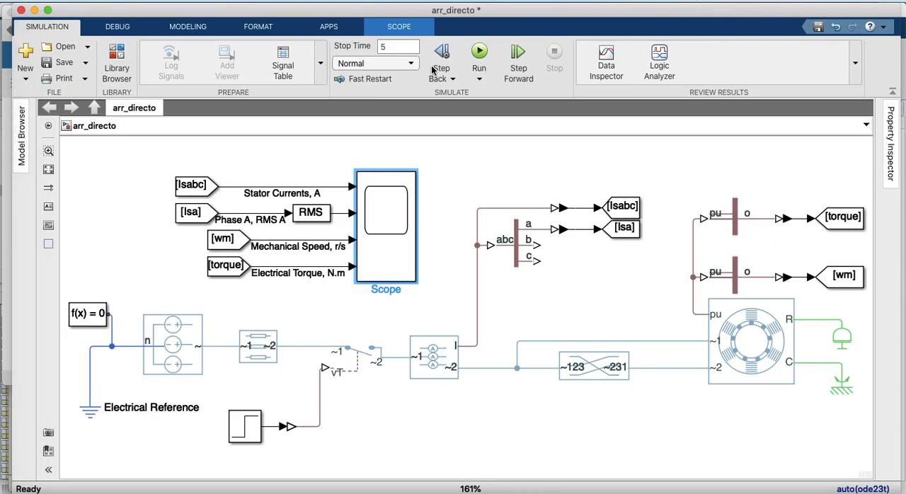
double_click(379, 183)
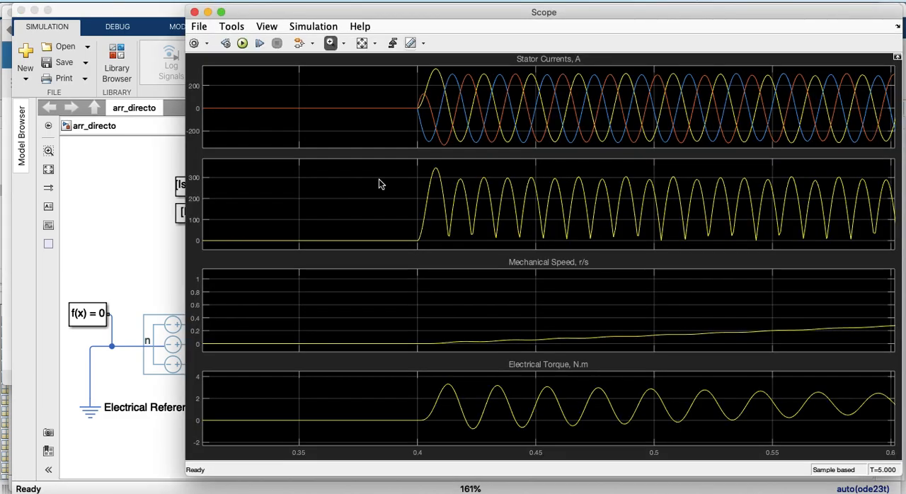
Zoom the scope traces to about 1.286 to 1.313 s, scale the Y axes to fit, and close the Scope
click(362, 44)
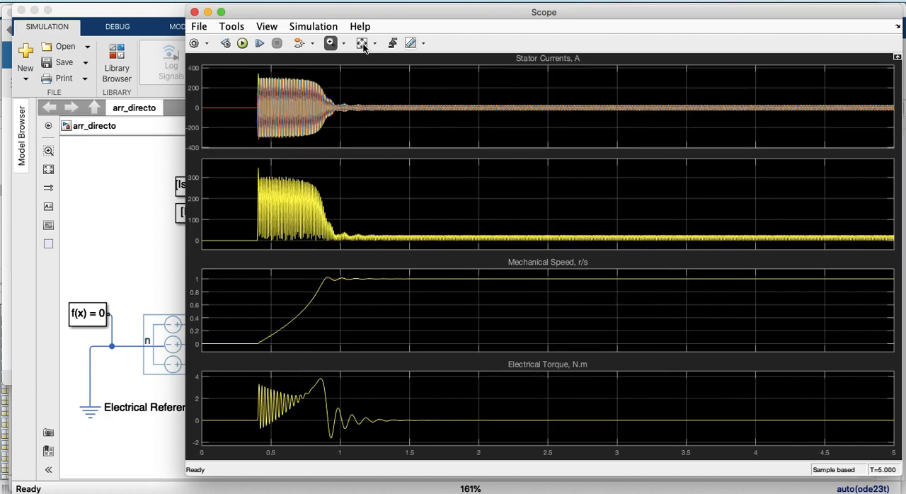
drag(379, 102, 418, 113)
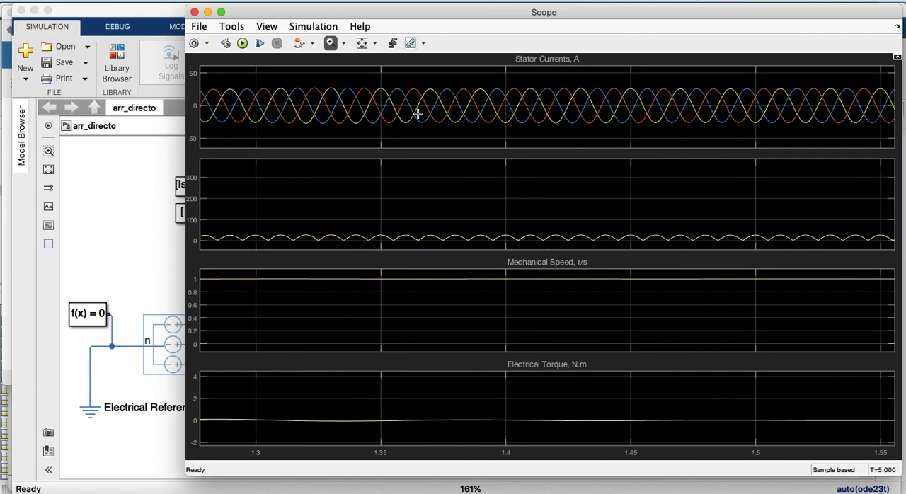
drag(220, 83, 288, 130)
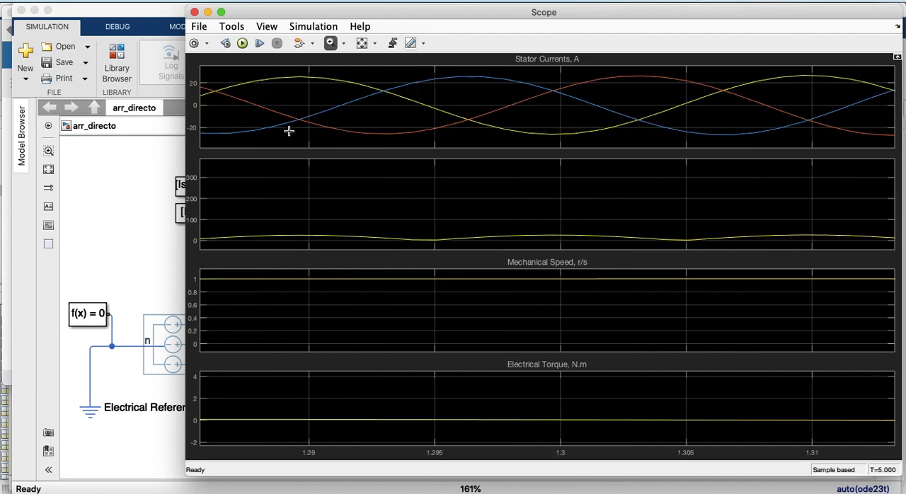
click(375, 42)
click(362, 84)
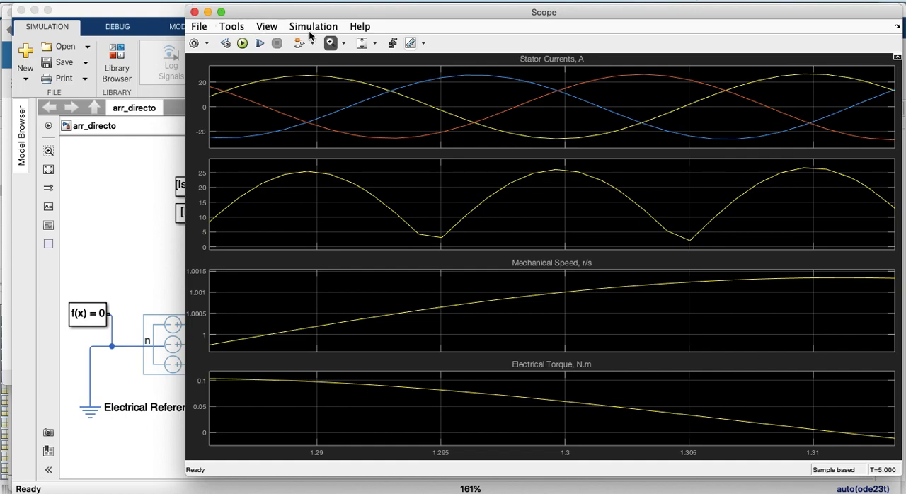
click(375, 43)
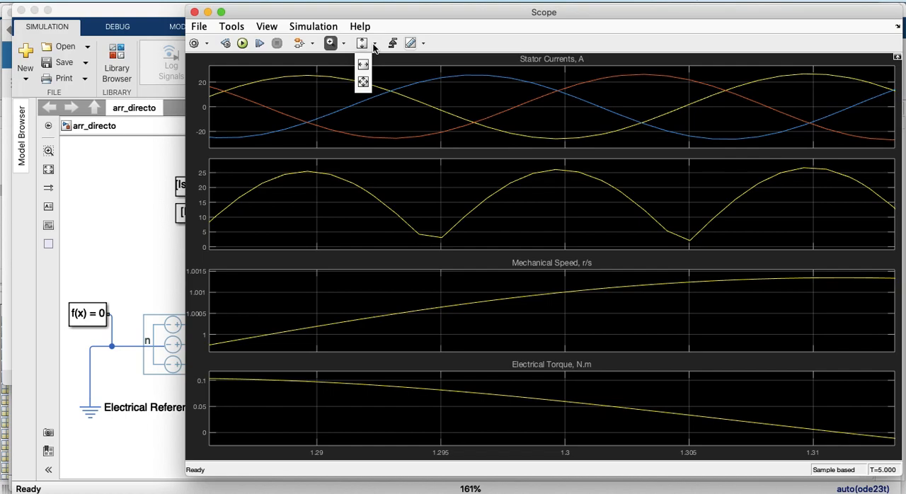
click(195, 13)
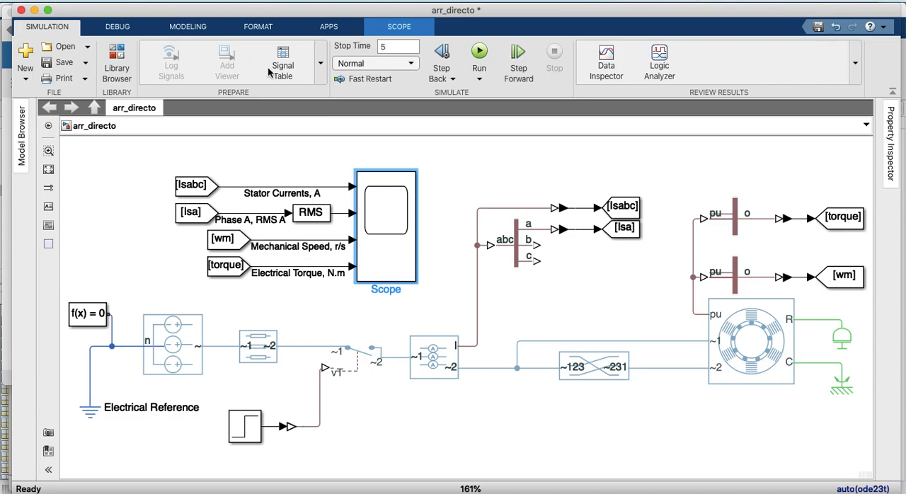
Reopen the Scope, examine the traces from about 0.78 to 1.22 s and restore the full simulation time span
click(382, 210)
double_click(383, 216)
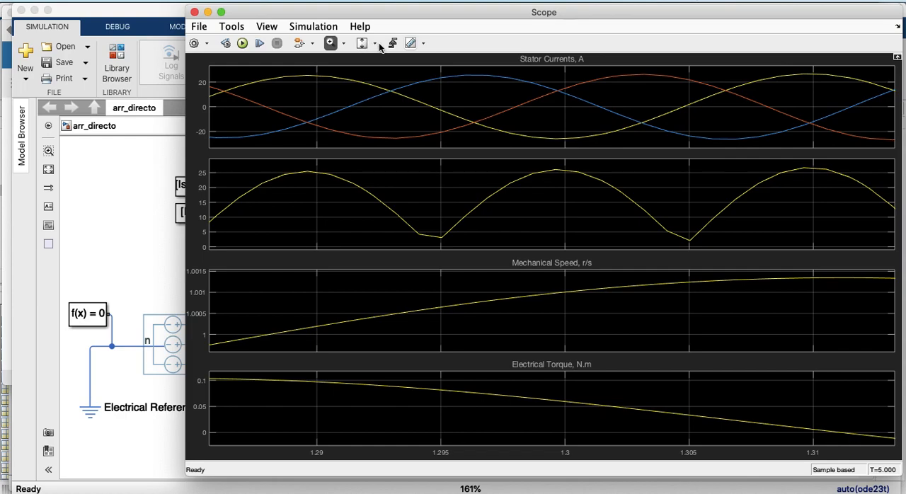
click(374, 43)
click(362, 84)
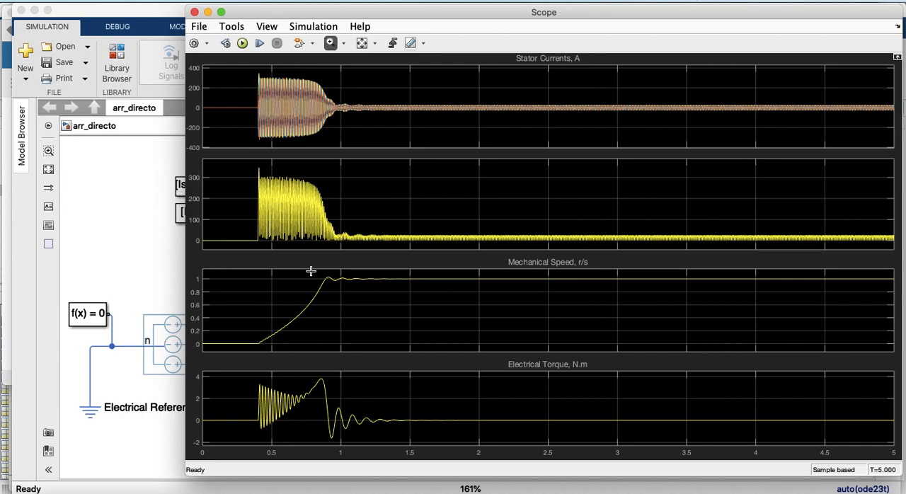
drag(311, 271, 371, 348)
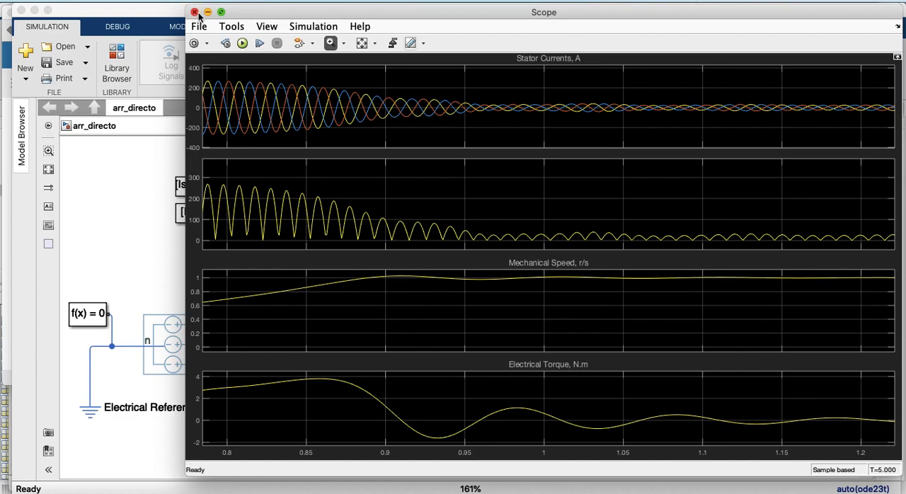
click(361, 43)
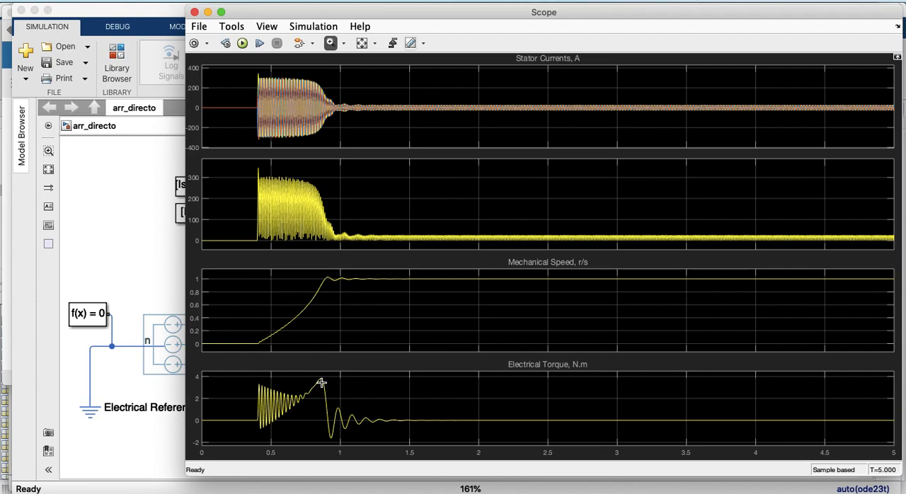
Set the three-phase voltage source's rated phase-to-phase RMS voltage to 380 V and apply the change
click(164, 328)
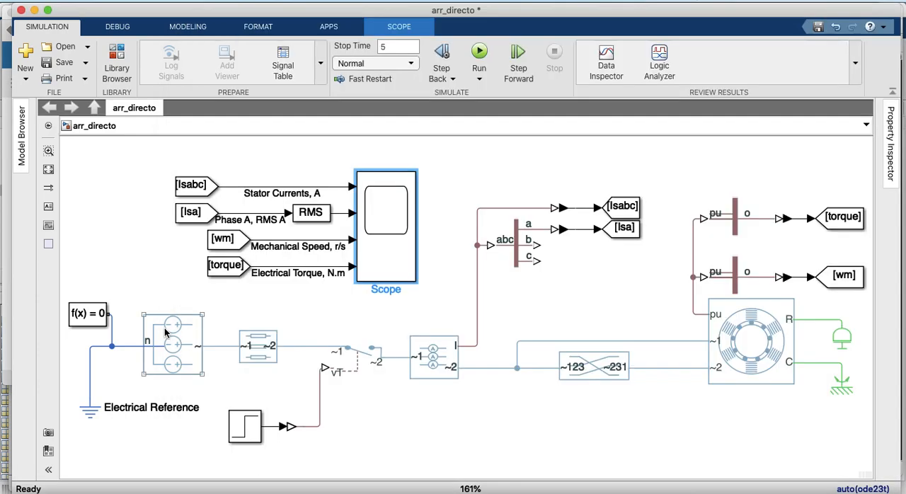
click(164, 327)
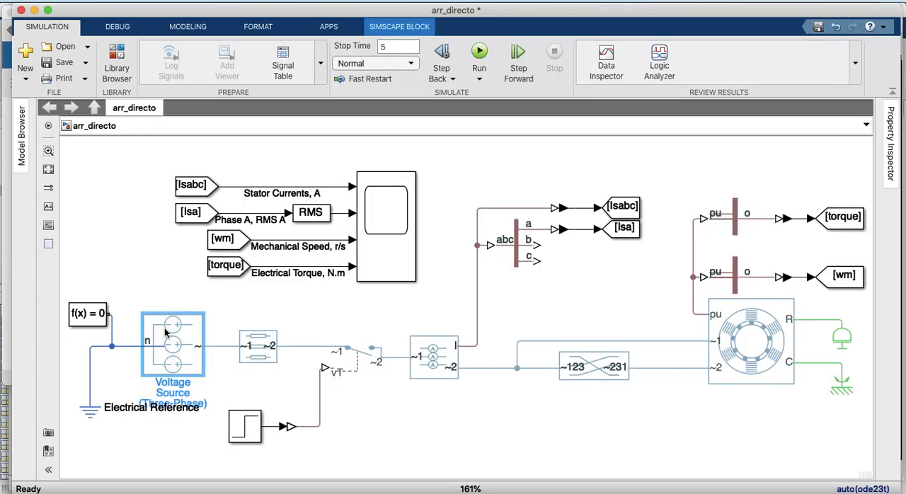
double_click(164, 328)
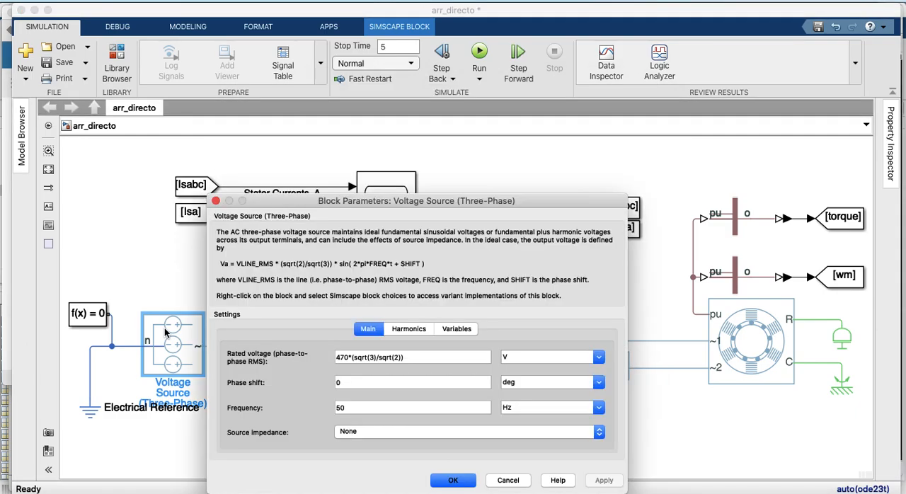
triple_click(404, 358)
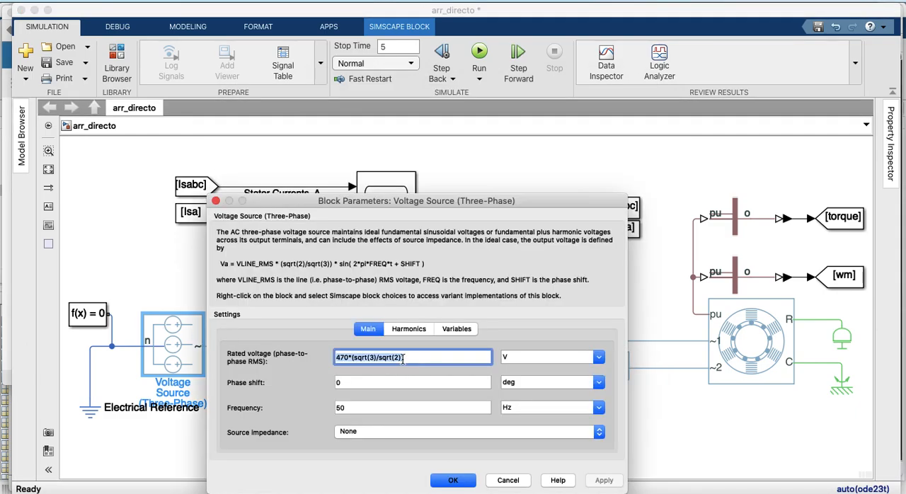
text(380)
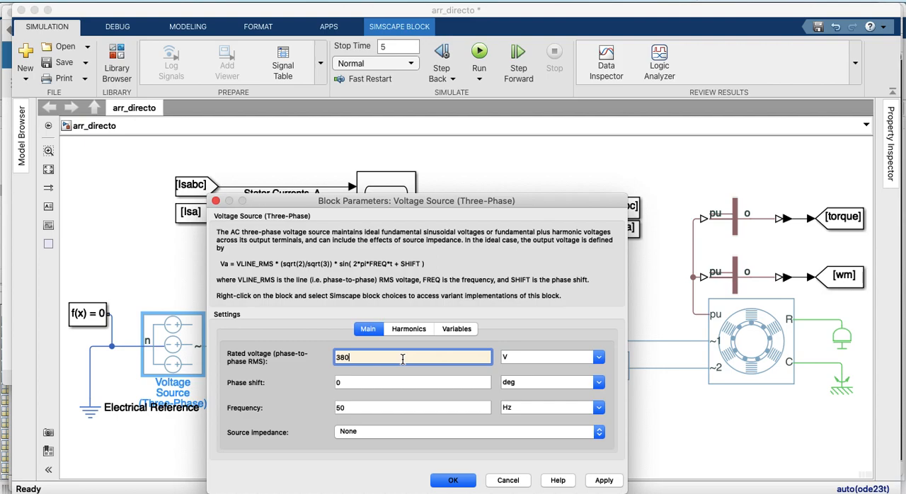
click(601, 481)
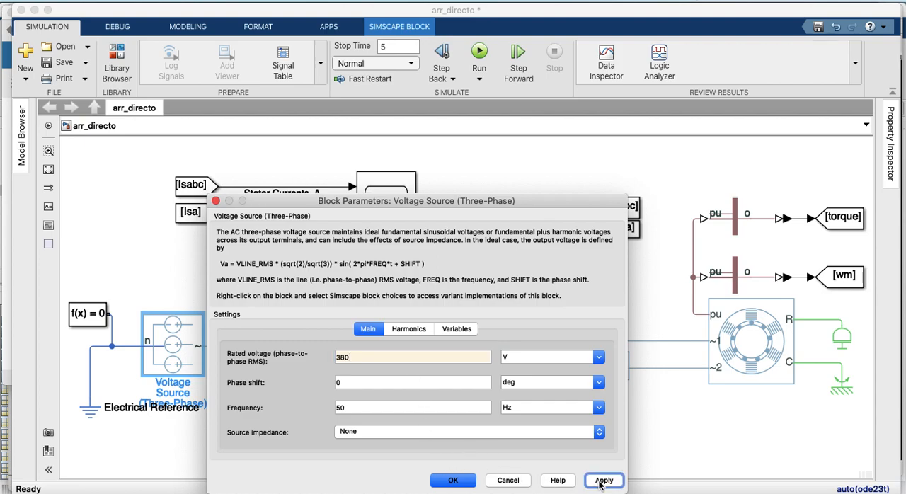
click(456, 482)
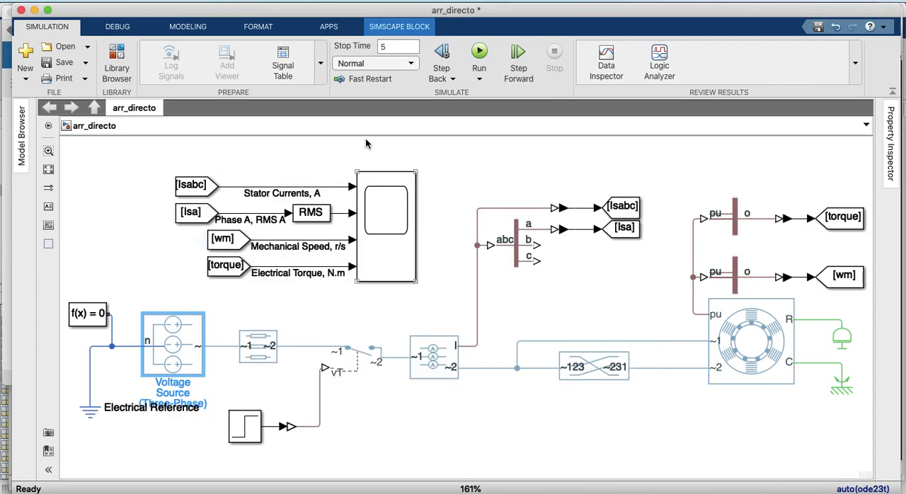
Run the simulation with the 380 V supply and open the Scope
click(479, 56)
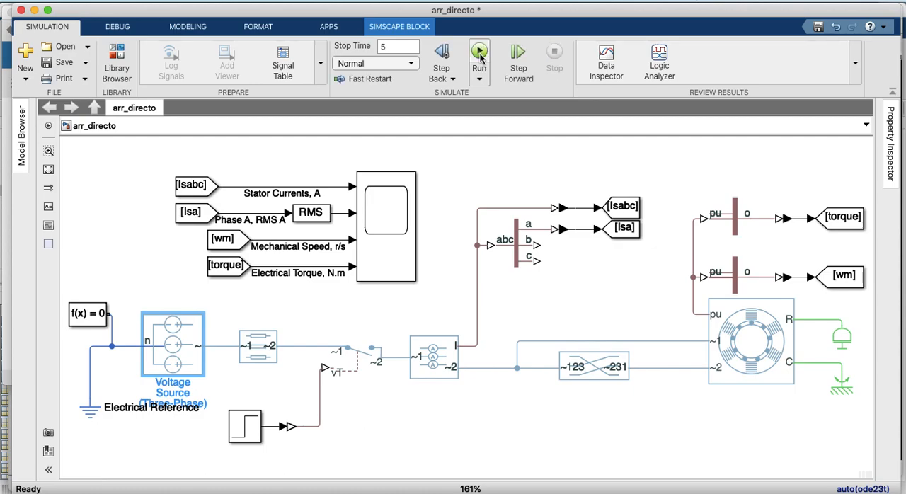
click(312, 221)
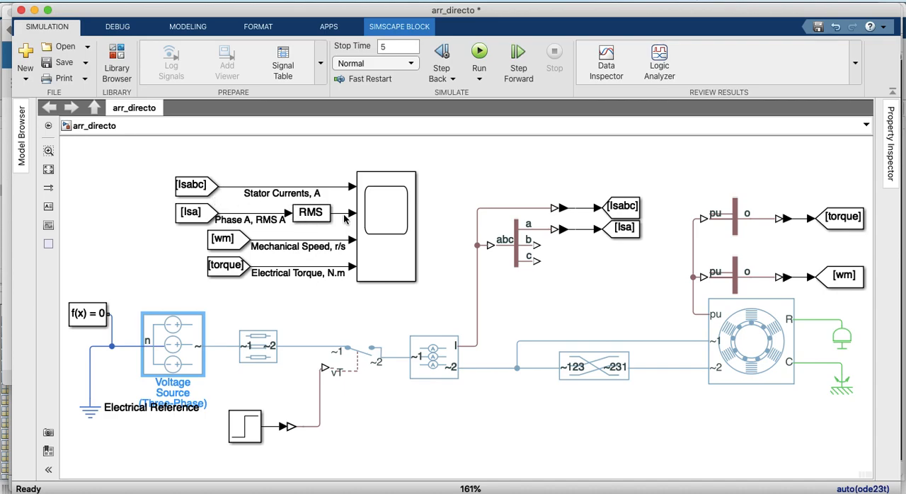
click(401, 243)
double_click(402, 243)
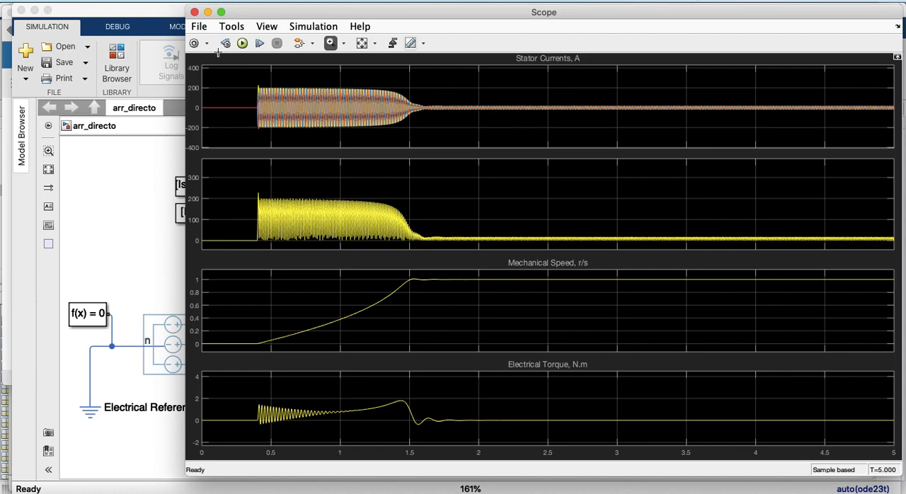
Fit the scope axes to the signals, zoom into the starting currents at about 0.432 to 0.449 s, and close the Scope
click(361, 45)
drag(247, 71, 285, 143)
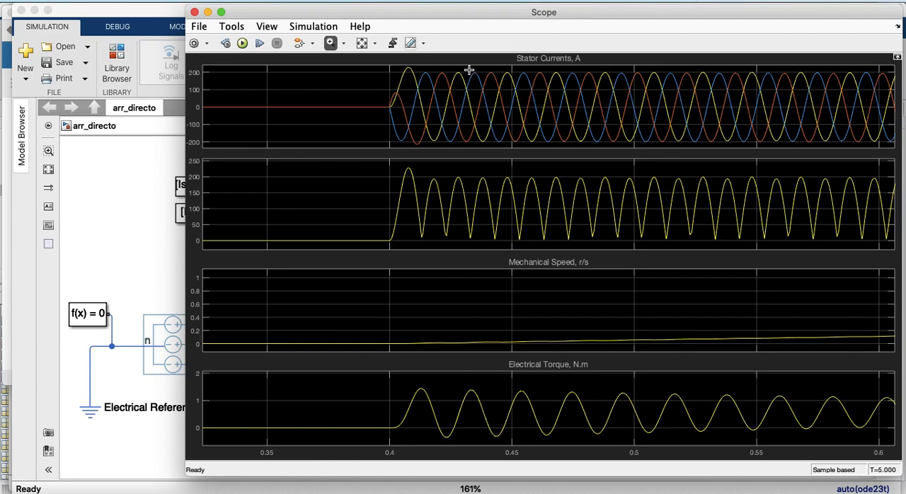
drag(468, 68, 511, 149)
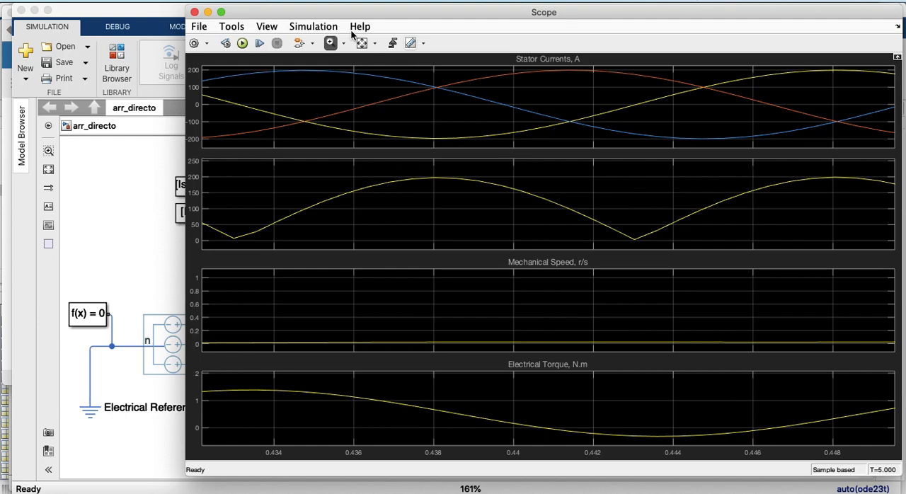
click(194, 12)
Set the three-phase voltage source's source impedance to Series R and apply the change
click(181, 352)
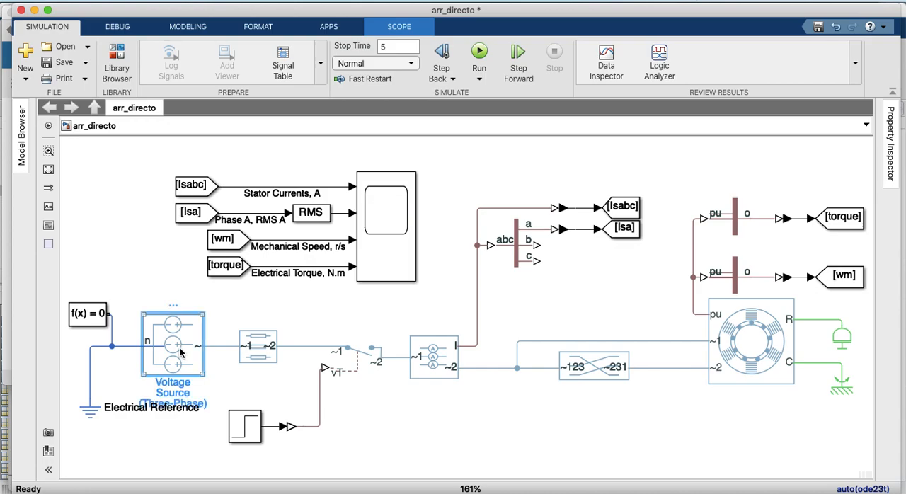
double_click(181, 353)
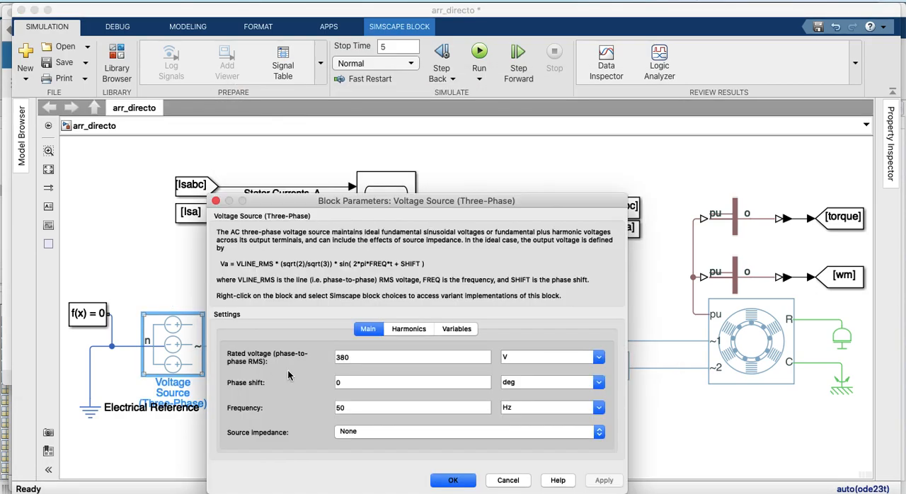
click(357, 432)
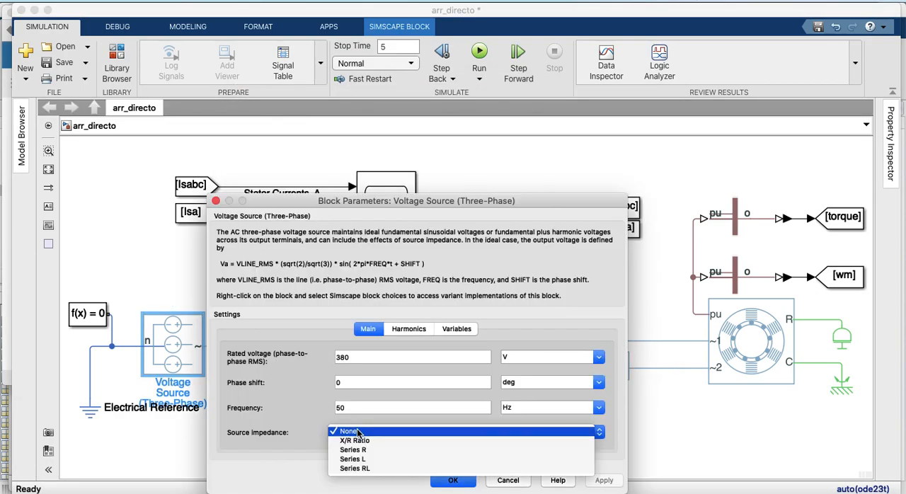
click(357, 449)
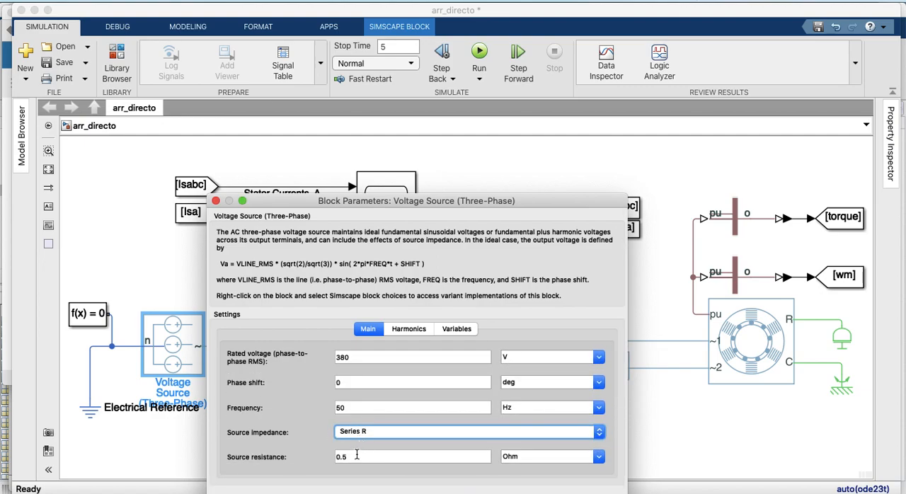
drag(405, 200, 407, 122)
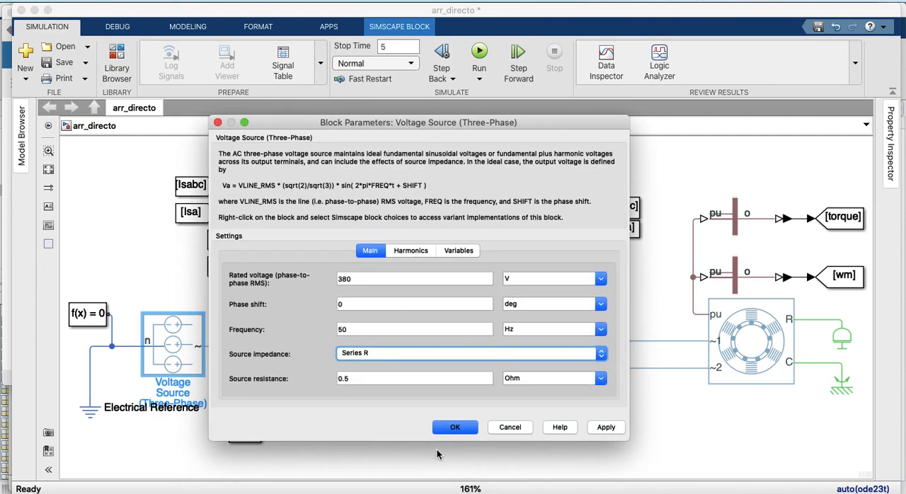
click(605, 428)
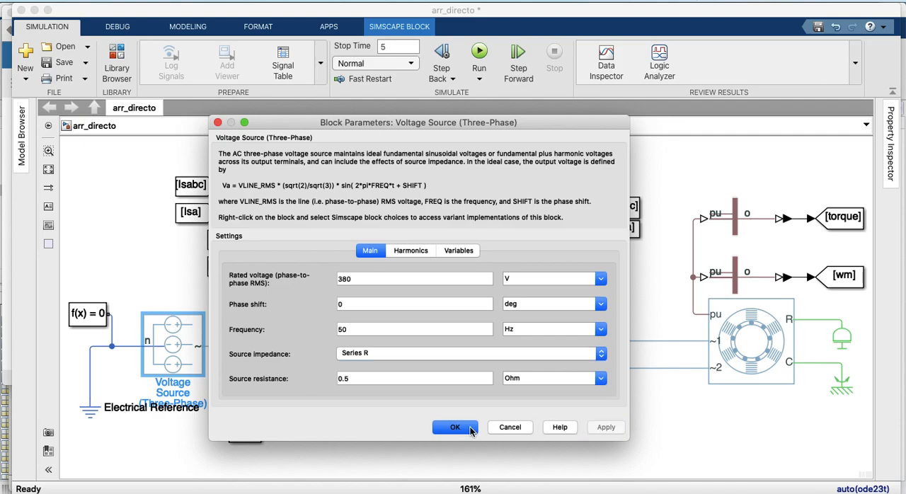
click(457, 427)
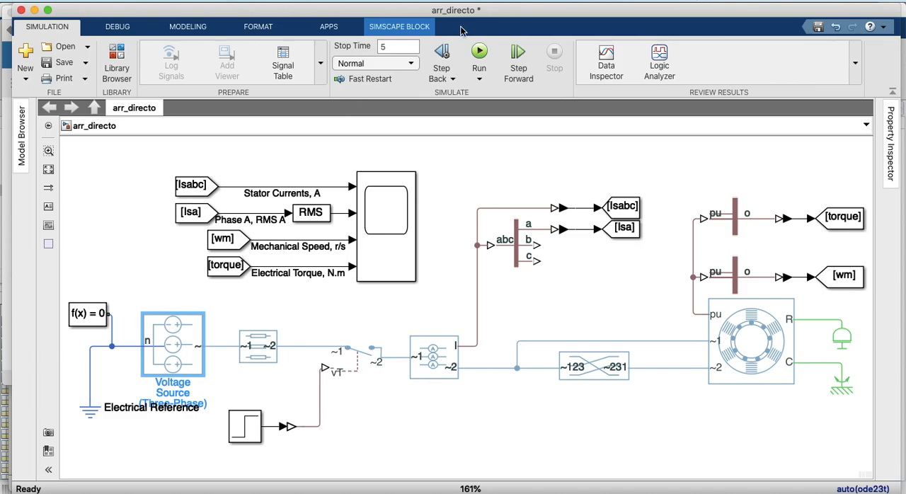
Run the simulation with the series source resistance and open the Scope
click(479, 52)
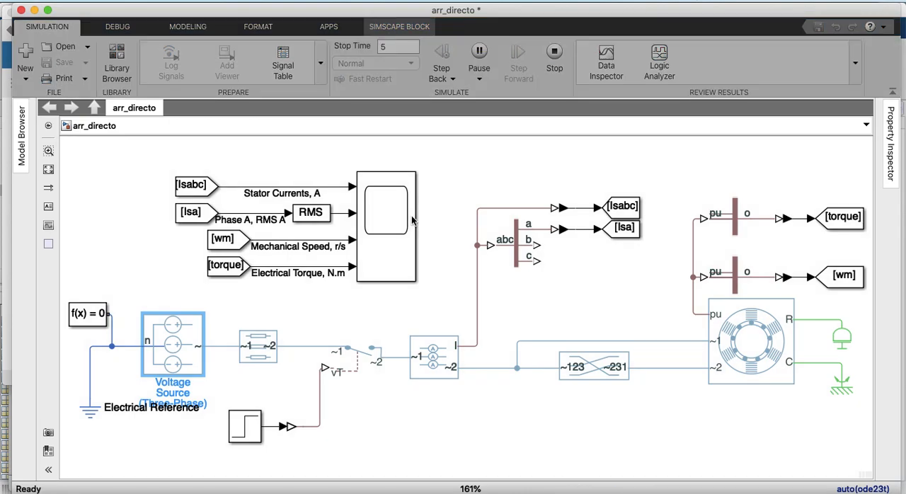
click(381, 228)
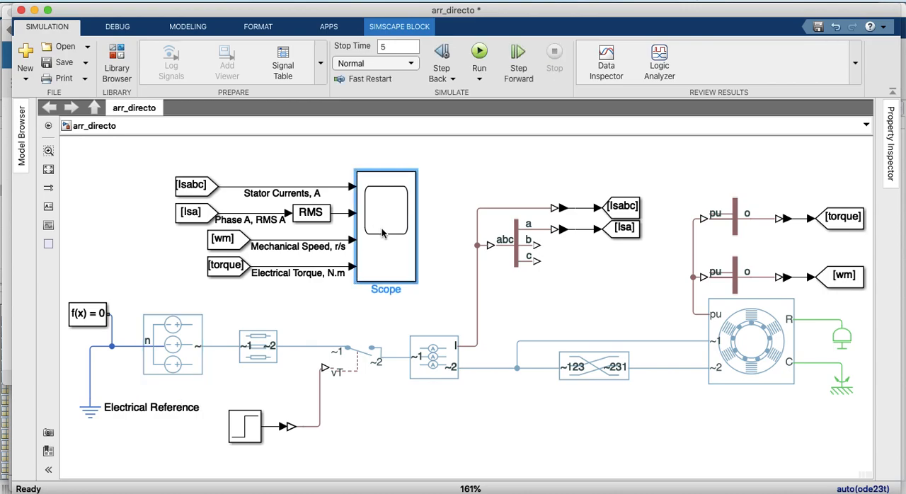
double_click(382, 228)
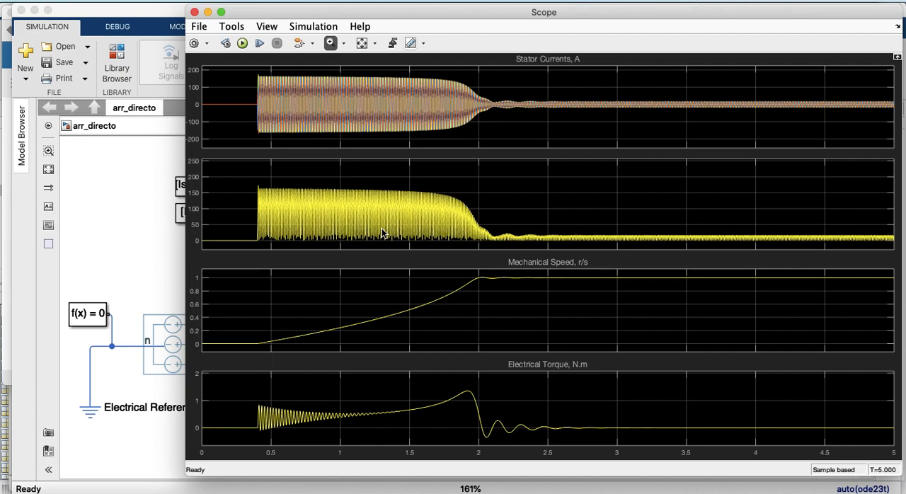
Zoom into the starting transient at about 0.402 to 0.433 s and scale the Y axes to fit the traces
drag(250, 70, 277, 136)
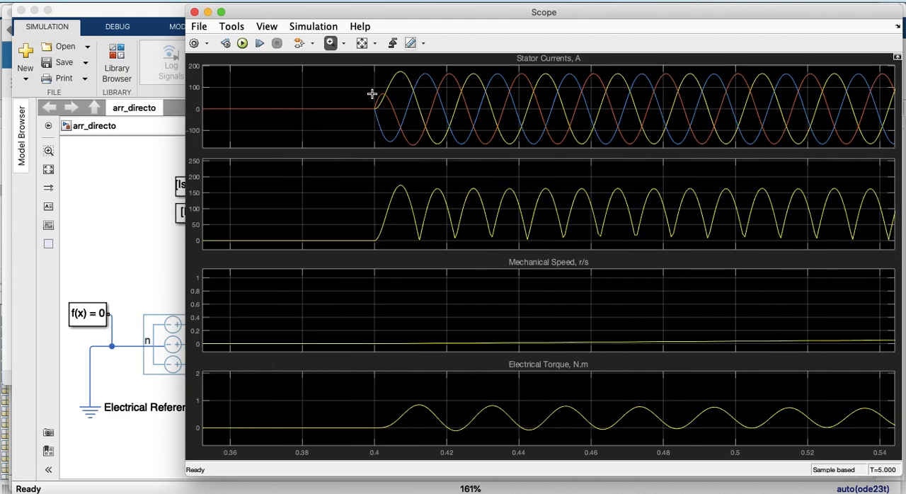
drag(379, 67, 494, 146)
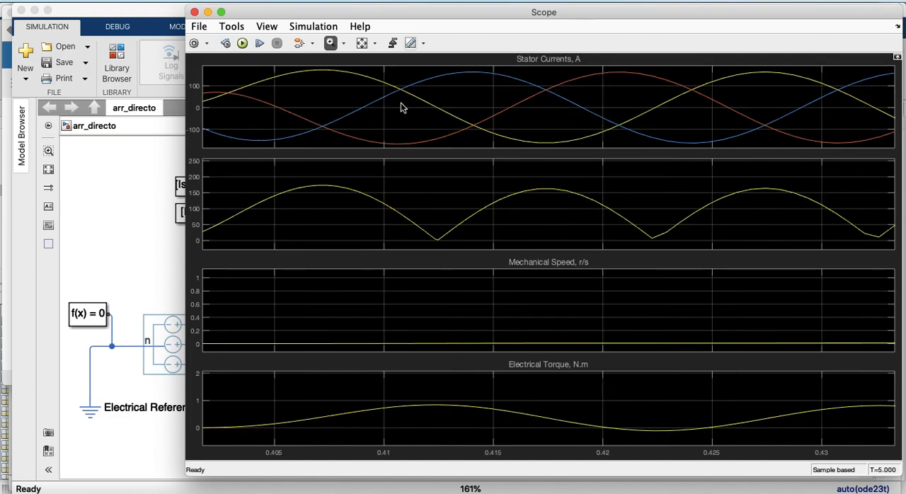
click(377, 46)
click(363, 82)
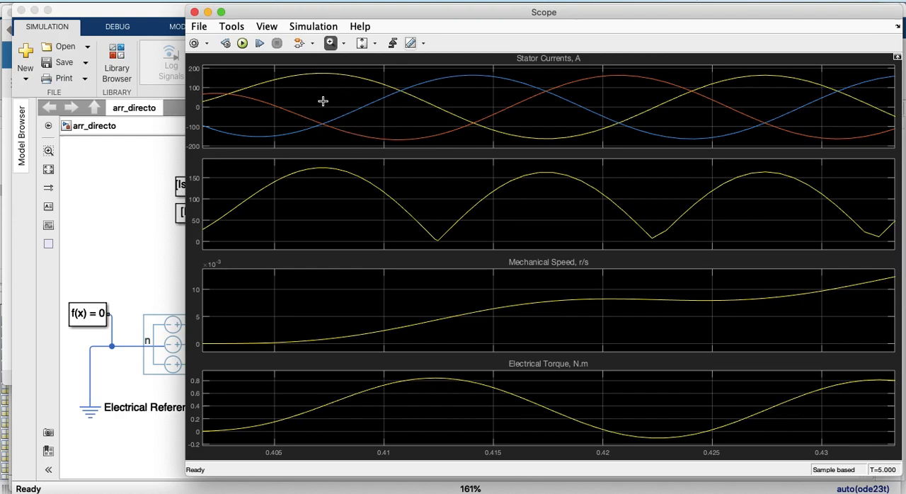
Close and reopen the Scope, and scale both axes to show the full 5 s simulation
click(194, 13)
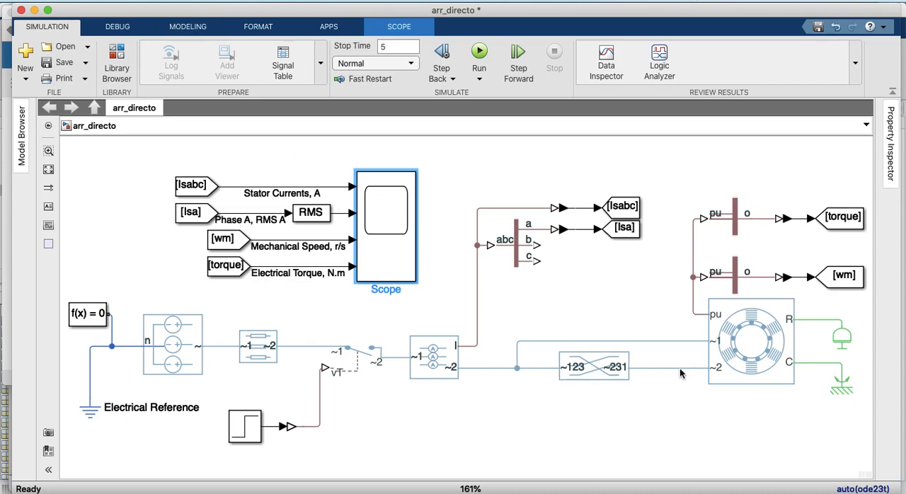
double_click(365, 219)
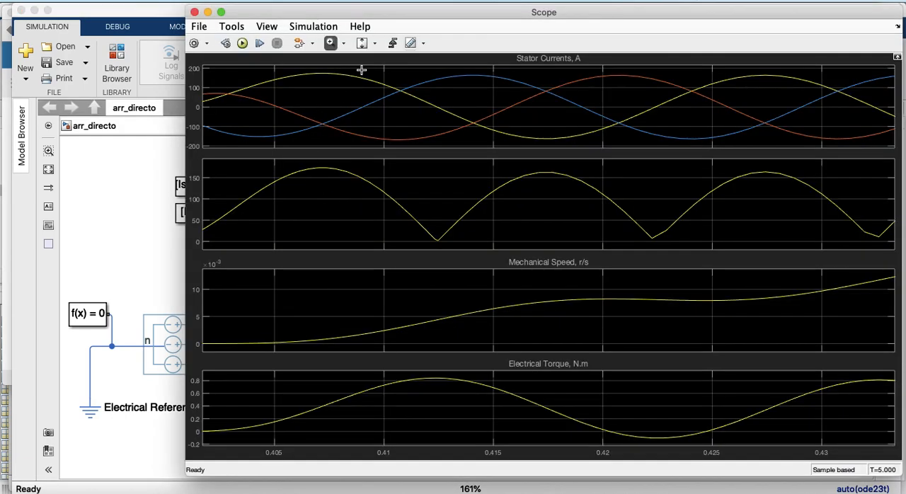
click(373, 42)
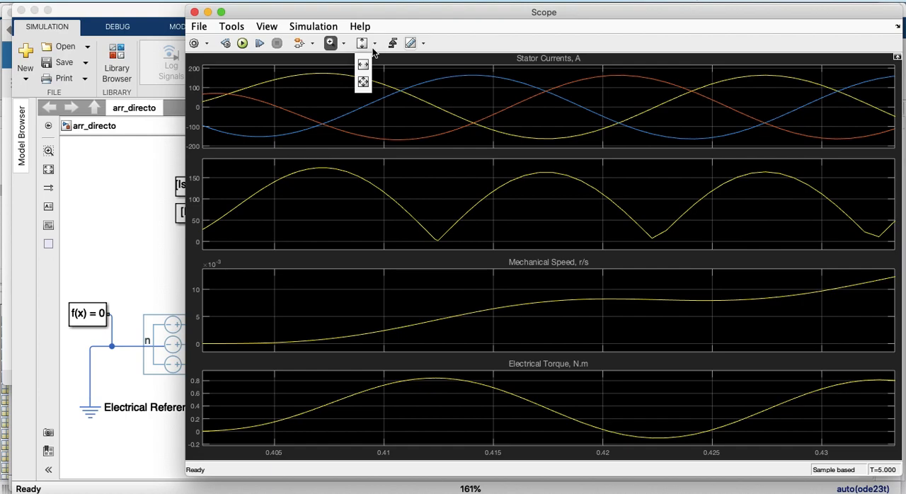
click(363, 82)
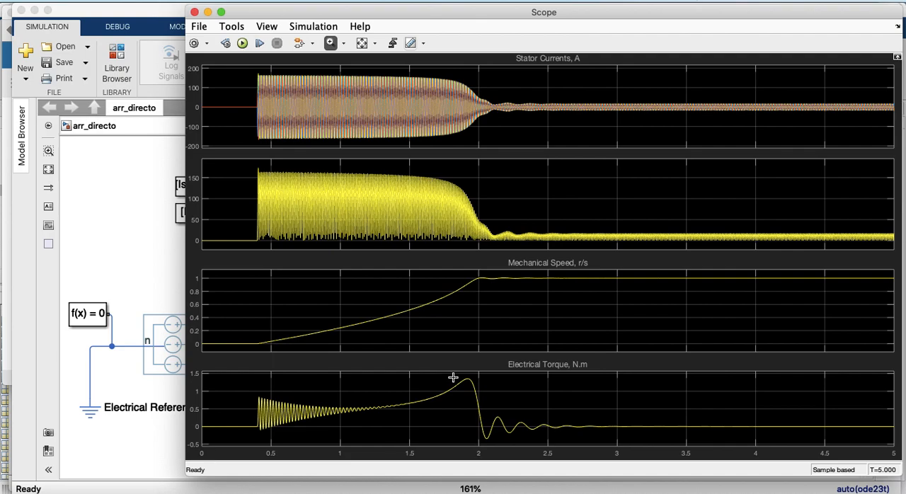
Zoom into the torque peak and its settling at about 1.82 to 2.84 s and scale the Y axes to fit the traces
drag(453, 377, 596, 445)
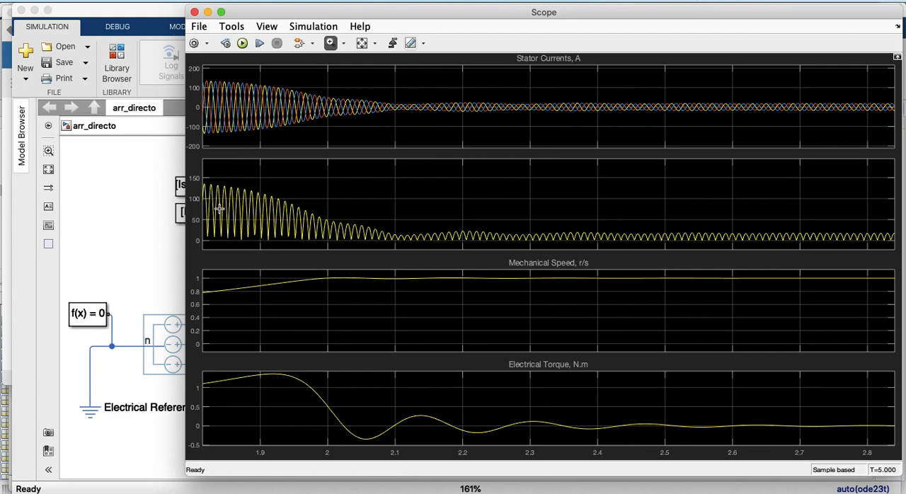
click(374, 44)
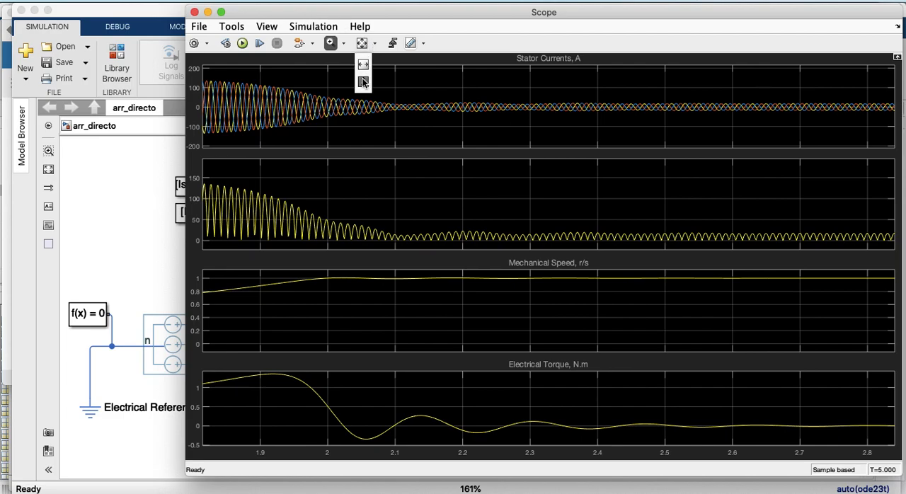
click(363, 83)
Restore the full time range and zoom into the phase A current around switch-on, at about 0.34 to 0.43 s
click(375, 44)
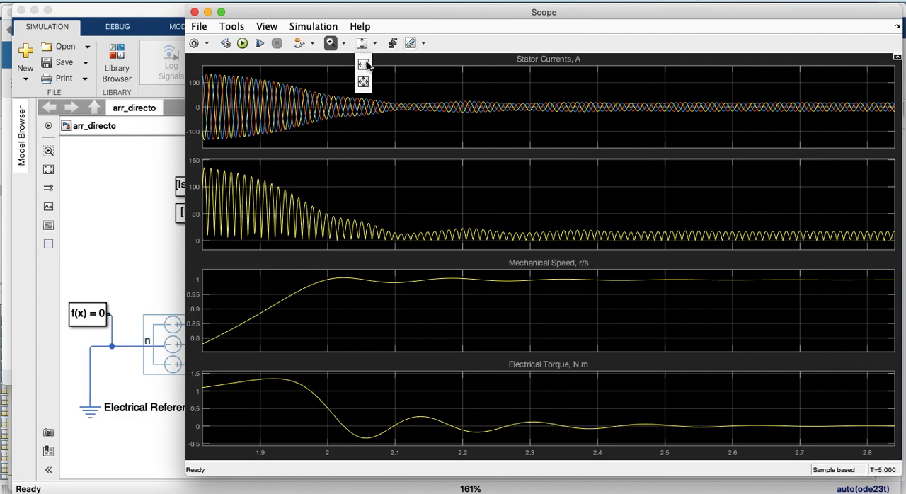
click(363, 83)
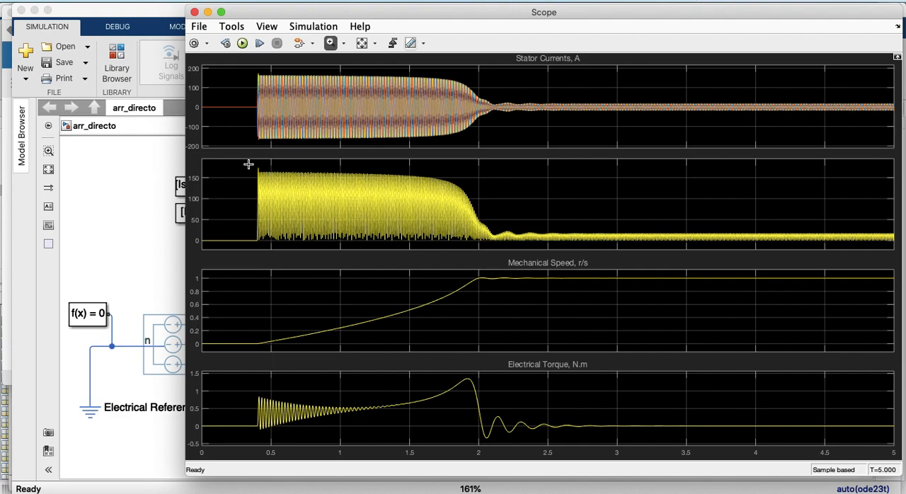
drag(248, 164, 261, 244)
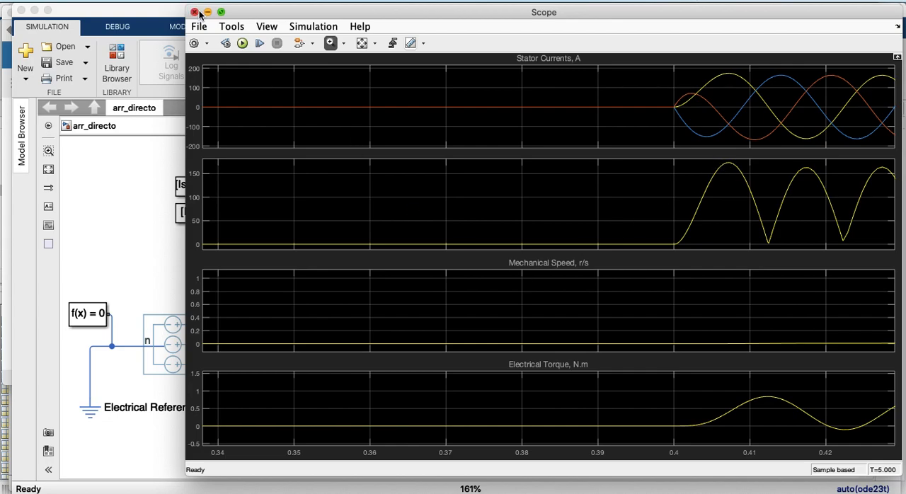
Zoom out fully and examine the steady-state phase A current at about 2.63 to 2.81 s, with Y axes scaled to the traces
click(362, 43)
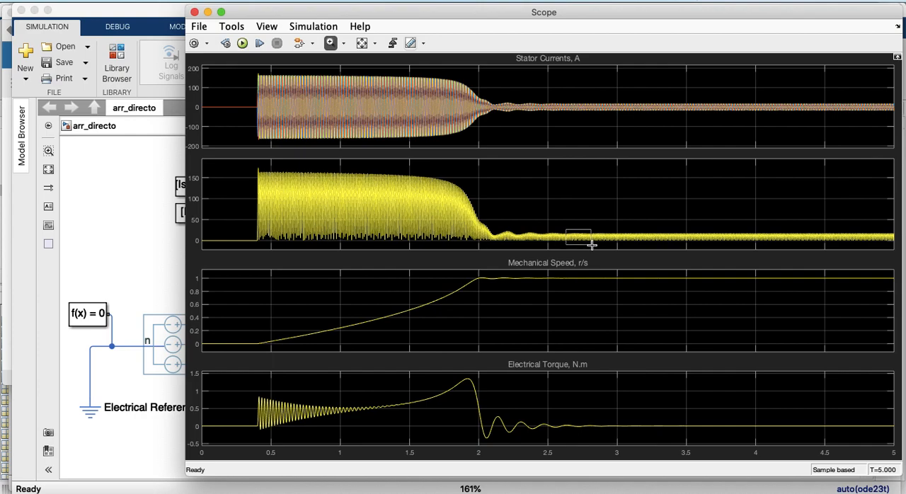
drag(566, 245, 592, 245)
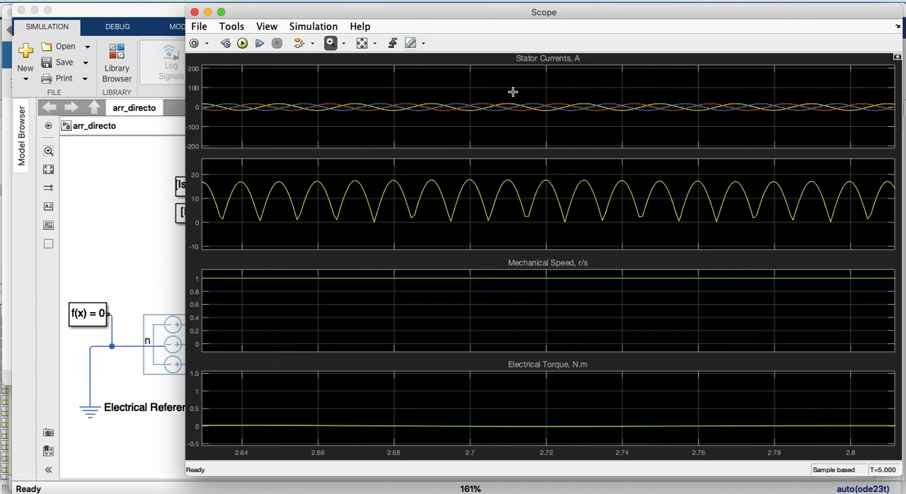
click(374, 44)
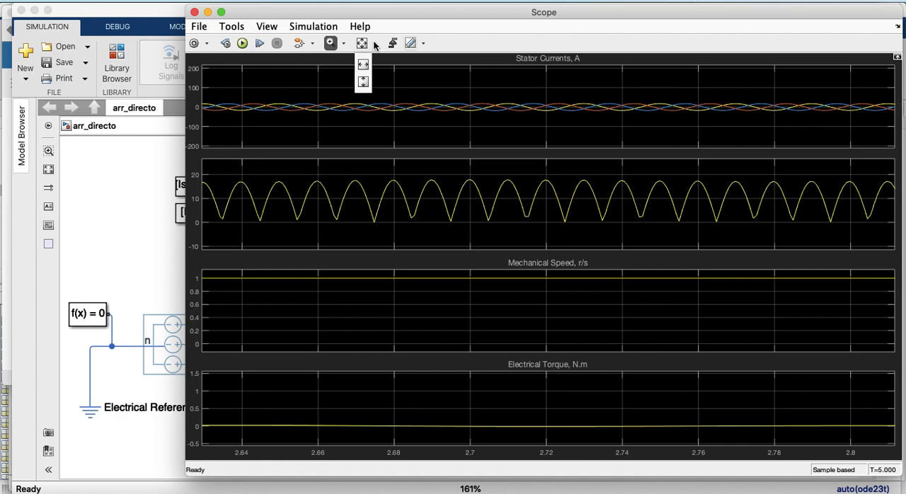
click(363, 83)
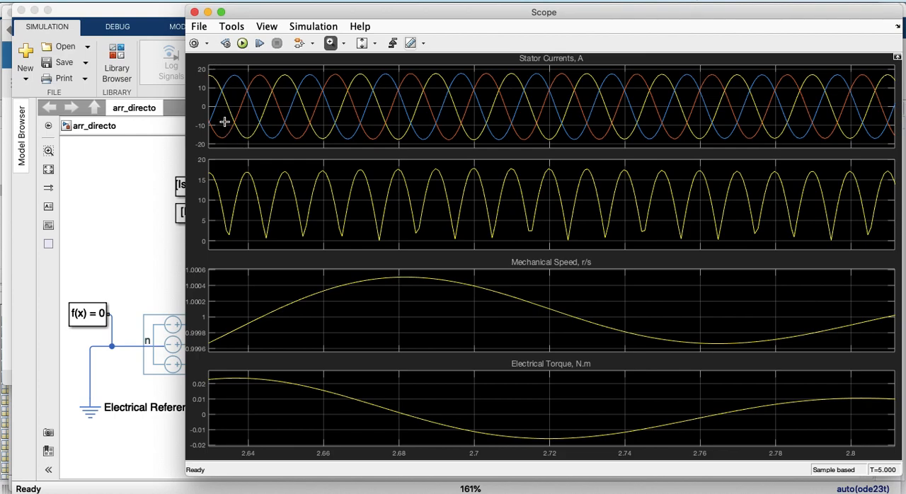
From the full time range, zoom into the starting current at about 0.37 to 0.48 s, and close the Scope
click(374, 44)
click(363, 83)
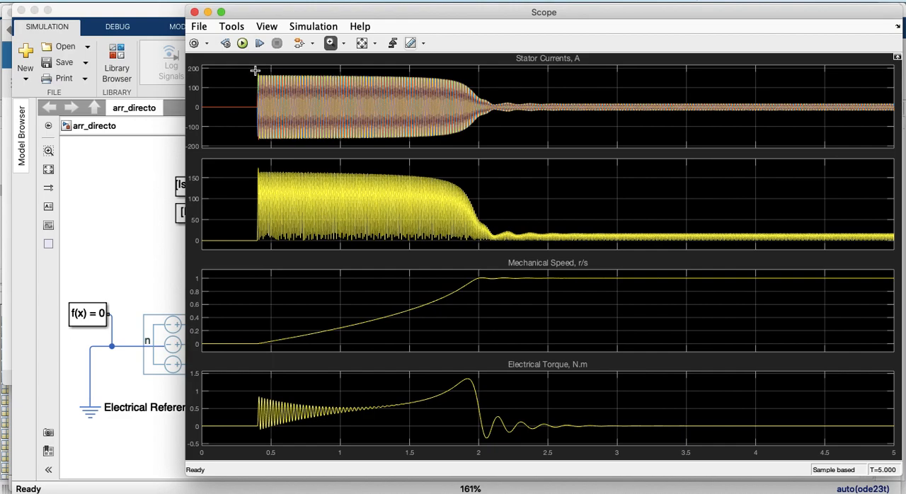
drag(252, 166, 268, 246)
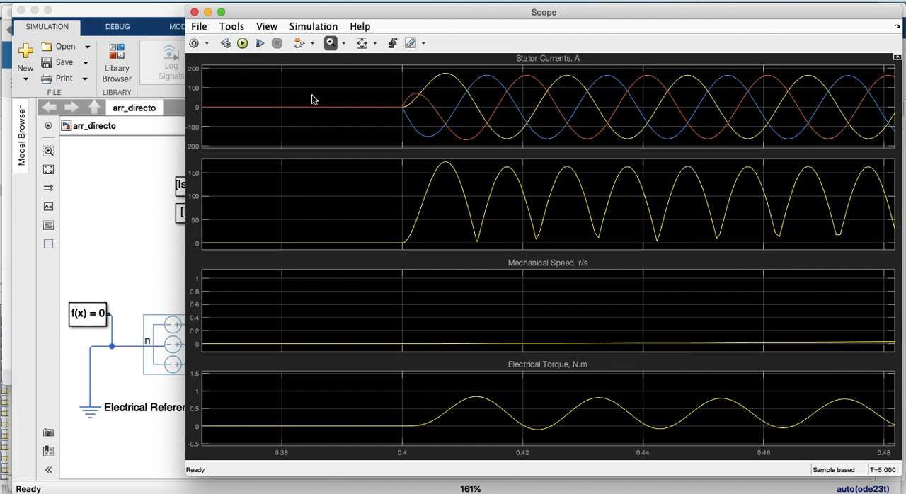
click(194, 12)
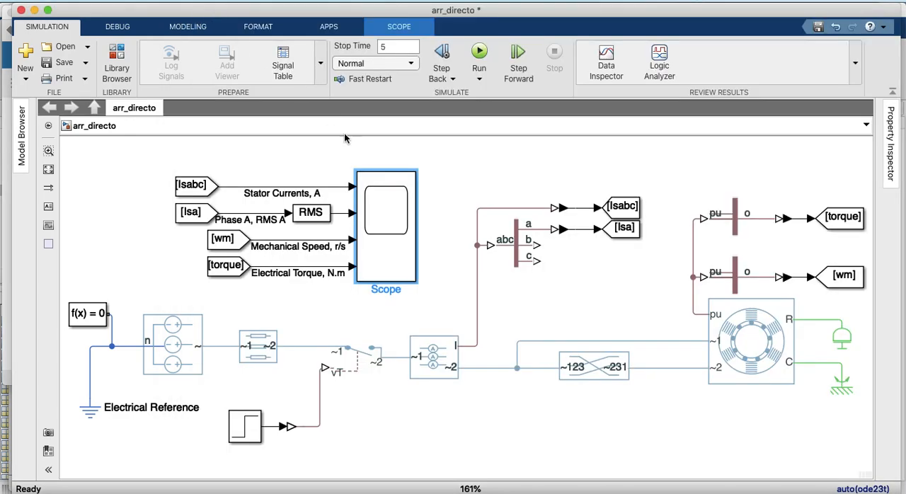
Reopen the Scope and examine the steady-state current at about 2.62 to 2.76 s, with Y axes scaled to the traces
double_click(380, 223)
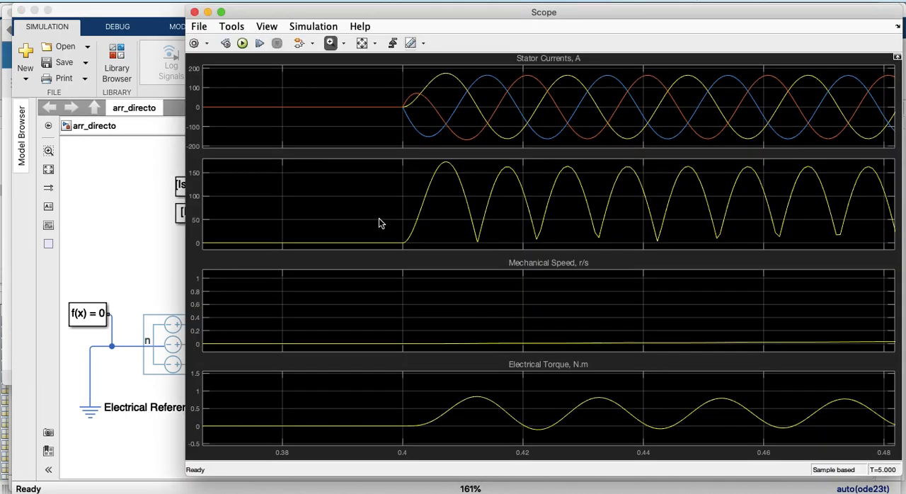
click(362, 43)
click(362, 43)
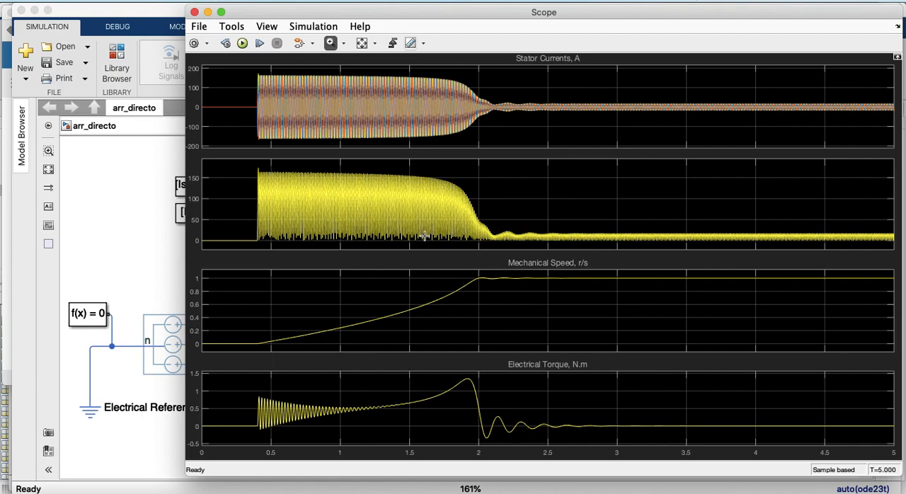
drag(564, 231, 584, 244)
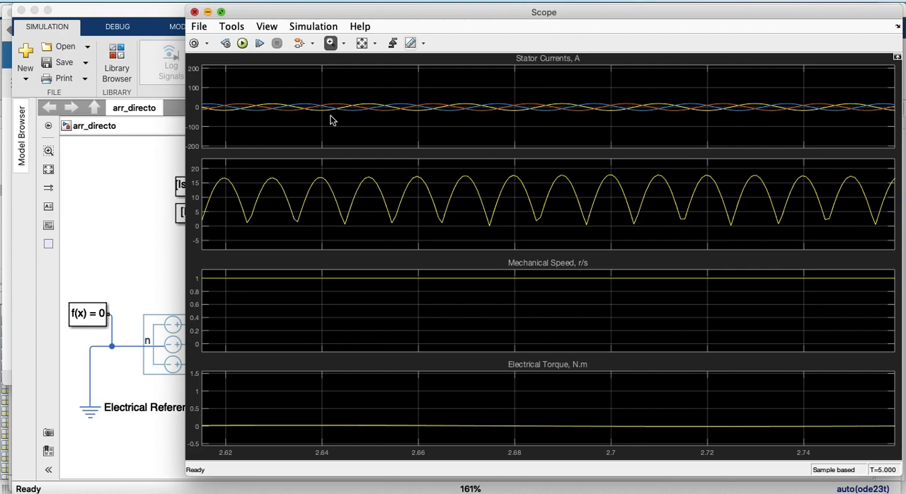
click(375, 45)
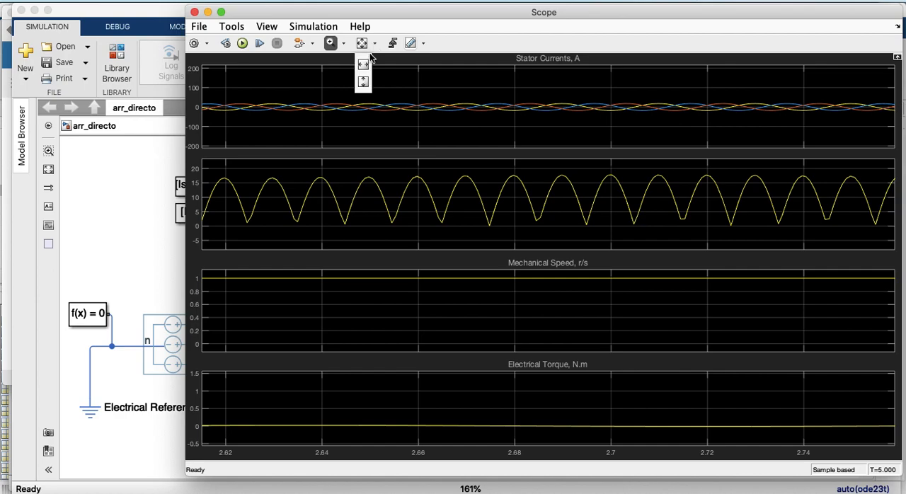
click(363, 83)
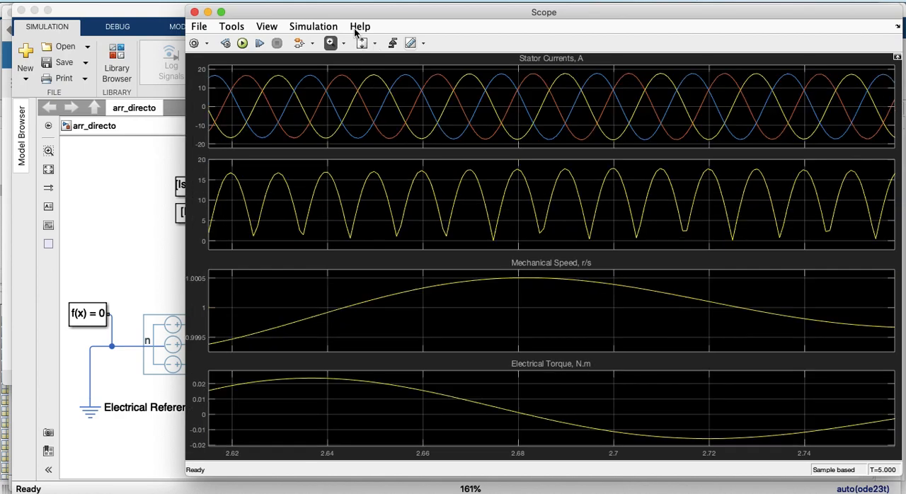
Scale the scope axes back to the full simulation and close the Scope
click(375, 43)
click(363, 83)
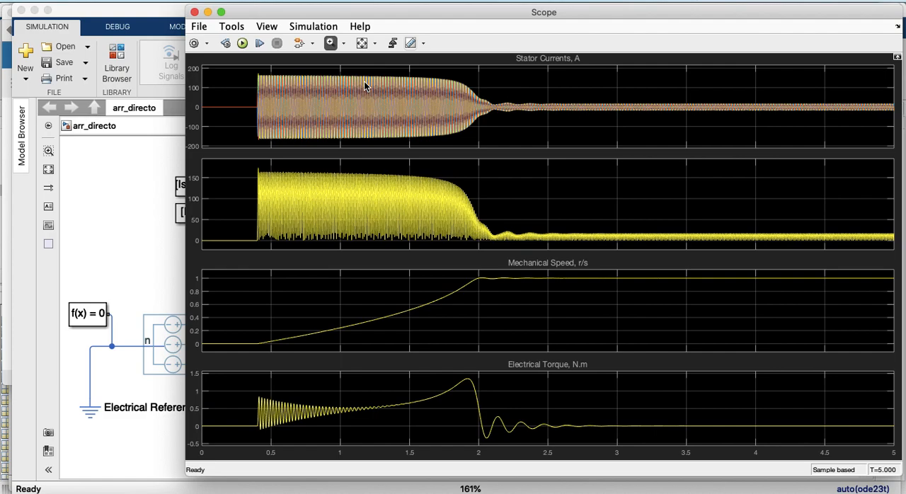
drag(410, 16, 305, 15)
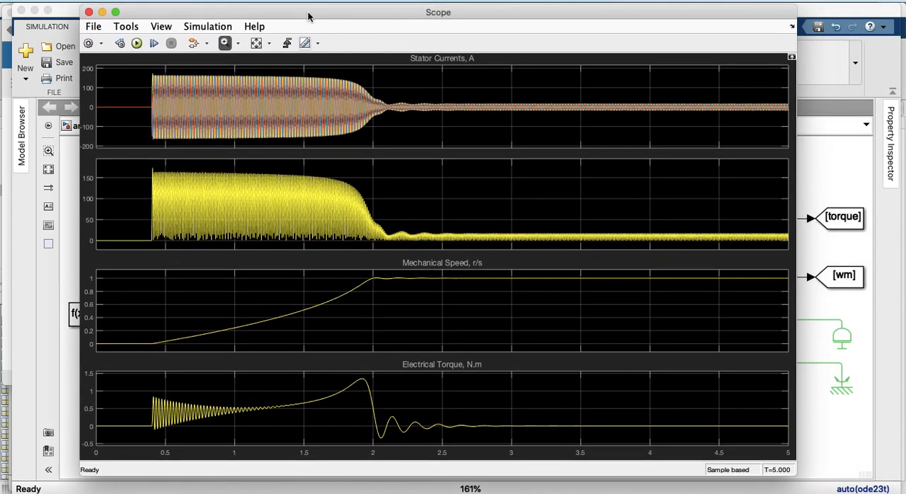
click(89, 12)
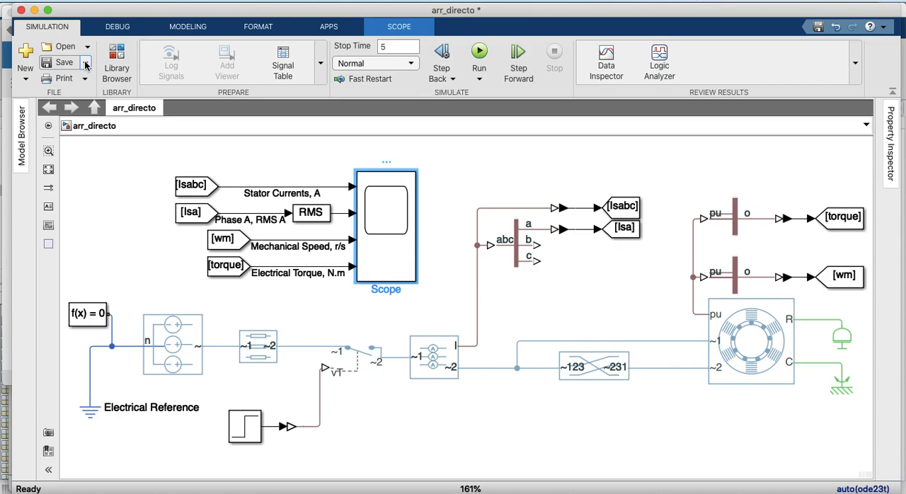
click(85, 64)
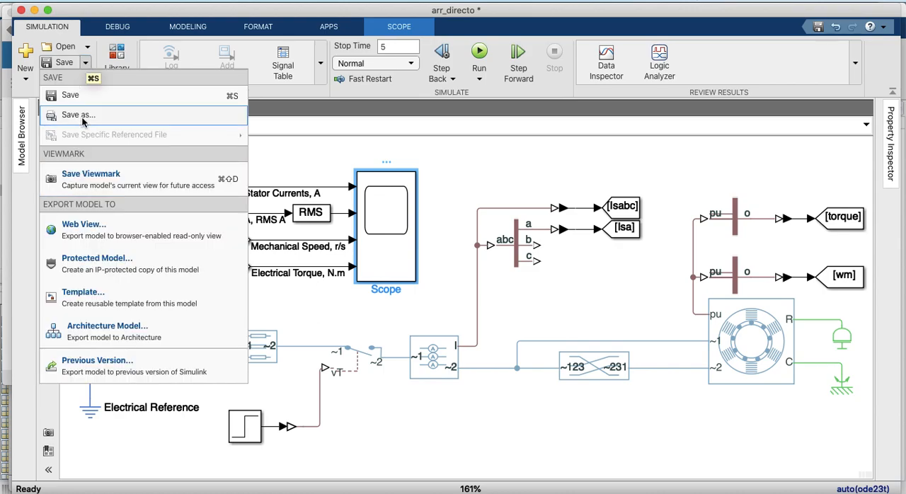
click(284, 178)
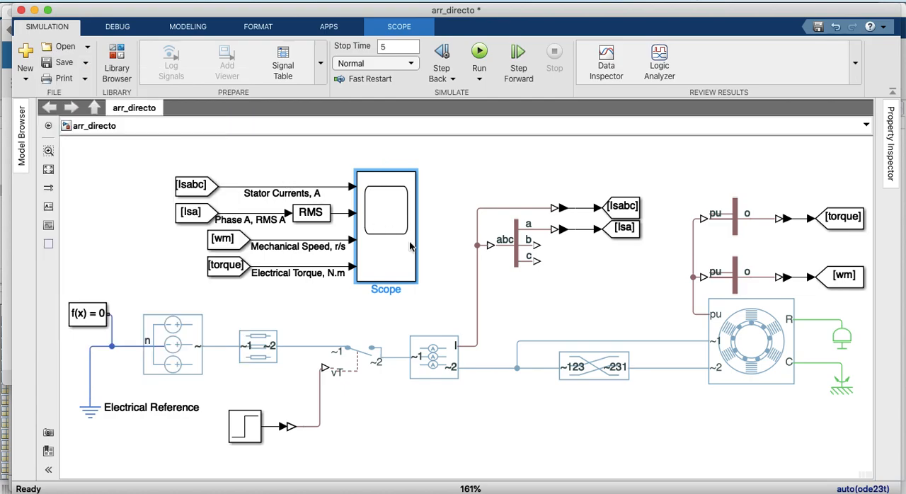
Set the Inertia block's inertia to 0.25 kg*m^2 and apply the change
click(842, 339)
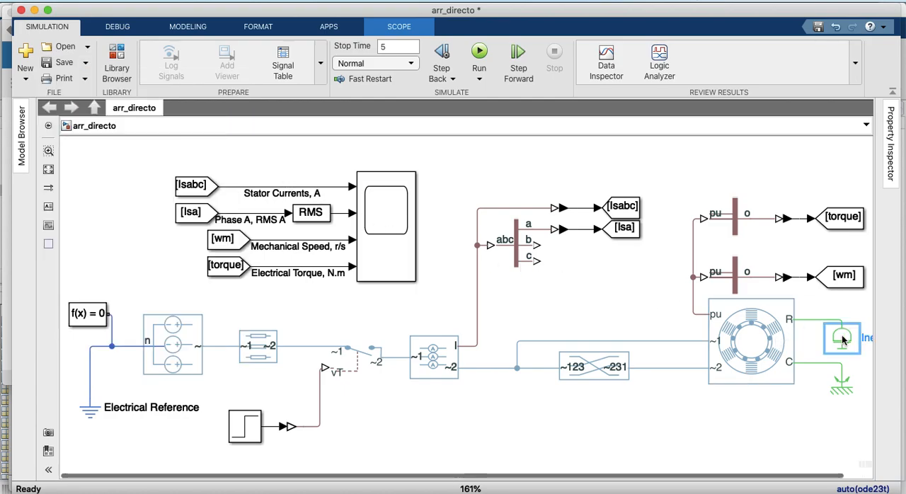
double_click(842, 339)
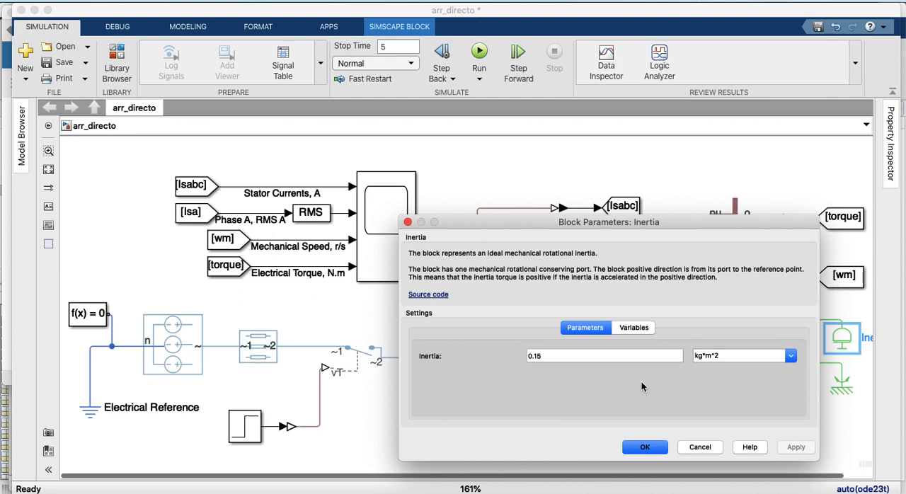
click(537, 355)
click(537, 355)
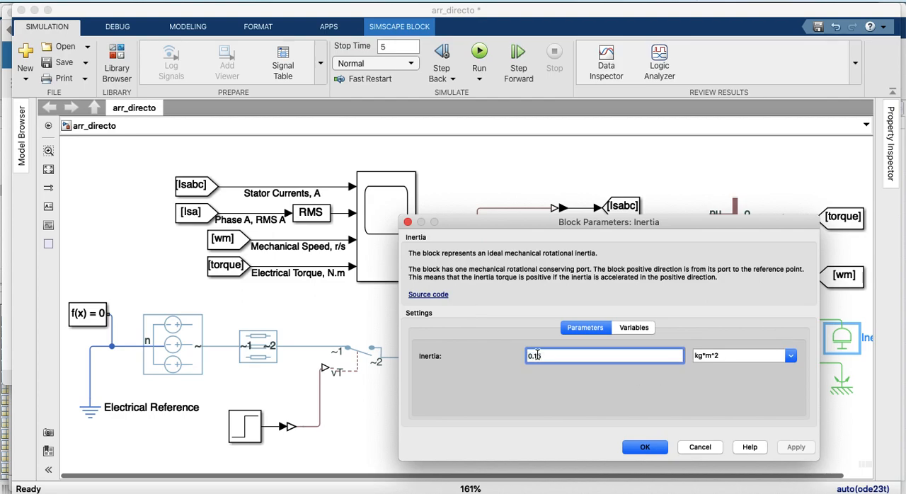
key(BackSpace)
text(2)
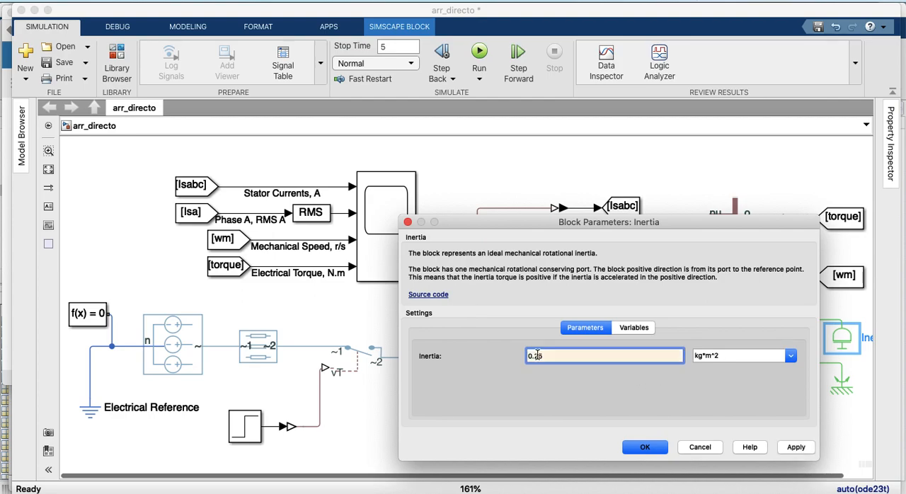
click(796, 448)
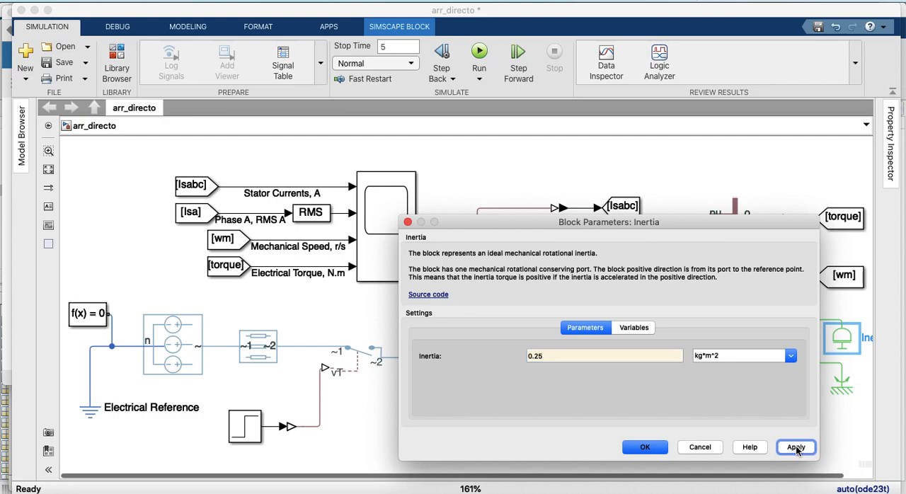
click(641, 448)
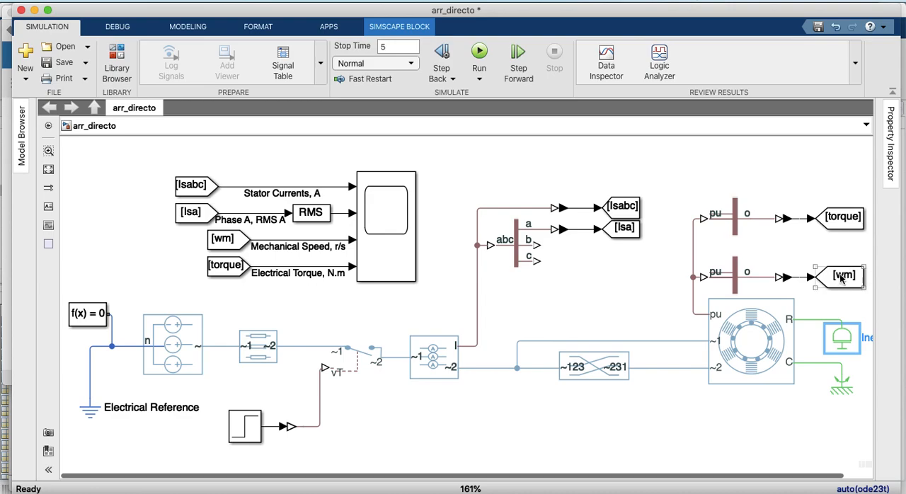
Run the simulation with the new rotor inertia and open the Scope
click(479, 54)
click(199, 219)
click(412, 351)
double_click(375, 237)
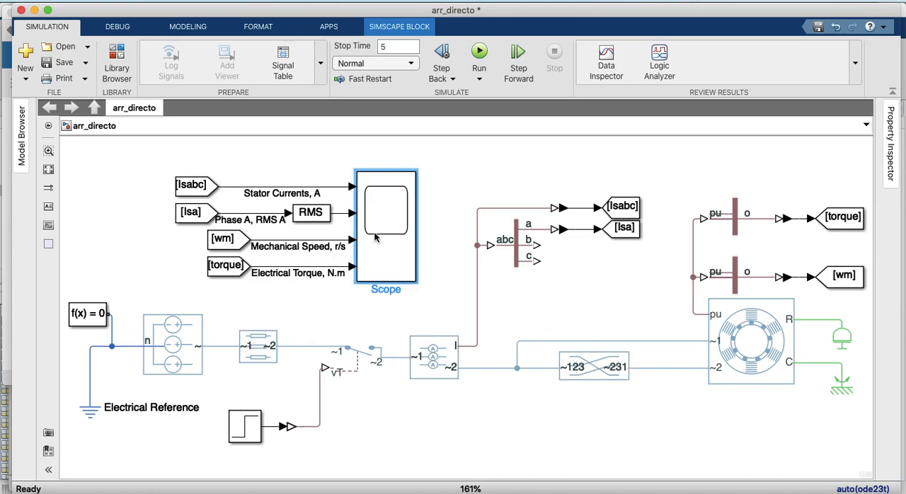
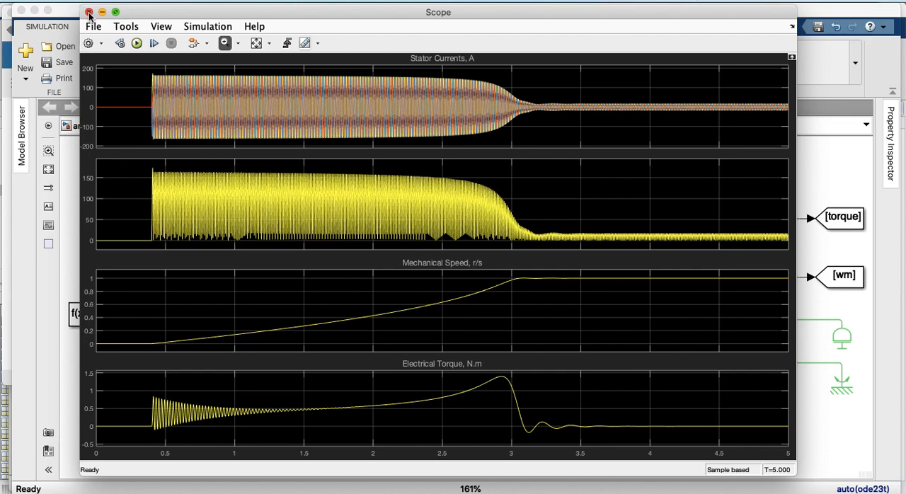
Close the Scope and save a copy of the model as arr_directo_mi3f_d.slx in the MATLAB folder
click(89, 12)
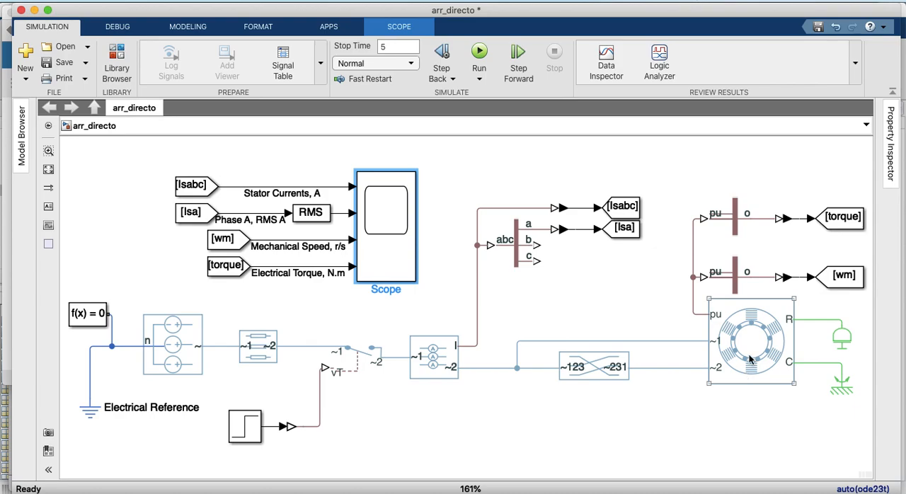
click(86, 62)
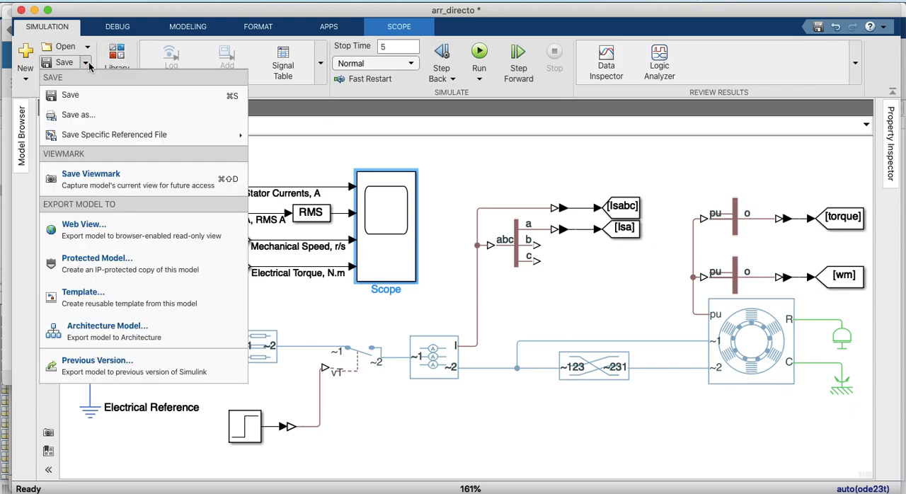
click(89, 114)
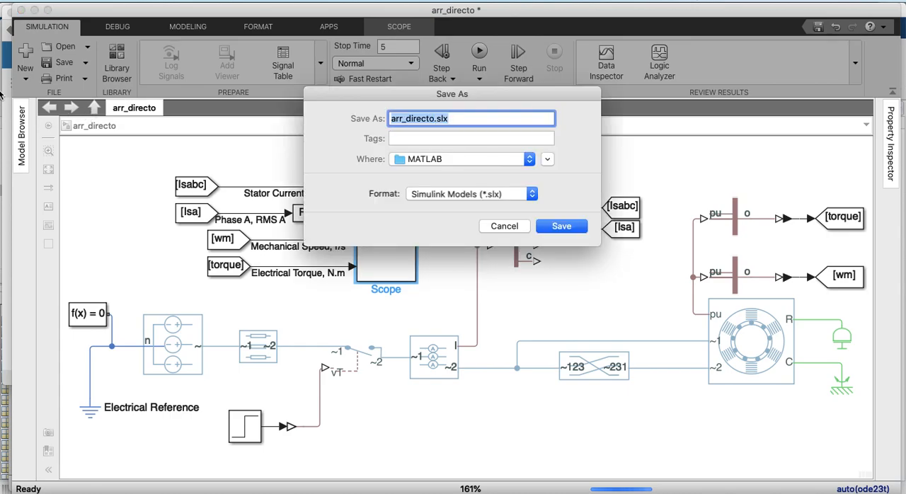
click(435, 119)
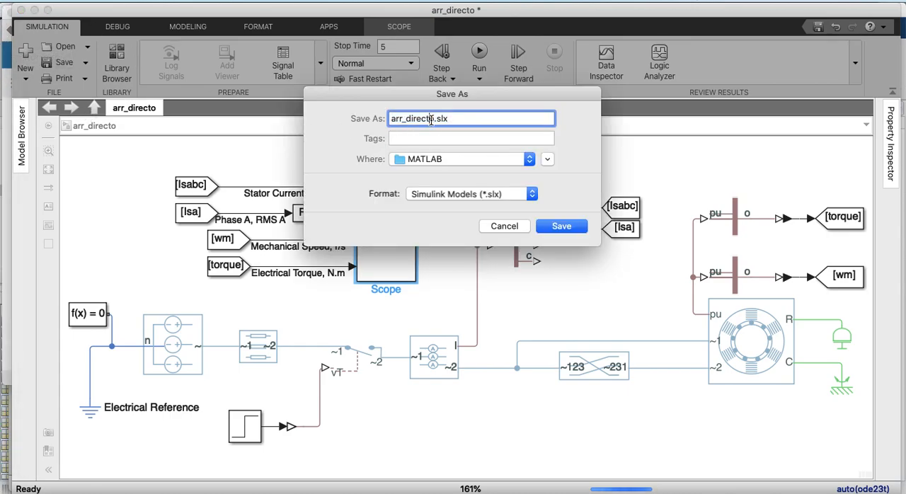
text(_d)
key(BackSpace)
text(mi3f_d)
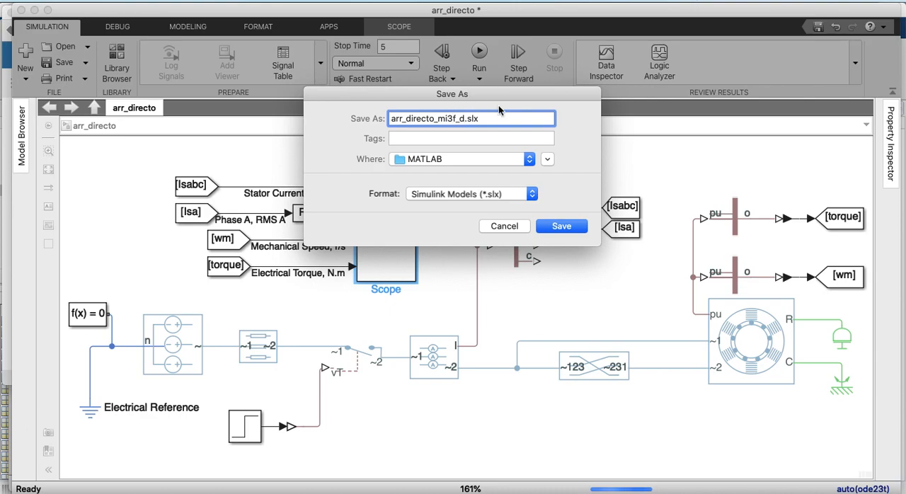
click(557, 228)
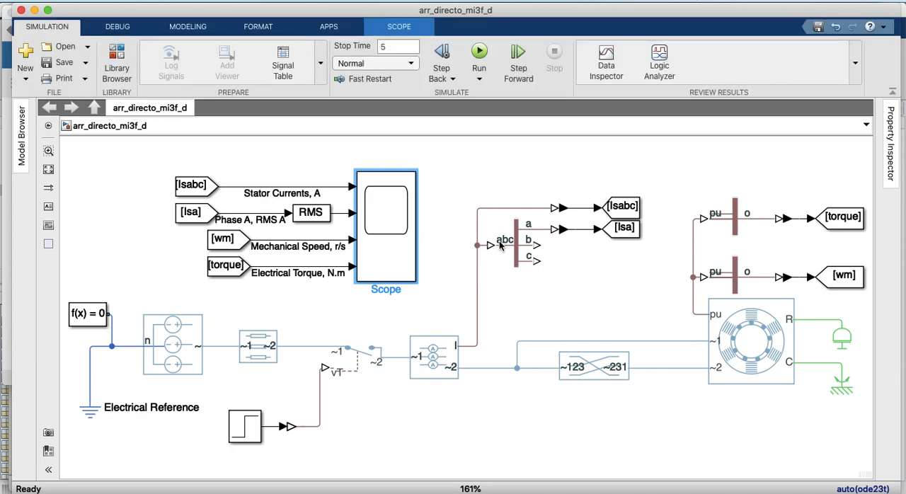
Delete the Phase Permute block and the loose line branching to it from the current sensor's output
click(607, 366)
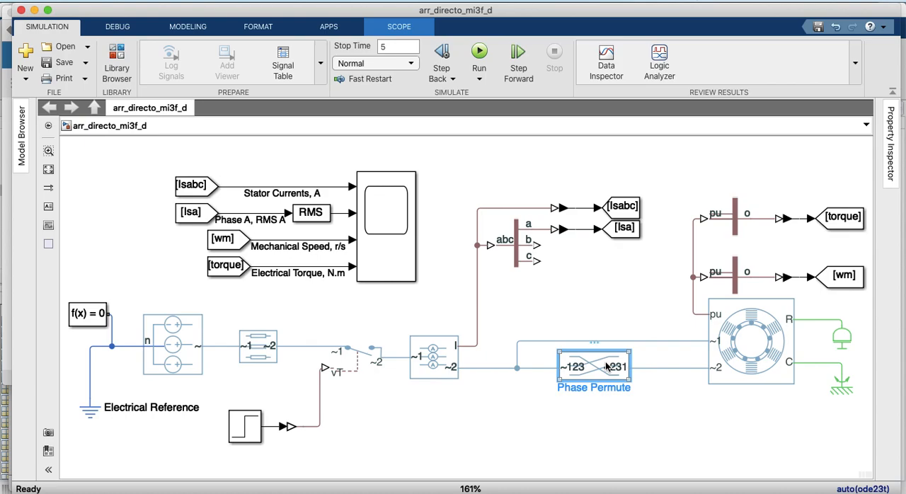
key(Delete)
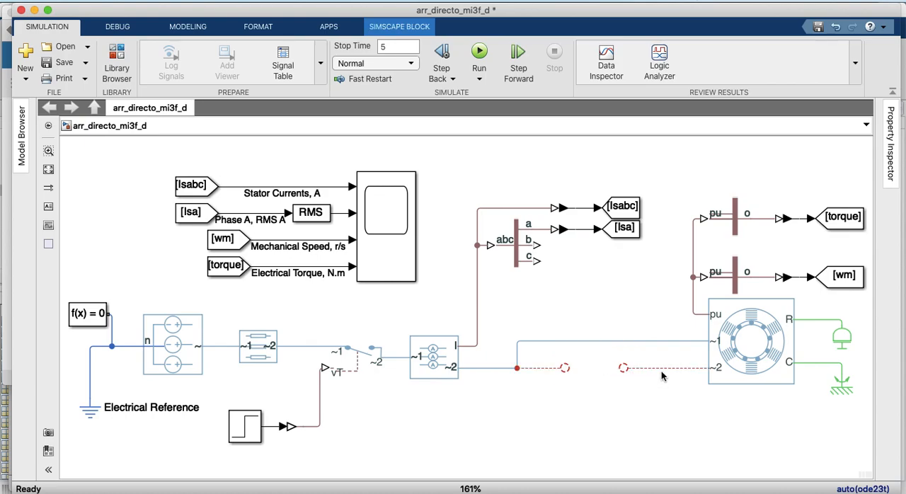
click(537, 367)
key(Delete)
Browse the Simscape Electrical library, including Sensors & Transducers and Sources, for a block to terminate the machine's ~2 port
click(116, 57)
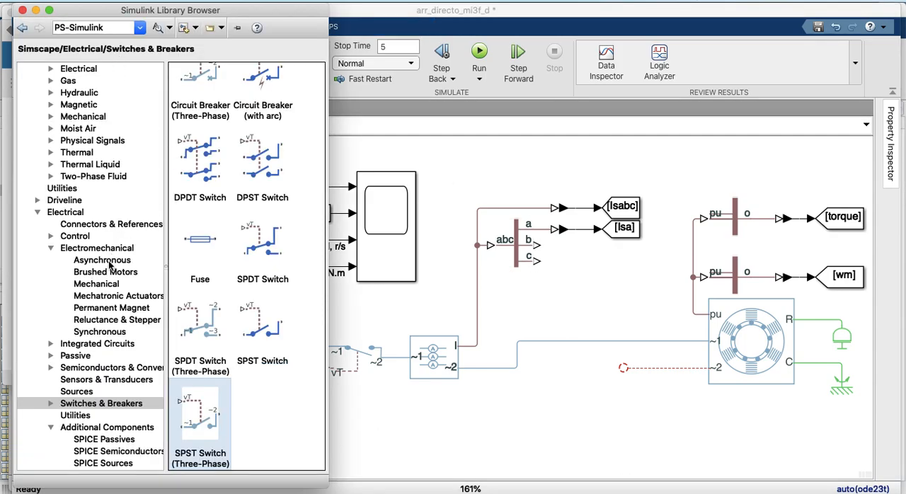
scroll(76, 165, up, 2)
scroll(76, 165, up, 3)
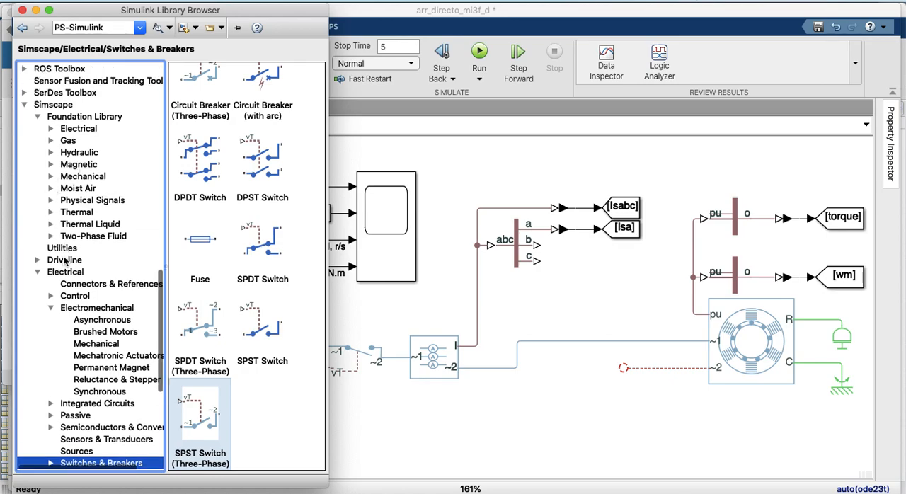
scroll(64, 261, down, 3)
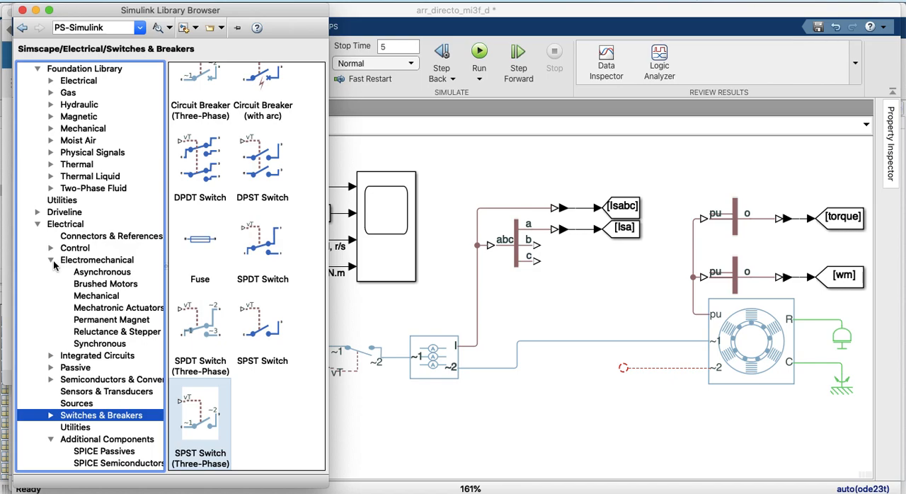
click(51, 261)
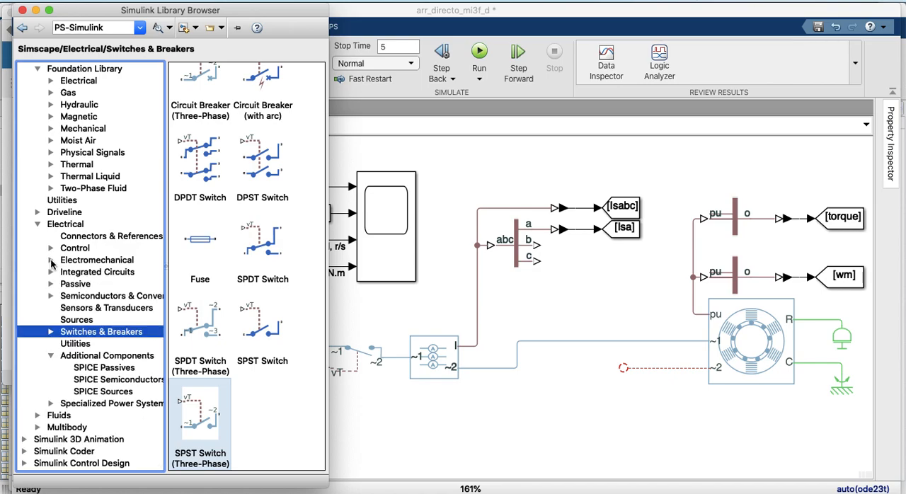
click(77, 310)
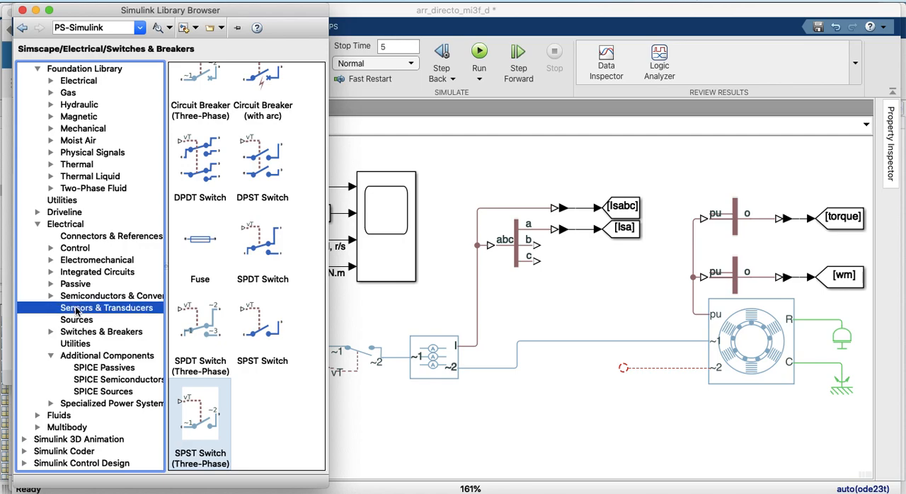
scroll(209, 309, down, 10)
scroll(209, 309, down, 2)
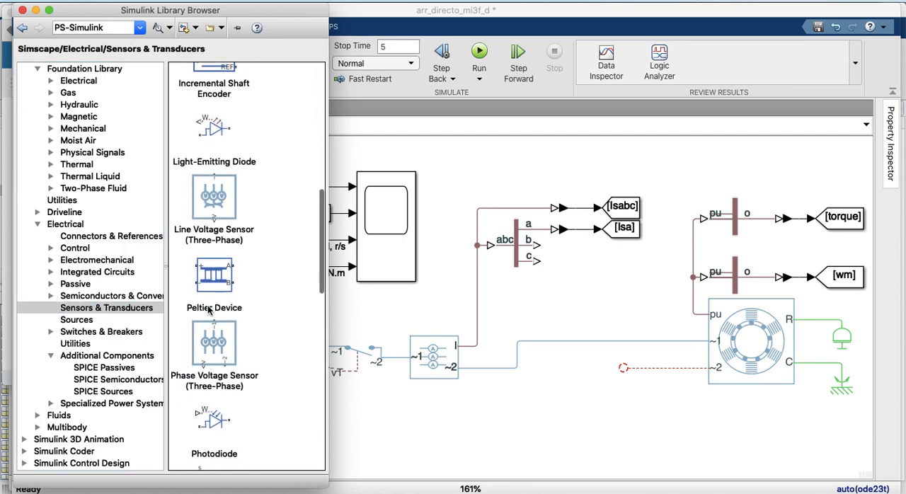
click(75, 322)
click(51, 332)
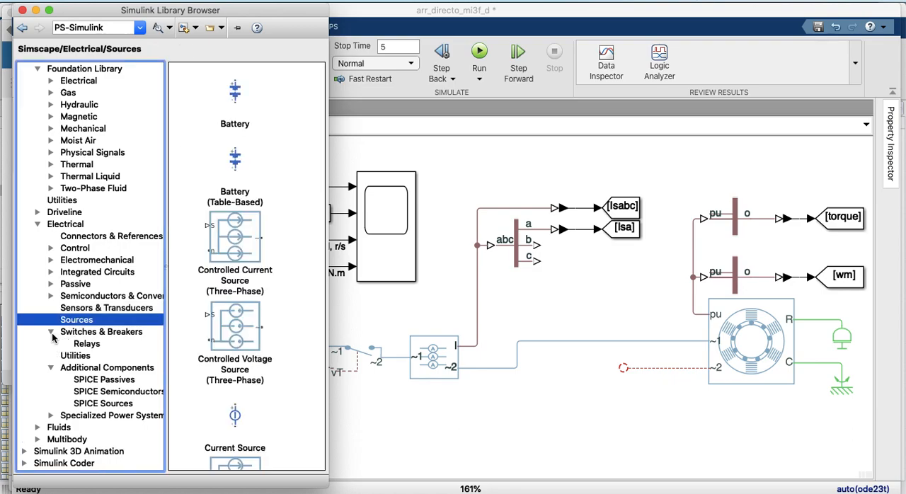
scroll(56, 354, up, 5)
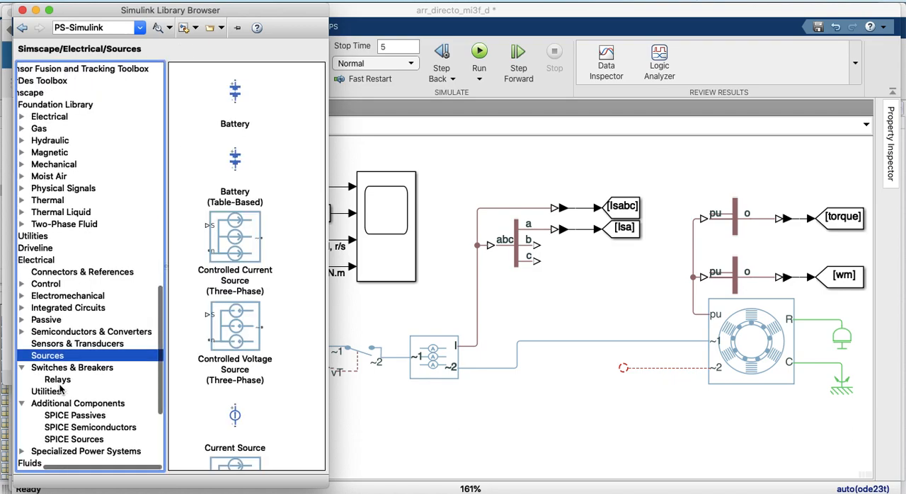
scroll(61, 388, up, 3)
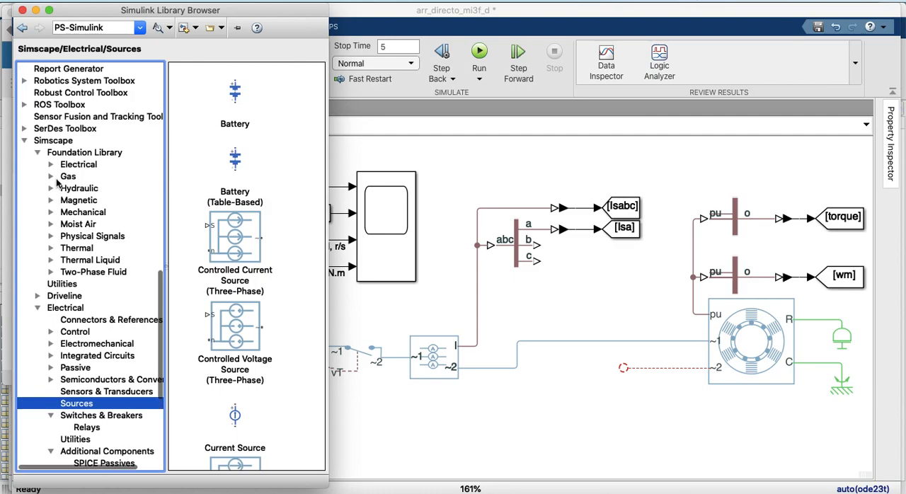
Place an Electrical Reference from the Foundation Library's Electrical Elements below the machine's unconnected ~2 line
click(50, 178)
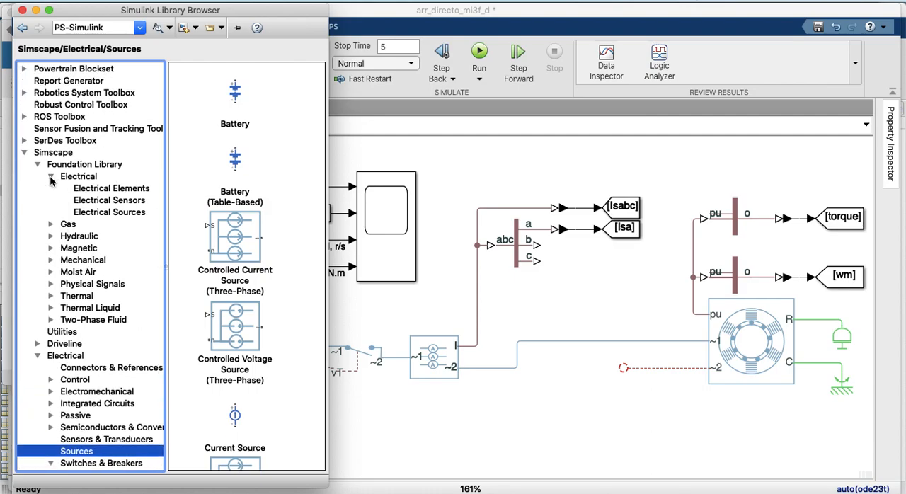
click(91, 213)
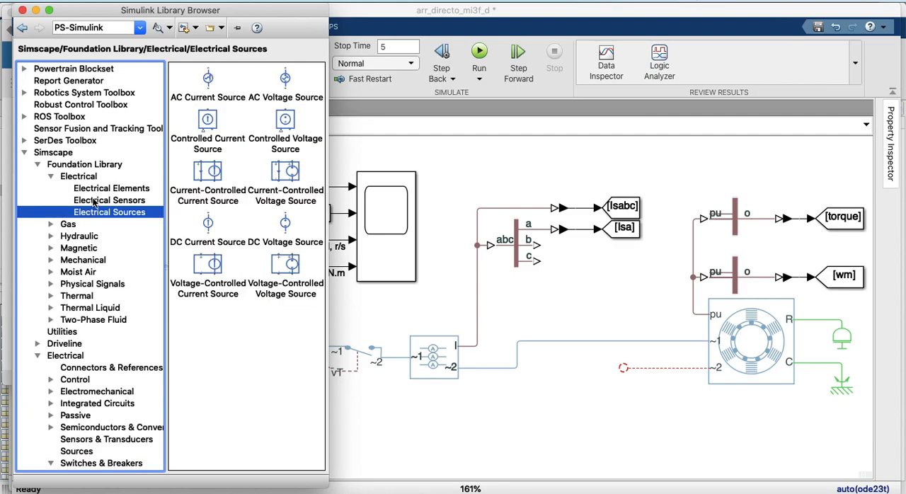
click(97, 190)
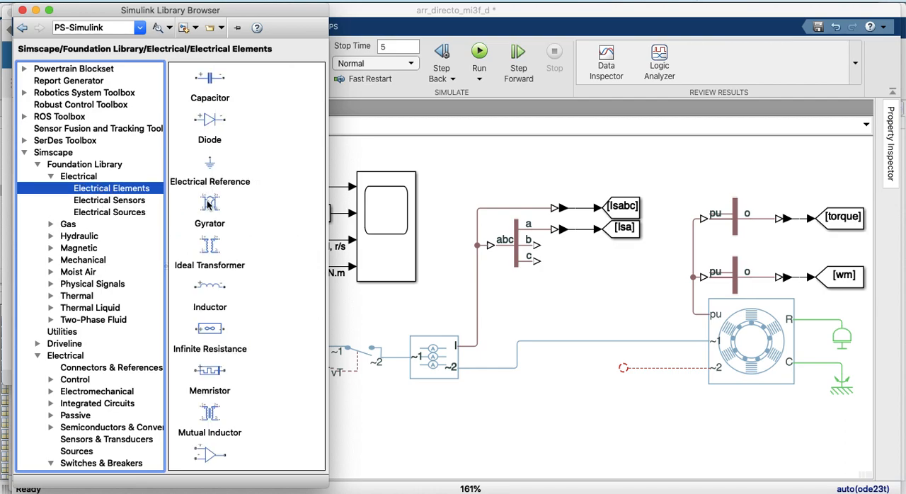
scroll(201, 233, down, 10)
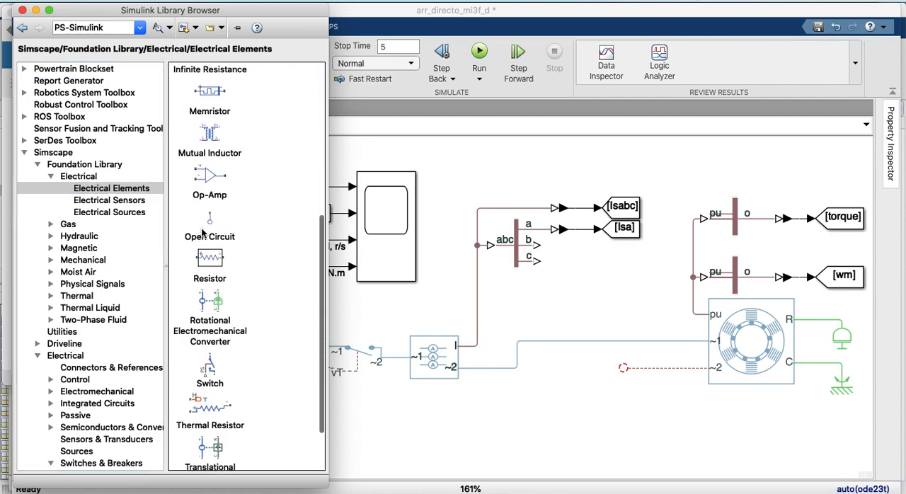
scroll(202, 233, up, 10)
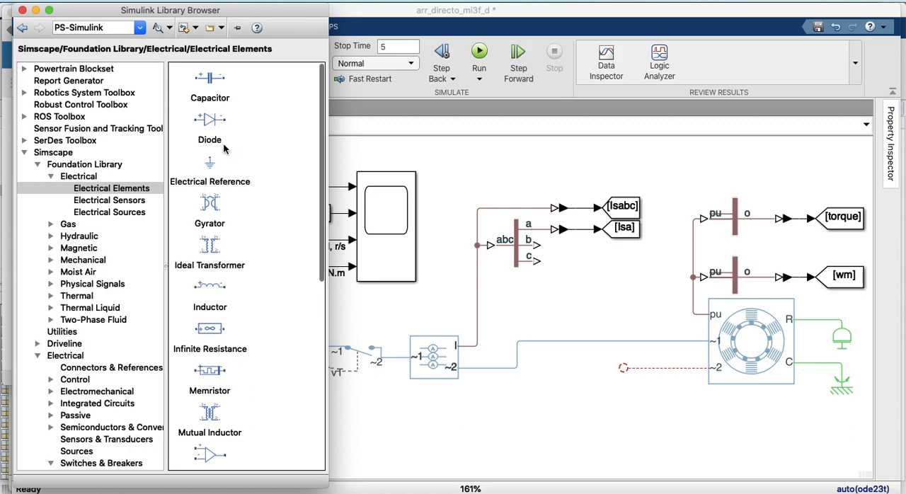
drag(210, 166, 612, 409)
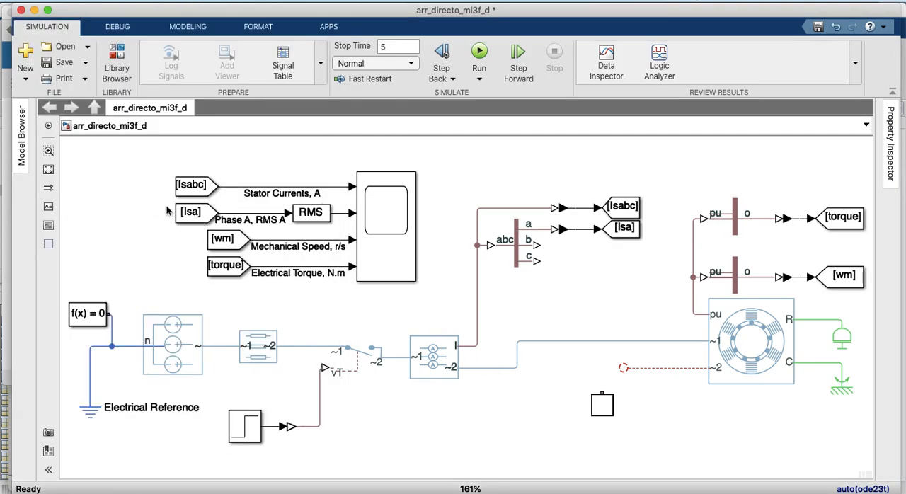
Try to wire the machine's ~2 port and the supply line to the new Electrical Reference, and delete those connections
click(623, 369)
drag(624, 368, 559, 341)
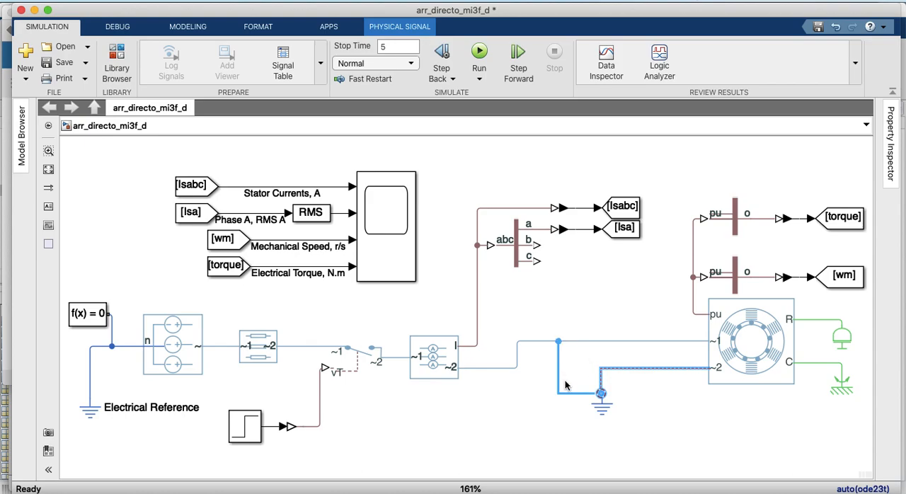
click(578, 366)
key(Delete)
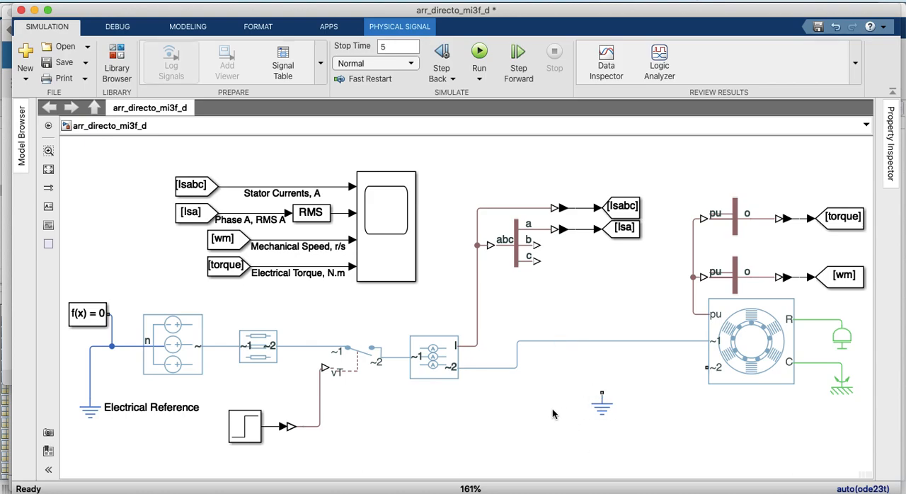
Add a Grounded Neutral (Three-Phase) block from Simscape Electrical's Connectors & References below the supply line to the machine
click(119, 56)
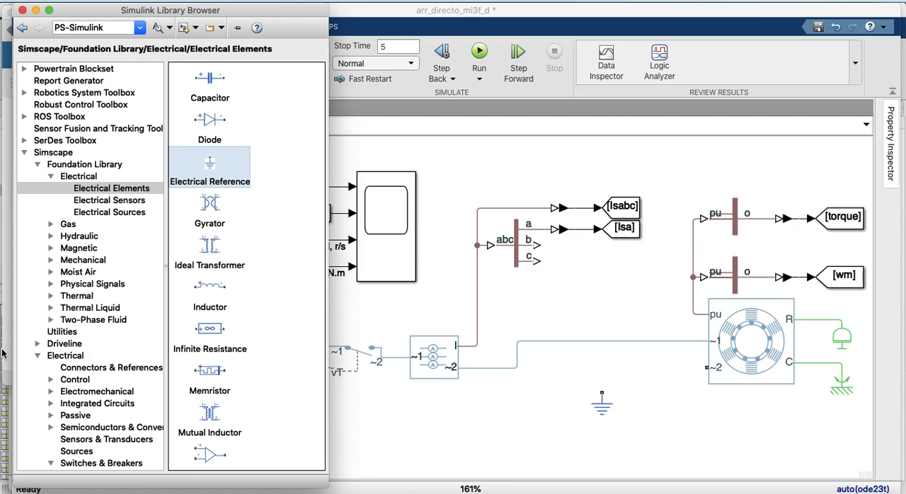
click(51, 177)
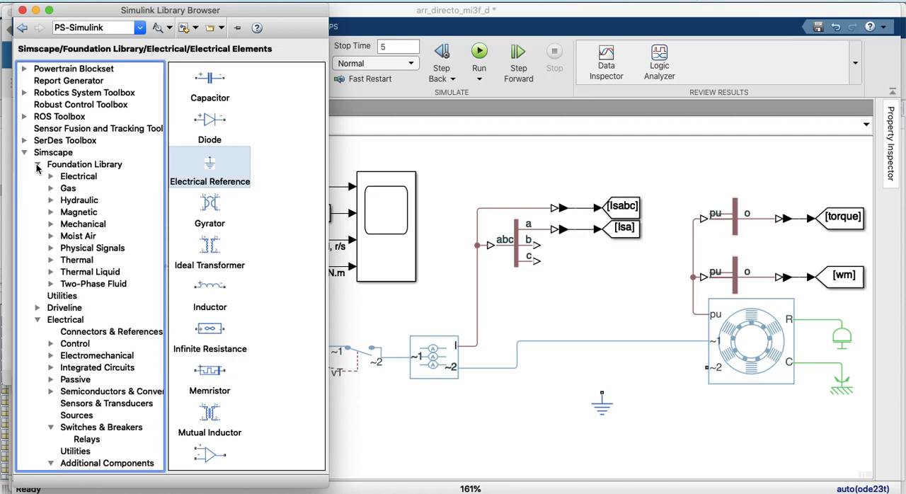
click(37, 164)
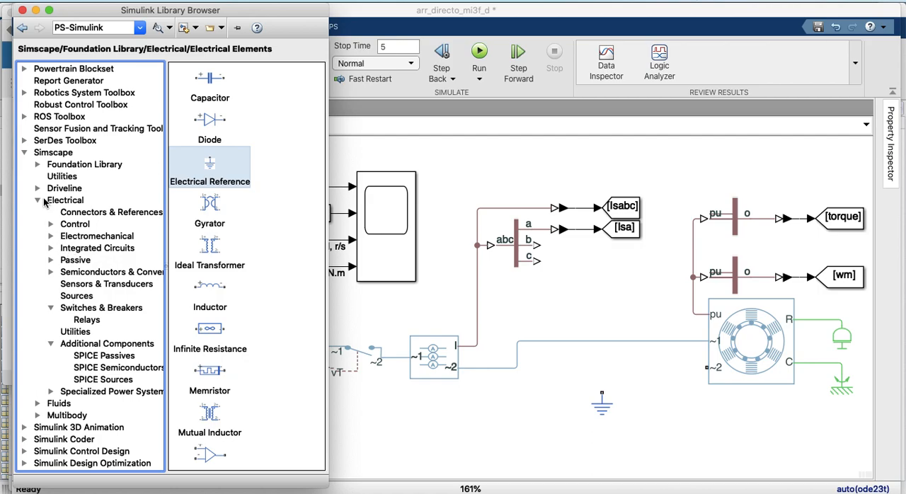
click(81, 214)
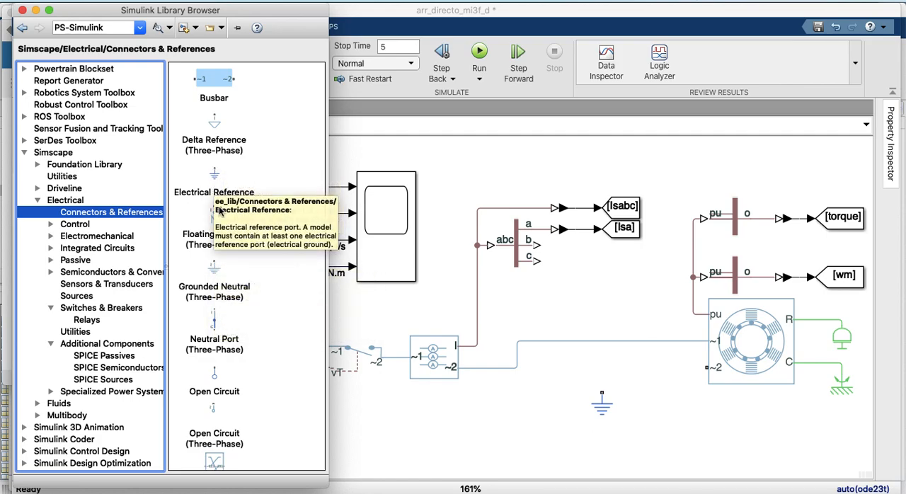
click(602, 410)
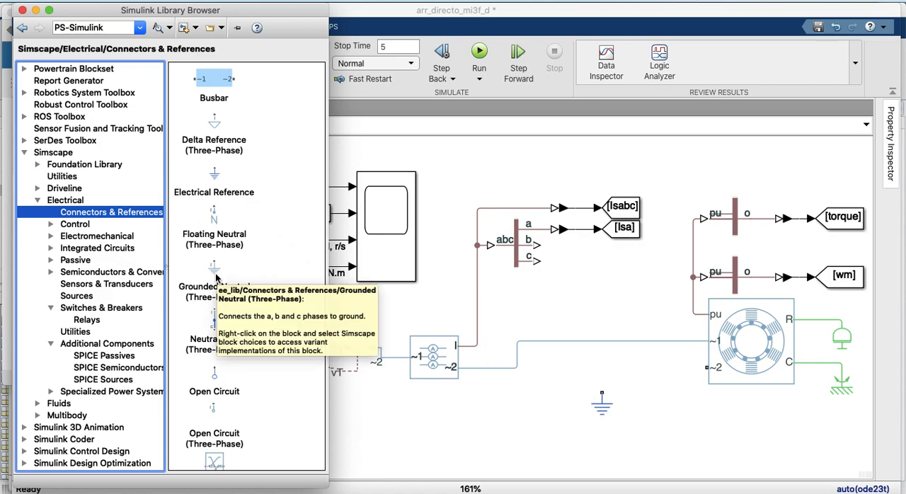
drag(216, 277, 459, 373)
drag(504, 415, 531, 430)
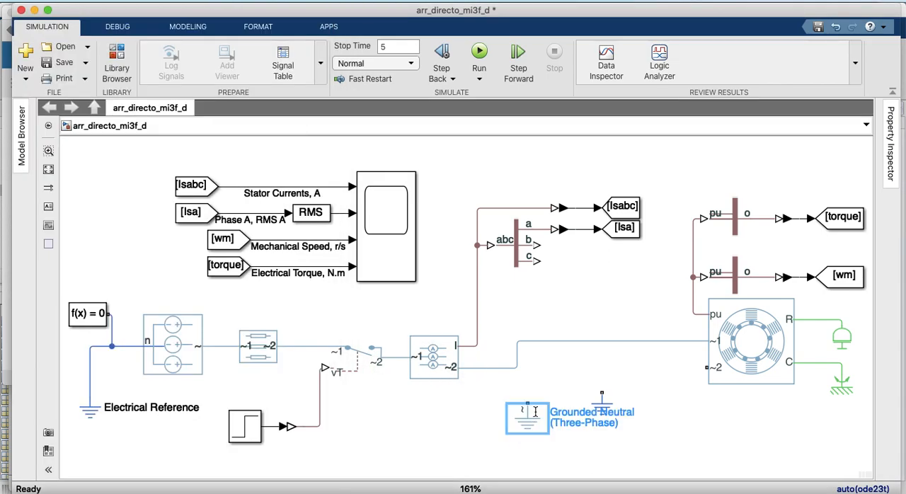
Move the unconnected Electrical Reference slightly lower and connect the machine's ~2 port to the Grounded Neutral block
click(601, 404)
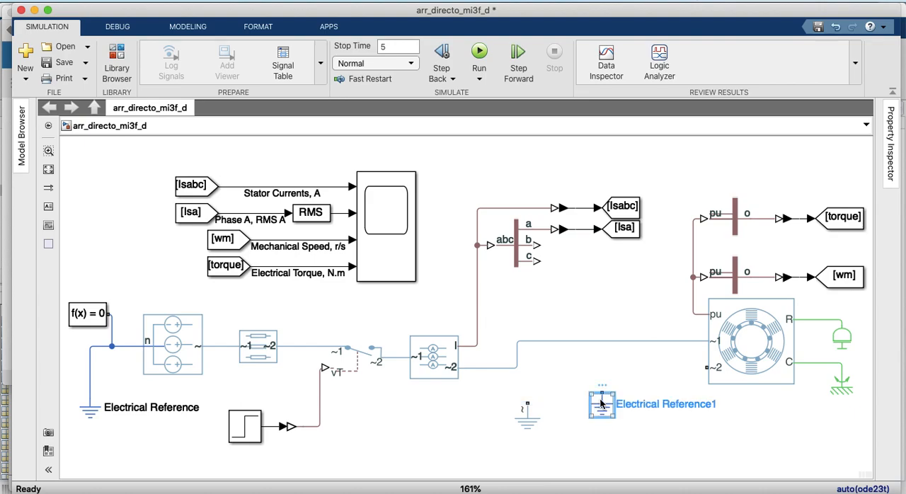
drag(601, 403, 596, 414)
click(524, 414)
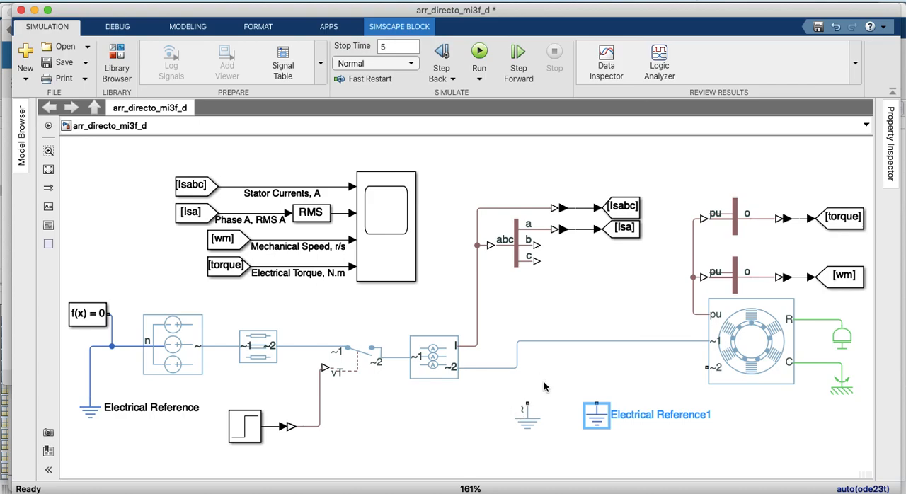
drag(705, 367, 526, 401)
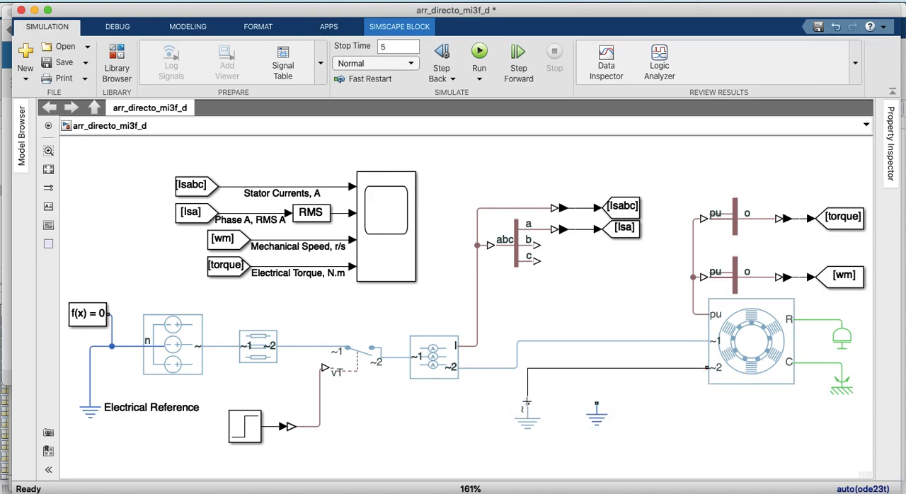
Delete the unused Electrical Reference near the machine and move the Grounded Neutral block closer to the machine's ~2 port
click(596, 423)
key(Delete)
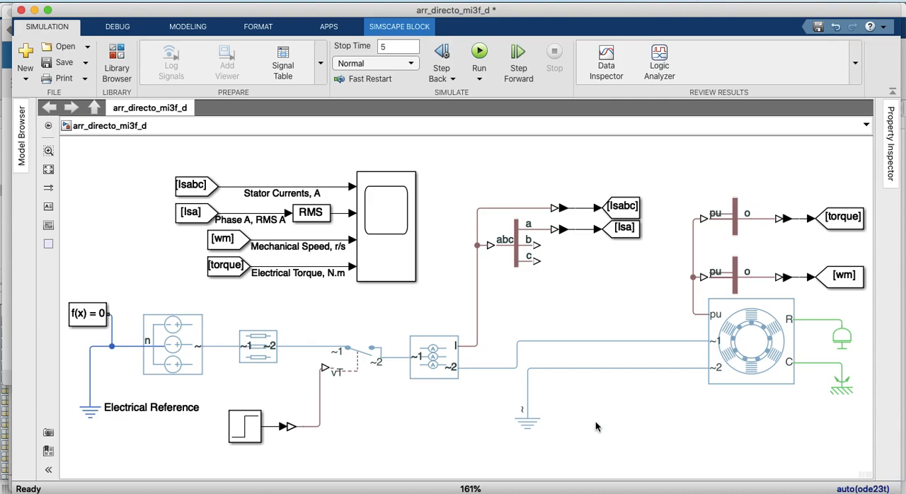
click(523, 423)
drag(527, 425, 645, 420)
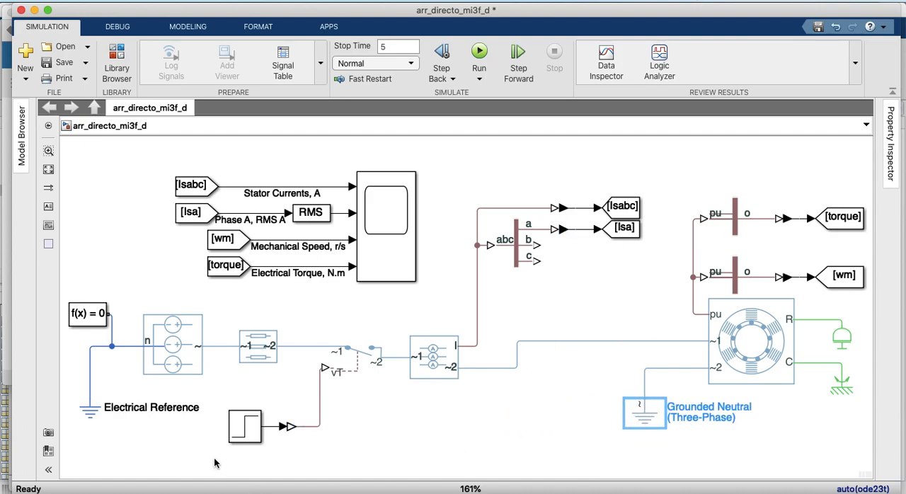
Rename the Step block that controls the three-phase switch to T_on
click(244, 429)
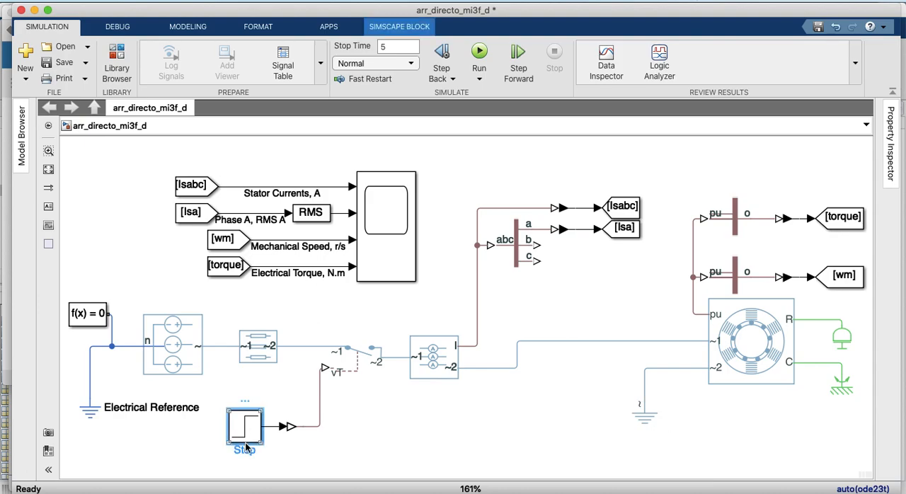
click(245, 451)
key(BackSpace)
text(T_on)
click(342, 452)
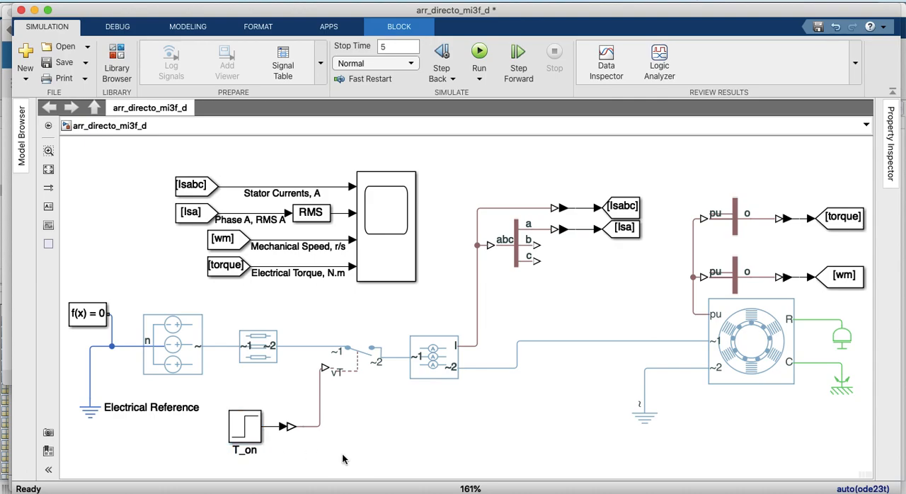
click(379, 348)
click(636, 355)
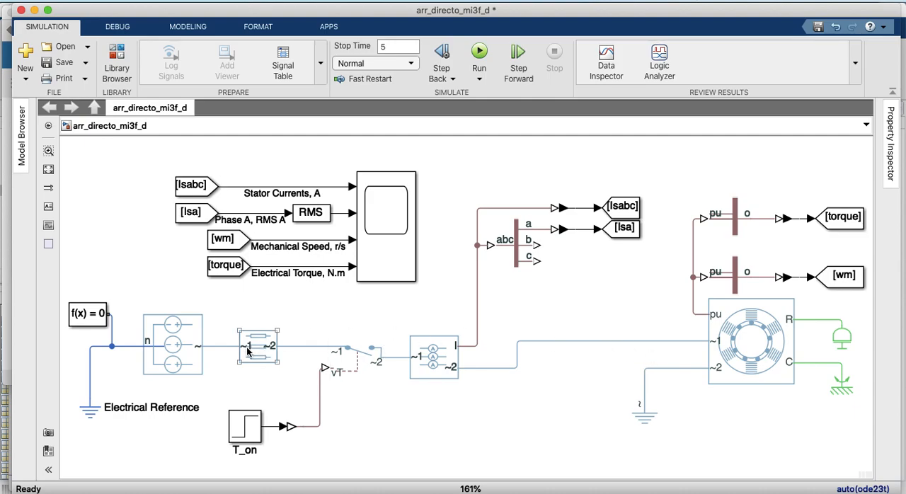
click(271, 280)
click(388, 266)
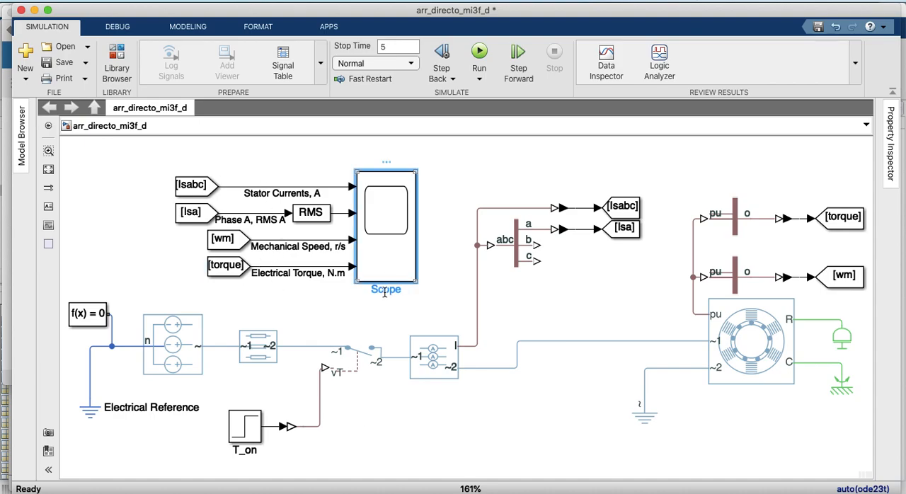
click(384, 292)
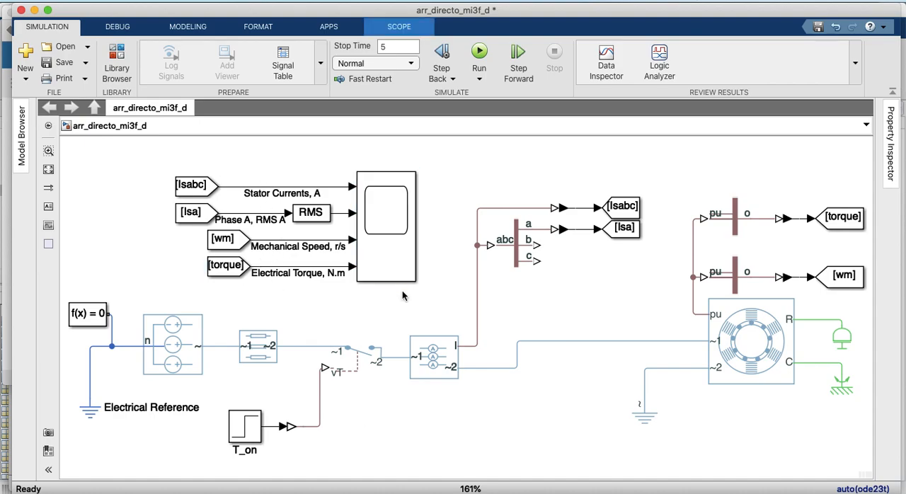
click(460, 168)
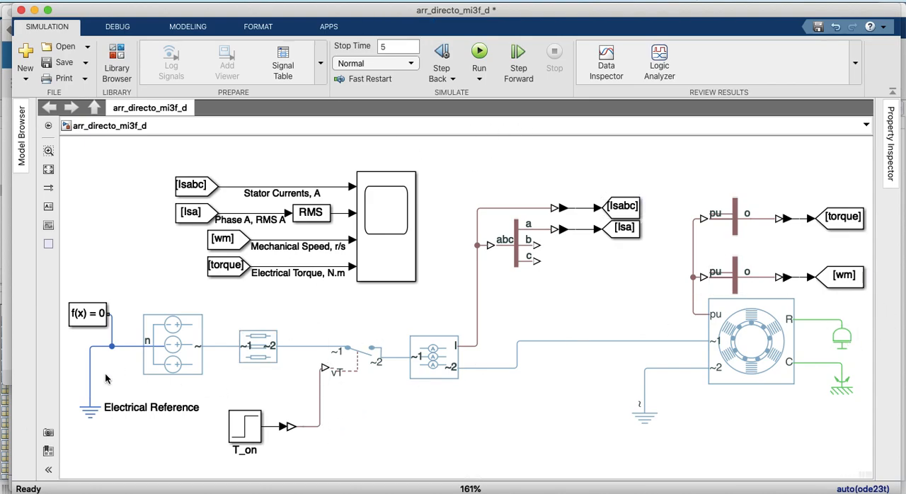
click(477, 53)
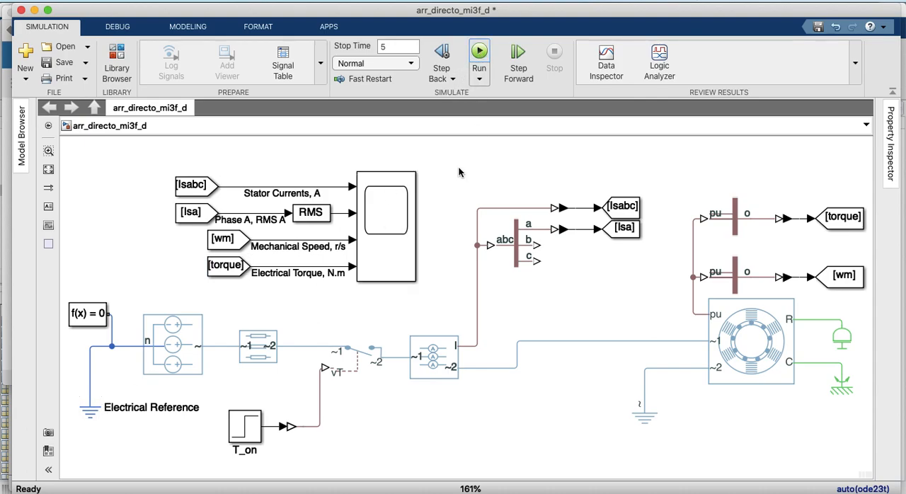
Save the model under the new name arr_directo_mi3f_s.slx in the MATLAB folder
click(83, 63)
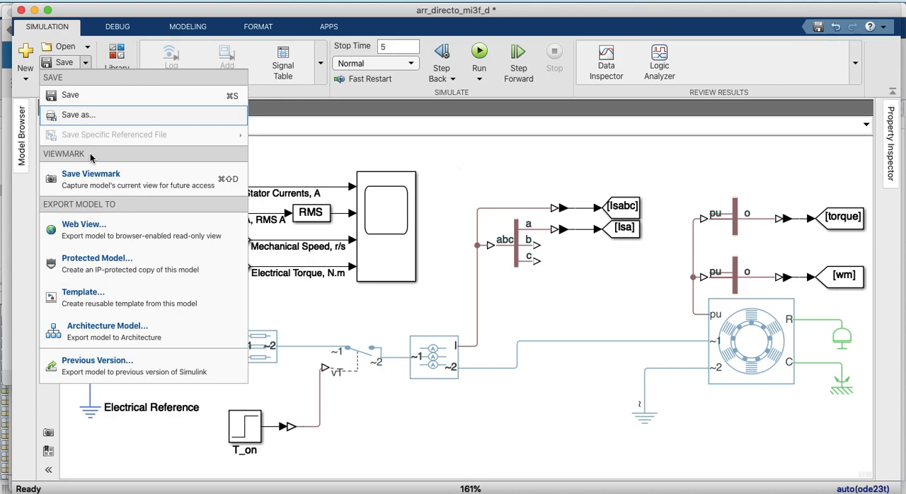
click(85, 115)
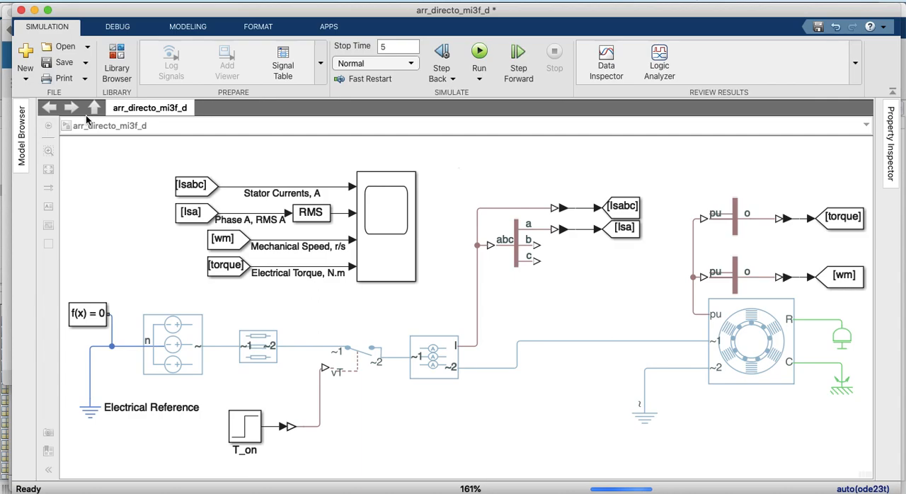
click(457, 119)
click(465, 119)
key(BackSpace)
text(s)
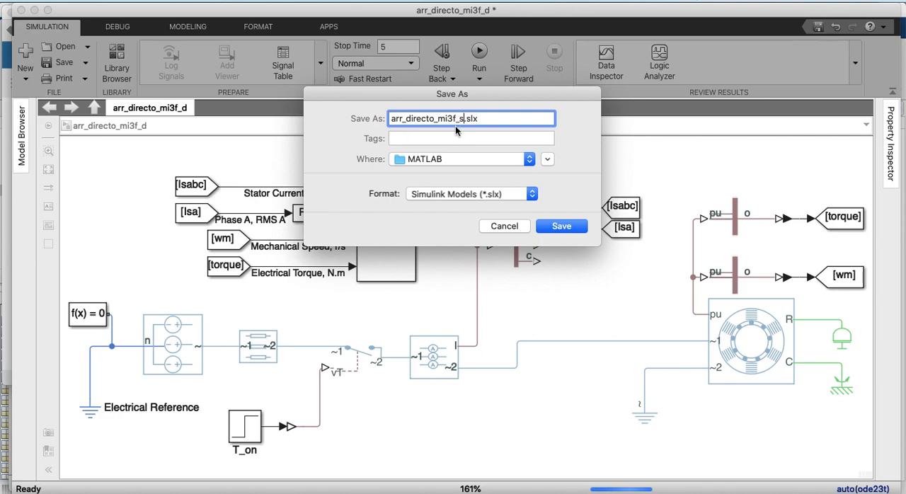
click(560, 226)
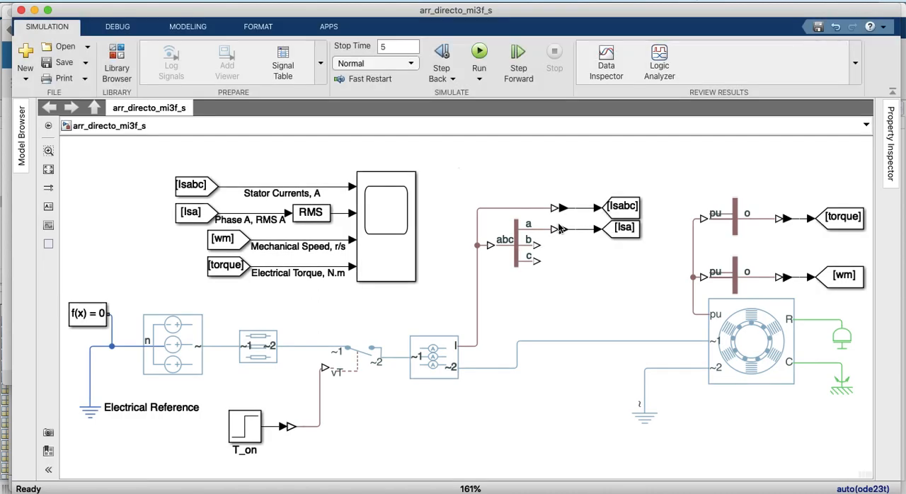
Run the 5 s simulation and view the Scope's current, speed and torque traces scaled to fit the axes
click(479, 55)
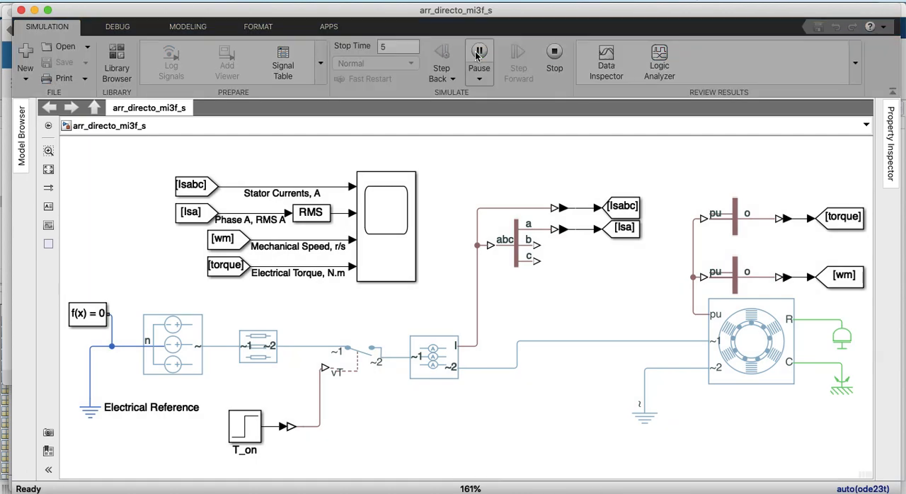
click(363, 215)
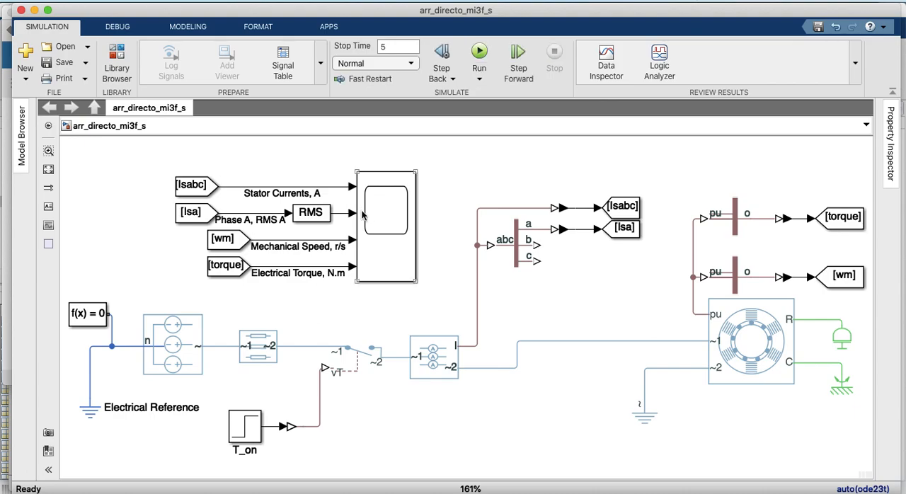
double_click(363, 215)
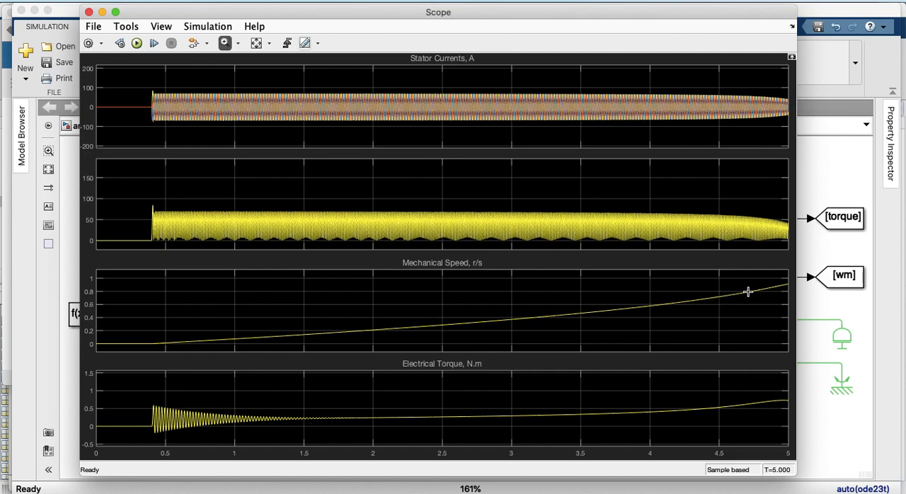
click(257, 44)
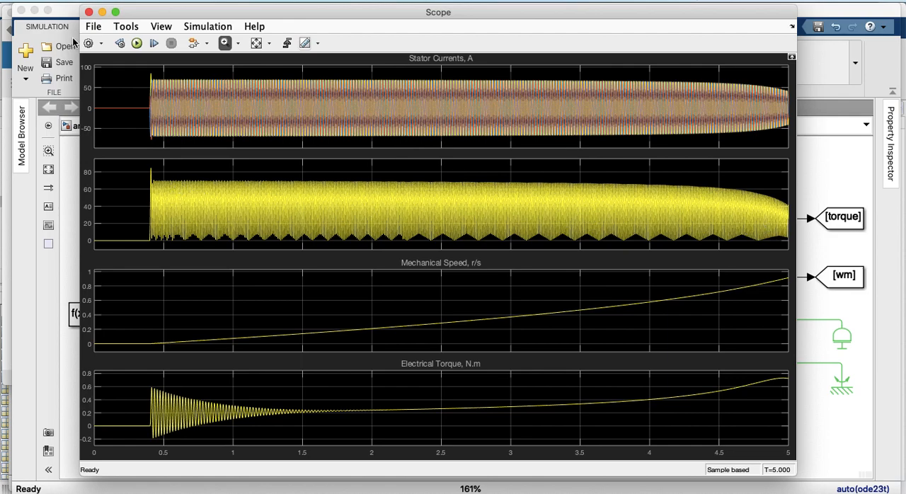
click(88, 12)
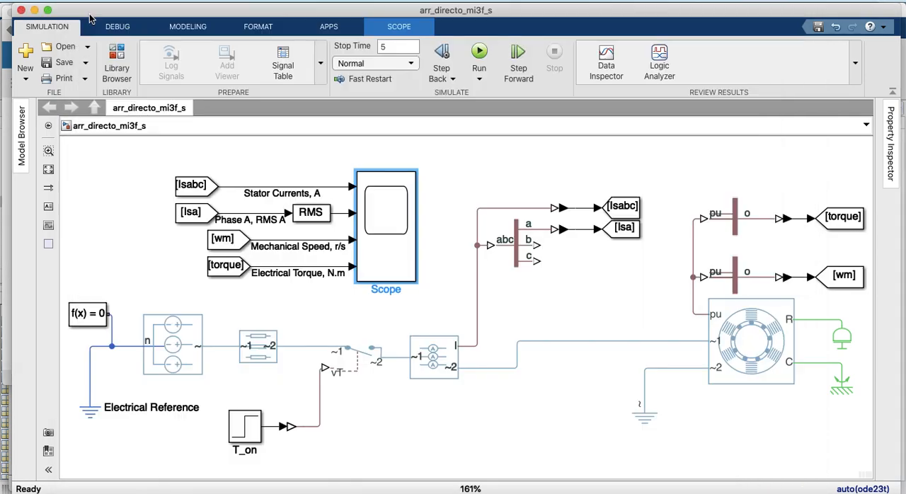
Set the inertia of the Inertia block on the machine's rotor port to 0.15 kg*m^2
double_click(840, 335)
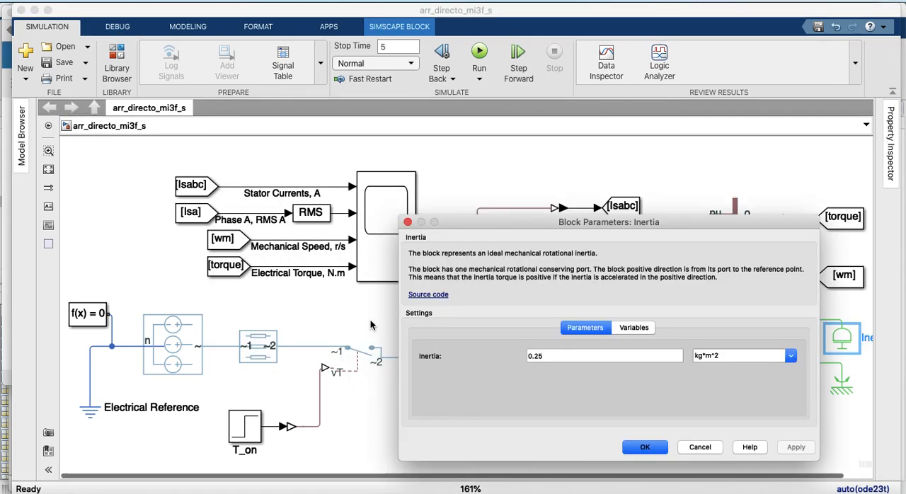
click(535, 356)
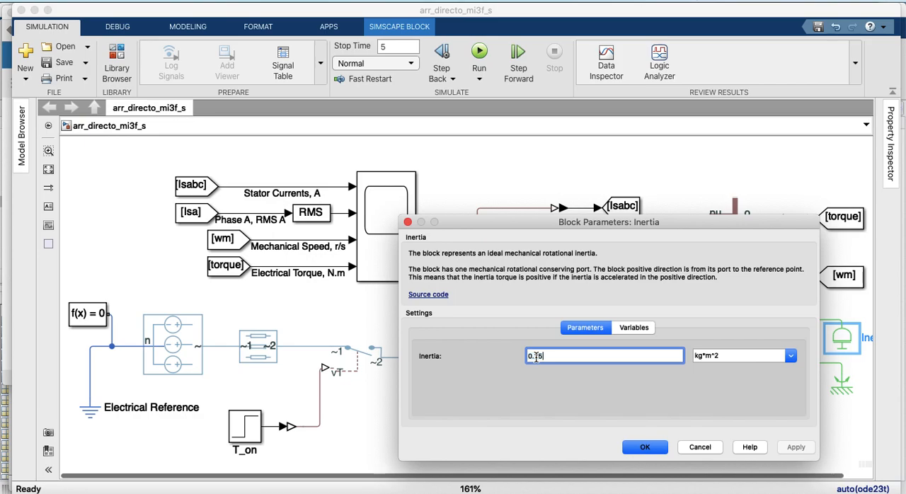
key(BackSpace)
text(1)
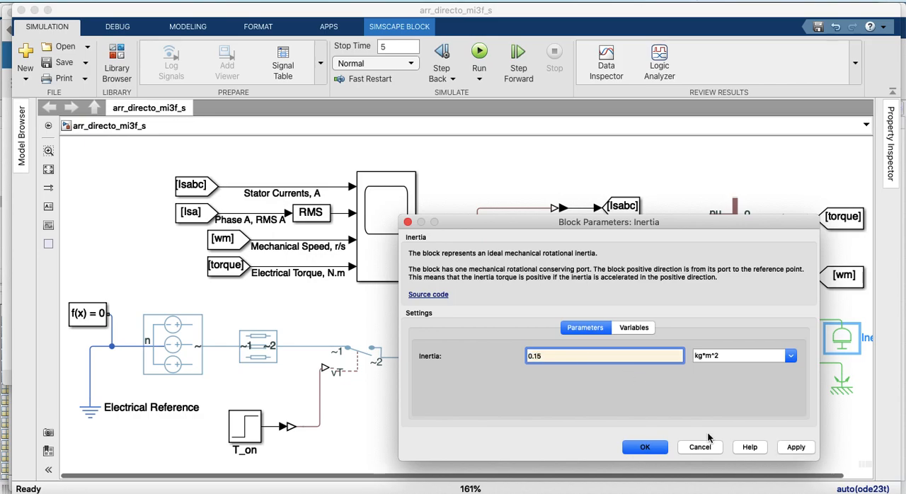
click(793, 450)
click(646, 447)
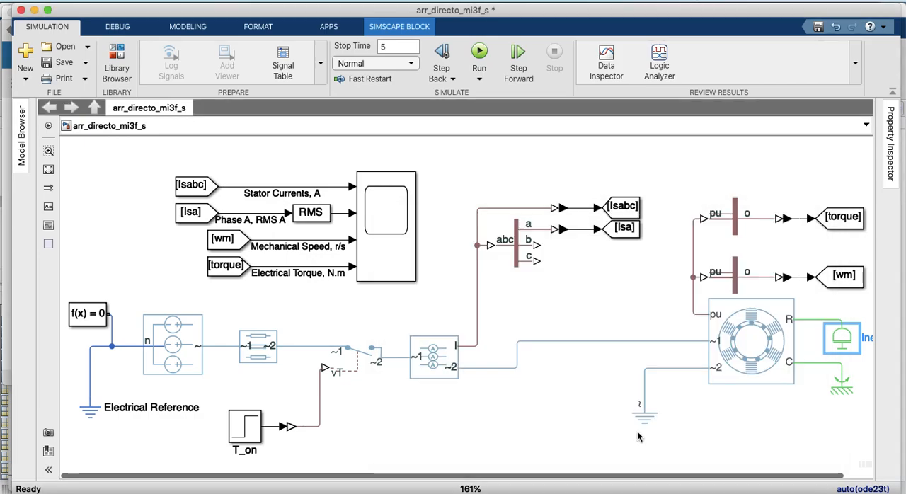
Rerun the simulation and examine the Scope traces around switch-on at 0.4 s and between about 3.3 and 3.5 s
click(479, 52)
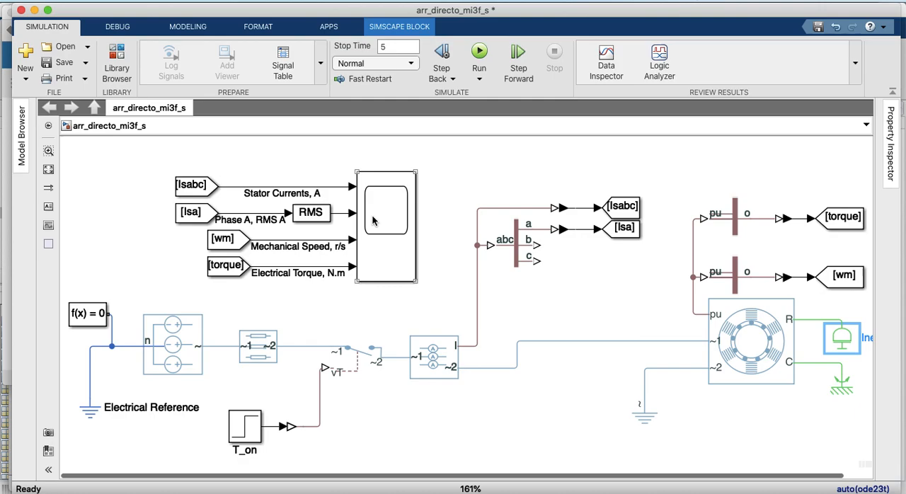
double_click(373, 221)
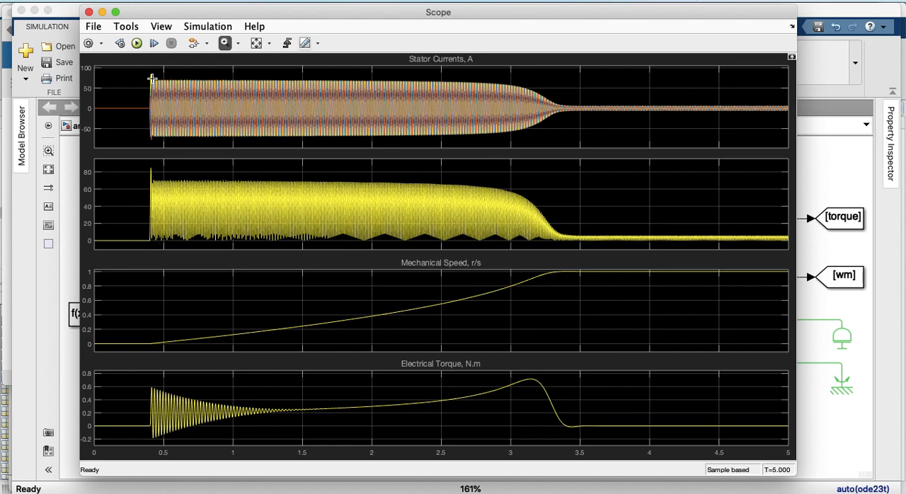
drag(145, 164, 167, 248)
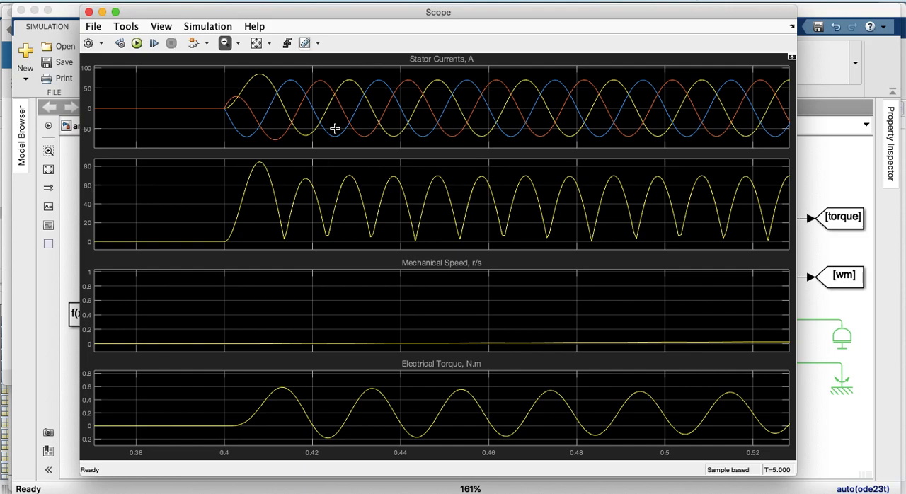
click(258, 46)
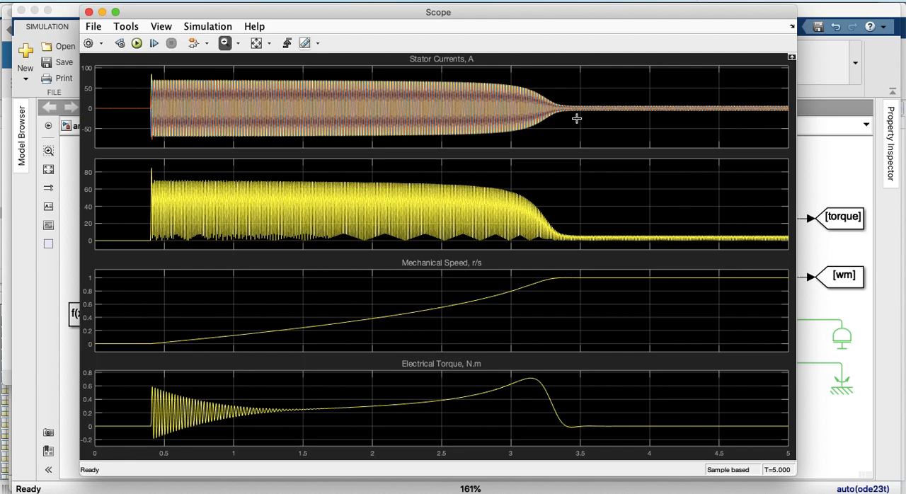
drag(581, 123, 551, 98)
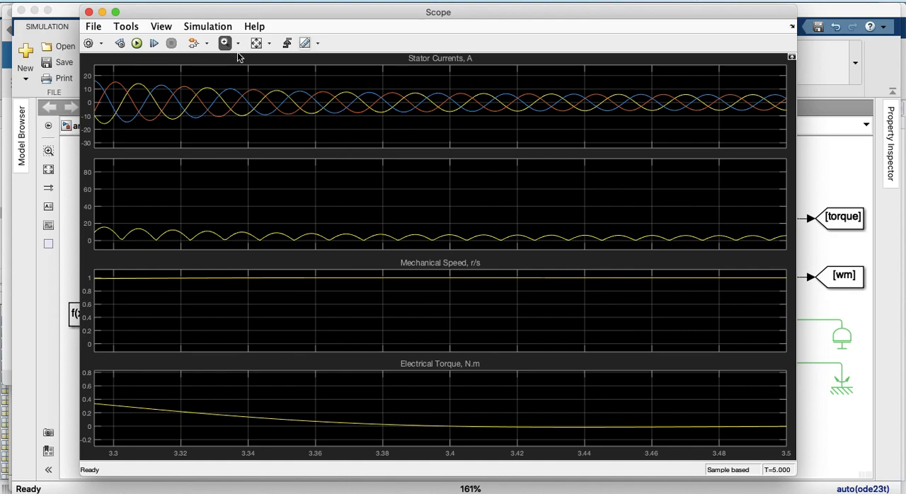
click(256, 46)
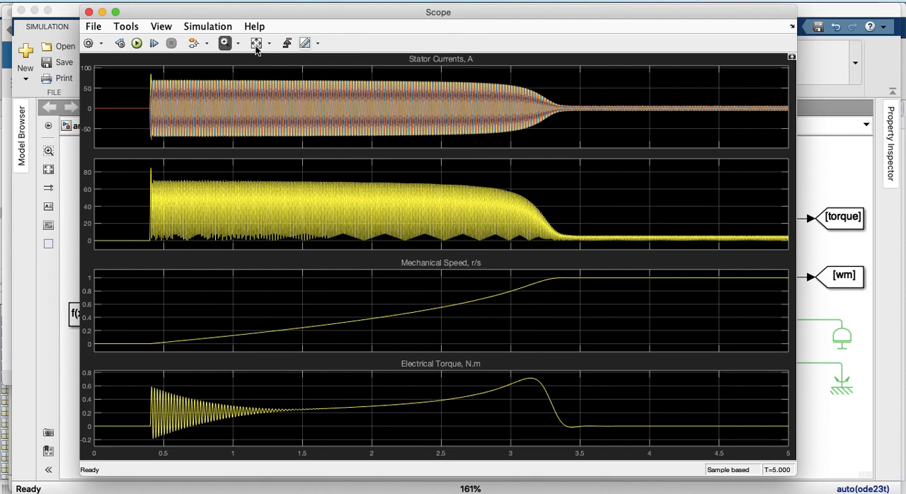
click(89, 12)
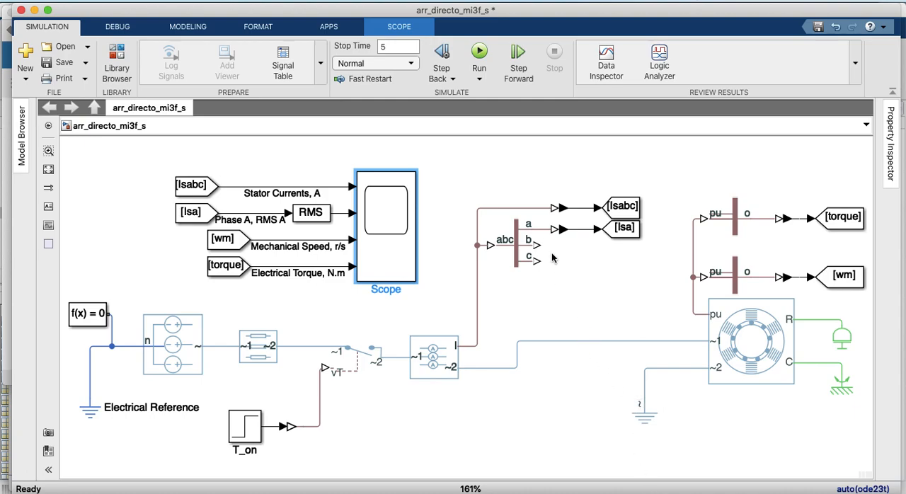
Save the current model and save a copy of it as arr_mi3f_sd.slx in the MATLAB folder
click(65, 63)
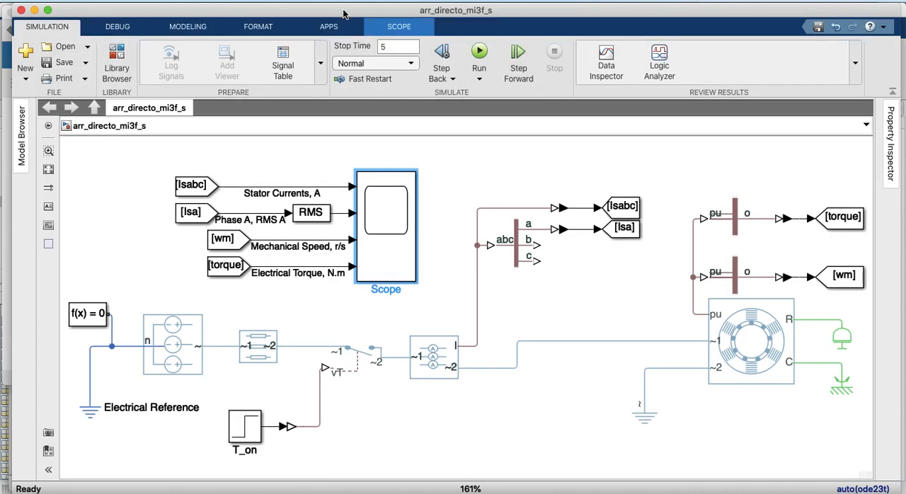
click(85, 66)
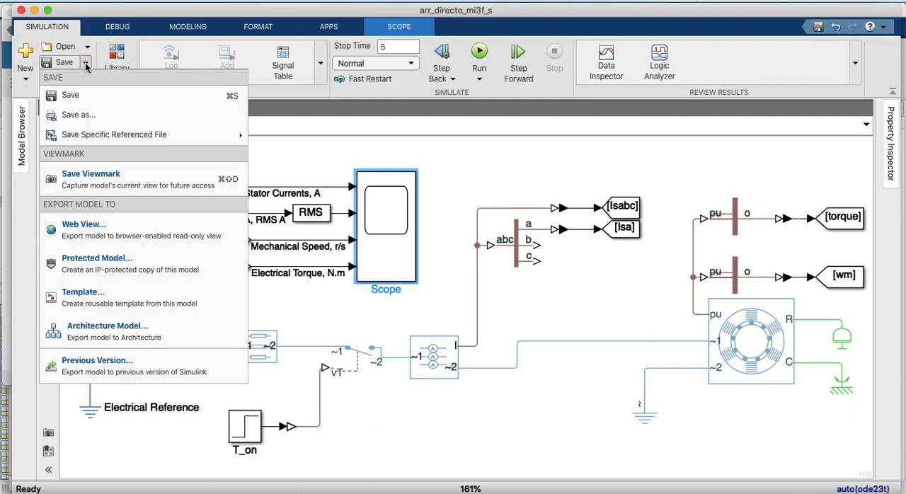
click(82, 118)
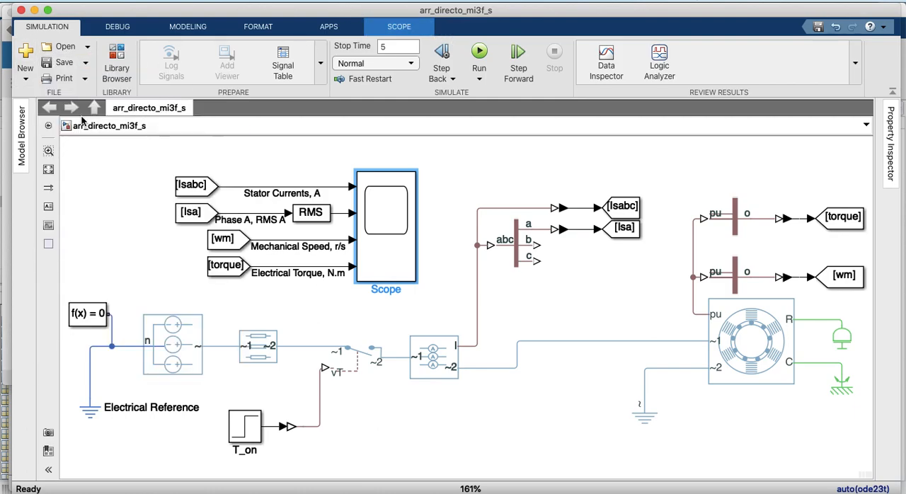
click(86, 65)
click(96, 115)
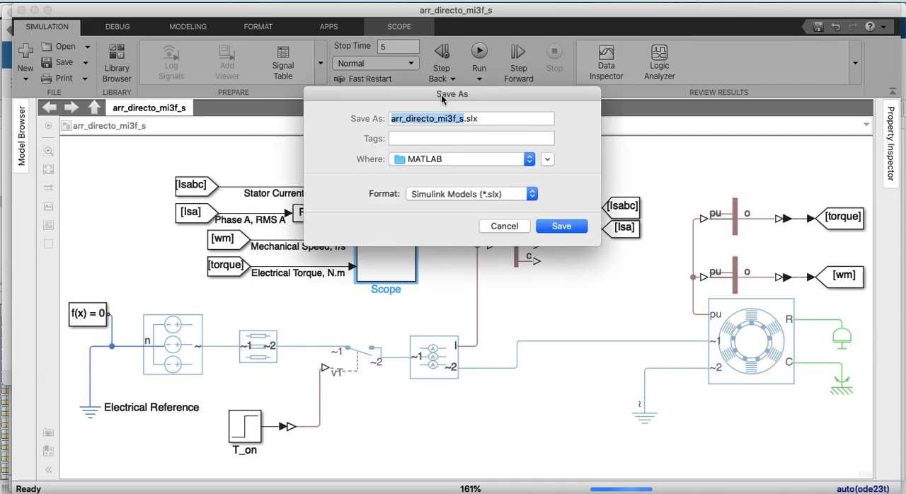
key(Right)
key(Left)
key(Left)
key(Left)
text(d)
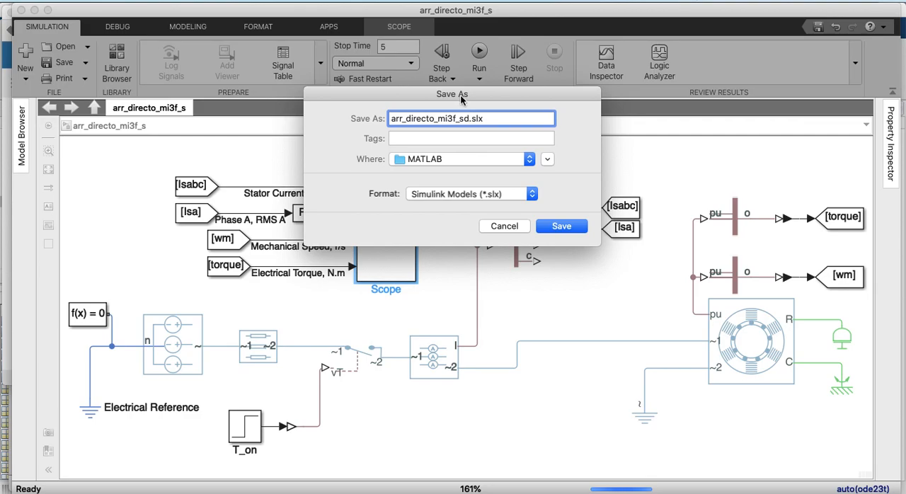
key(Left)
key(Left)
key(Left)
key(Left)
key(Left)
key(Left)
key(Left)
key(Left)
key(BackSpace)
key(BackSpace)
key(BackSpace)
key(BackSpace)
key(BackSpace)
key(BackSpace)
key(BackSpace)
key(BackSpace)
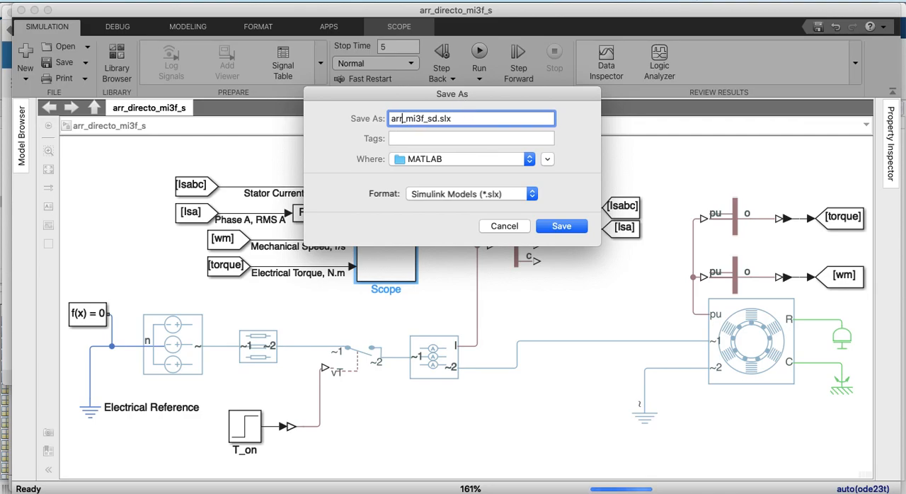
click(573, 231)
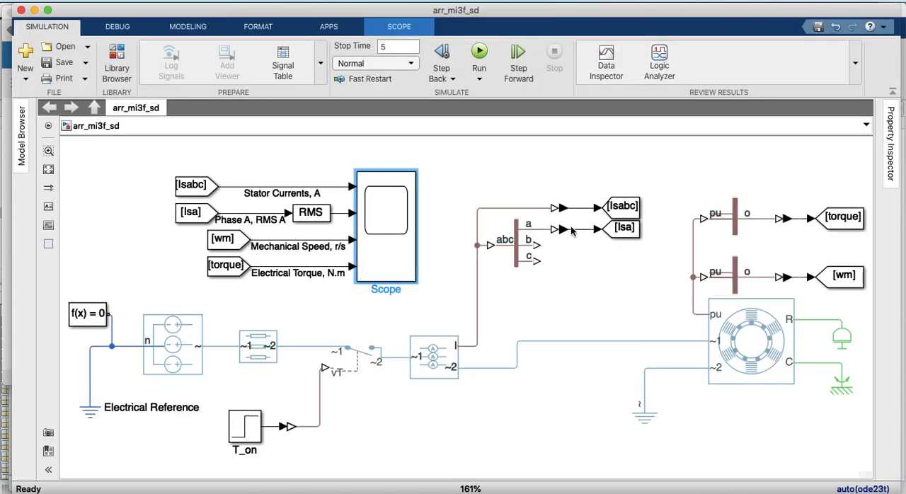
Delete the line between the current sensor and the machine's ~1 port, and the grounded neutral with its line on the ~2 port
click(554, 343)
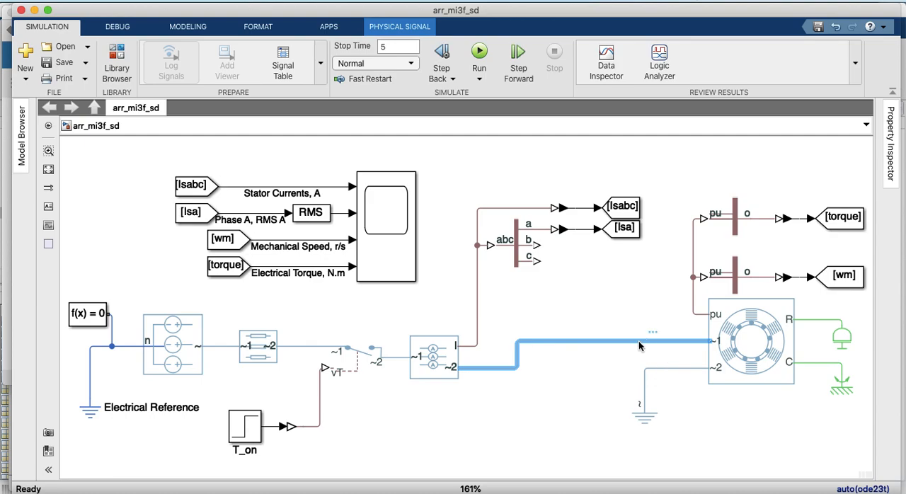
key(Delete)
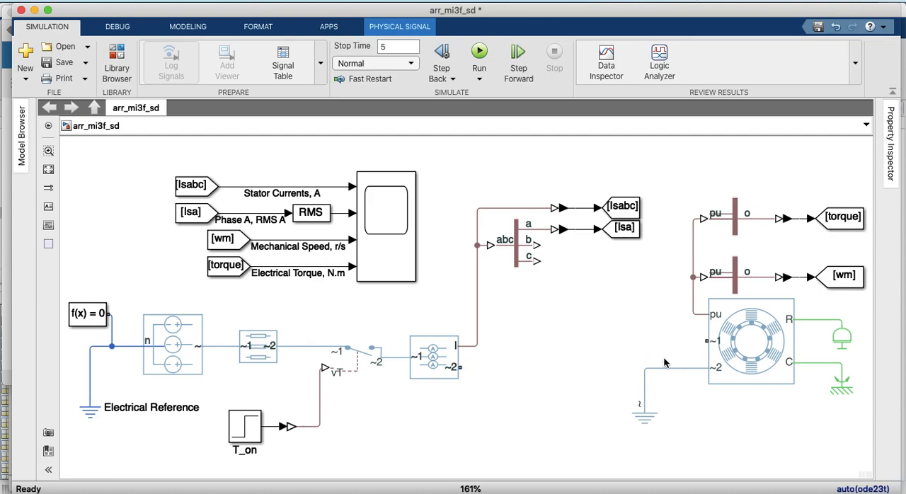
drag(673, 458, 624, 362)
key(Delete)
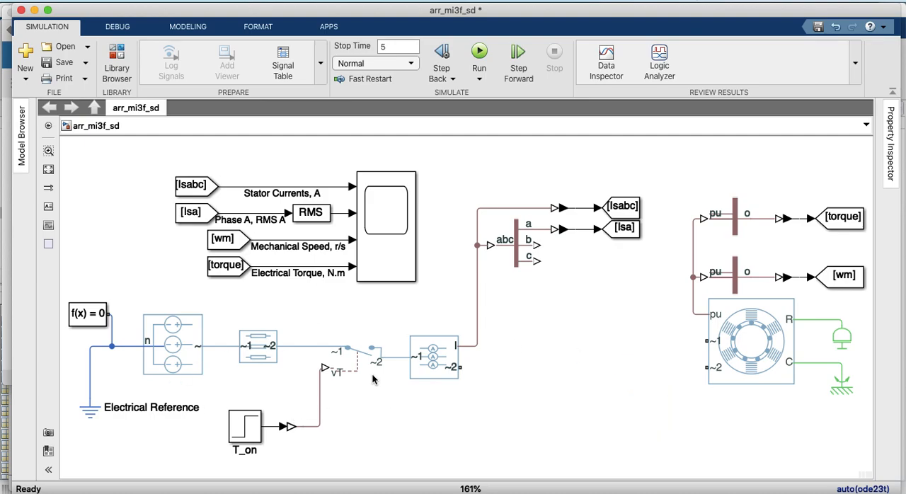
Duplicate the SPST Switch (Three-Phase) block and place the unconnected copy below the line between the current sensor and the machine
click(360, 354)
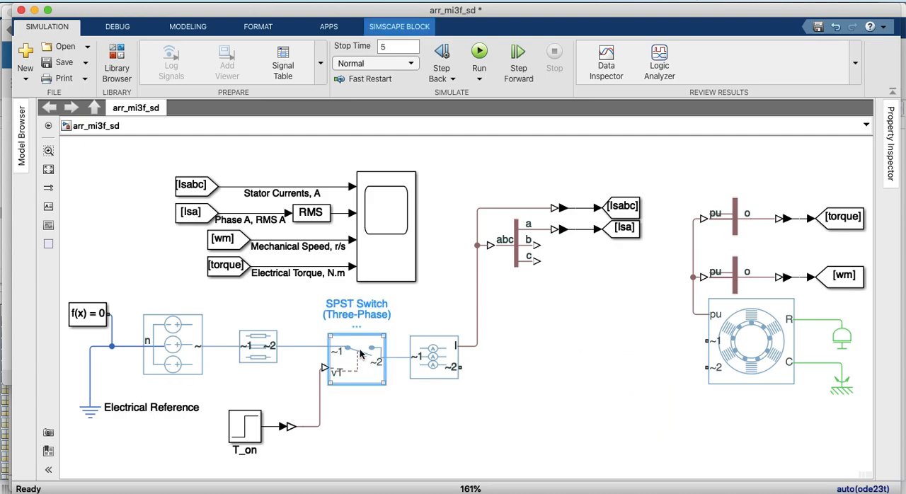
drag(360, 354, 540, 380)
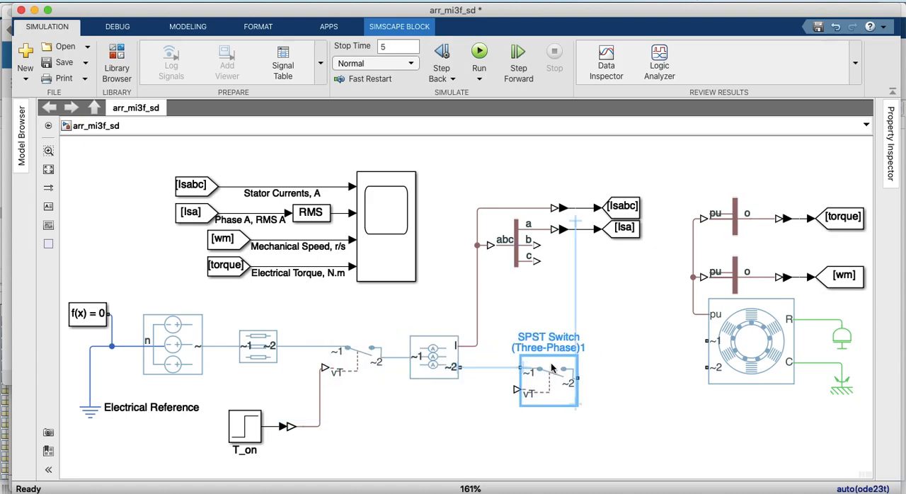
click(629, 392)
drag(554, 382, 553, 440)
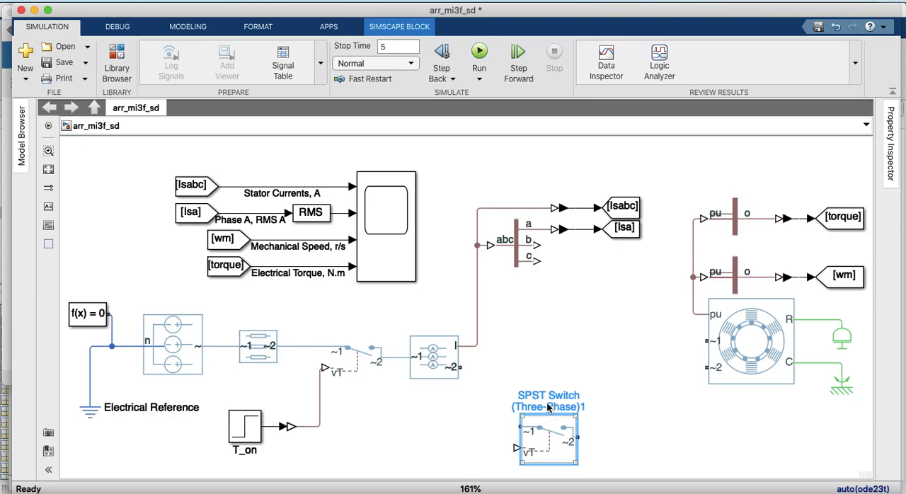
Rename the copied three-phase switch as Sw_D
double_click(548, 406)
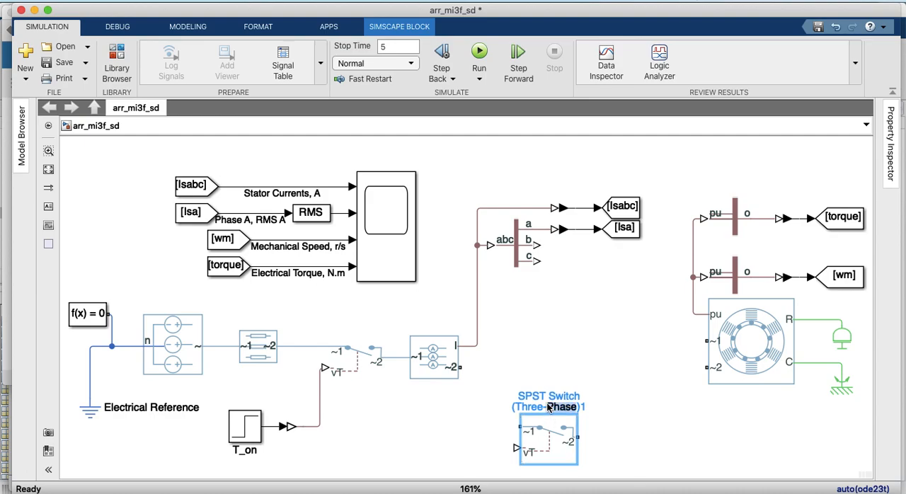
triple_click(549, 408)
click(522, 395)
drag(519, 400, 586, 411)
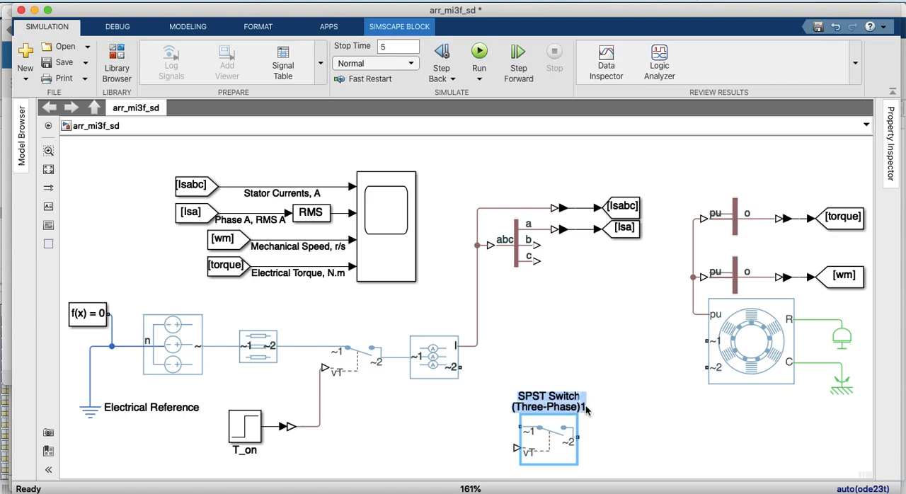
text(Sw_D)
click(612, 439)
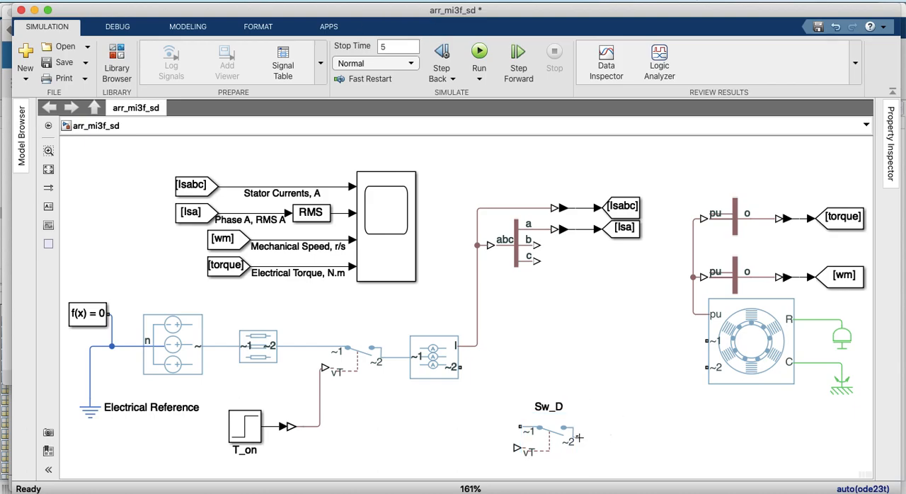
Wire the current sensor's ~2 port to the machine's ~1 port and Sw_D's ~2 port to the machine's ~2 port, moving Sw_D lower
mouse_move(578, 438)
mouse_down()
mouse_move(653, 376)
mouse_move(708, 366)
mouse_move(458, 367)
mouse_up()
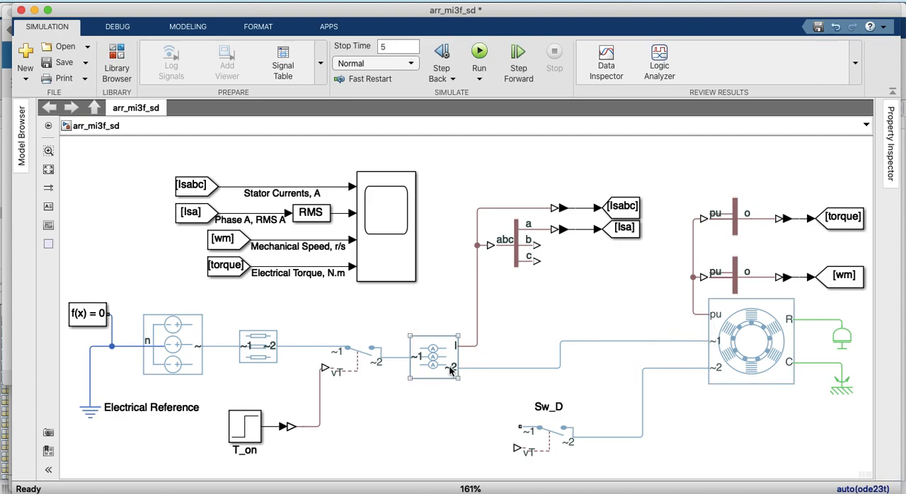
click(547, 449)
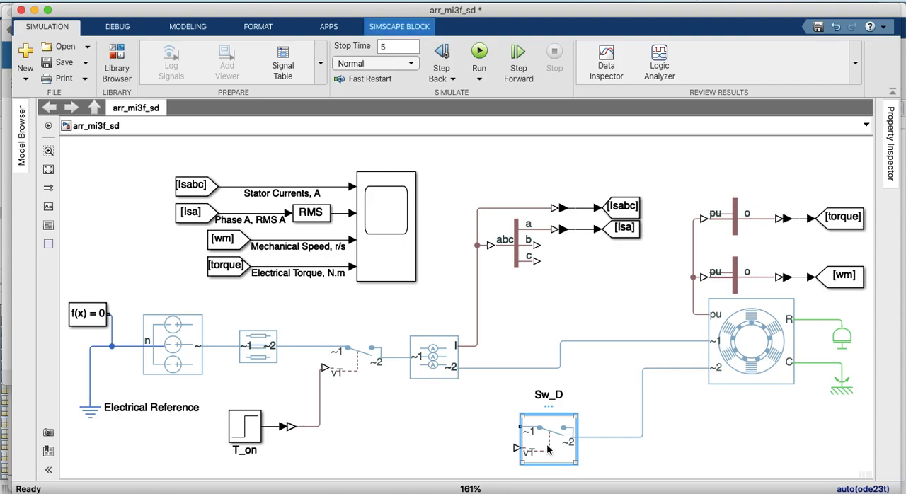
drag(547, 443, 547, 479)
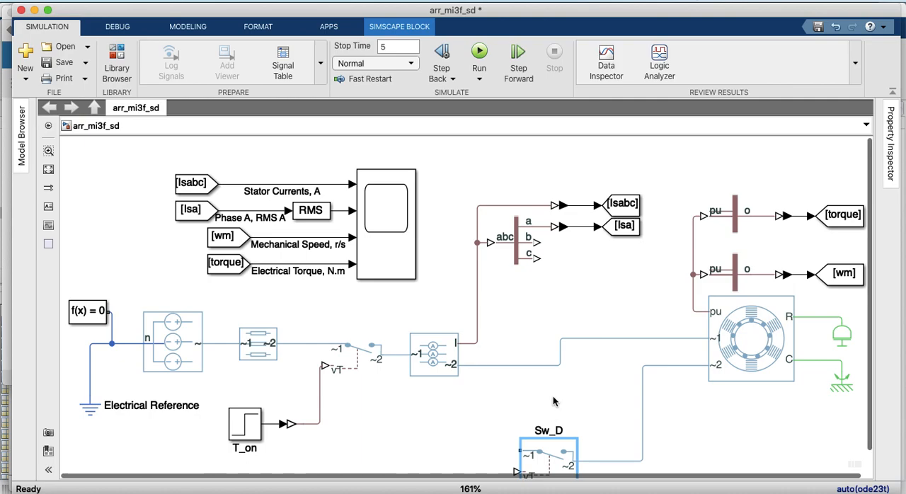
scroll(554, 422, down, 3)
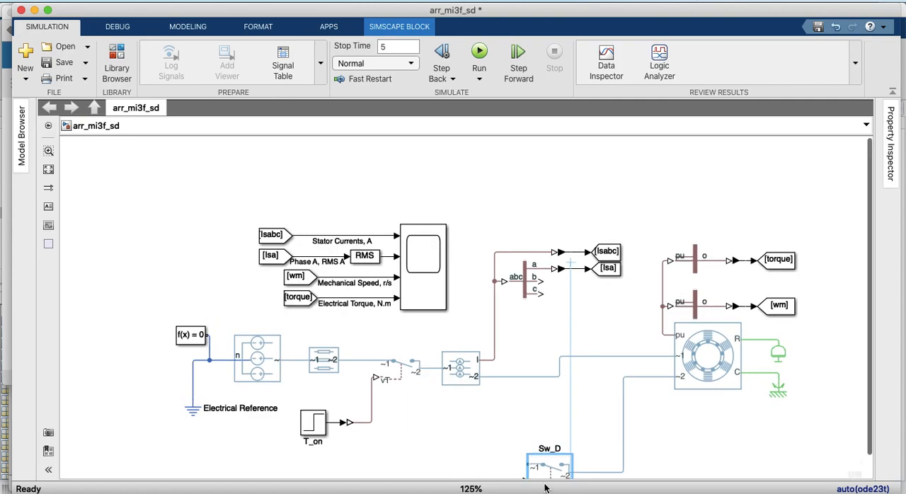
scroll(553, 377, down, 4)
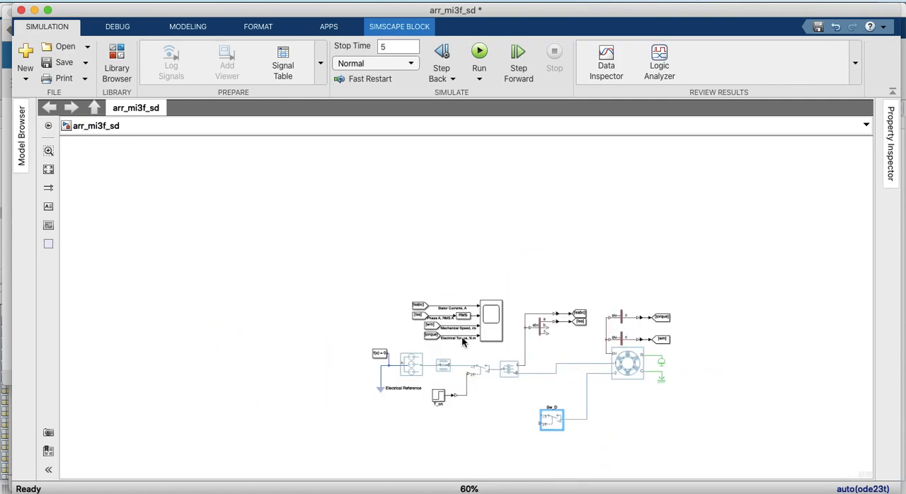
click(49, 174)
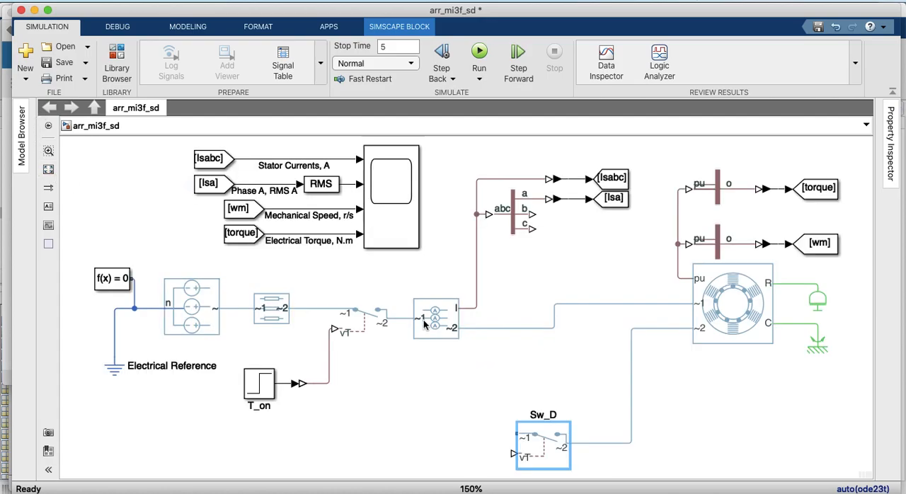
Place a copy of Sw_D above it and move the original Sw_D further down to make room
drag(541, 440, 544, 381)
click(542, 444)
drag(541, 470, 542, 493)
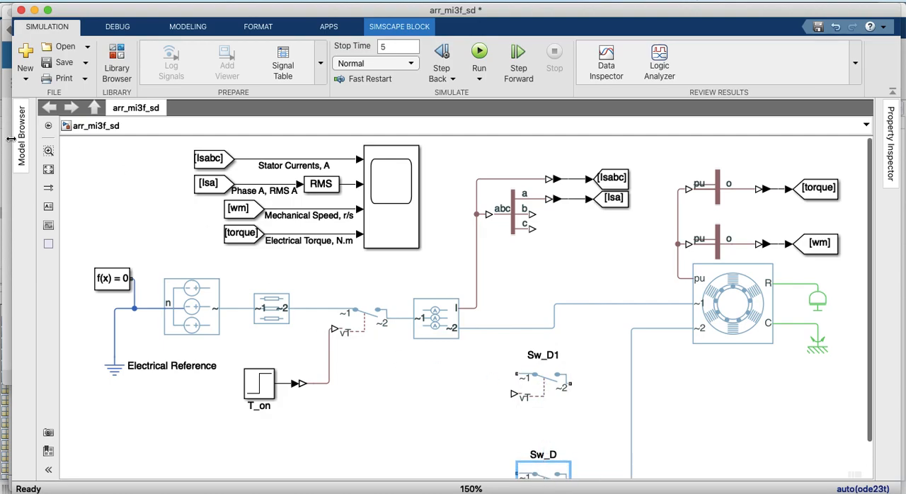
click(48, 169)
click(535, 377)
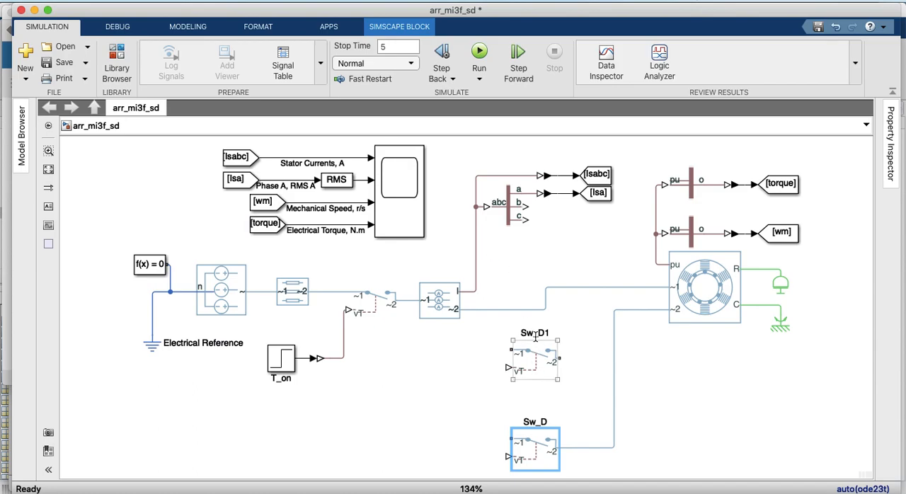
Rename the upper switch copy as Sw_Y
click(536, 338)
click(535, 338)
key(Delete)
key(Delete)
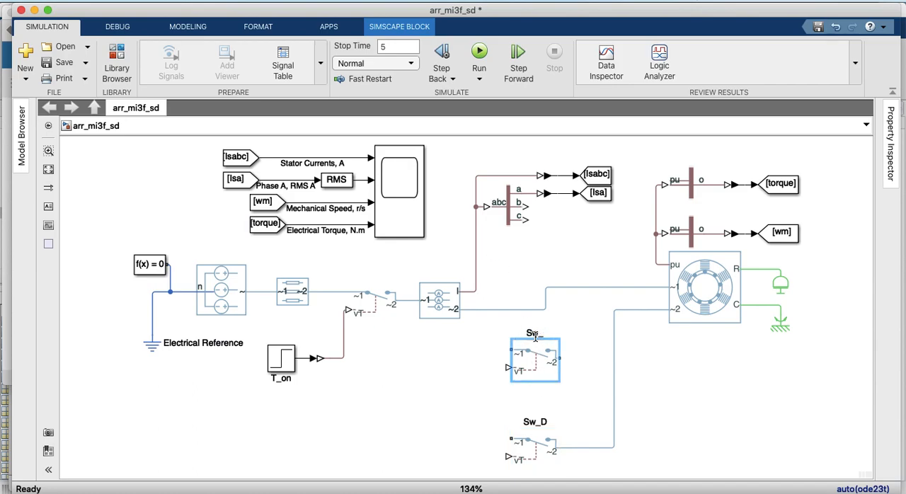
text(Y)
click(487, 357)
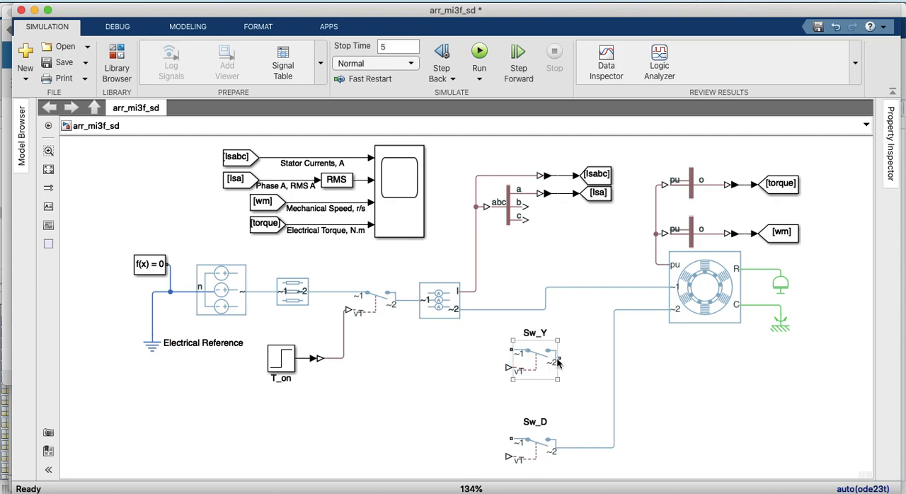
Connect Sw_Y's ~2 port to the Sw_D stator line and its ~1 port to a new Grounded Neutral (Three-Phase) block
drag(559, 360, 614, 358)
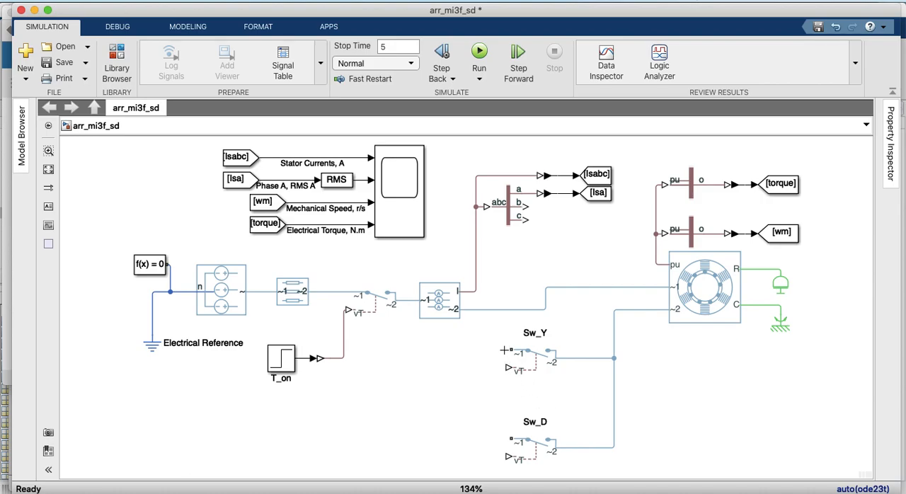
click(204, 345)
click(121, 58)
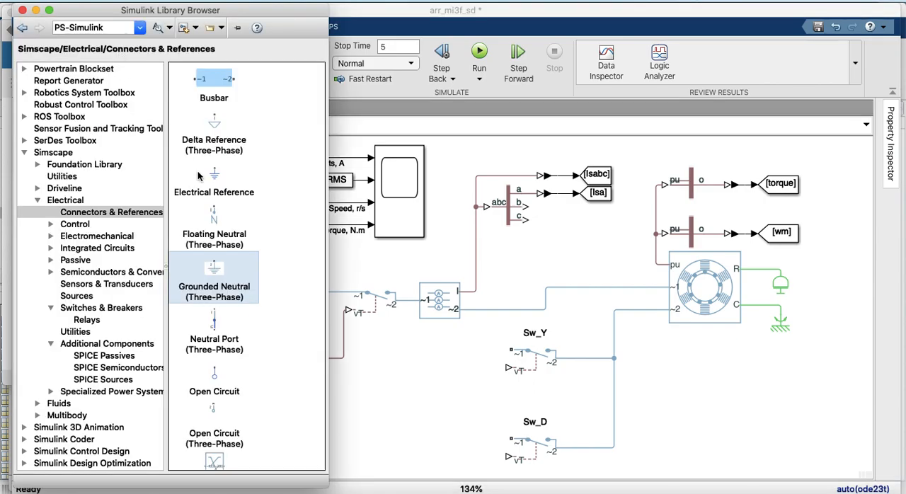
drag(210, 276, 419, 394)
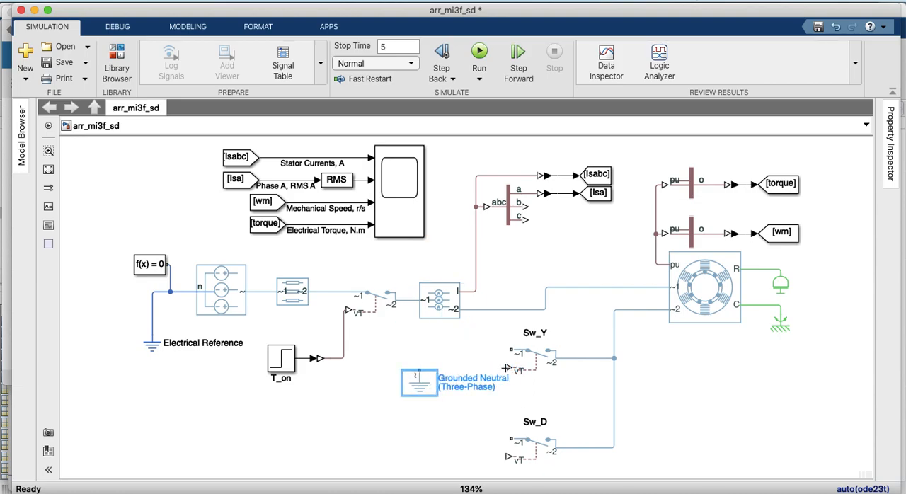
drag(509, 349, 418, 369)
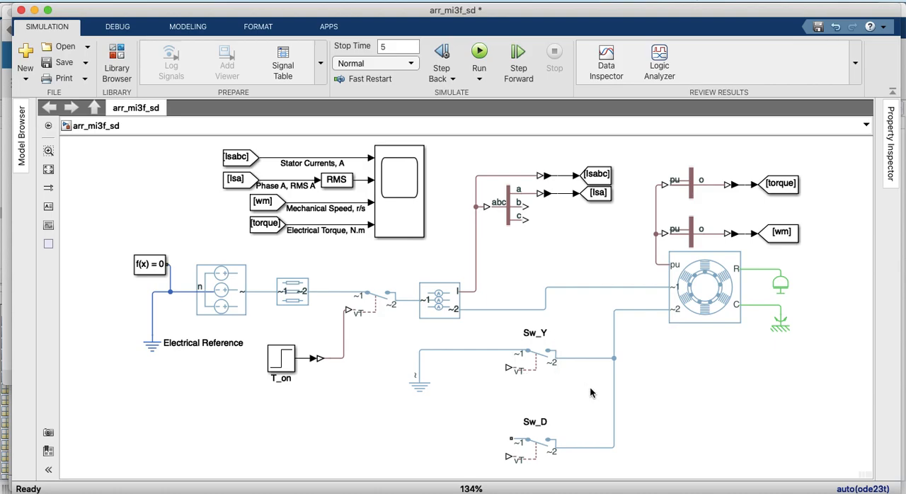
Shift Sw_Y away from the stator line towards its grounded neutral, and move the neutral slightly to make room
click(532, 444)
drag(525, 359, 467, 359)
click(414, 386)
drag(414, 387, 409, 382)
click(478, 367)
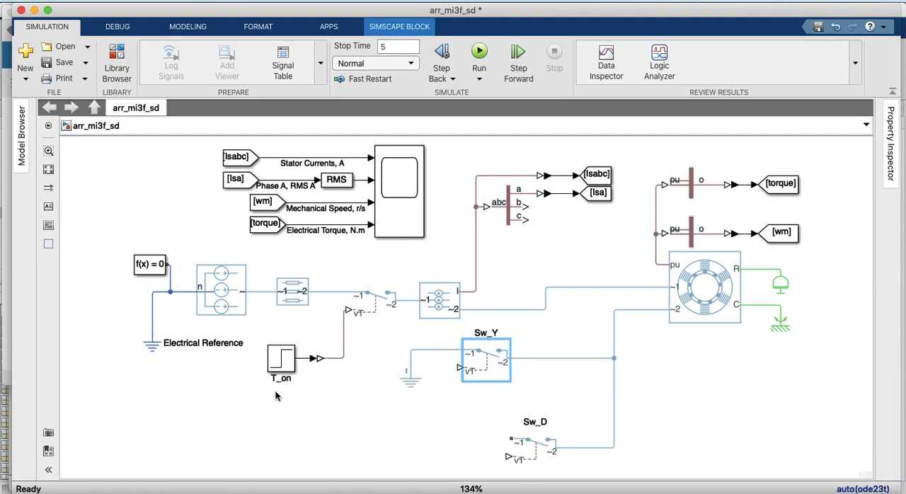
Duplicate the T_on step with its Simulink-PS Converter, place the copy below Sw_Y's grounded neutral, and rename the step T_y
click(276, 364)
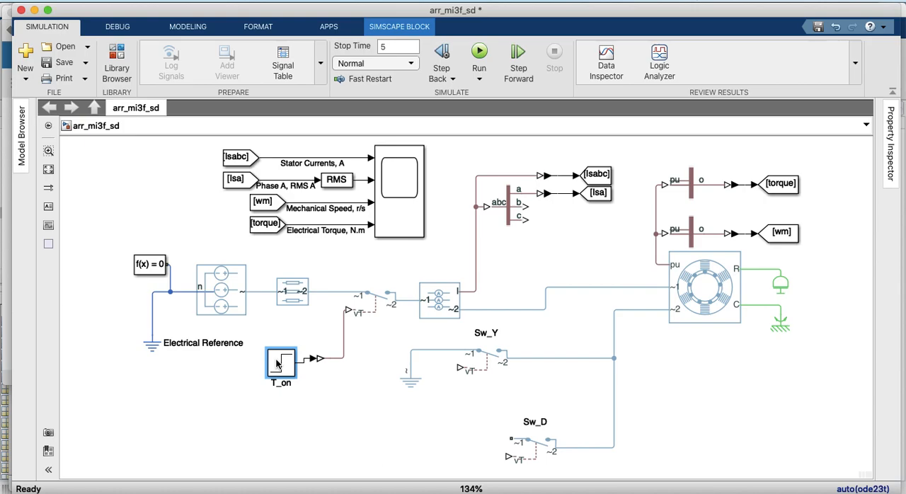
drag(323, 397, 269, 360)
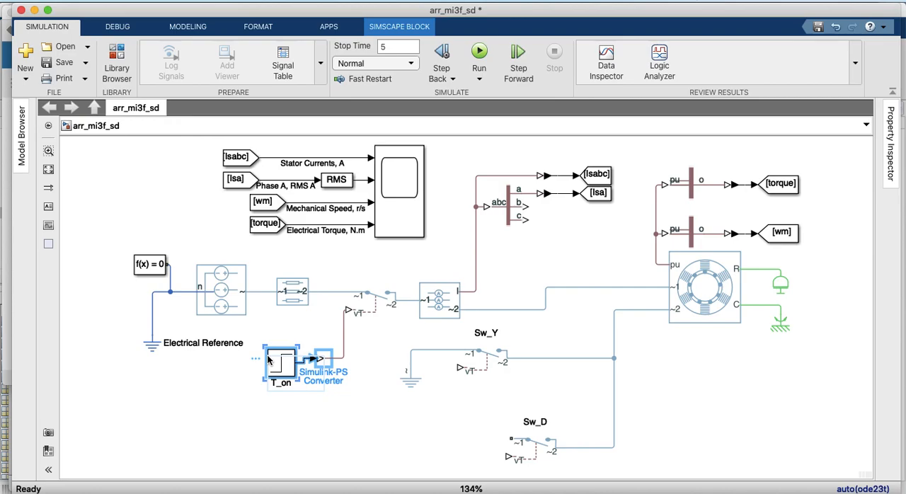
drag(290, 371, 417, 427)
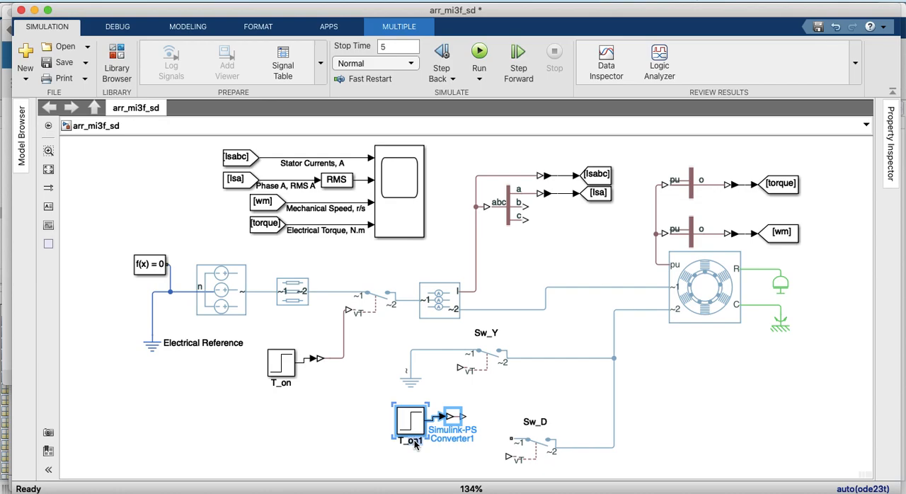
double_click(411, 441)
text(T_y)
click(359, 455)
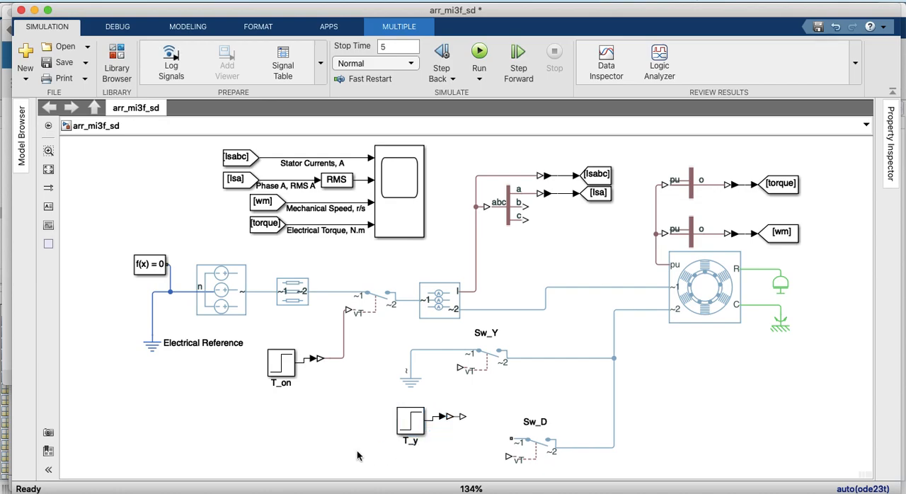
Connect T_y's converter to Sw_Y's vT port, and reposition T_y, its converter and the grounded neutral to straighten the wiring
drag(462, 416, 464, 368)
click(481, 414)
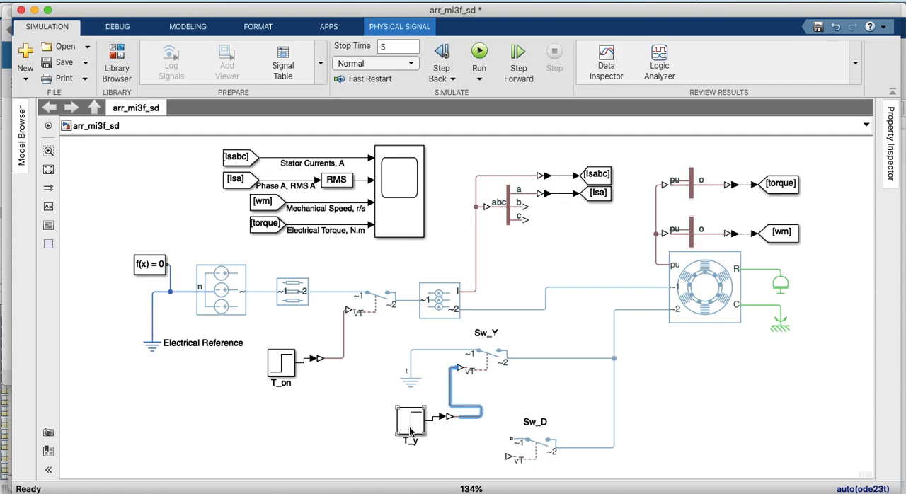
drag(412, 429, 380, 425)
click(440, 416)
drag(450, 417, 434, 388)
click(389, 418)
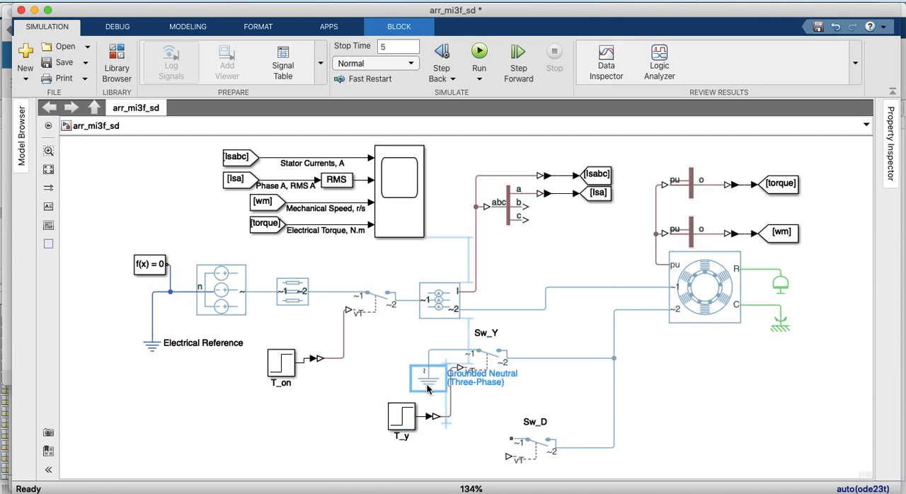
click(390, 387)
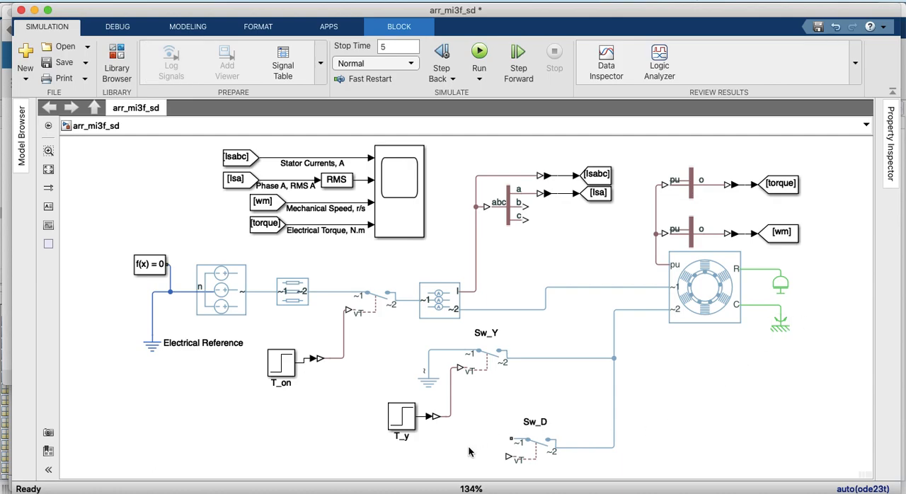
Paste another step and Simulink-PS Converter pair below T_y, lower Sw_D, and connect the new converter to Sw_D's vT port
key(super+v)
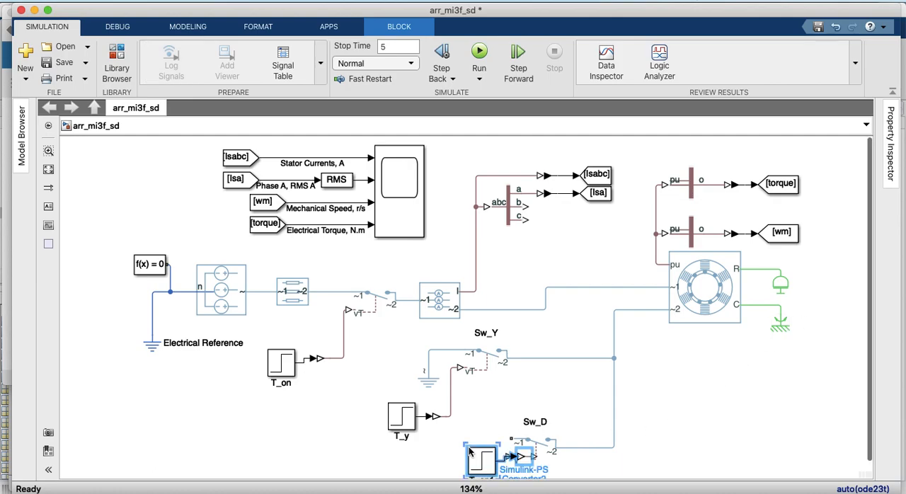
drag(475, 465, 385, 484)
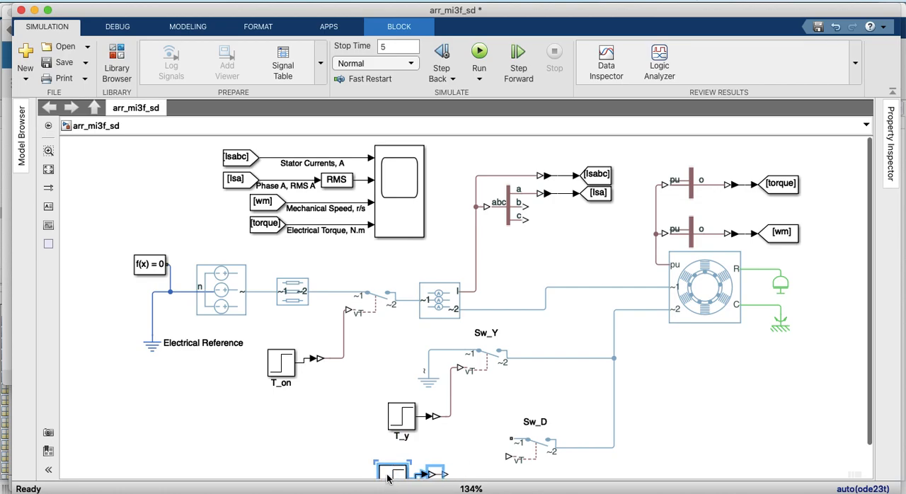
click(539, 464)
drag(539, 465, 539, 486)
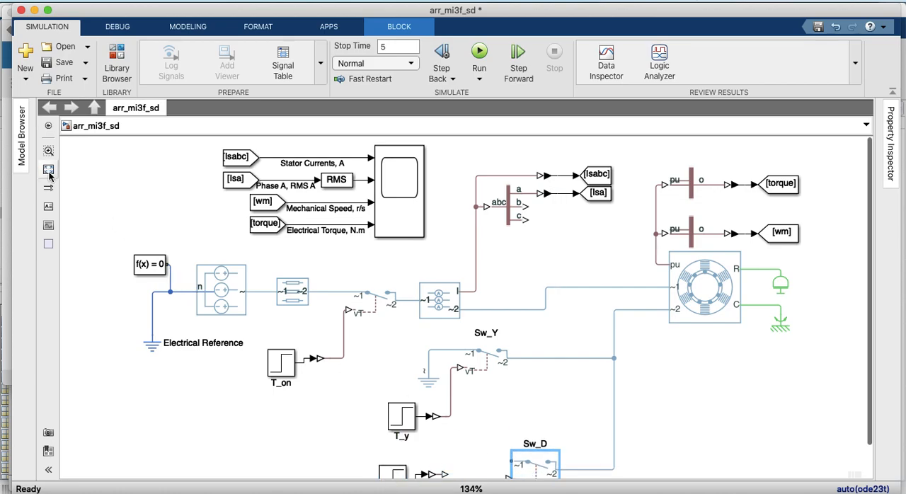
click(49, 171)
click(487, 450)
drag(505, 447, 446, 443)
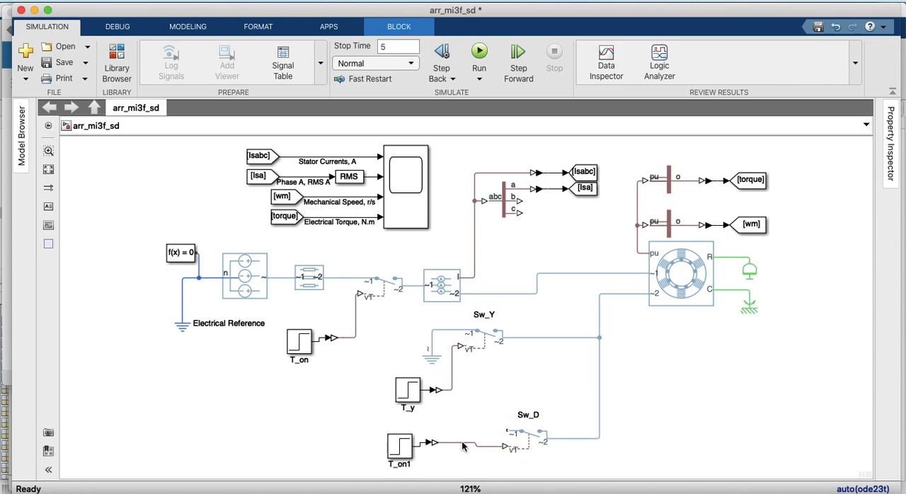
Rename the step block T_on1 that drives Sw_D as T_d
click(403, 464)
click(403, 465)
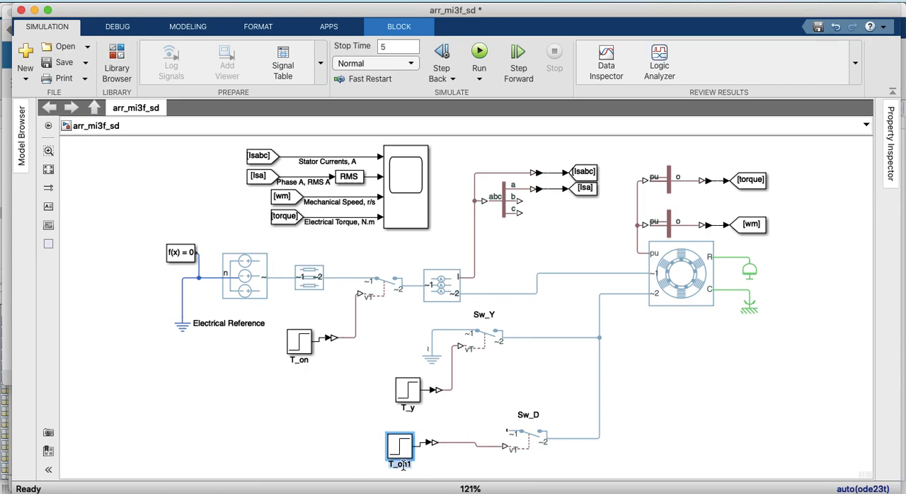
key(BackSpace)
key(BackSpace)
text(d)
click(333, 456)
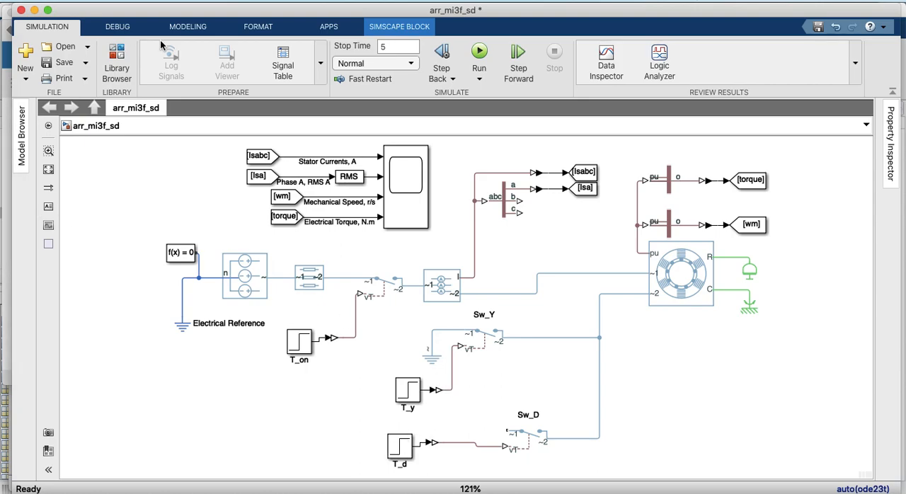
Add a Phase Permute block from the Simscape Electrical Connectors & References library below the induction machine
click(117, 63)
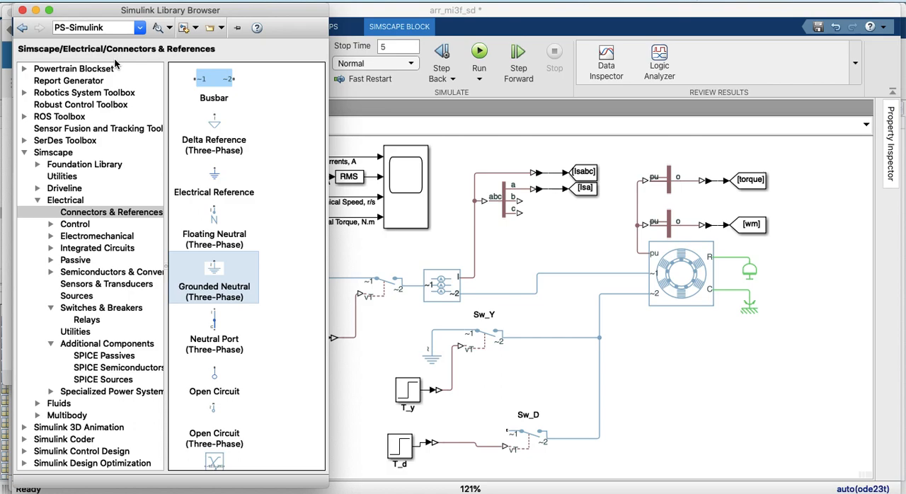
scroll(223, 347, down, 5)
drag(220, 359, 678, 393)
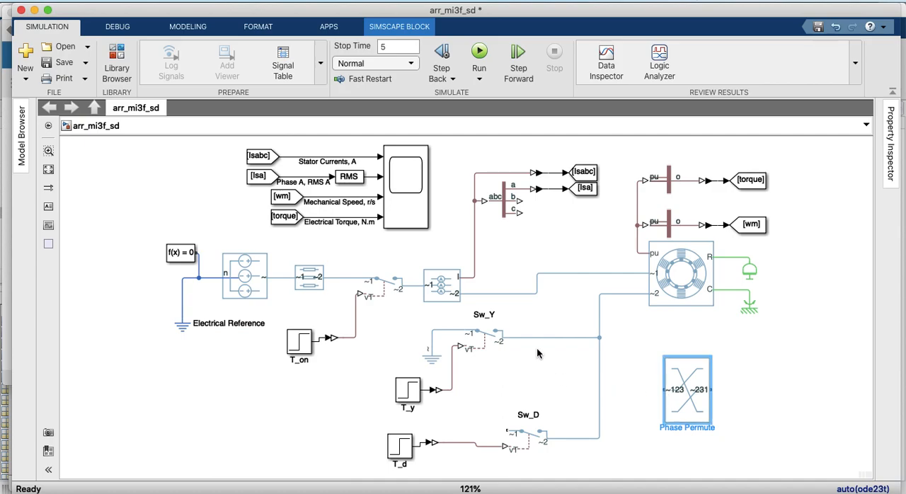
Shift the vertical line to the machine's ~2 port and the induction machine itself sideways to make room for the Phase Permute block
drag(599, 368, 649, 377)
drag(600, 326, 642, 329)
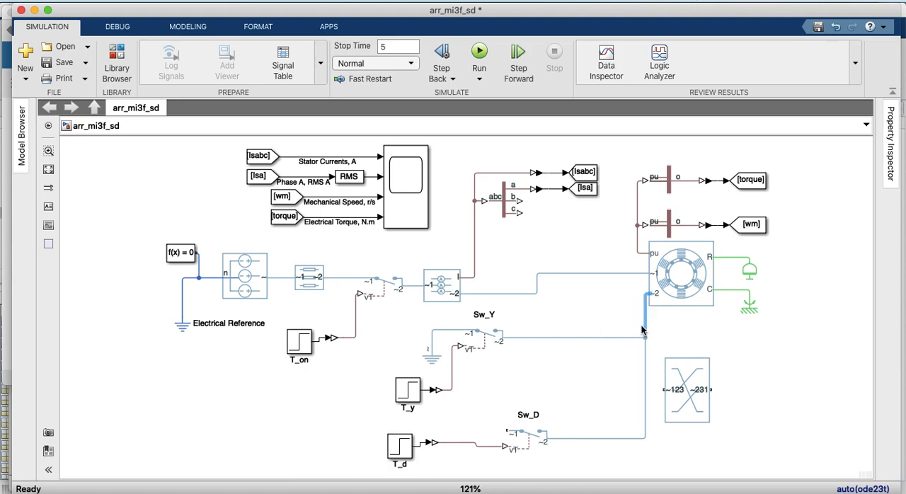
click(683, 281)
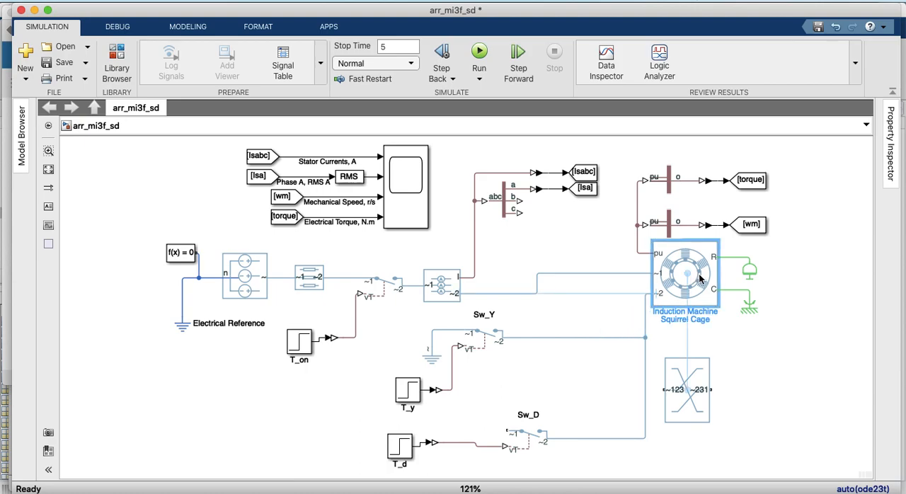
drag(699, 279, 713, 280)
click(627, 286)
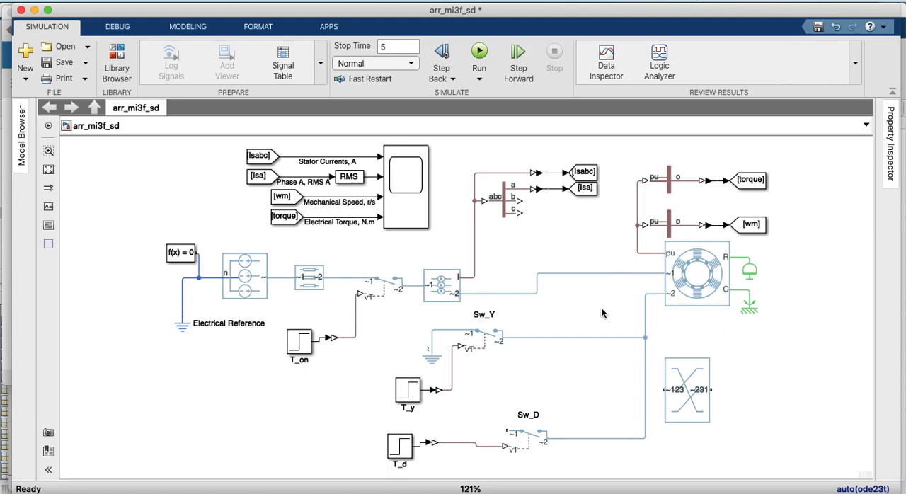
Flatten the Phase Permute block, place it above Sw_Y's line, and connect its ~231 port to the machine's ~2 line
click(671, 391)
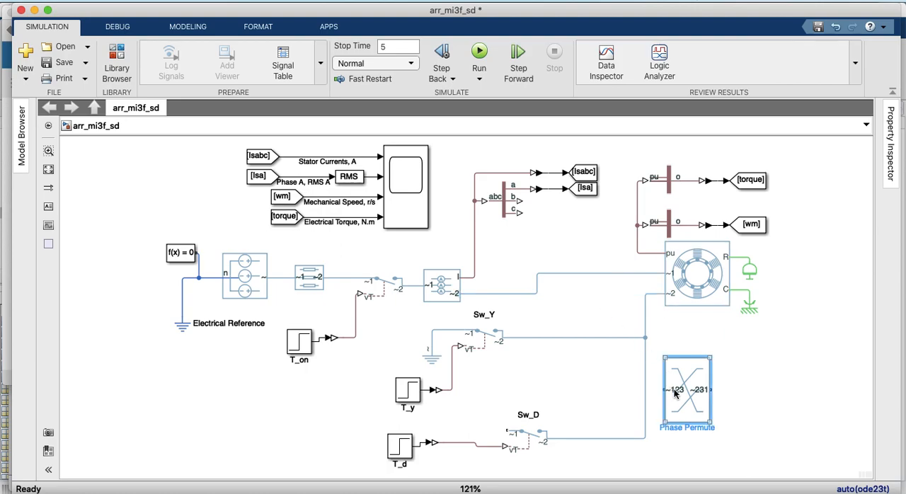
drag(709, 423, 606, 311)
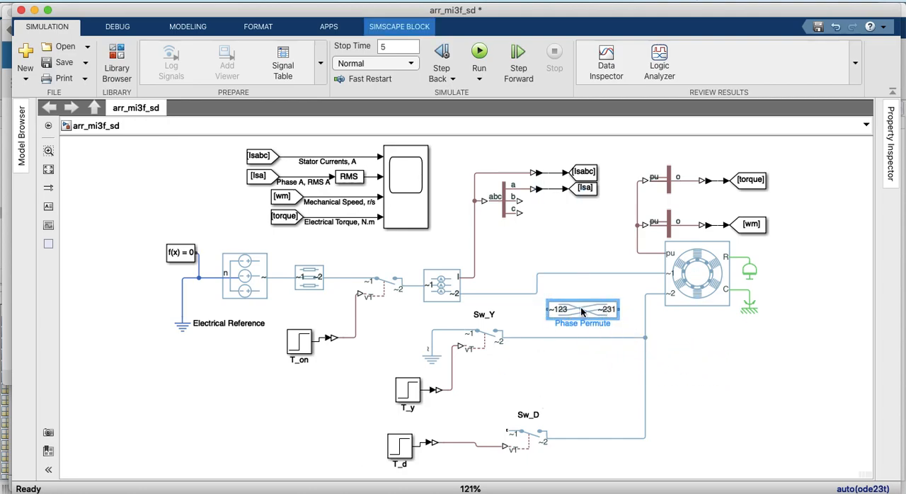
drag(620, 309, 644, 309)
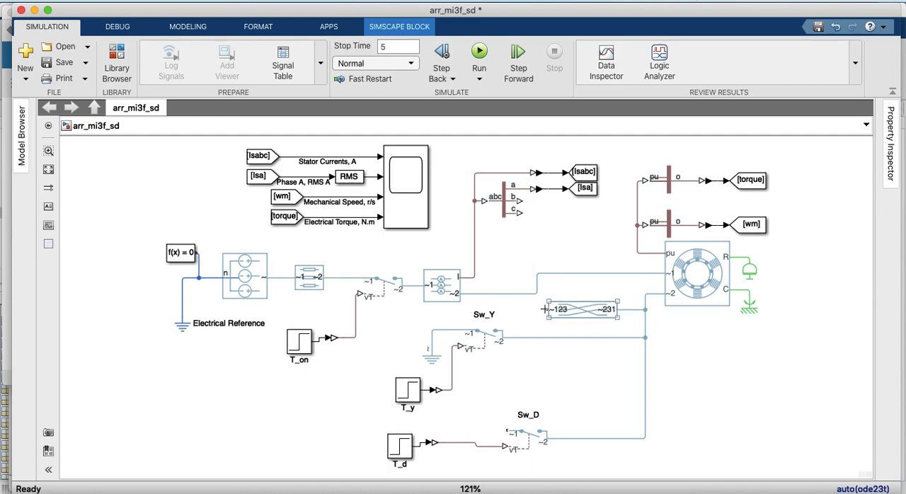
Connect Phase Permute's ~123 port to Sw_D's ~1 port, and reposition Sw_D and the new line to tidy the wiring
drag(546, 309, 505, 430)
drag(458, 410, 564, 430)
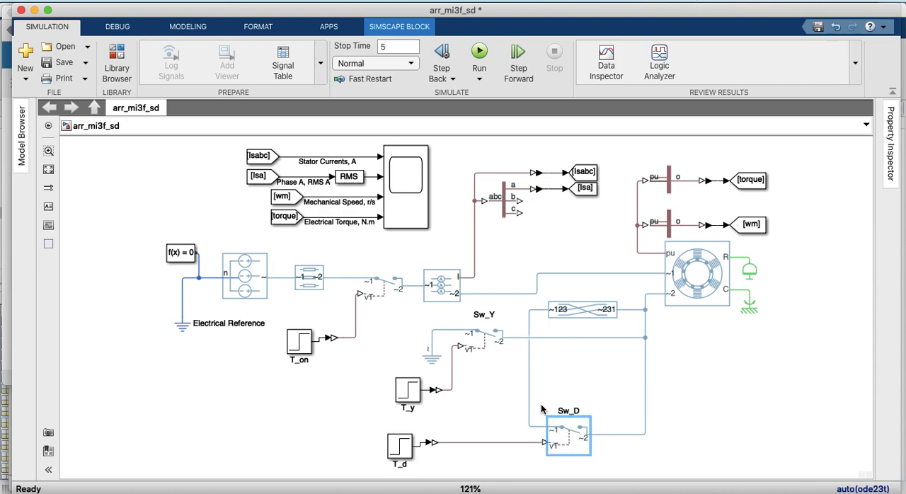
drag(529, 403, 522, 402)
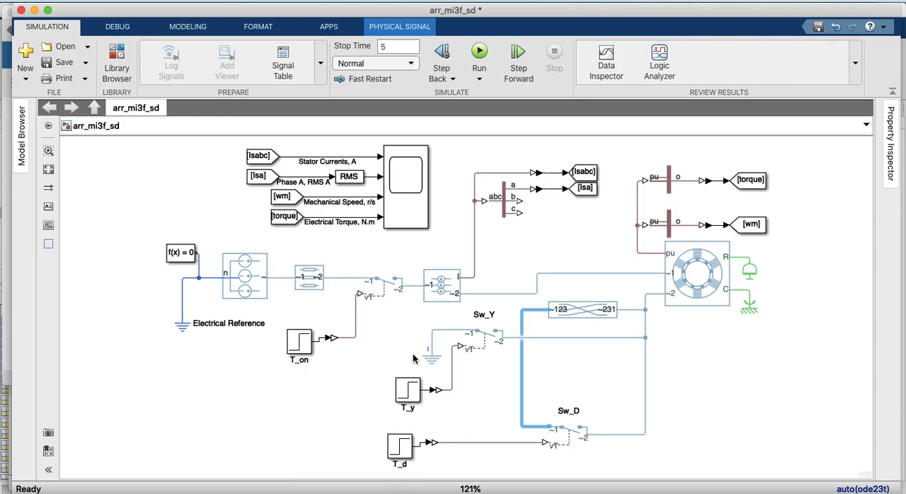
Check the T_on block's step parameters, and nudge T_on into line with its converter
click(414, 389)
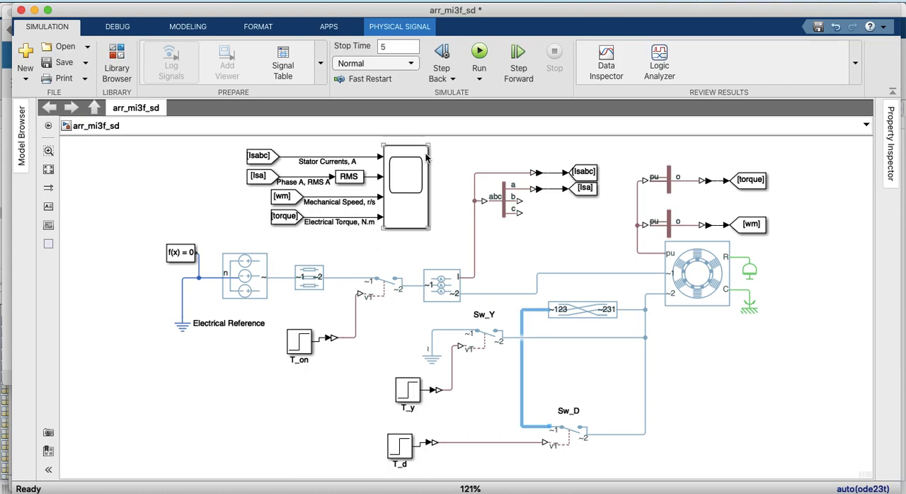
click(424, 182)
double_click(297, 347)
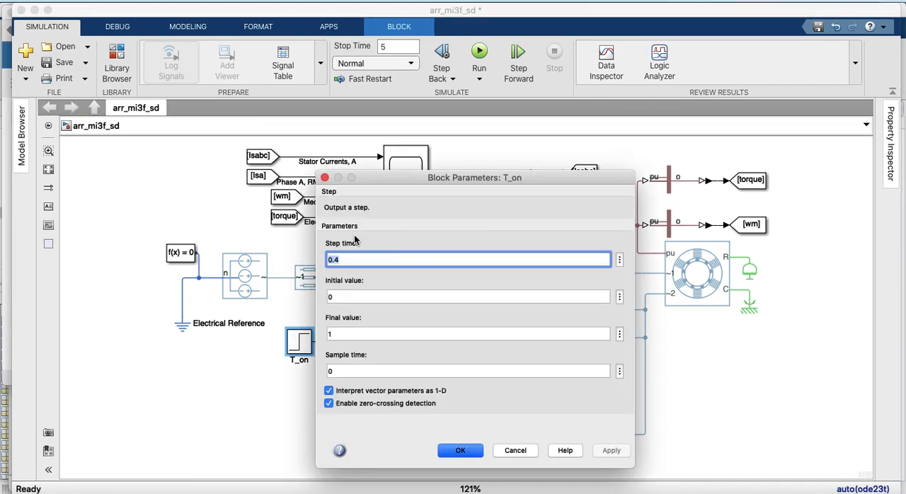
click(324, 178)
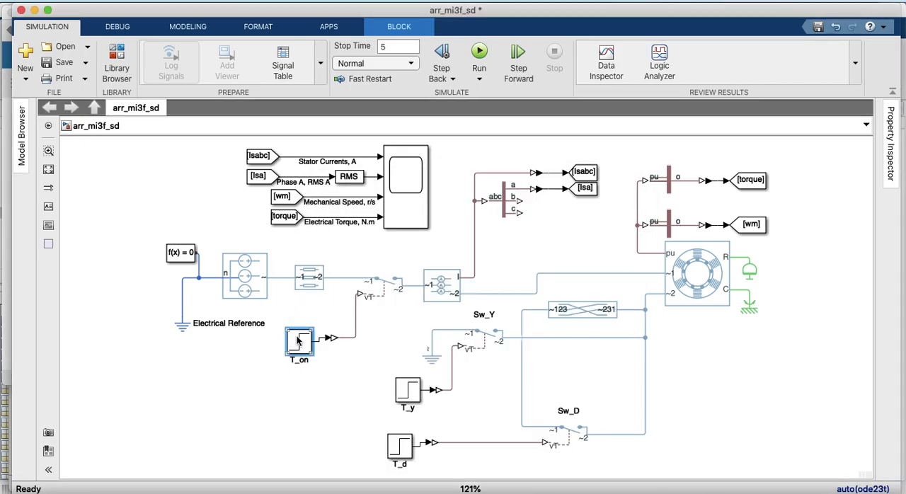
drag(301, 344, 300, 340)
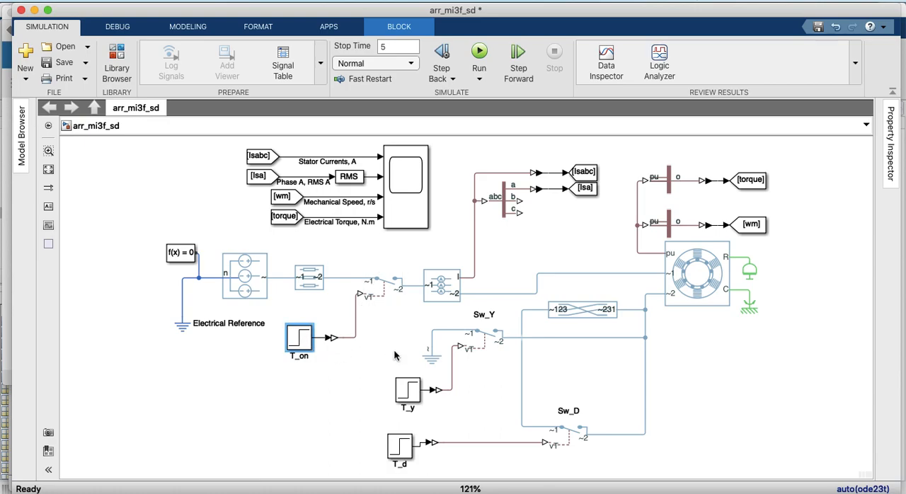
In the T_y step parameters, set the initial value to 1 and the final value to 0
click(412, 401)
click(178, 197)
click(407, 396)
double_click(406, 396)
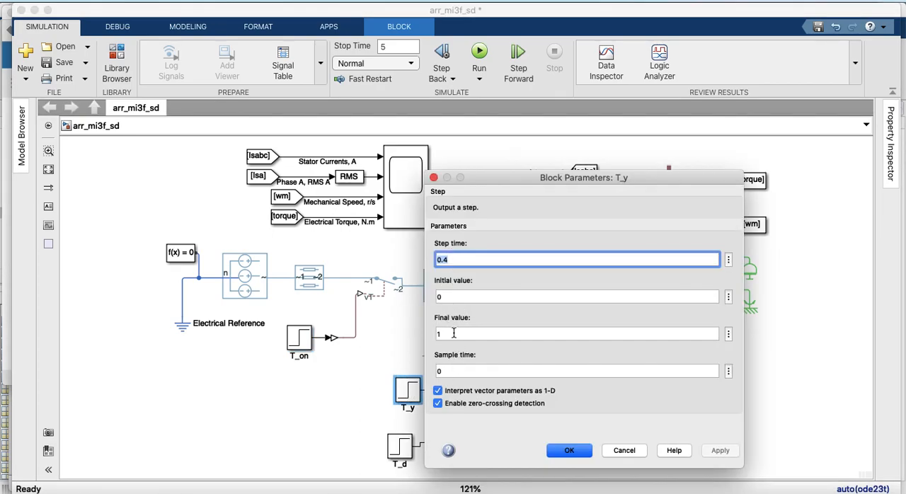
drag(497, 176, 595, 60)
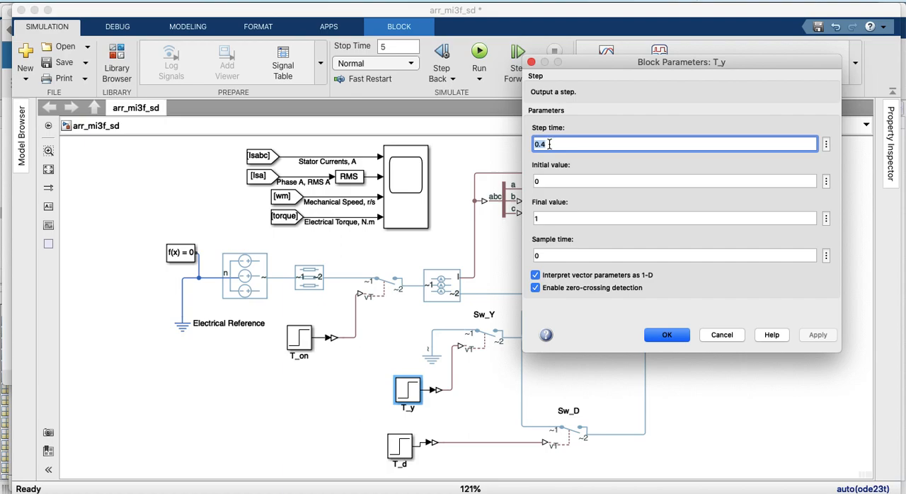
click(541, 181)
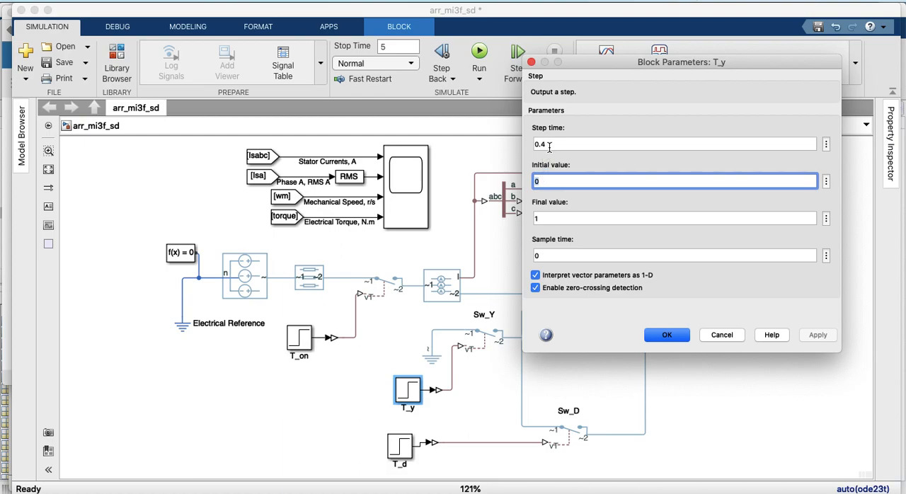
key(BackSpace)
text(1)
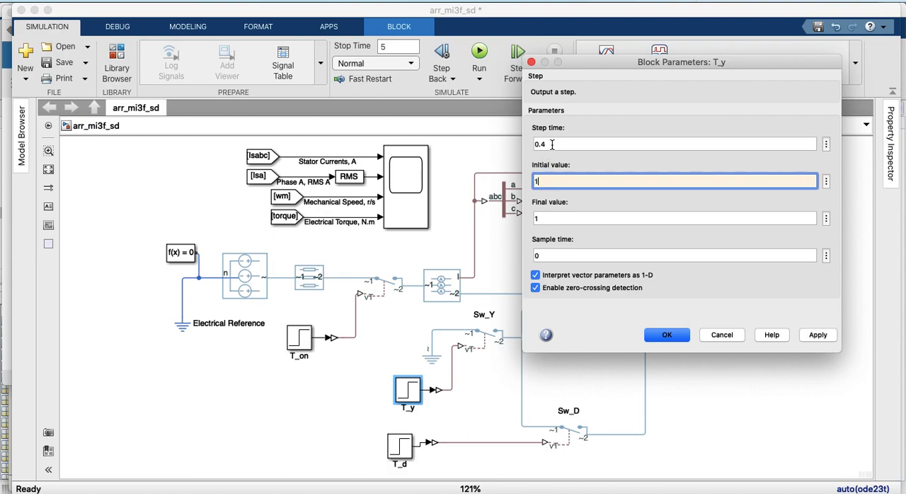
double_click(546, 219)
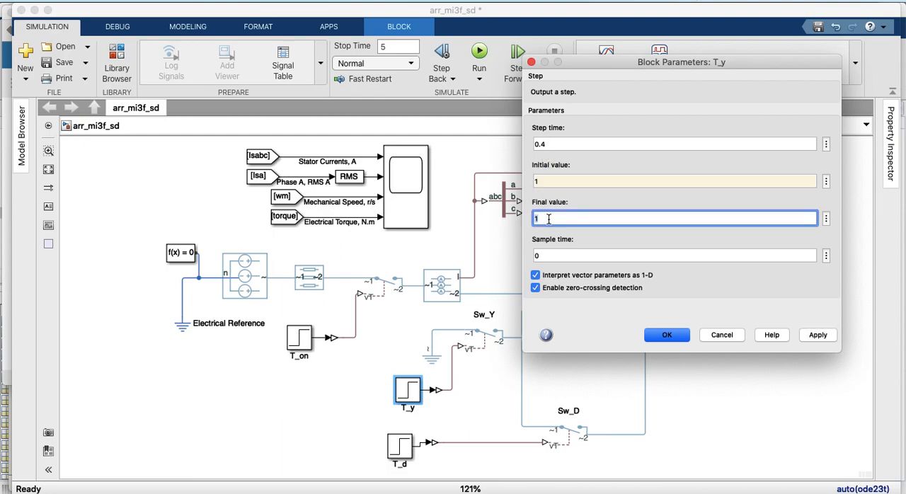
text(0)
Set T_y's step time to 3.4 and apply the block parameters
double_click(553, 145)
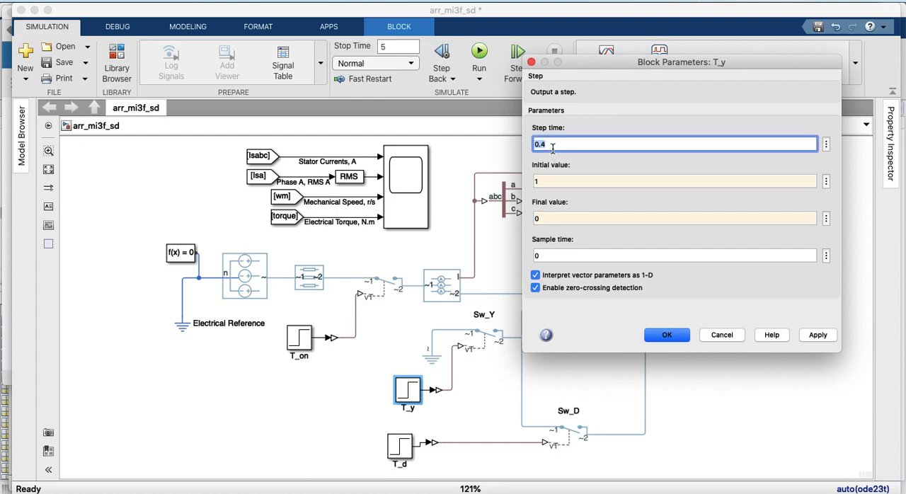
key(Left)
key(Left)
key(Delete)
text(3)
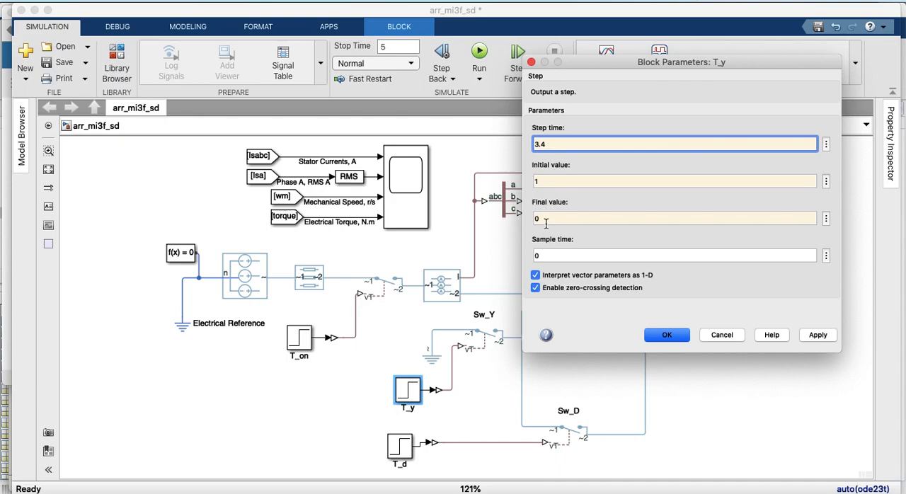
click(818, 335)
click(667, 334)
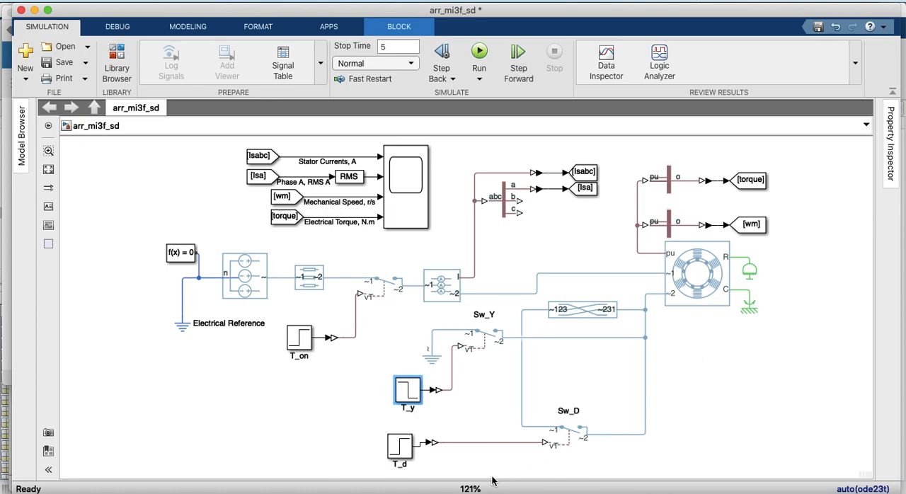
Set the T_d block's step time to 3.44, keeping initial value 0 and final value 1, and apply the parameters
double_click(405, 444)
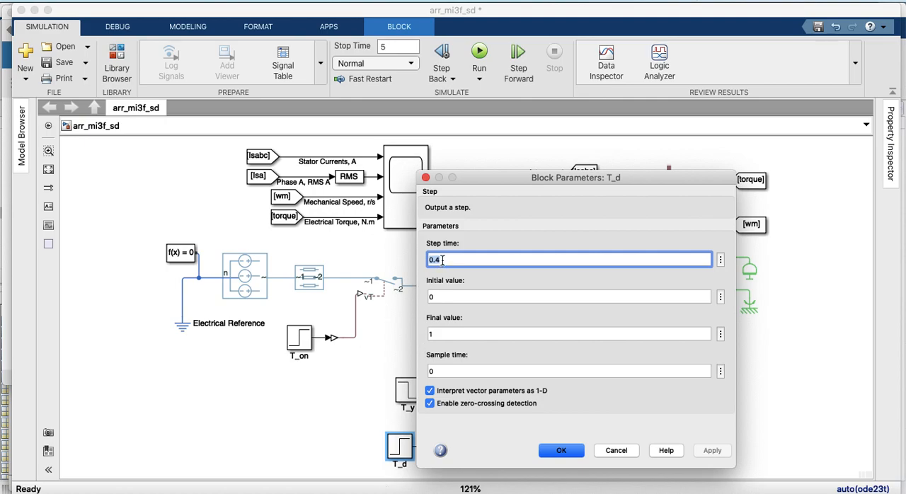
click(442, 259)
key(Delete)
text(3)
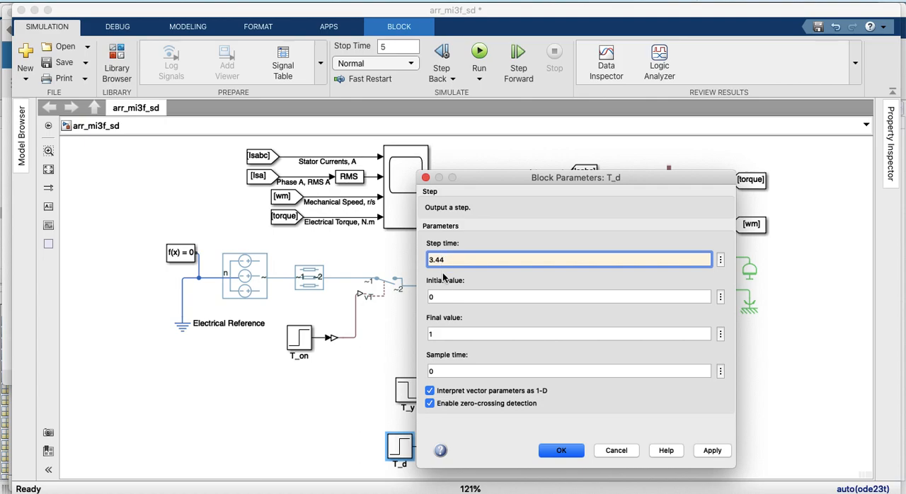
click(434, 298)
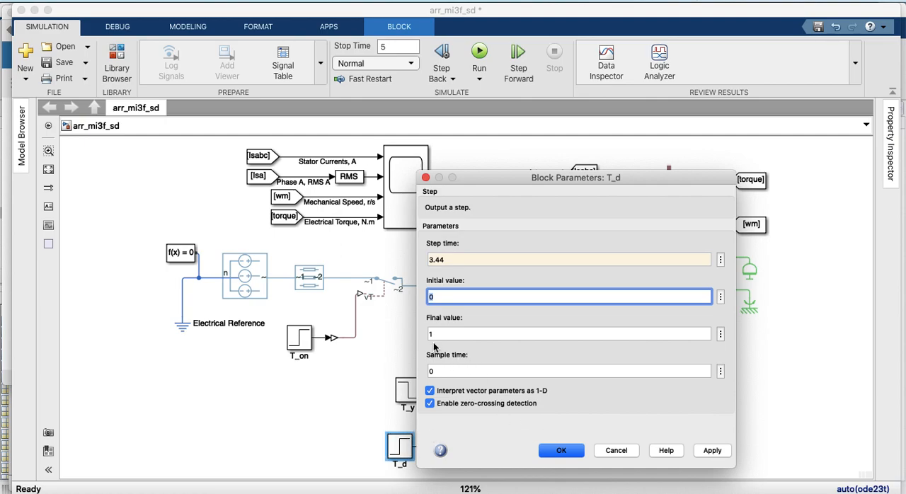
double_click(447, 259)
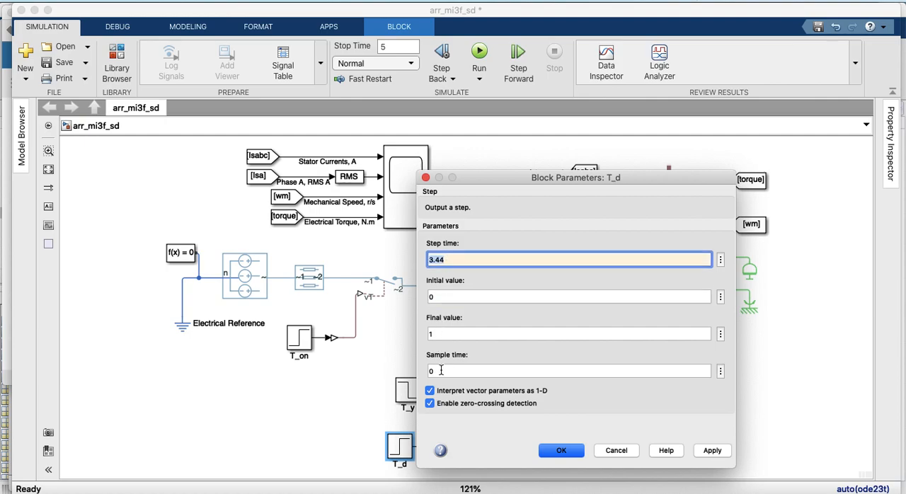
click(710, 451)
click(559, 450)
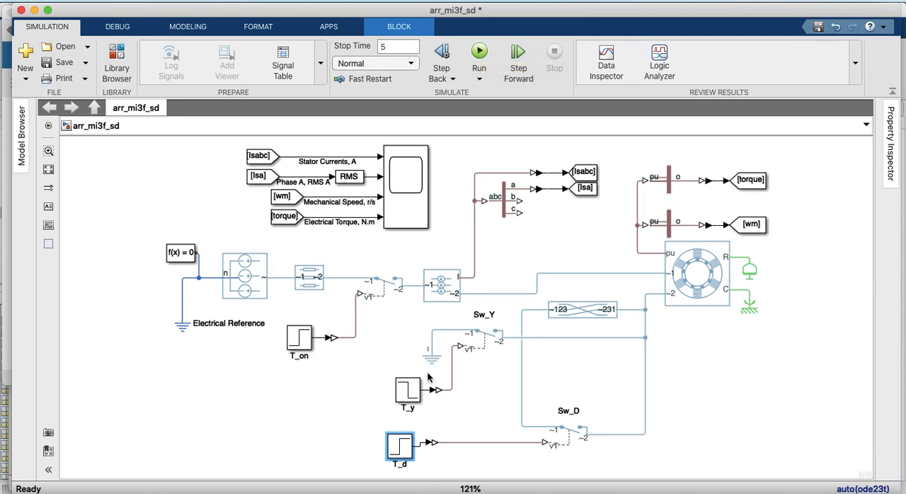
Run the star-delta starting simulation and open the Scope
click(478, 54)
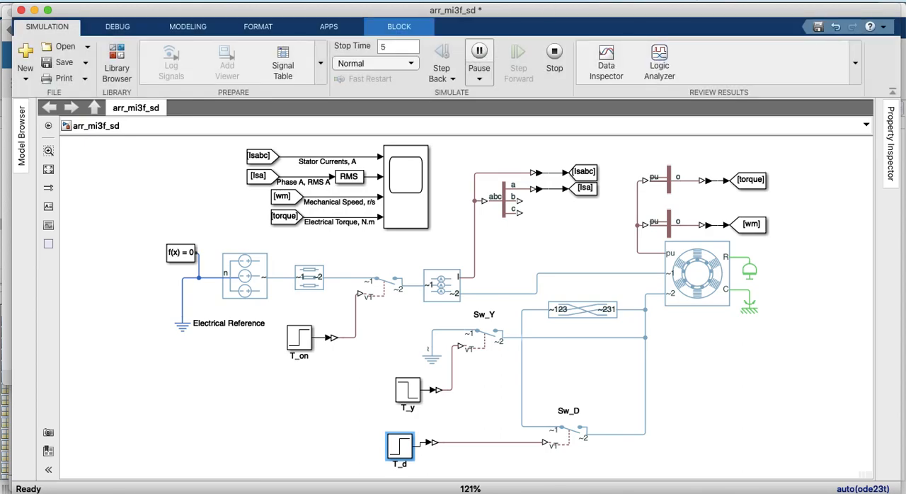
click(408, 182)
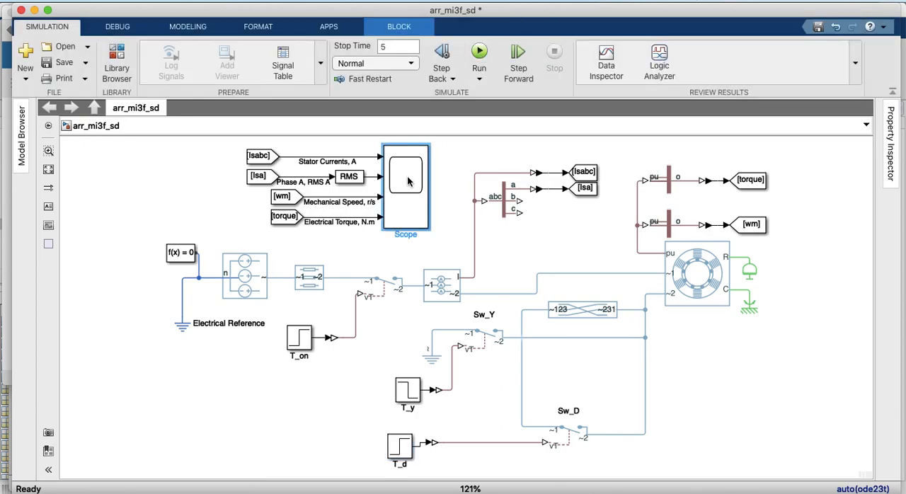
double_click(408, 182)
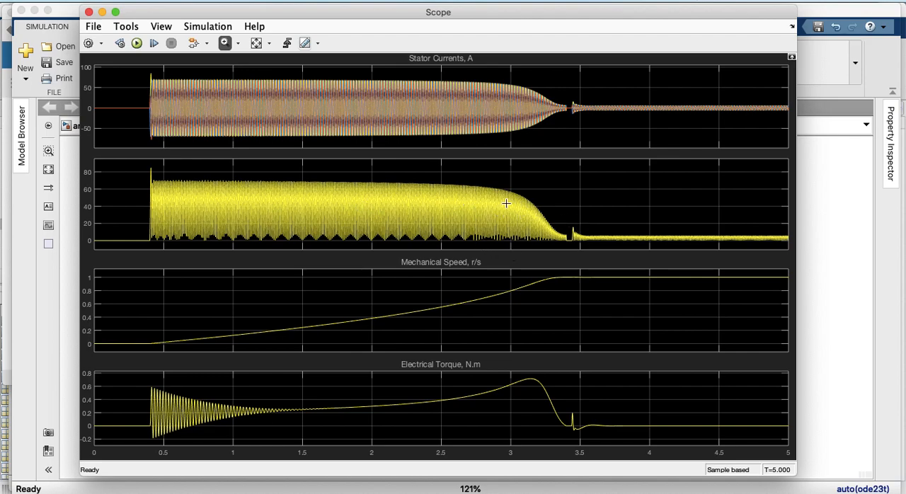
Examine the star-to-delta transition between 3.4 and 3.44 s in the Scope, restore the full view, and close it
drag(562, 222, 588, 249)
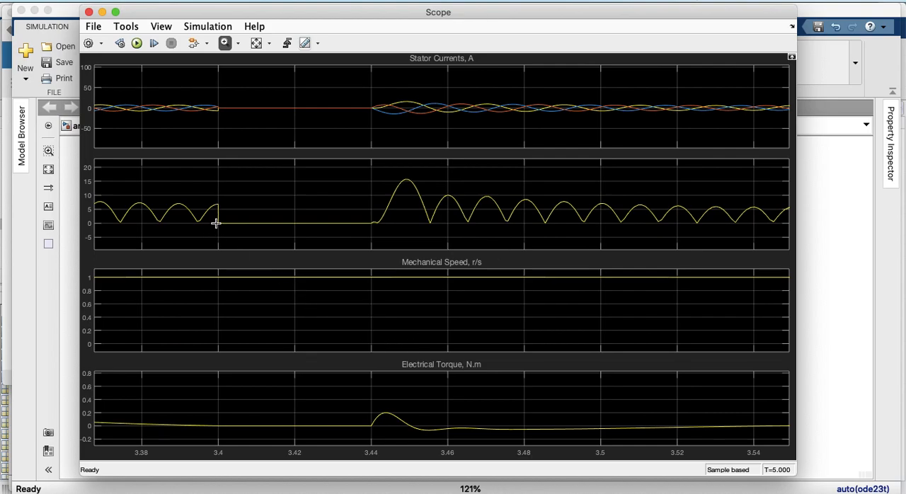
click(256, 43)
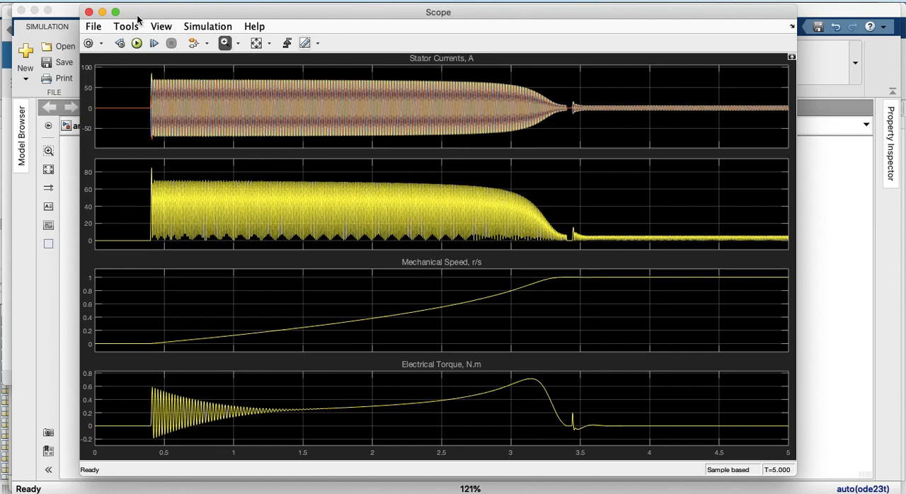
click(89, 12)
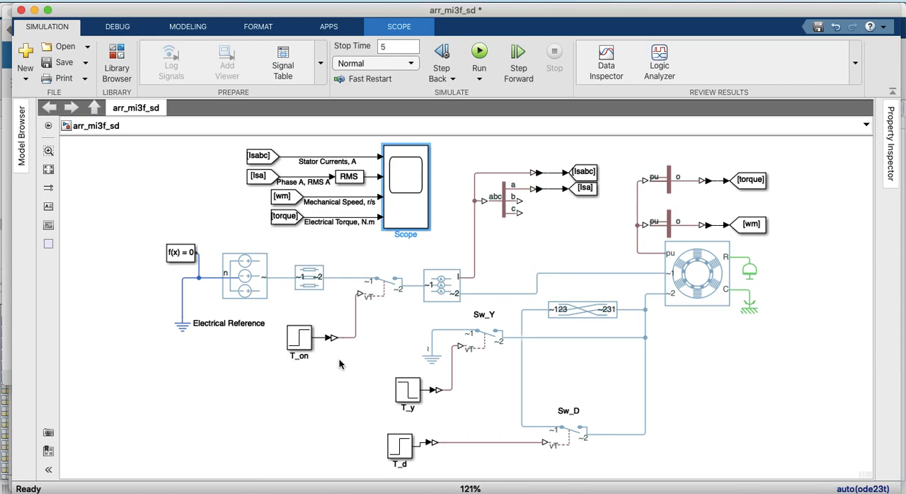
Check the Inertia block's parameters and close them without changes
click(761, 276)
click(757, 276)
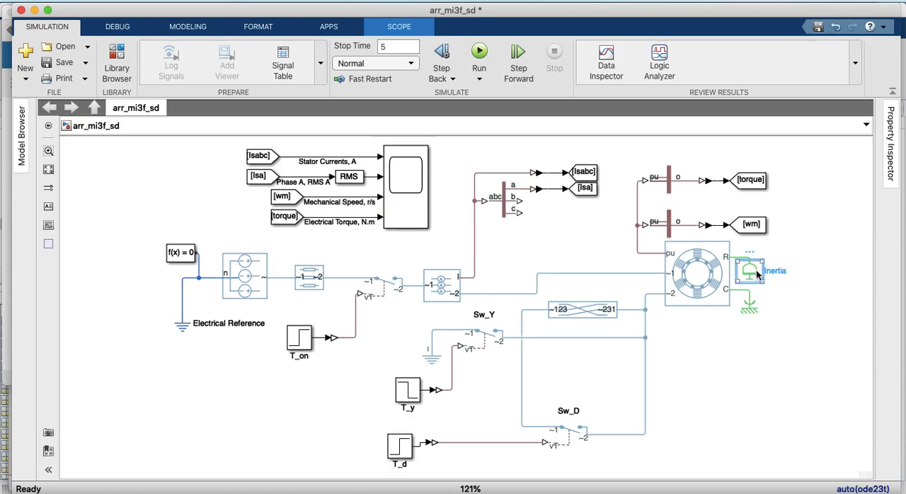
double_click(757, 274)
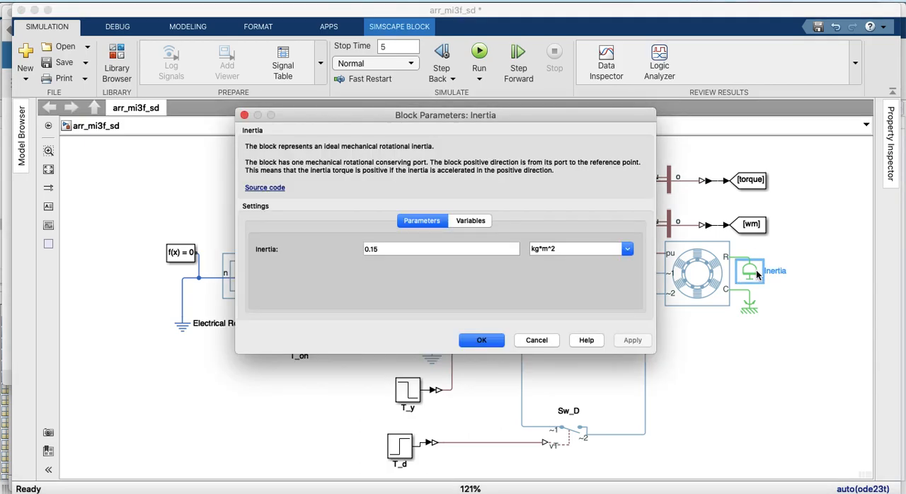
click(551, 385)
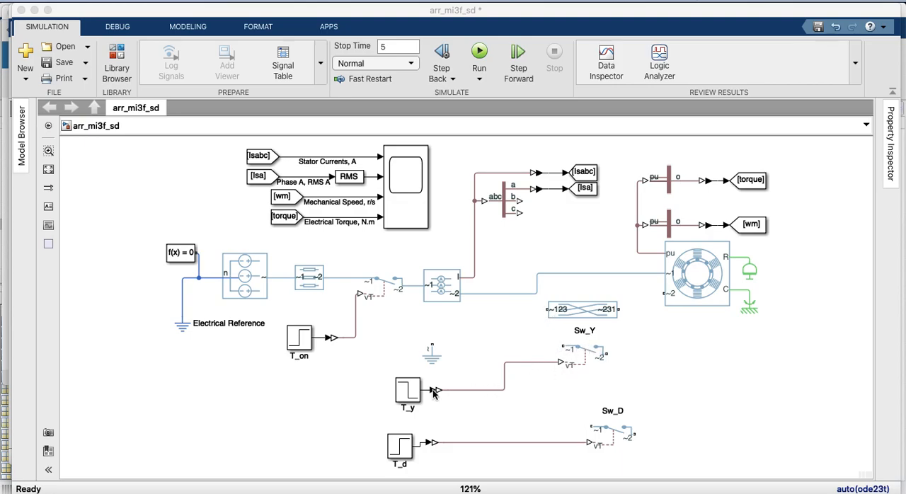
Move the Grounded Neutral aside and connect the Phase Permute input to the line between the current sensor and the motor's ~1 port
click(420, 358)
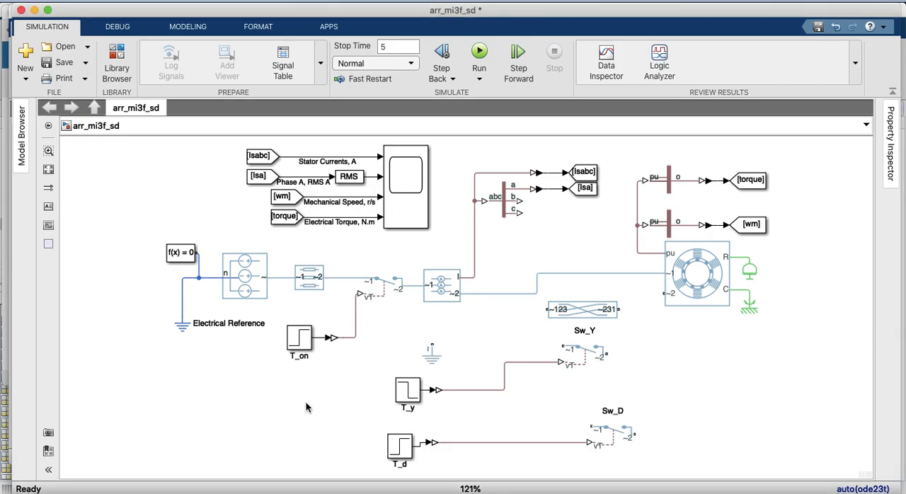
drag(433, 355, 330, 418)
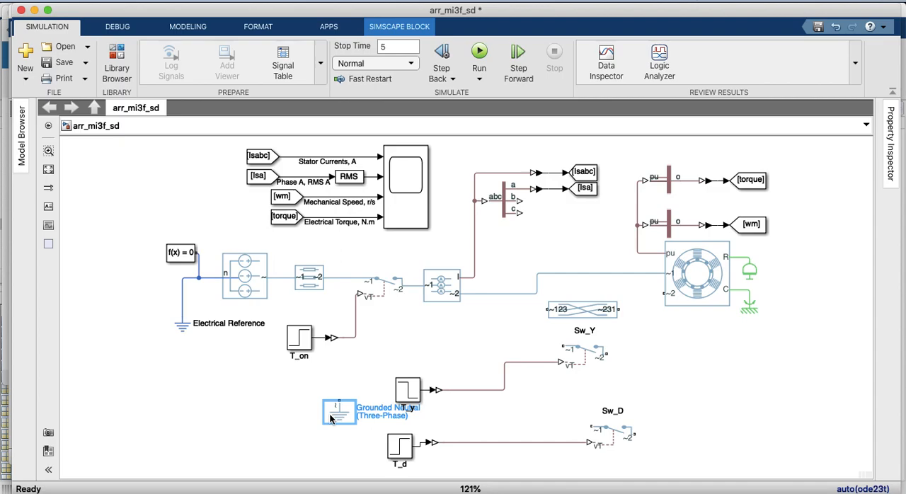
drag(580, 316, 535, 325)
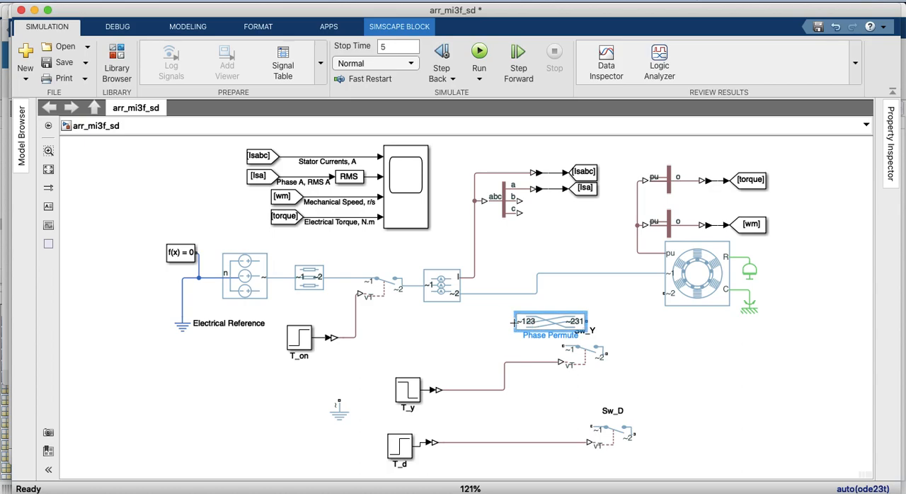
mouse_move(518, 323)
mouse_down()
mouse_move(490, 308)
mouse_move(509, 320)
mouse_move(491, 295)
mouse_up()
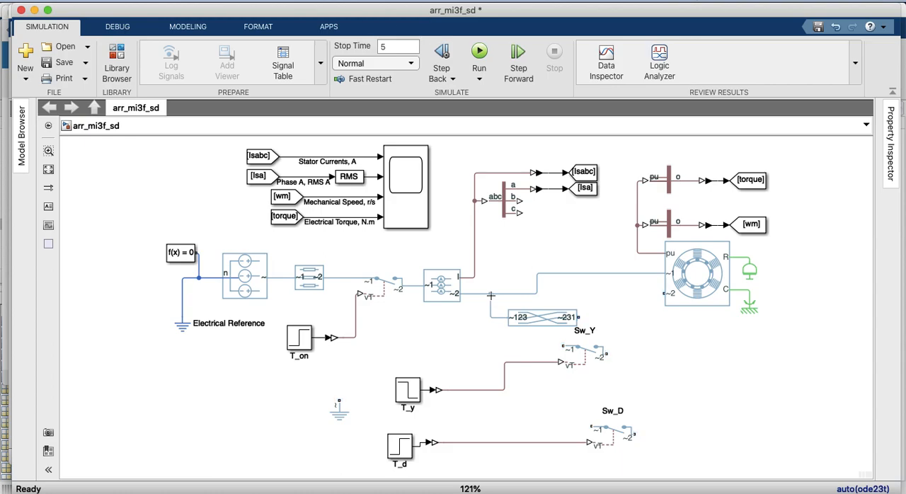
Move Sw_Y aside and wire Sw_D between the Phase Permute output and the motor's ~2 port
click(577, 350)
drag(577, 351, 520, 378)
drag(607, 435, 579, 321)
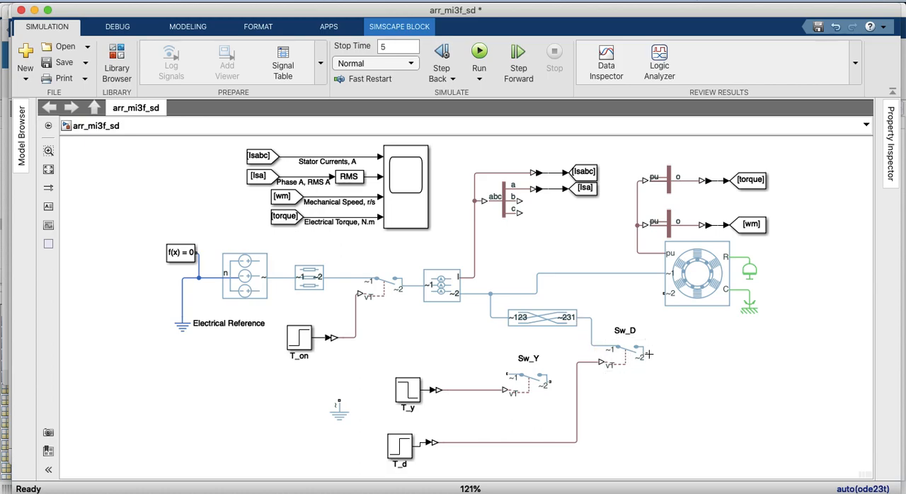
drag(647, 355, 660, 295)
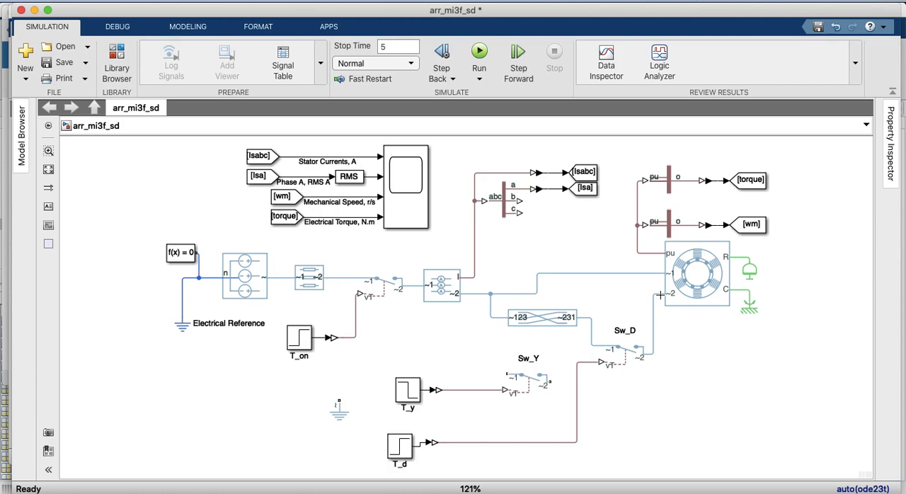
Place Sw_Y below Sw_D and move the T_y and T_d step blocks with their converters closer to their switches
click(523, 384)
drag(531, 386, 647, 413)
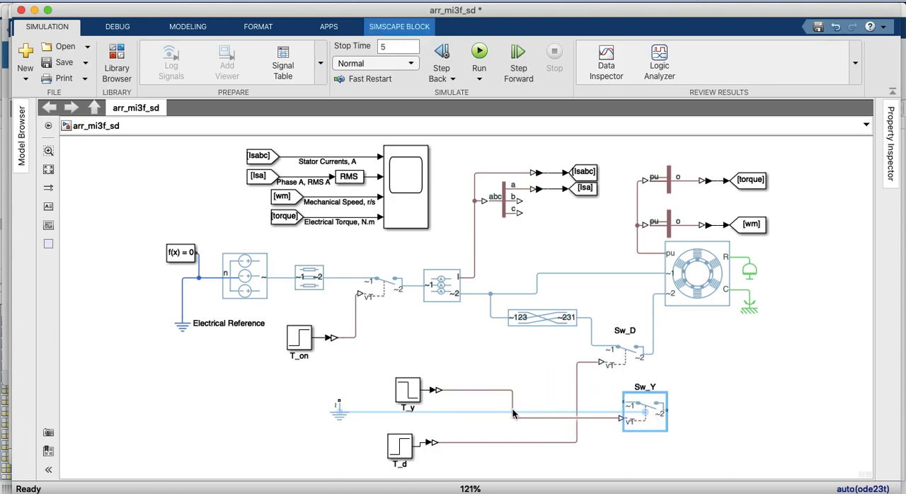
drag(408, 390, 383, 394)
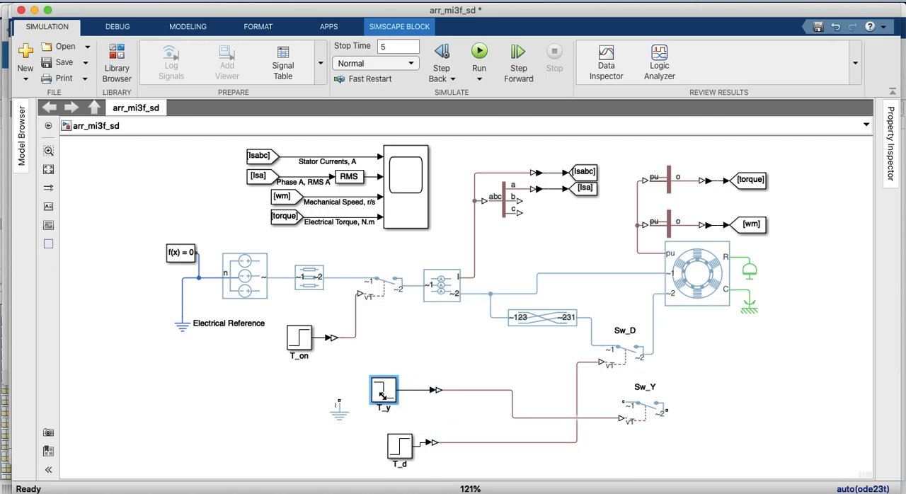
drag(454, 413, 513, 394)
drag(372, 305, 445, 364)
drag(401, 327, 497, 252)
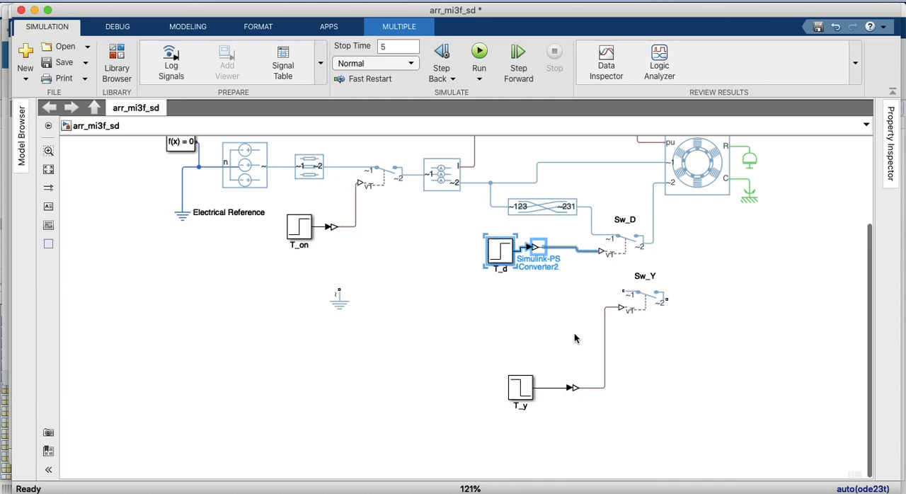
Connect Sw_Y's ~2 port to the line joining Sw_D and the motor, and align Sw_Y under Sw_D
drag(667, 300, 654, 239)
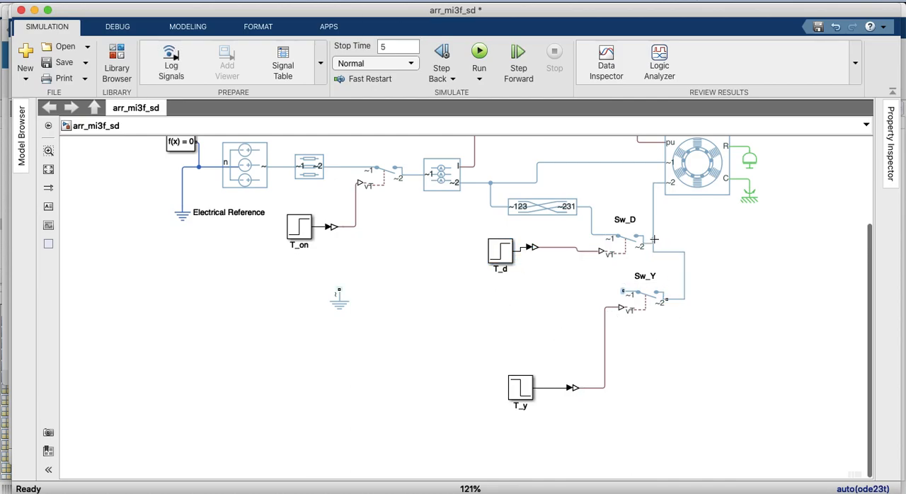
click(637, 299)
drag(637, 299, 617, 301)
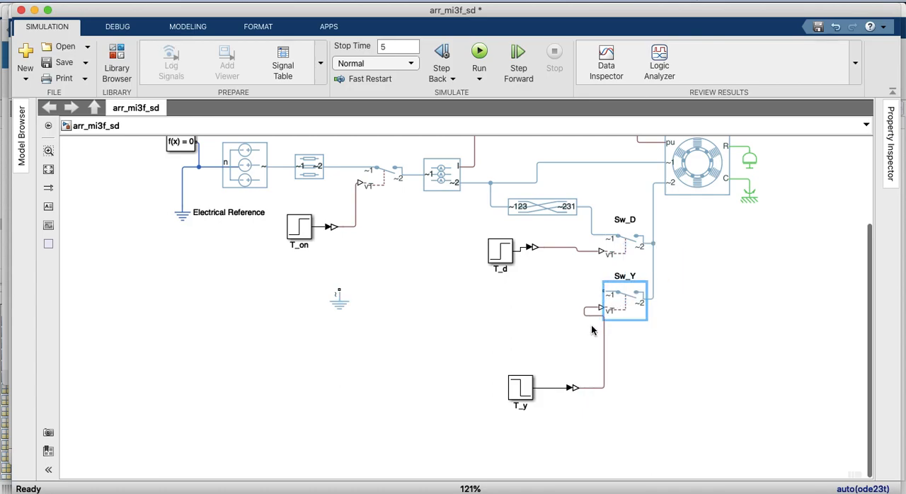
Move T_y and its converter away from Sw_Y and straighten the control line to Sw_Y's vT port
drag(593, 347, 584, 346)
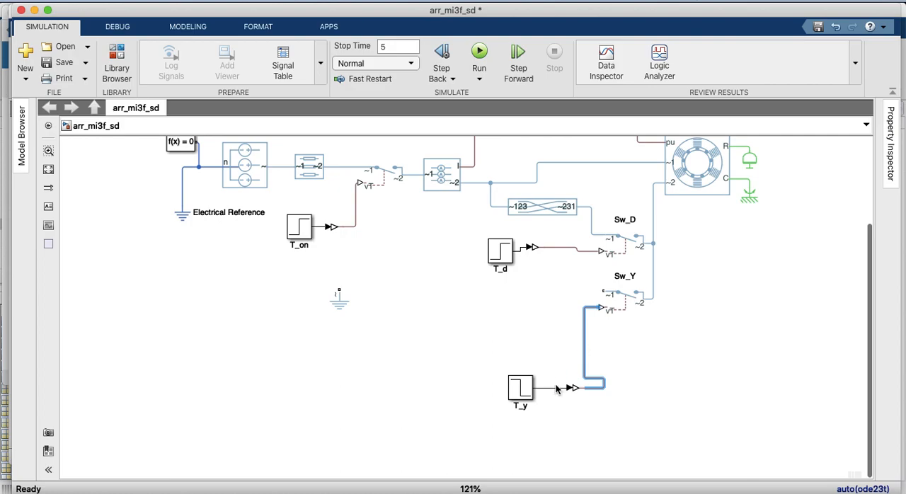
drag(571, 416, 482, 387)
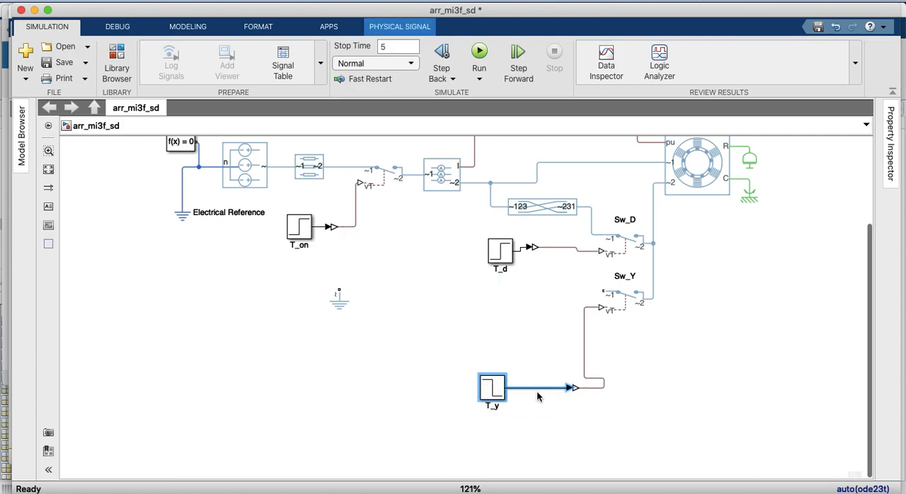
click(582, 411)
click(577, 389)
mouse_move(577, 390)
mouse_down()
mouse_move(549, 388)
mouse_move(579, 387)
mouse_up()
click(602, 385)
Connect the Grounded Neutral to Sw_Y's ~1 port and align T_y and its converter just below it
drag(336, 298, 496, 315)
drag(603, 291, 498, 307)
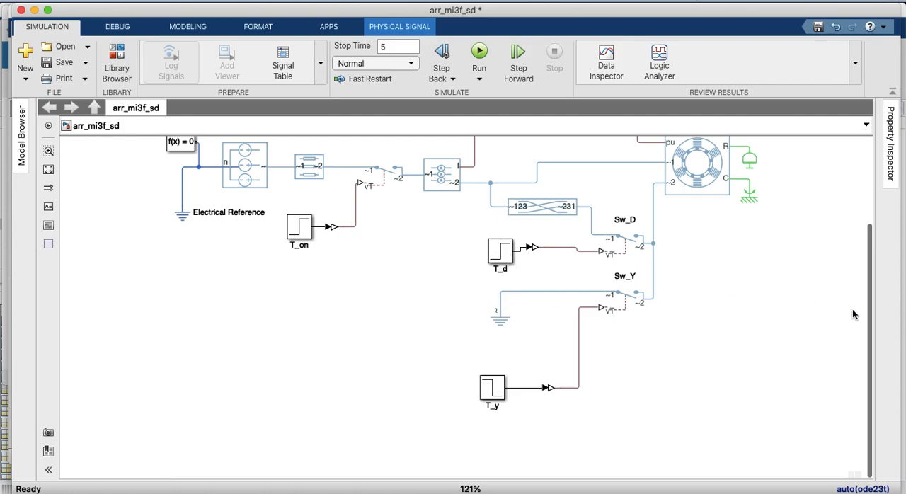
drag(492, 388, 500, 355)
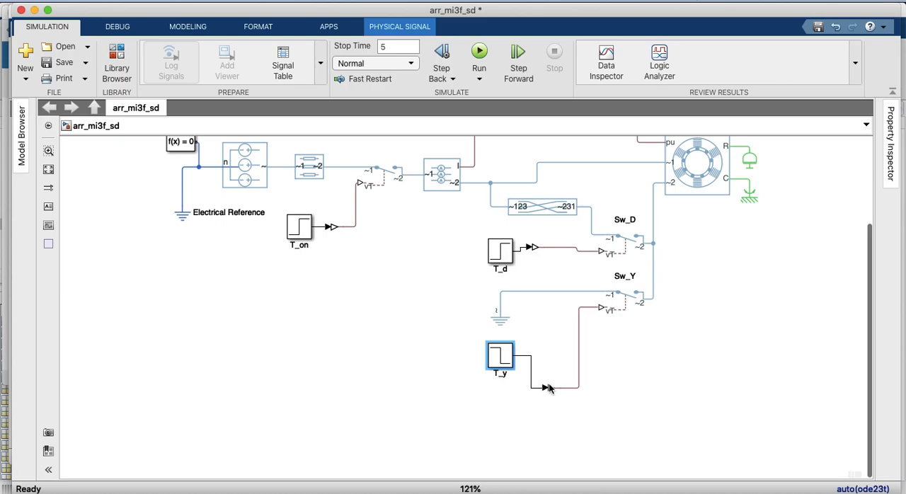
click(549, 387)
click(550, 350)
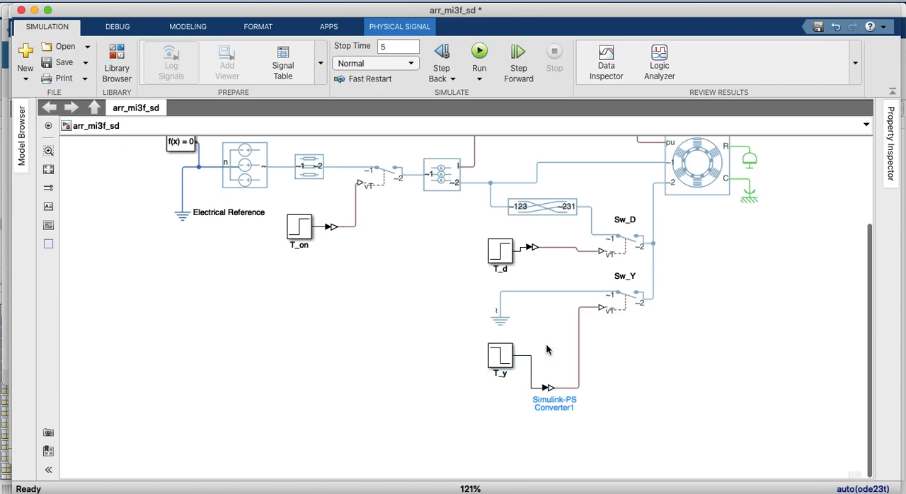
drag(545, 387, 553, 356)
click(550, 388)
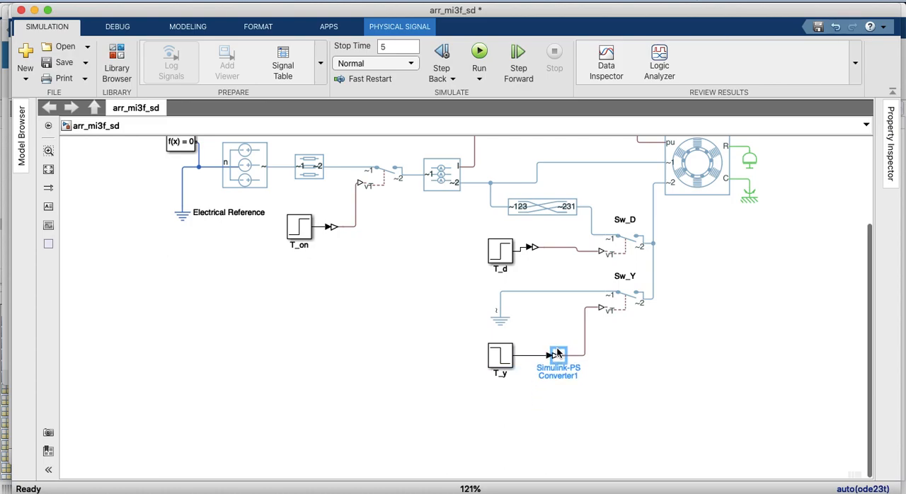
Run the simulation of the rearranged star-delta model
click(48, 170)
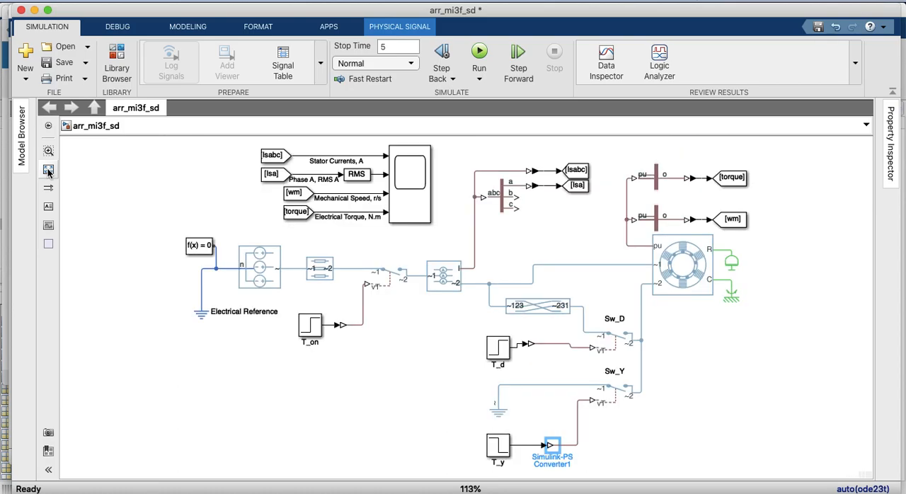
click(478, 56)
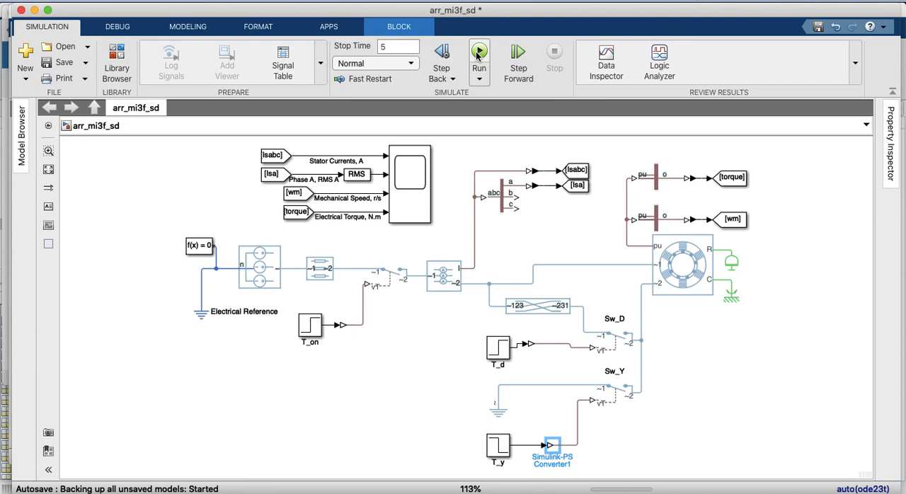
key(super+Tab)
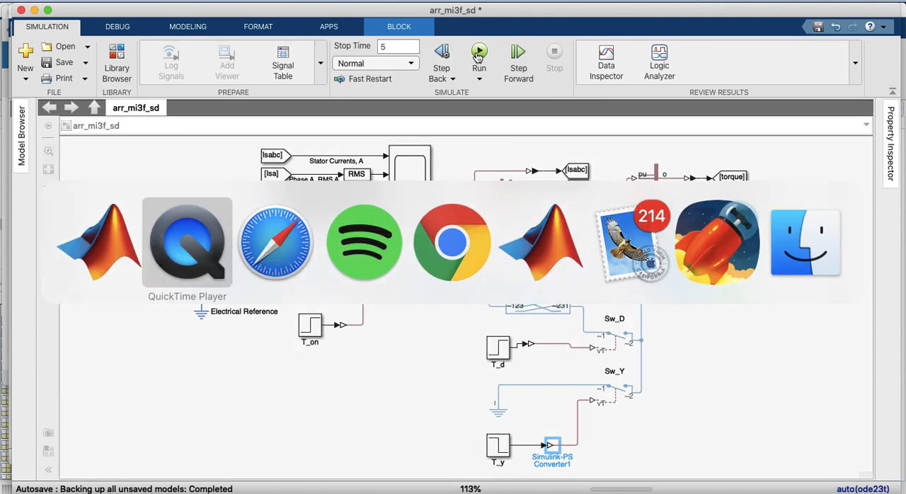
key(super+Tab)
key(super+Tab)
key(super+Tab)
key(super+Tab)
key(super+Tab)
key(super+Tab)
key(super+Tab)
key(super+Tab)
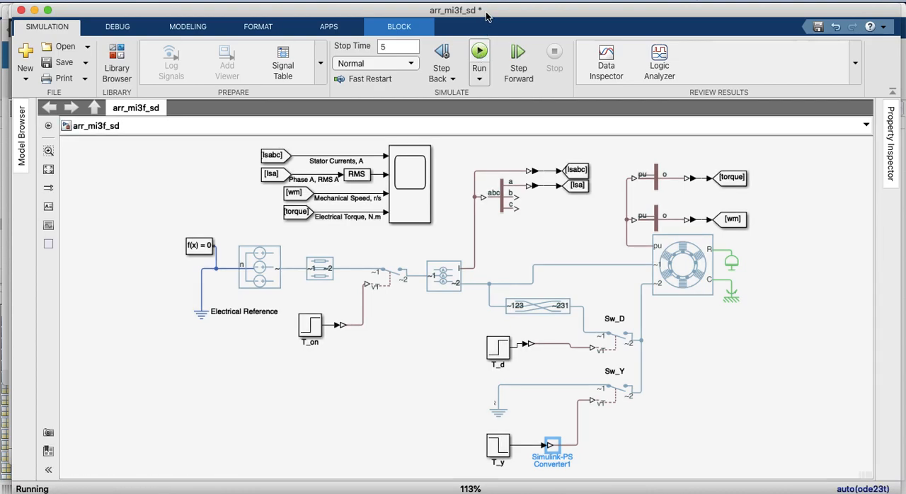
Resume the paused simulation and let it run to the 5 s stop time
click(396, 184)
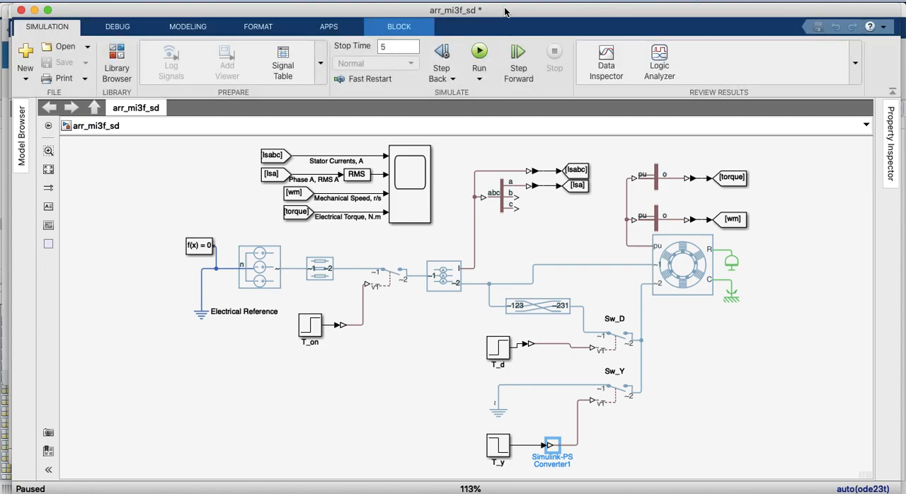
click(479, 53)
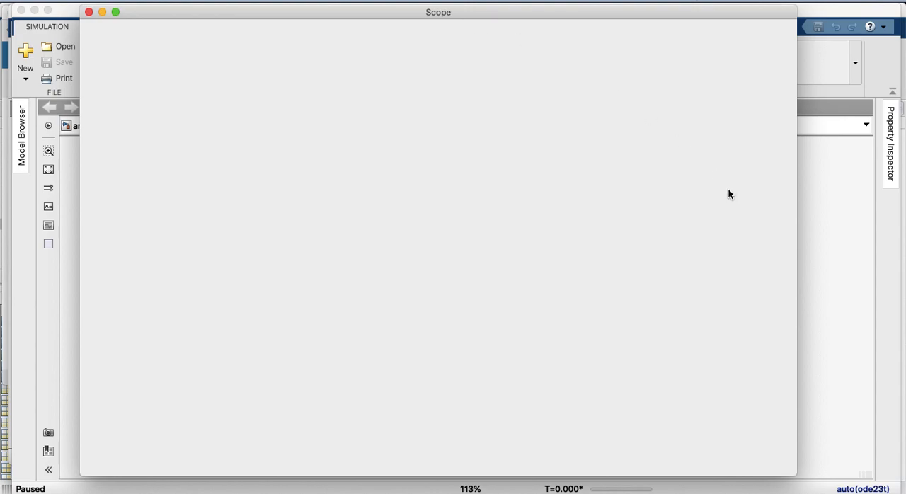
click(814, 211)
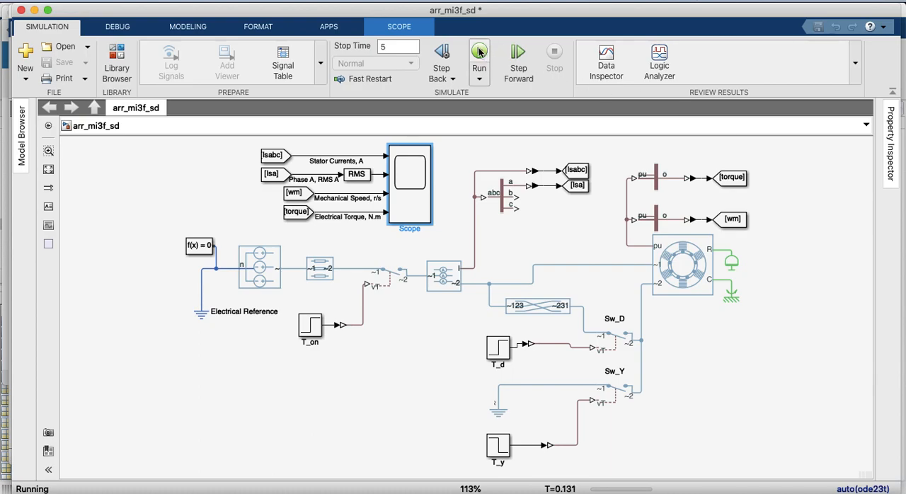
click(410, 177)
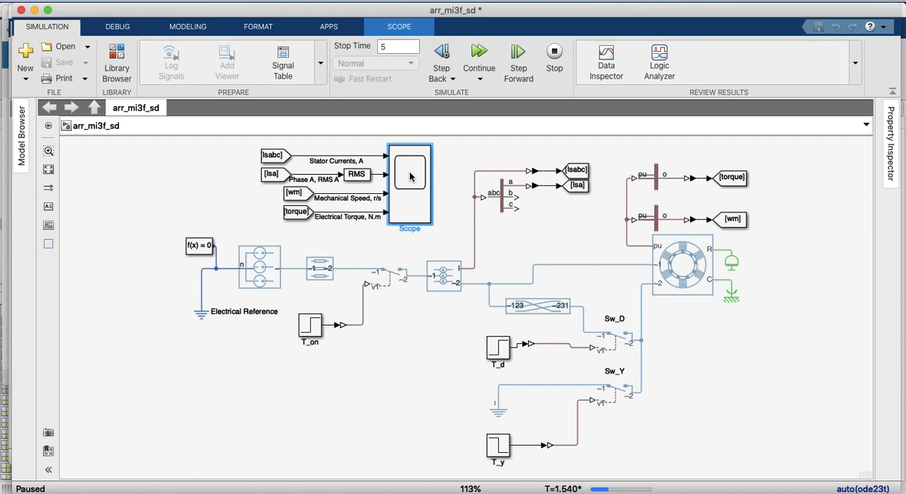
click(480, 52)
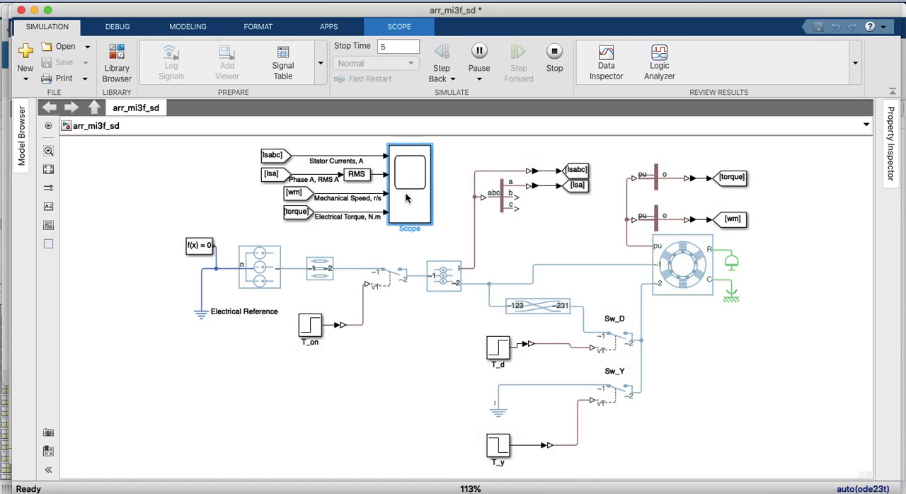
Open the Scope, scale its axes to fit the signals, examine the star-delta starting curves, and close it
double_click(406, 197)
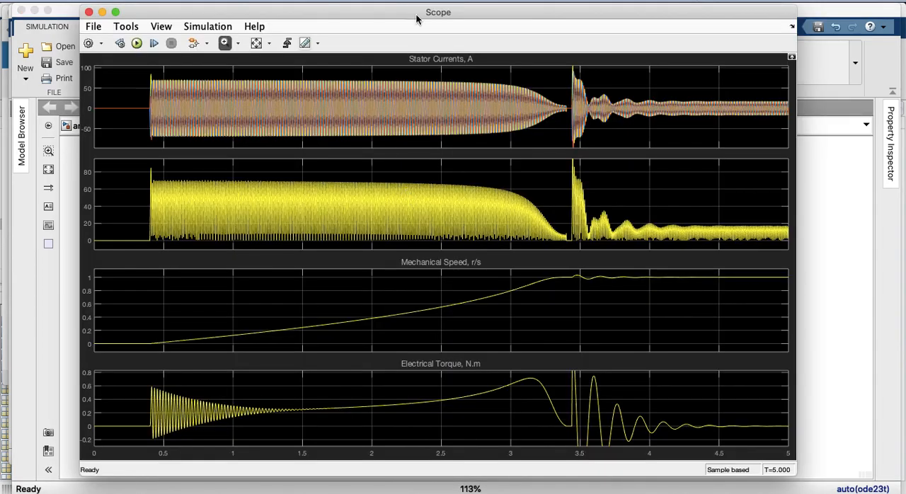
click(257, 43)
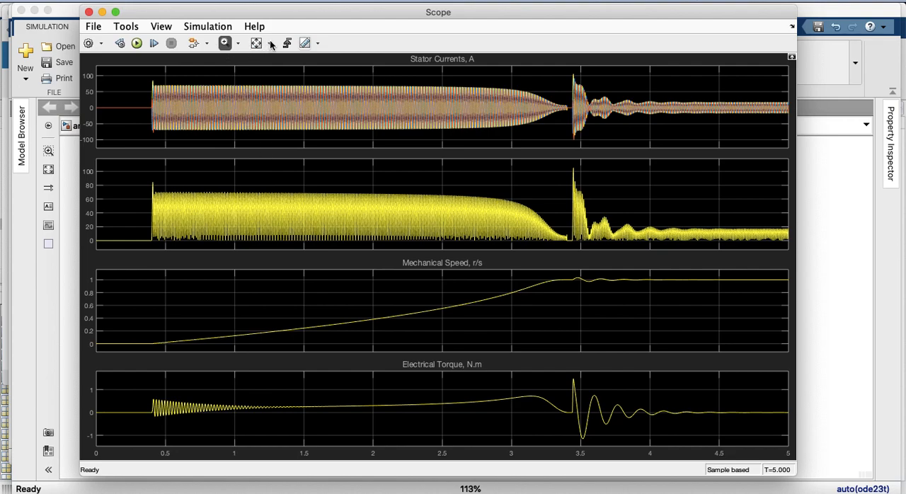
click(271, 45)
click(259, 81)
click(89, 12)
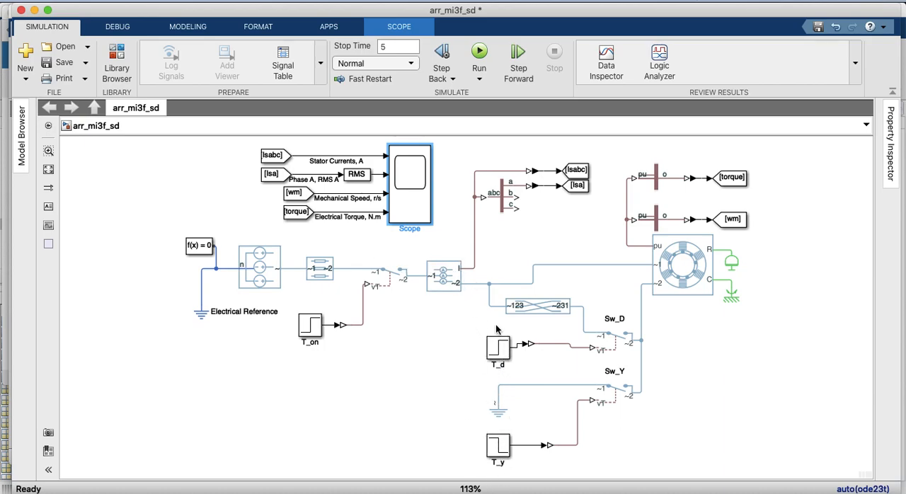
Align the T_d step block with its converter so their connecting line is straight
click(497, 361)
click(496, 356)
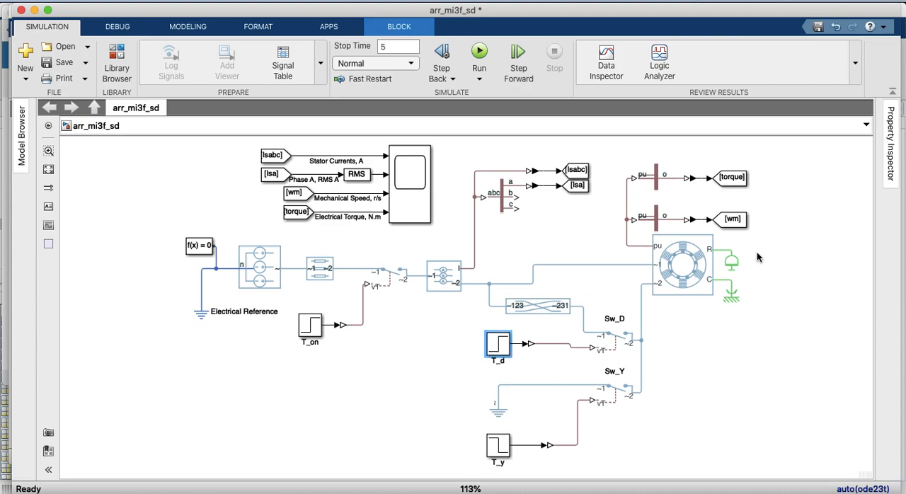
Check the inertia parameter of the motor's Inertia block and close its parameters unchanged
click(732, 265)
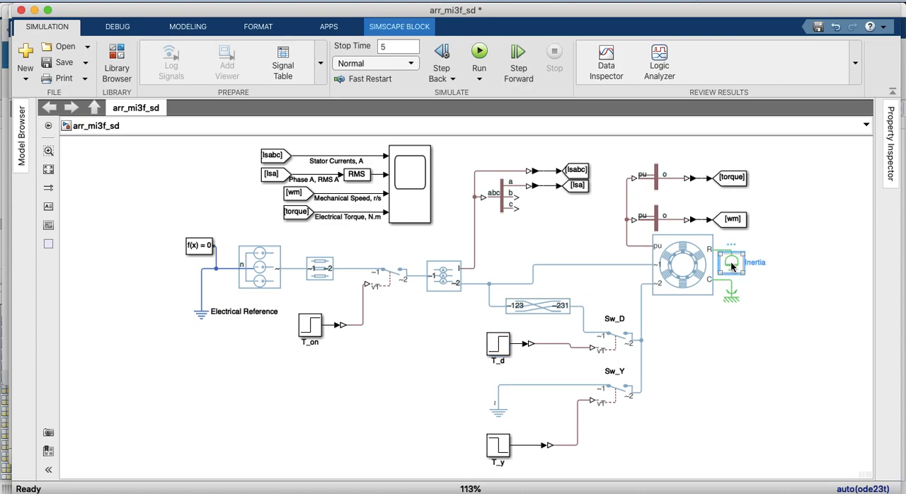
double_click(732, 266)
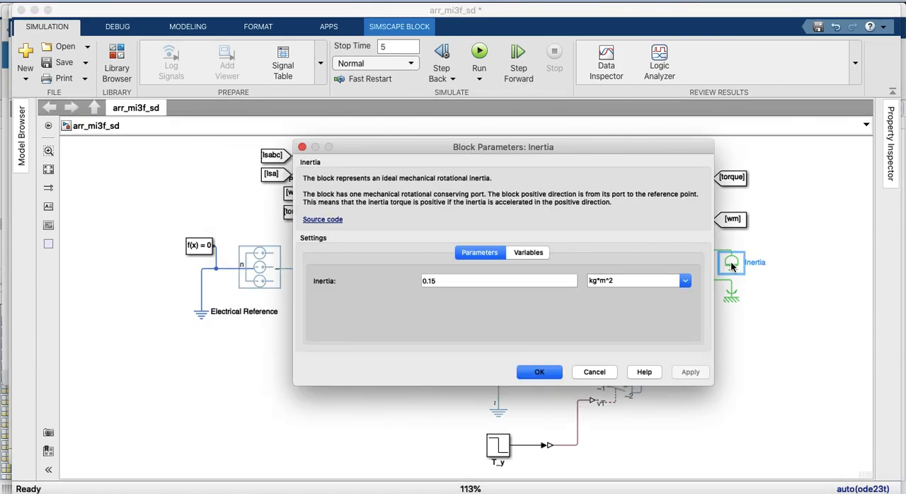
click(548, 371)
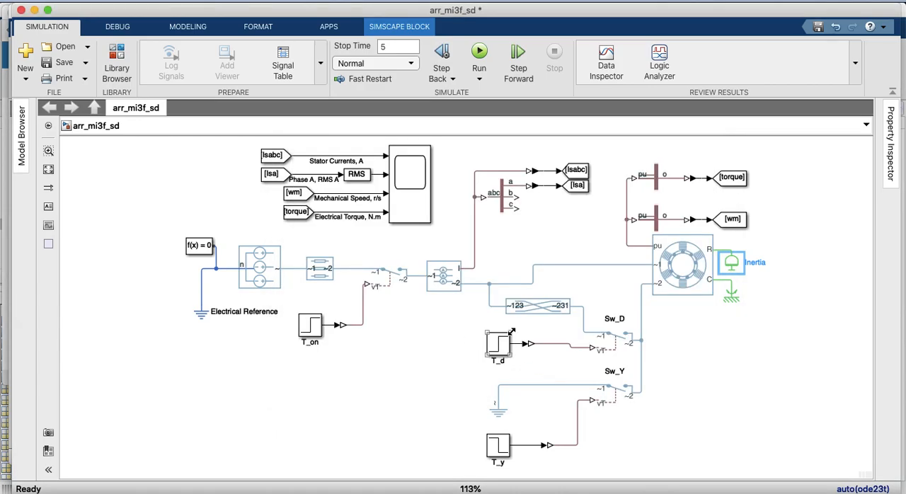
drag(530, 278, 534, 267)
Open the Scope, zoom in on the delta steady-state stator currents from about 4.2 to 4.5 s, and fit the value axes
click(409, 180)
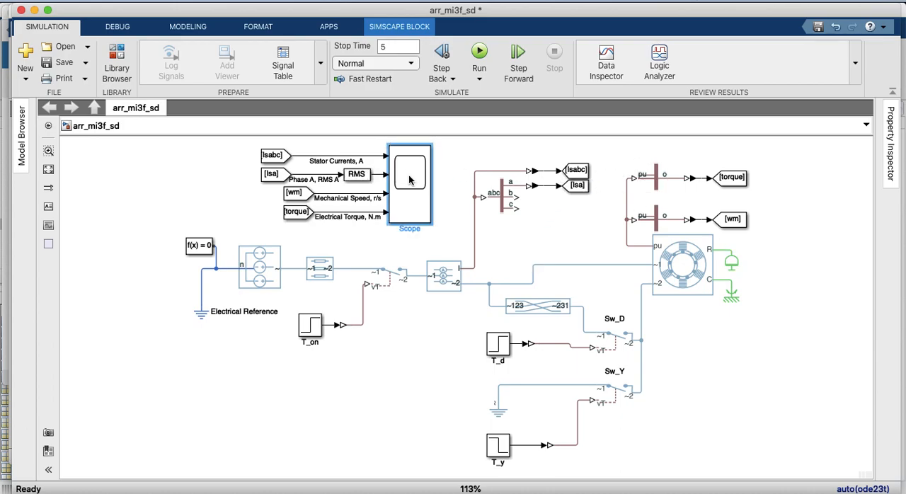
double_click(409, 180)
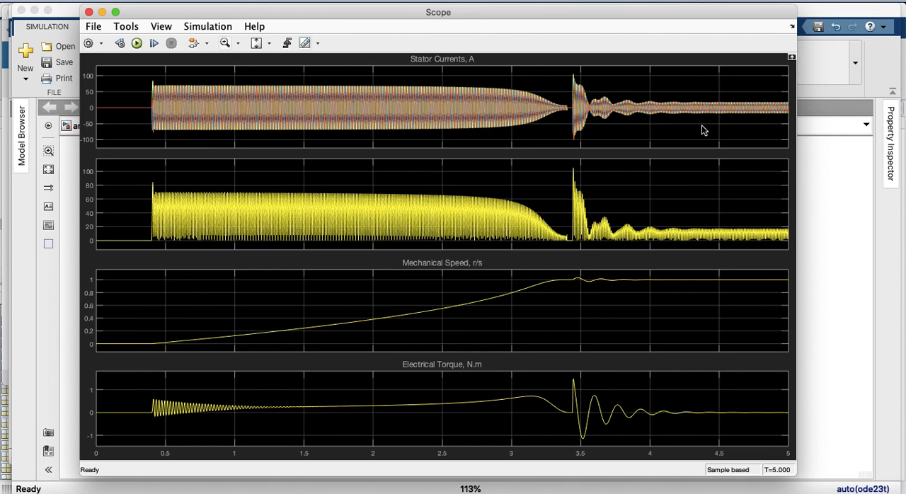
click(225, 43)
drag(675, 96, 725, 119)
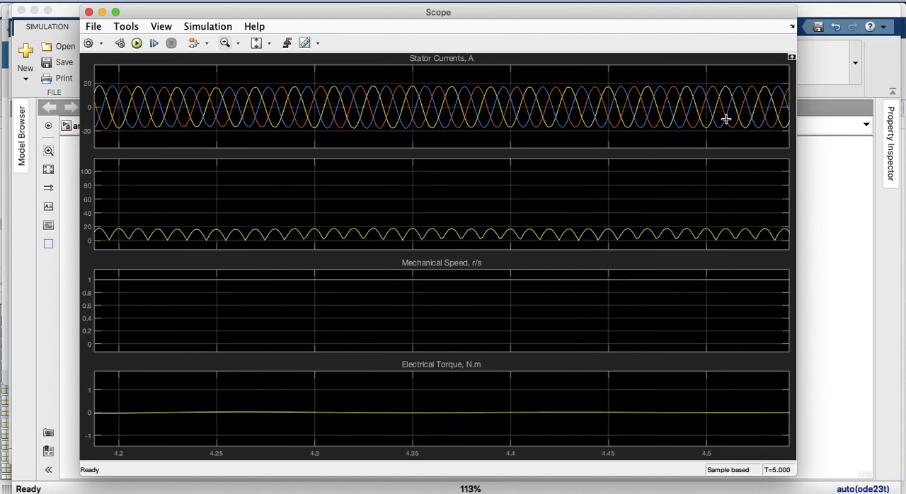
click(255, 43)
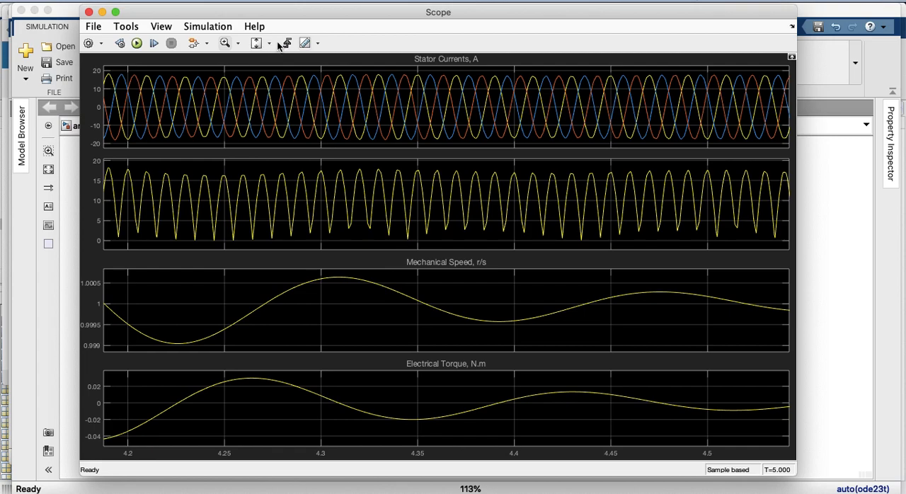
Restore the full view, examine the star-stage stator currents from about 2.5 to 2.68 s, and return to the full time range
click(268, 44)
click(257, 80)
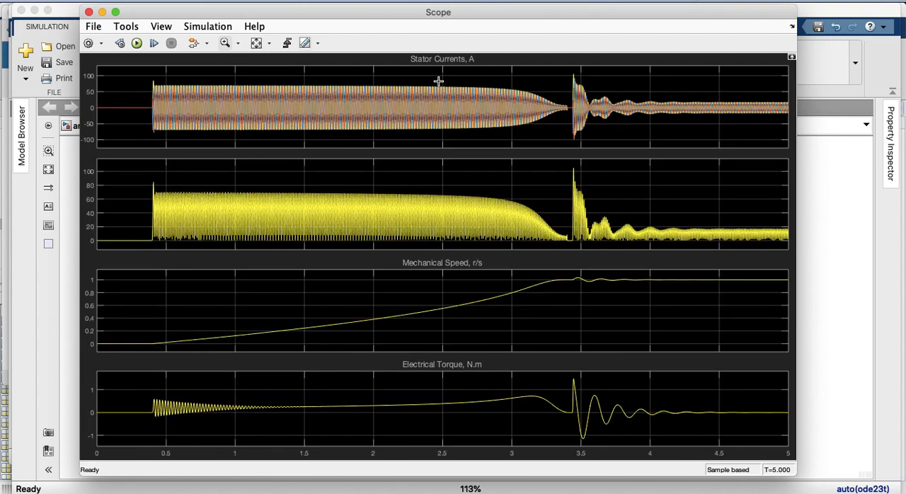
drag(442, 84, 469, 135)
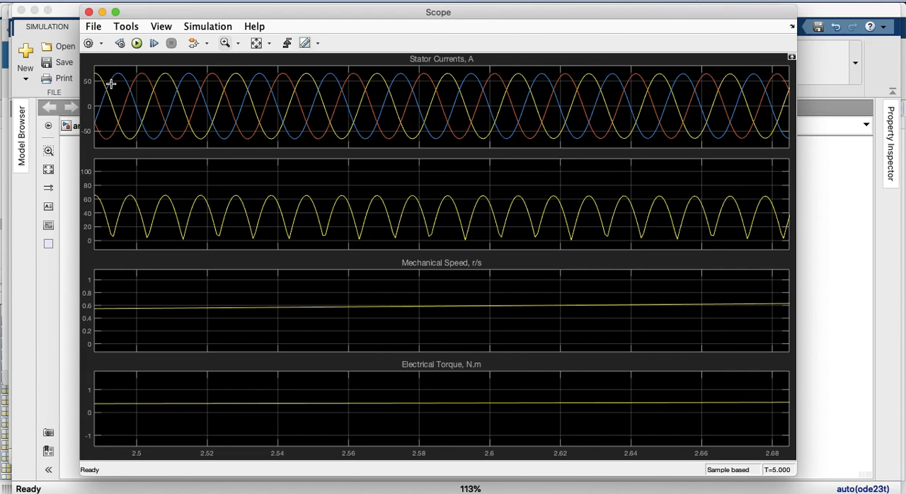
click(256, 44)
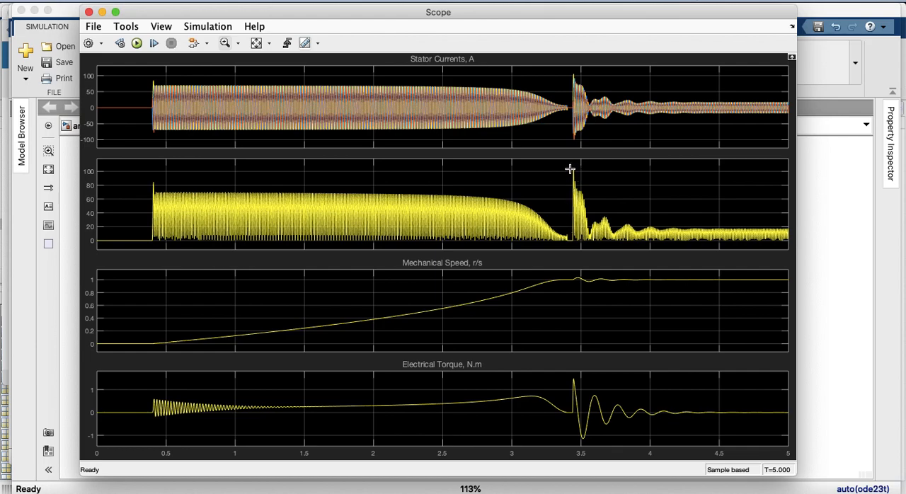
Examine the star-to-delta changeover in the current plots around 3.35 to 3.55 s, restore the full view, and close the Scope
drag(567, 167, 587, 244)
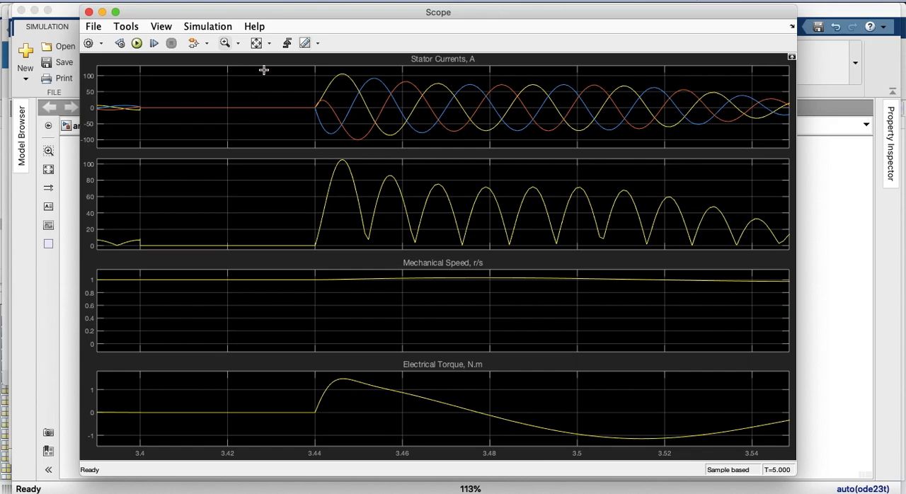
click(259, 48)
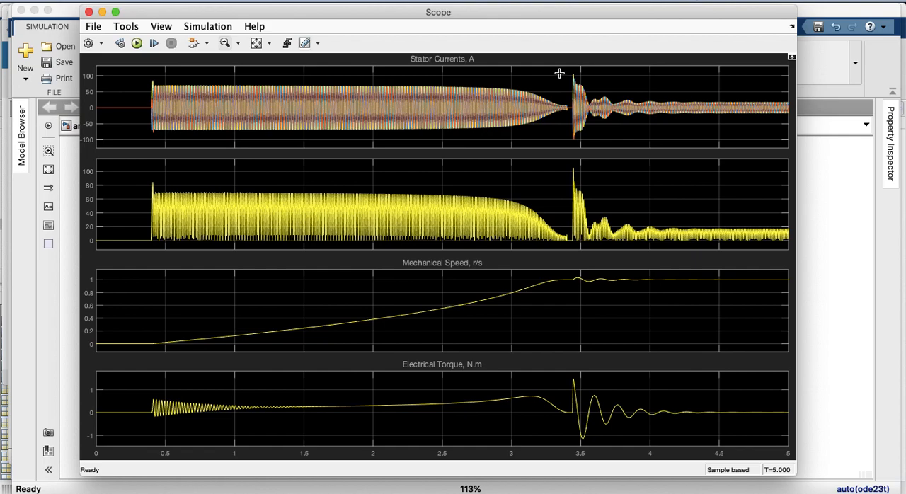
drag(559, 75, 586, 143)
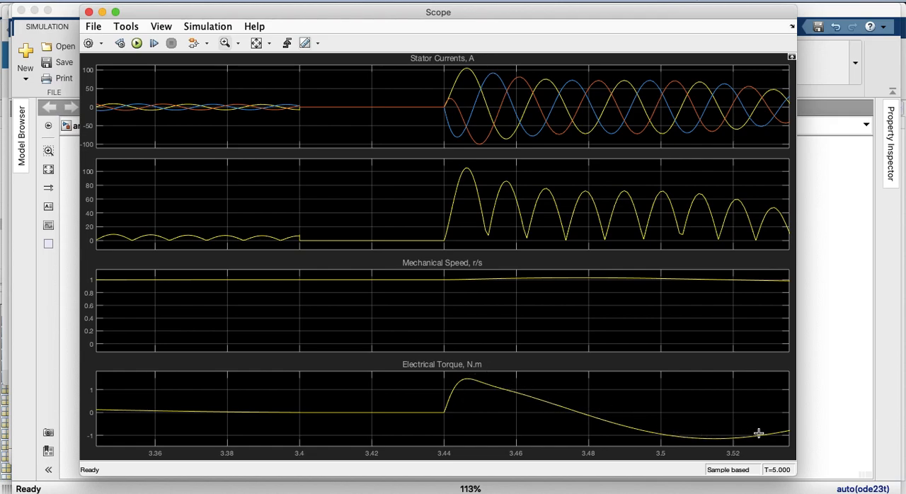
click(256, 44)
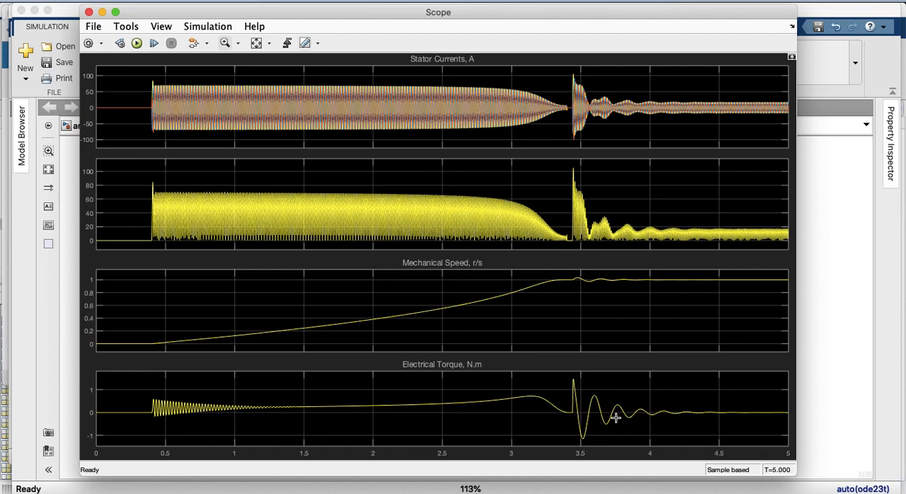
click(89, 12)
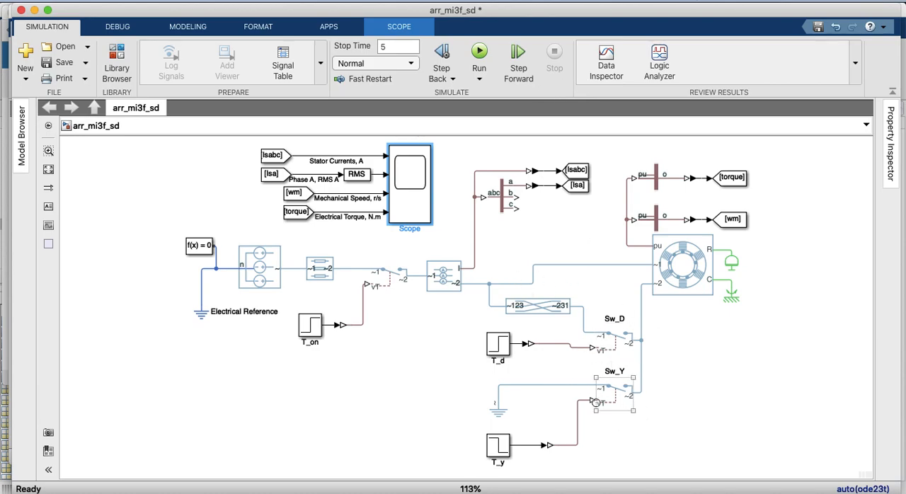
Reopen the Scope, zoom in on the electrical torque peak between about 3 and 3.4 s, and restore the full view
double_click(403, 187)
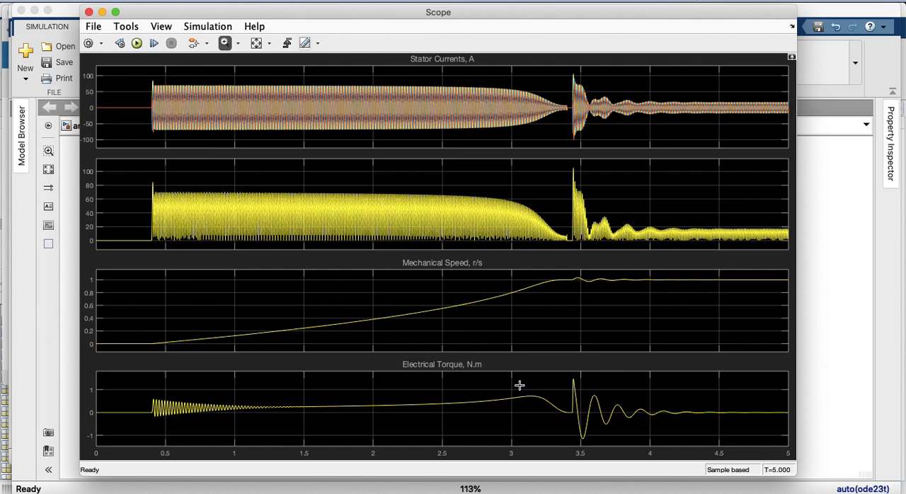
drag(512, 381, 568, 414)
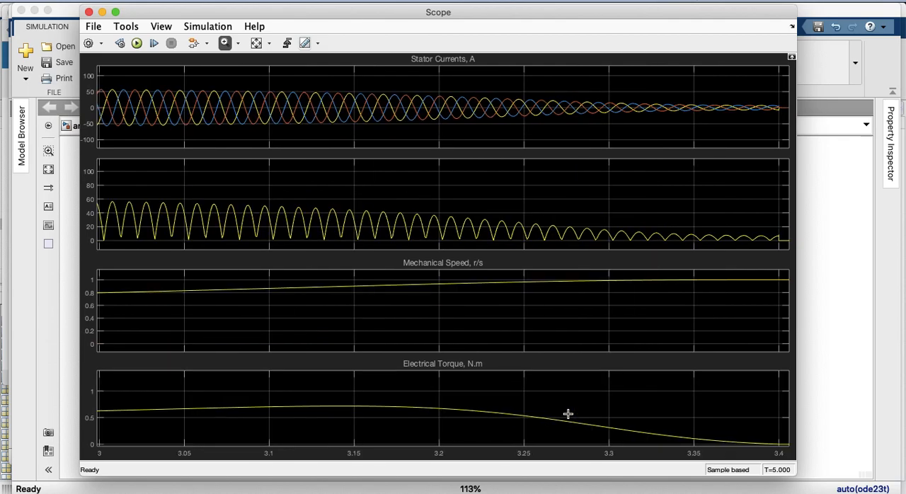
drag(320, 396, 357, 423)
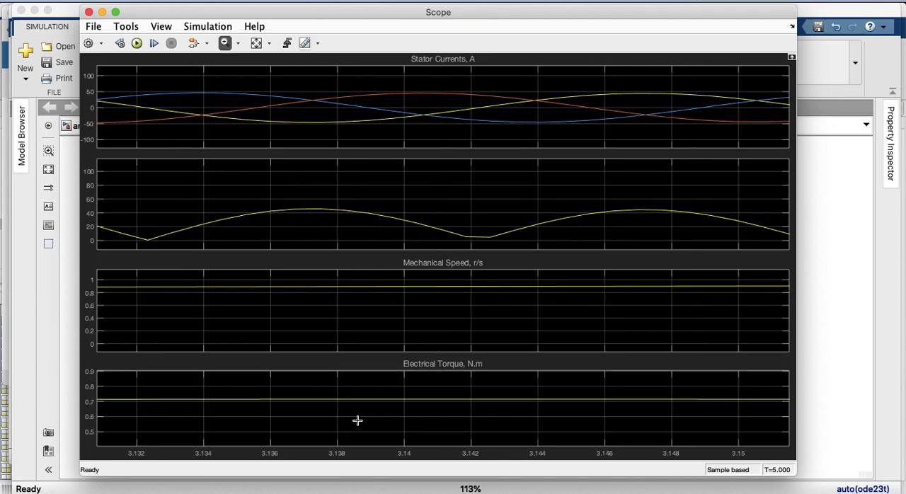
click(256, 44)
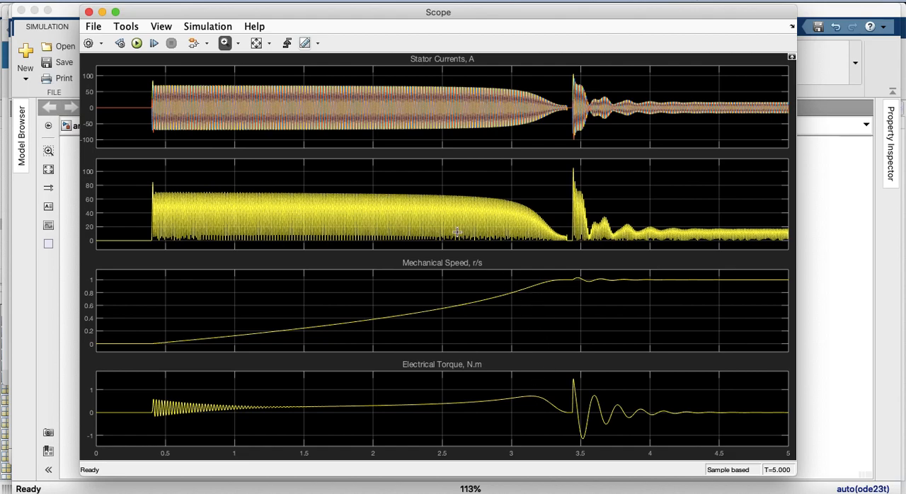
Close the Scope and save the arr_mi3f_sd model
click(89, 12)
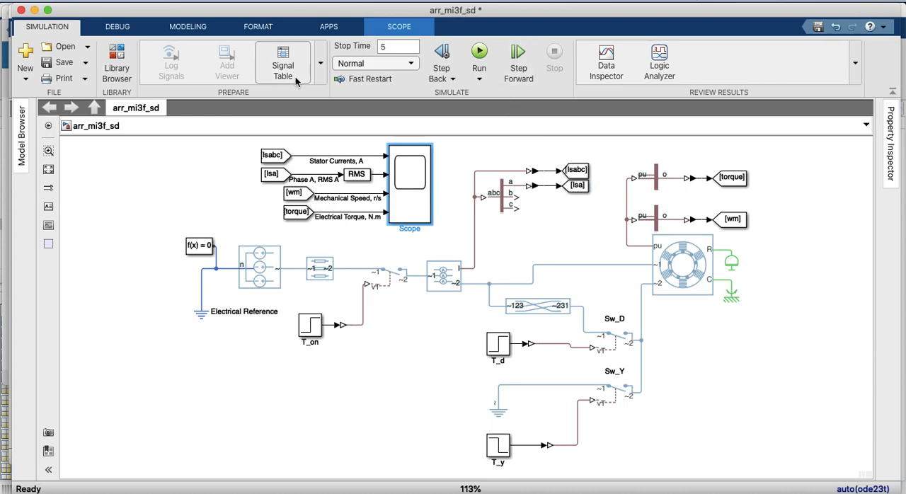
click(65, 63)
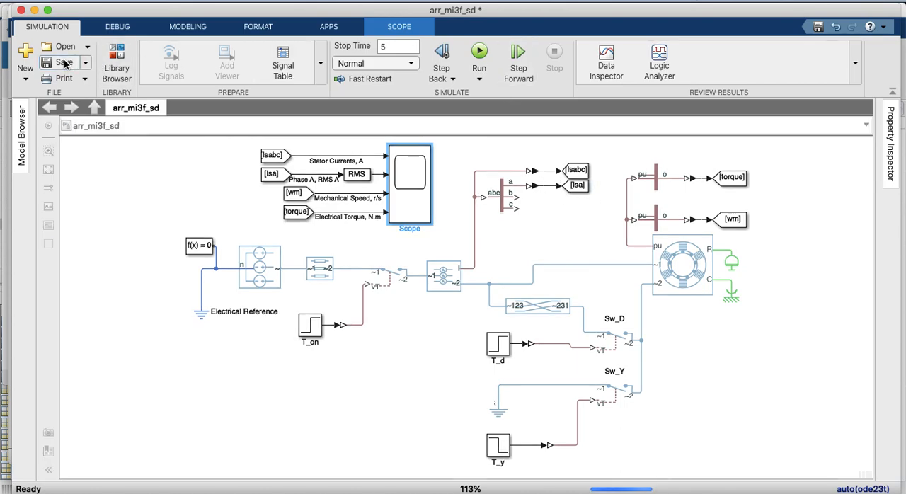